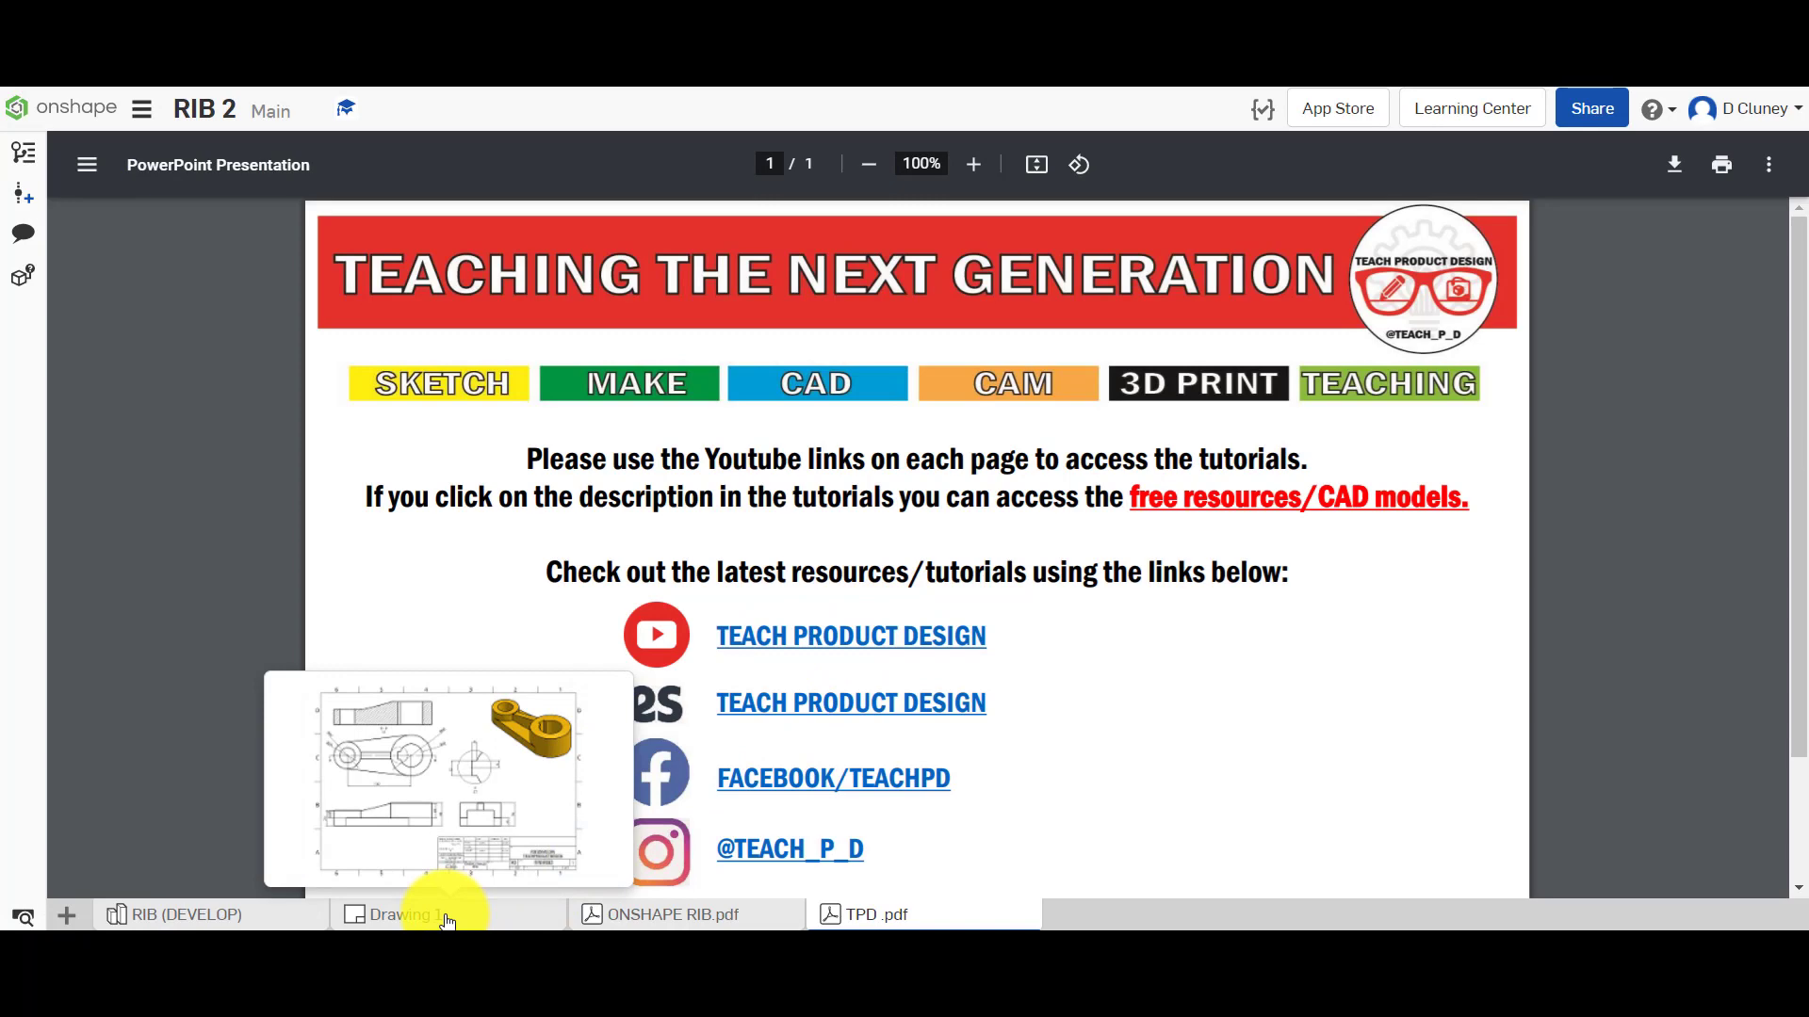
Review the lever-arm reference drawing, then return to the RIB (DEVELOP) Part Studio
left_click(447, 919)
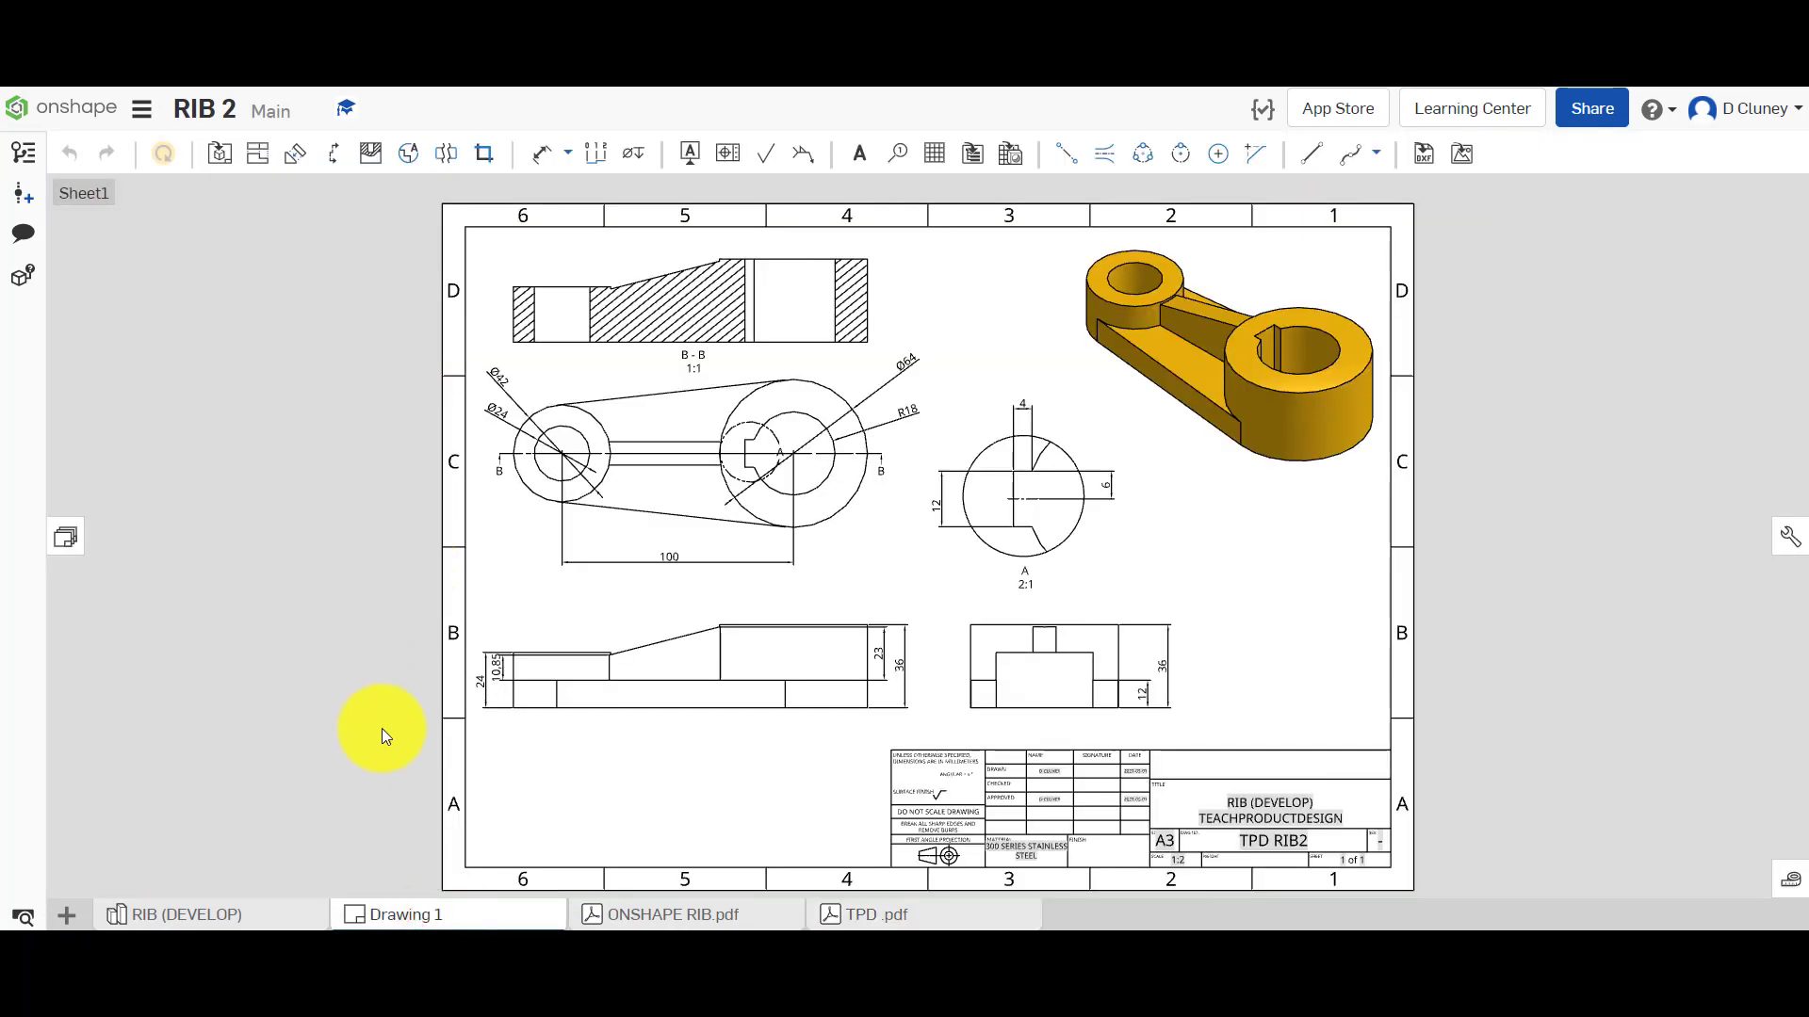
left_click(249, 918)
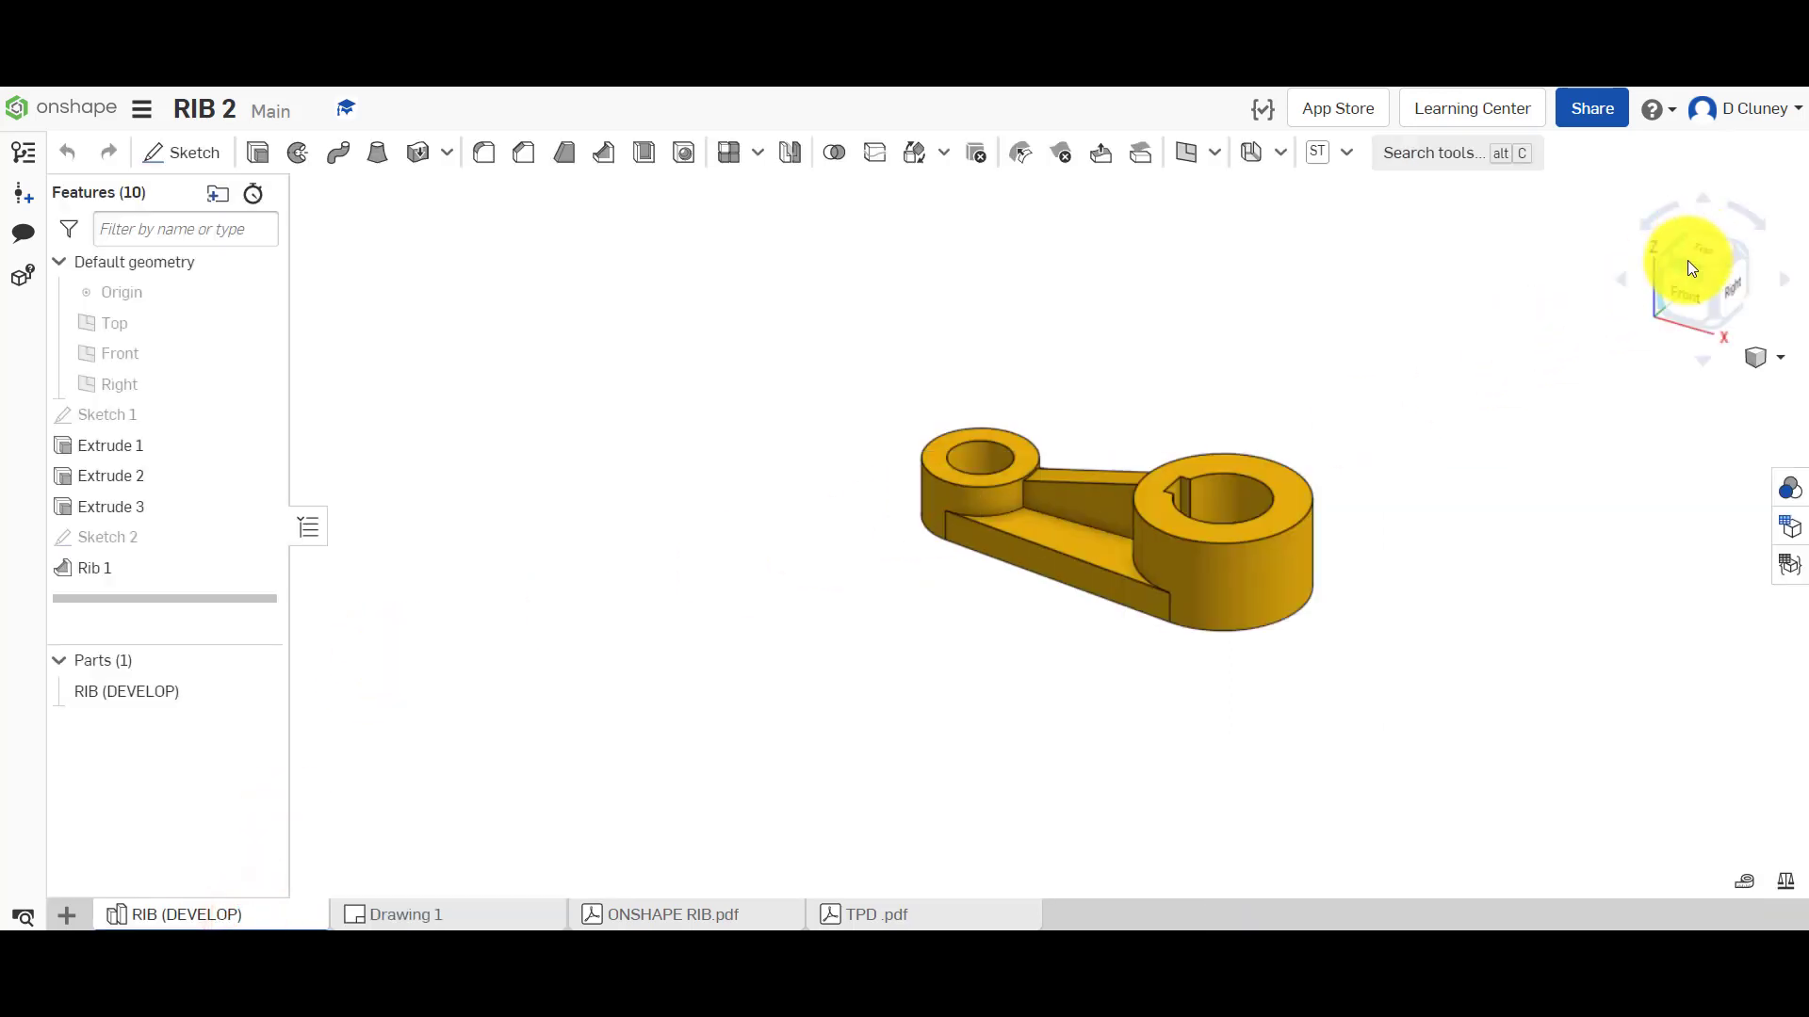
Zoom to fit the whole RIB (DEVELOP) part, with its extrudes and diagonal rib
key("f")
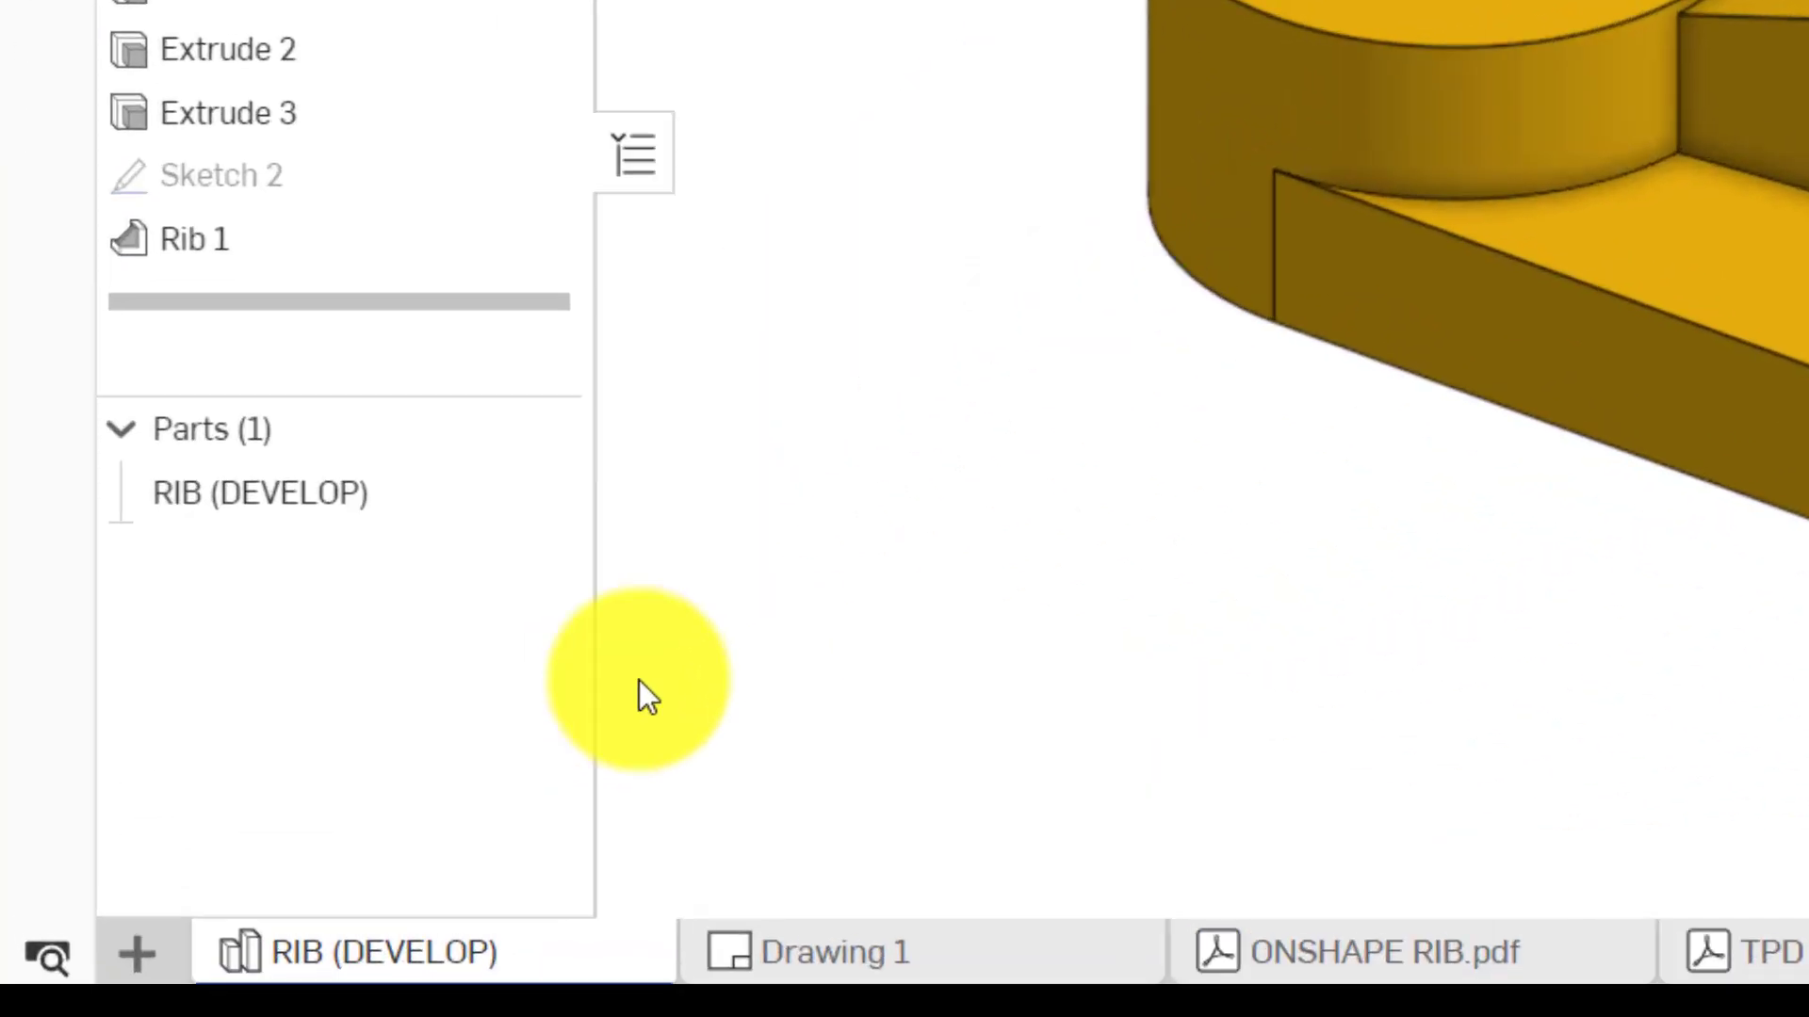
Create a new Part Studio and rename its tab to TUTORIAL
left_click(160, 993)
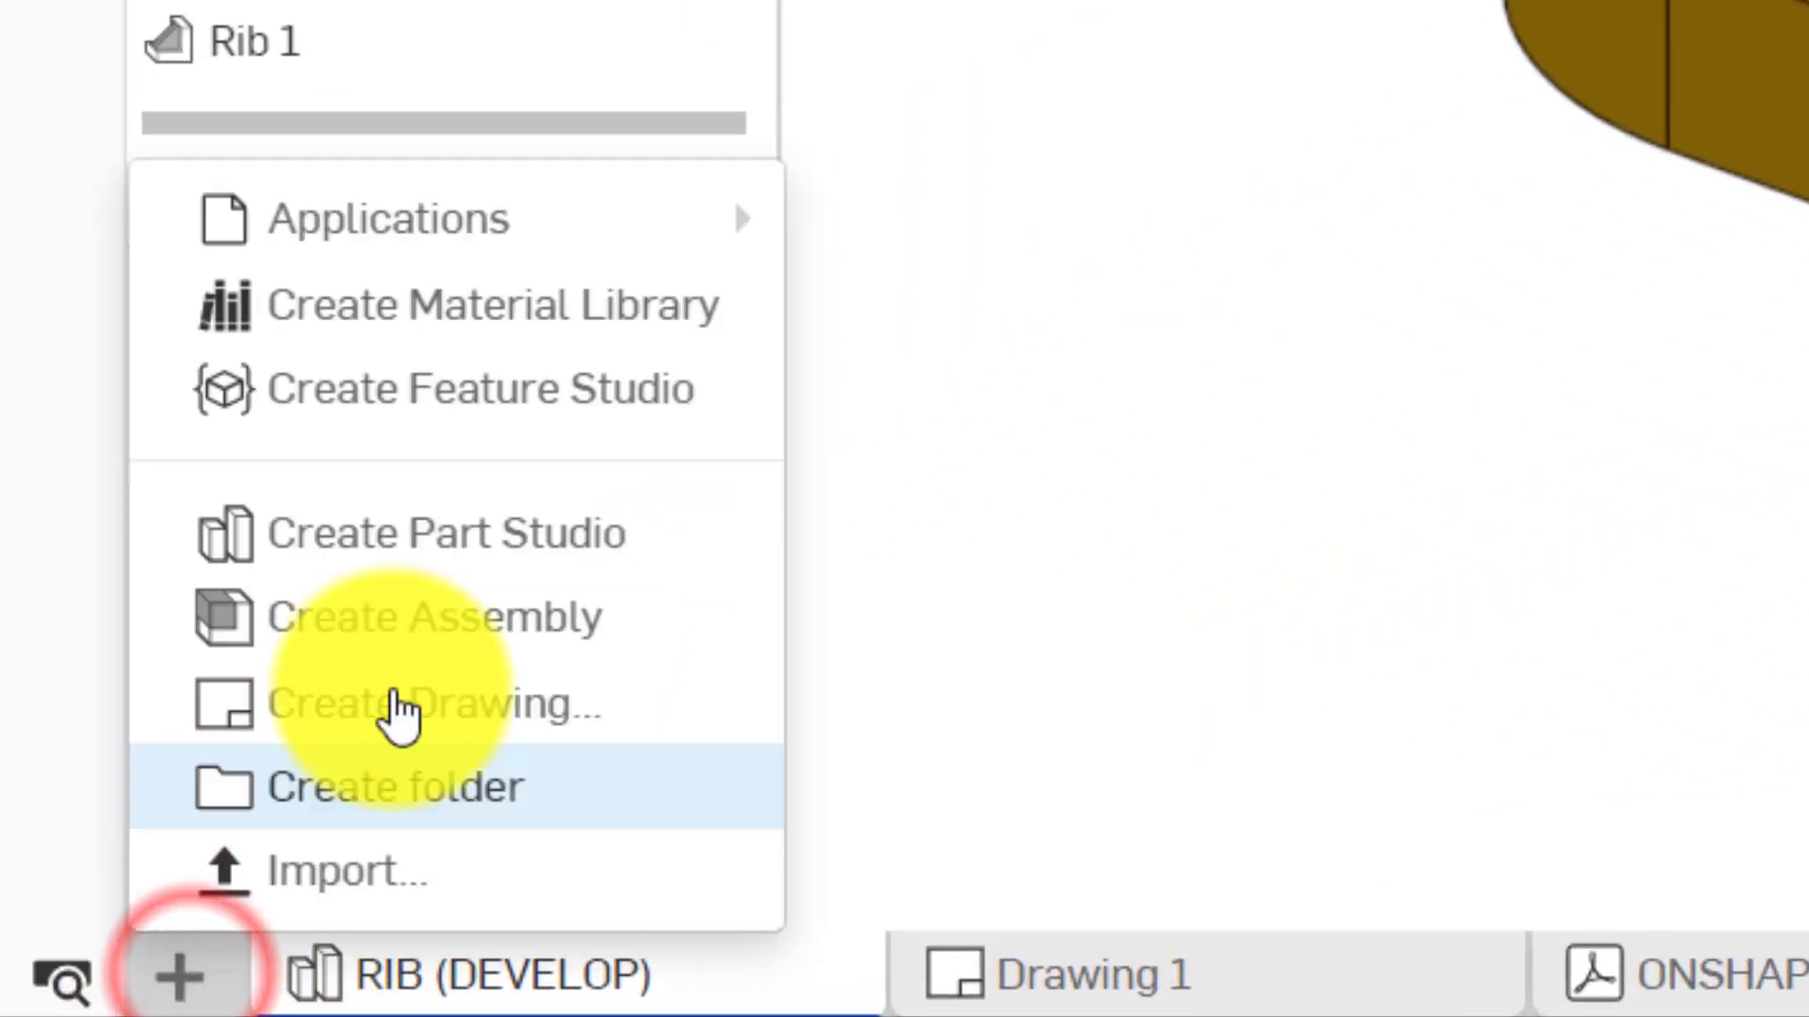
left_click(479, 537)
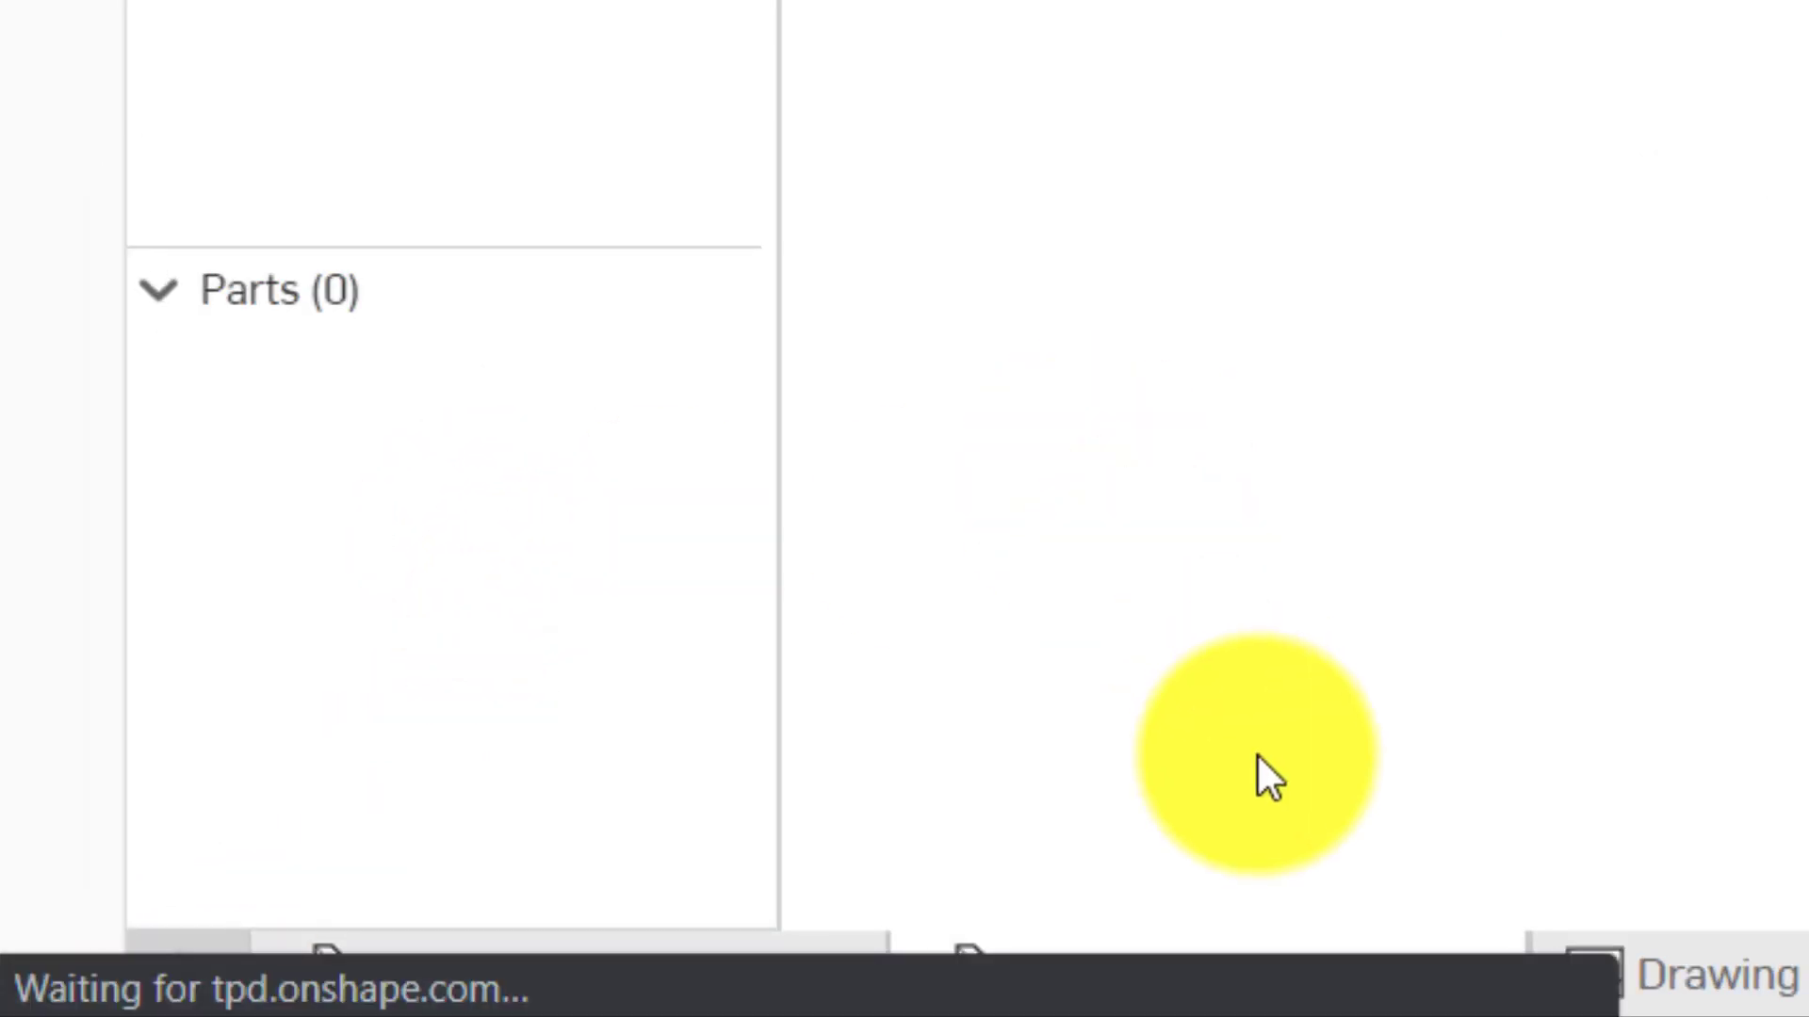
right_click(1274, 994)
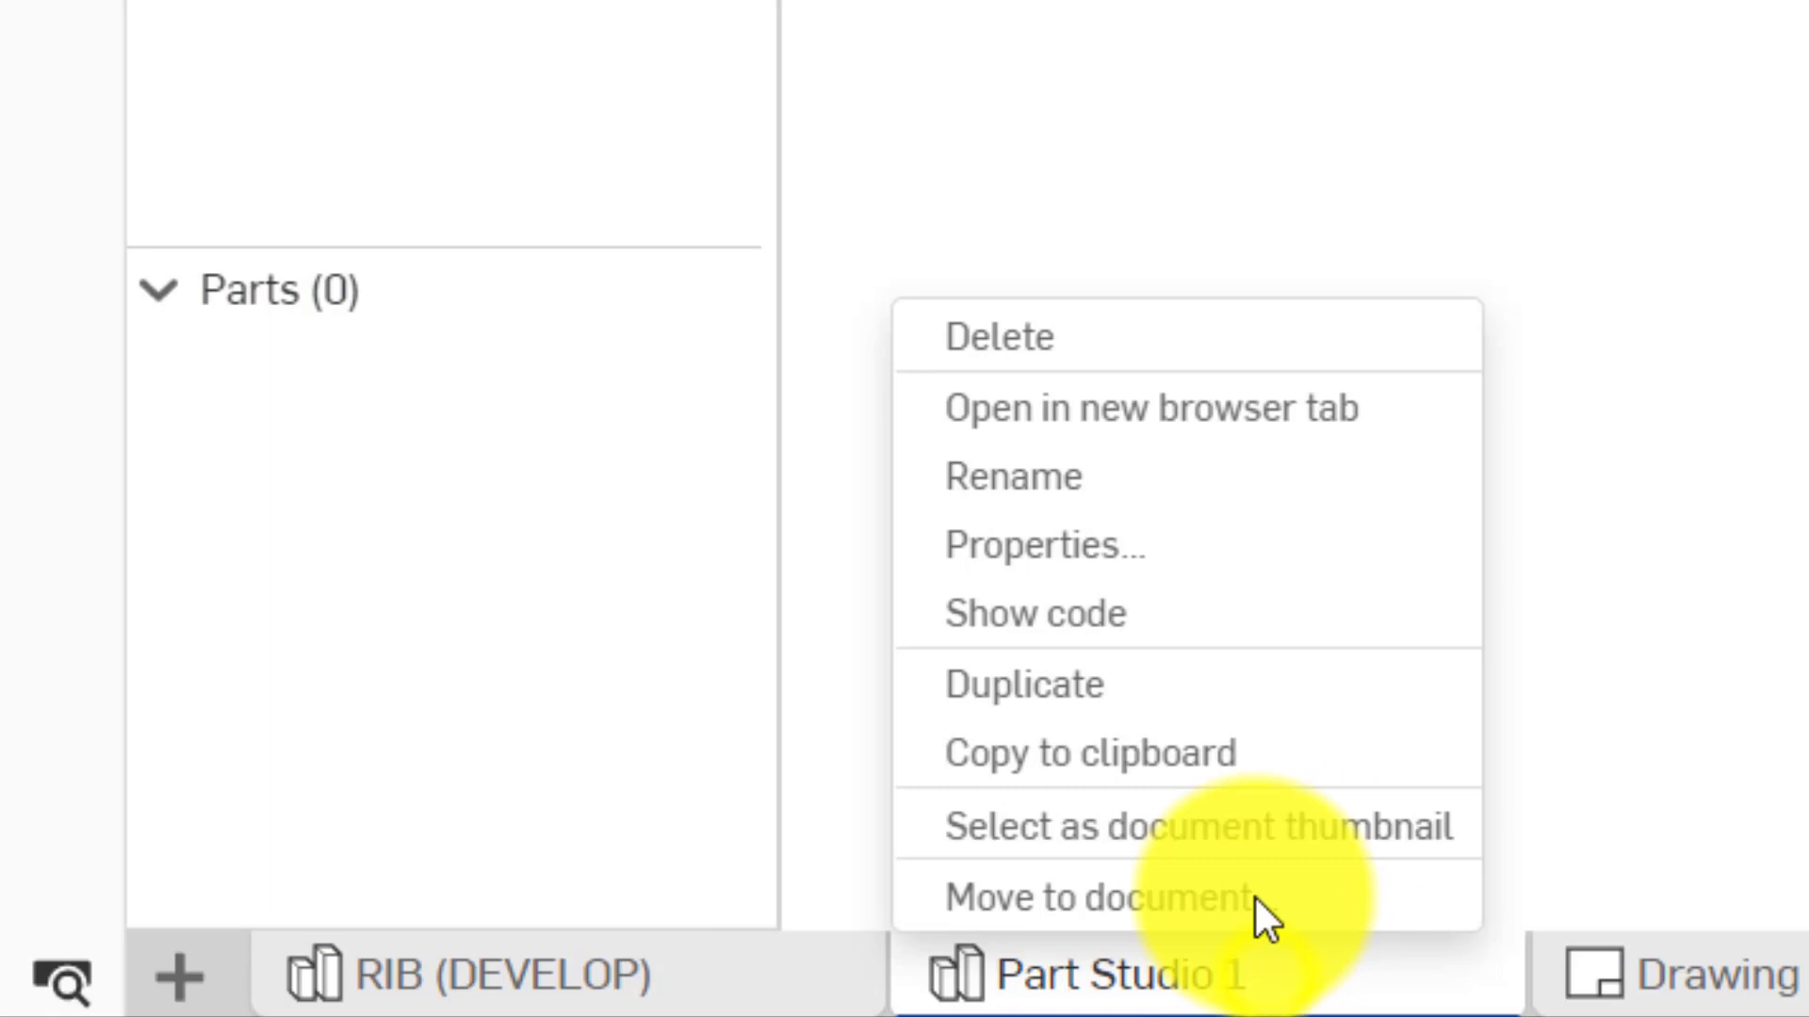
left_click(1212, 493)
type("tut")
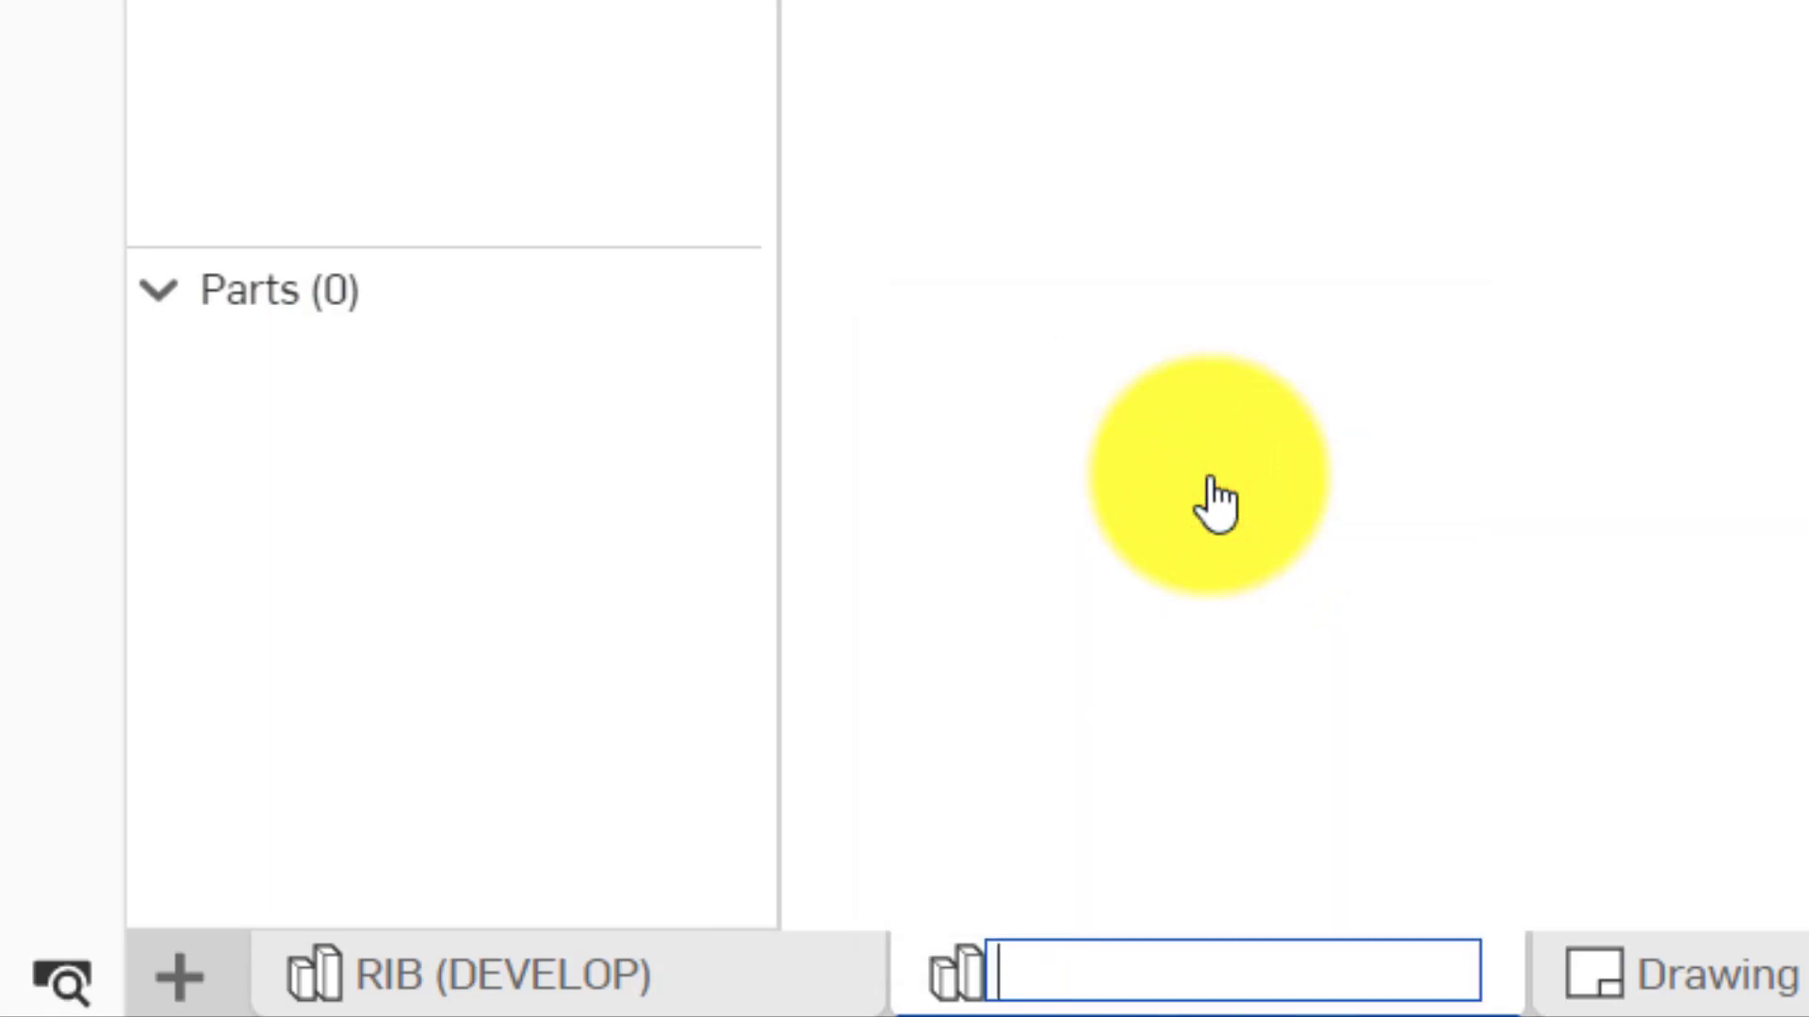
type("UTO")
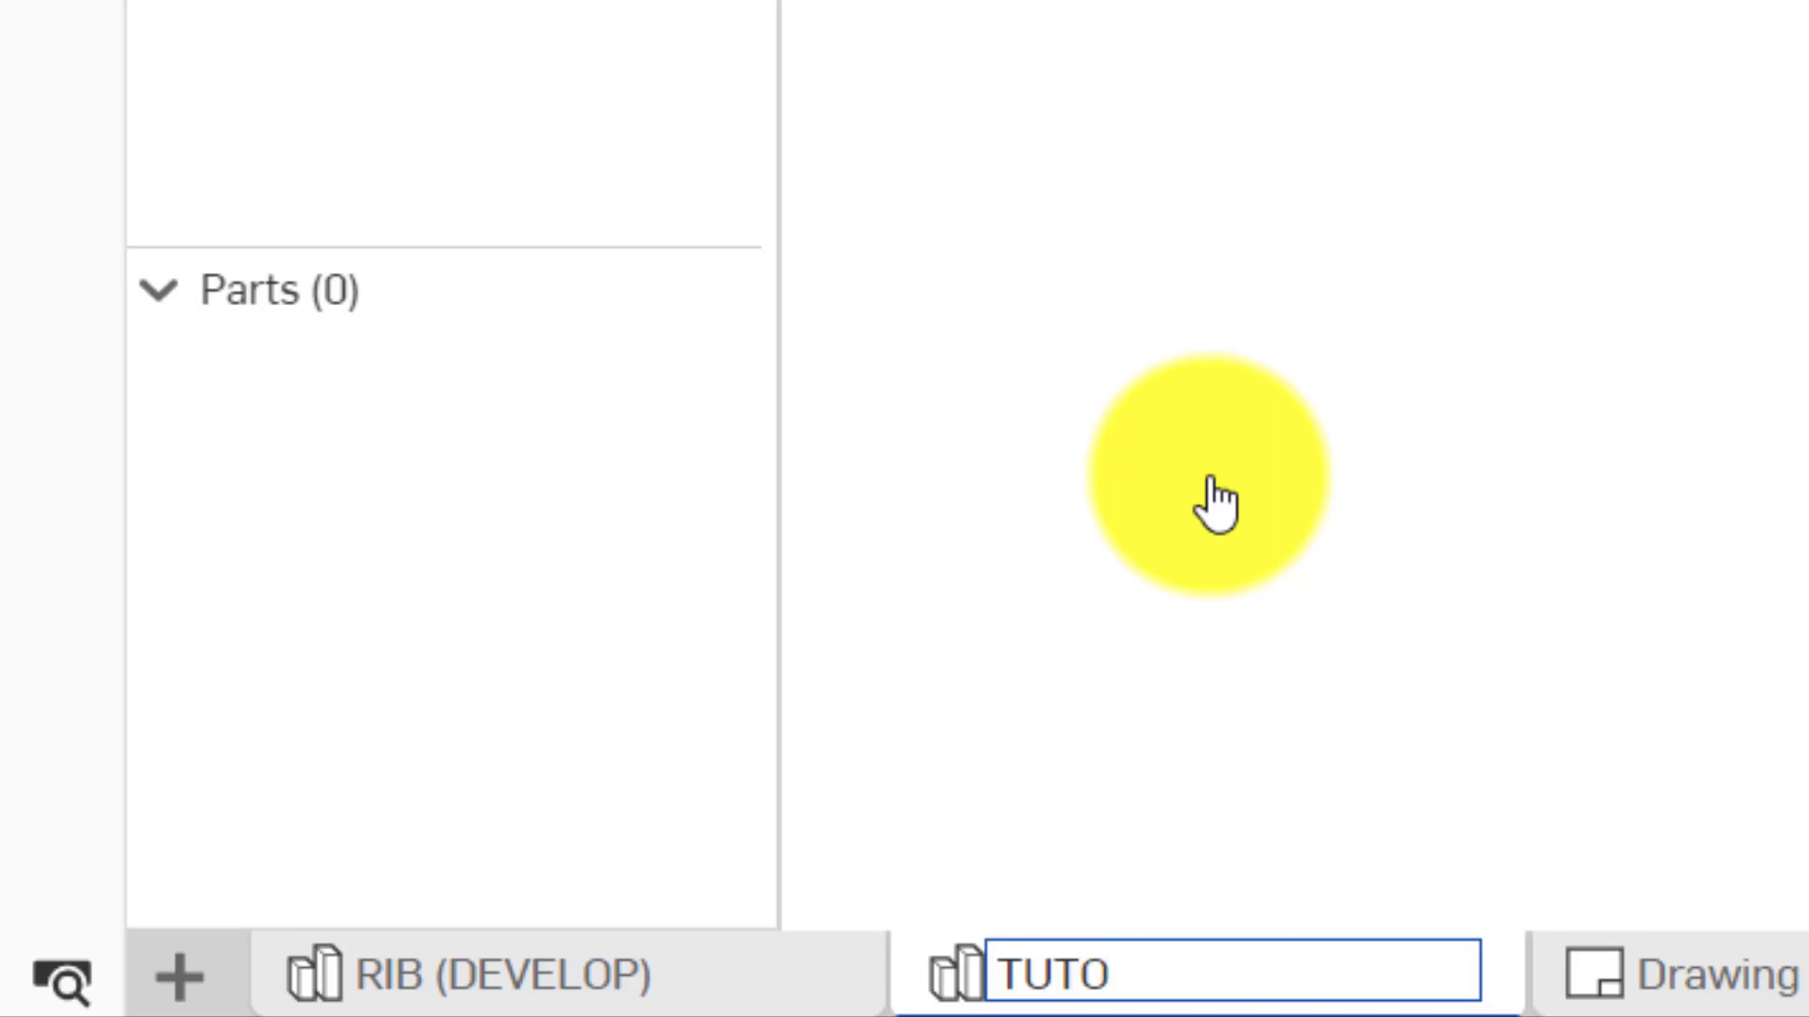
type("RIAL")
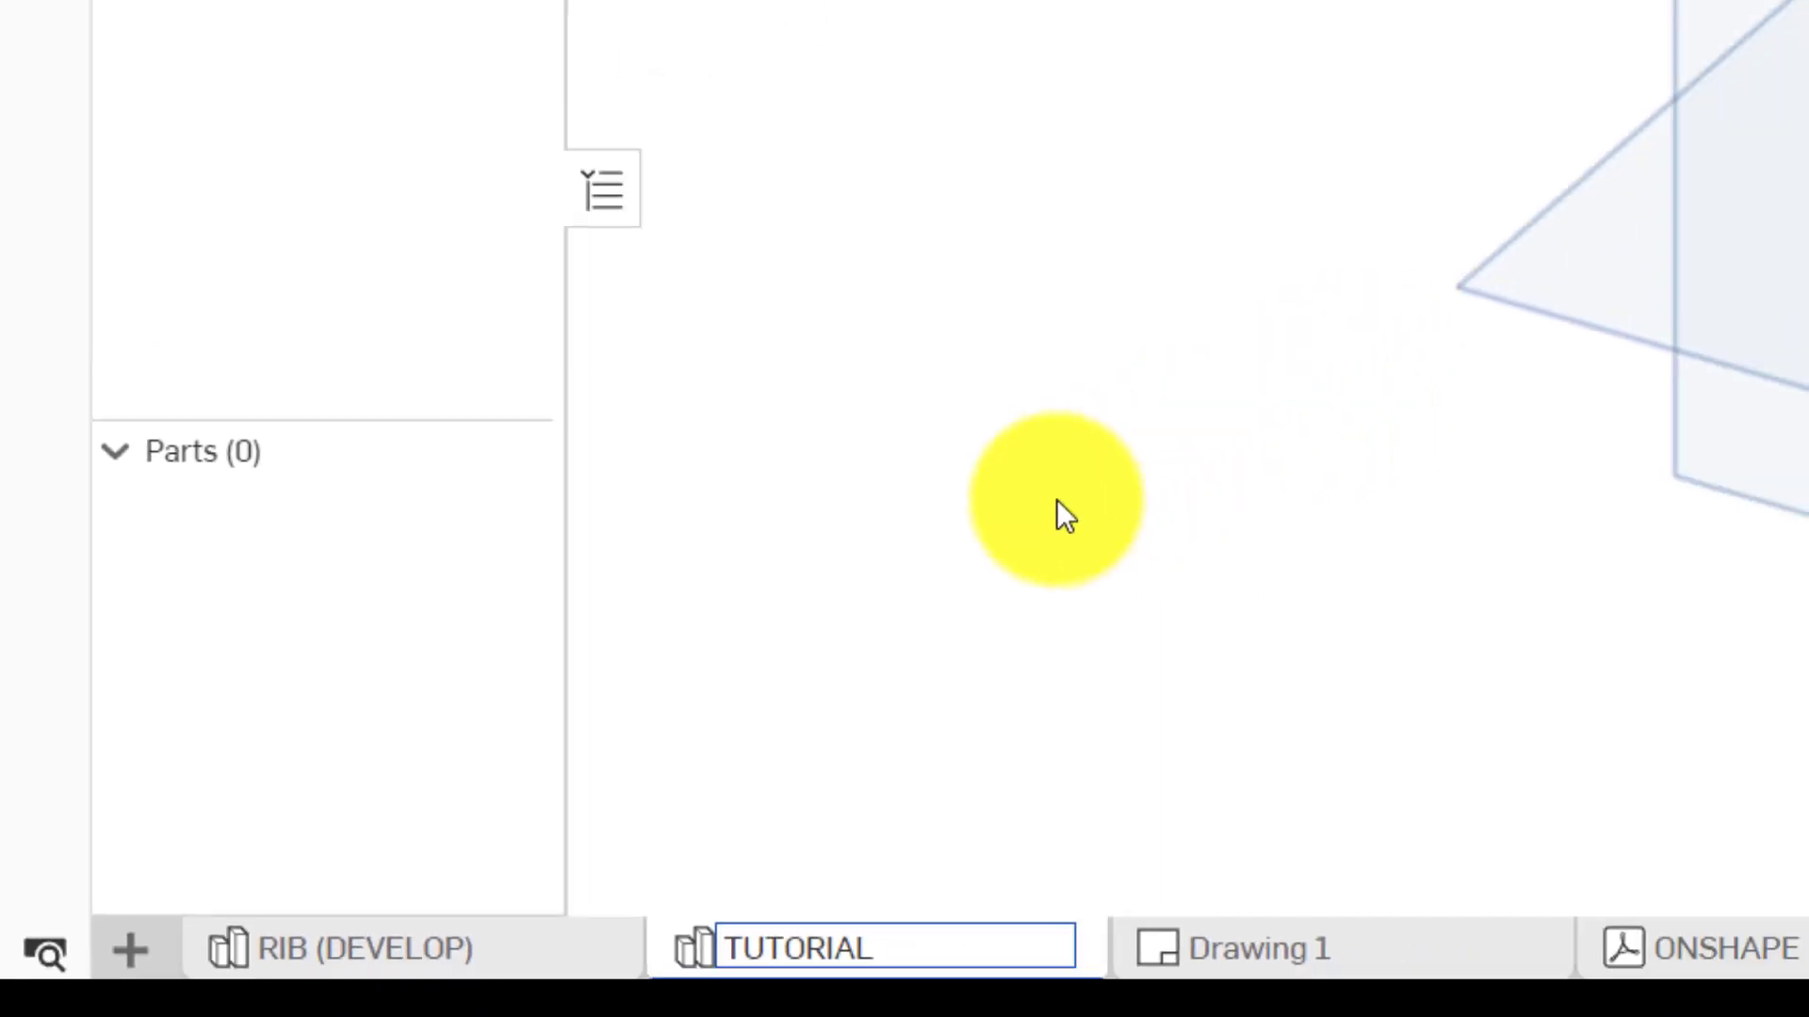
left_click(541, 688)
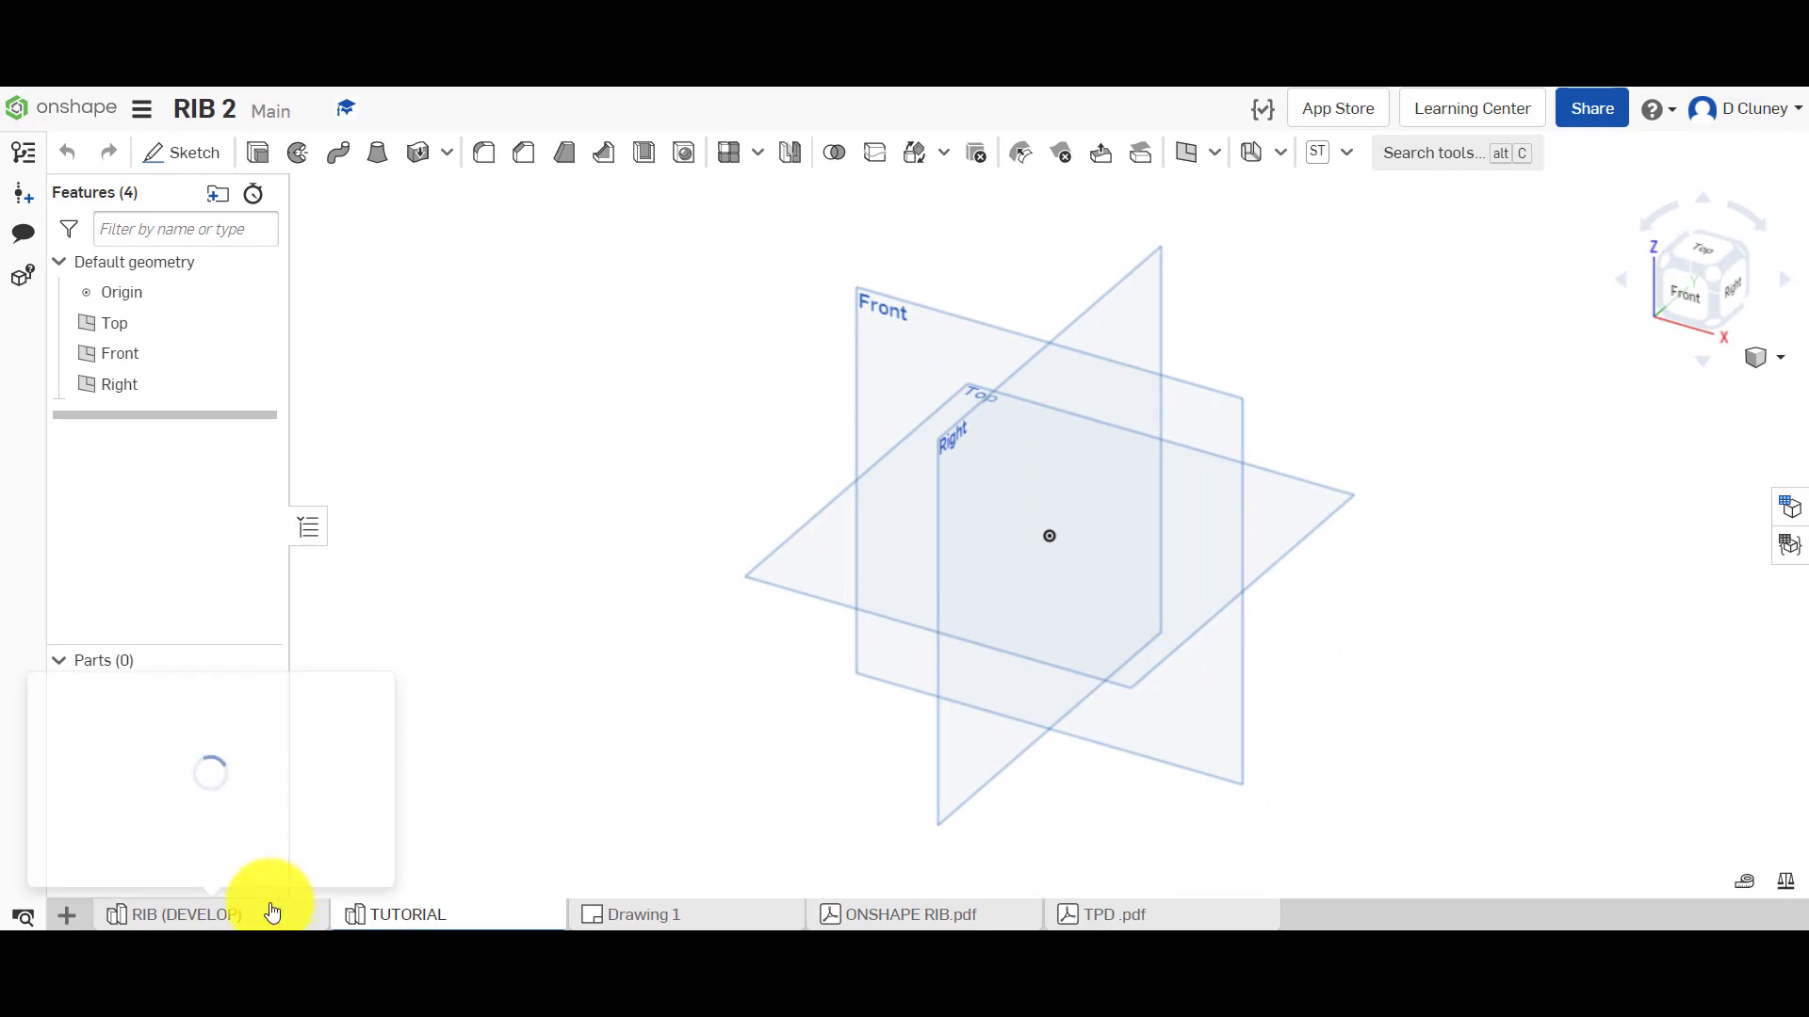
mouse_move(409, 923)
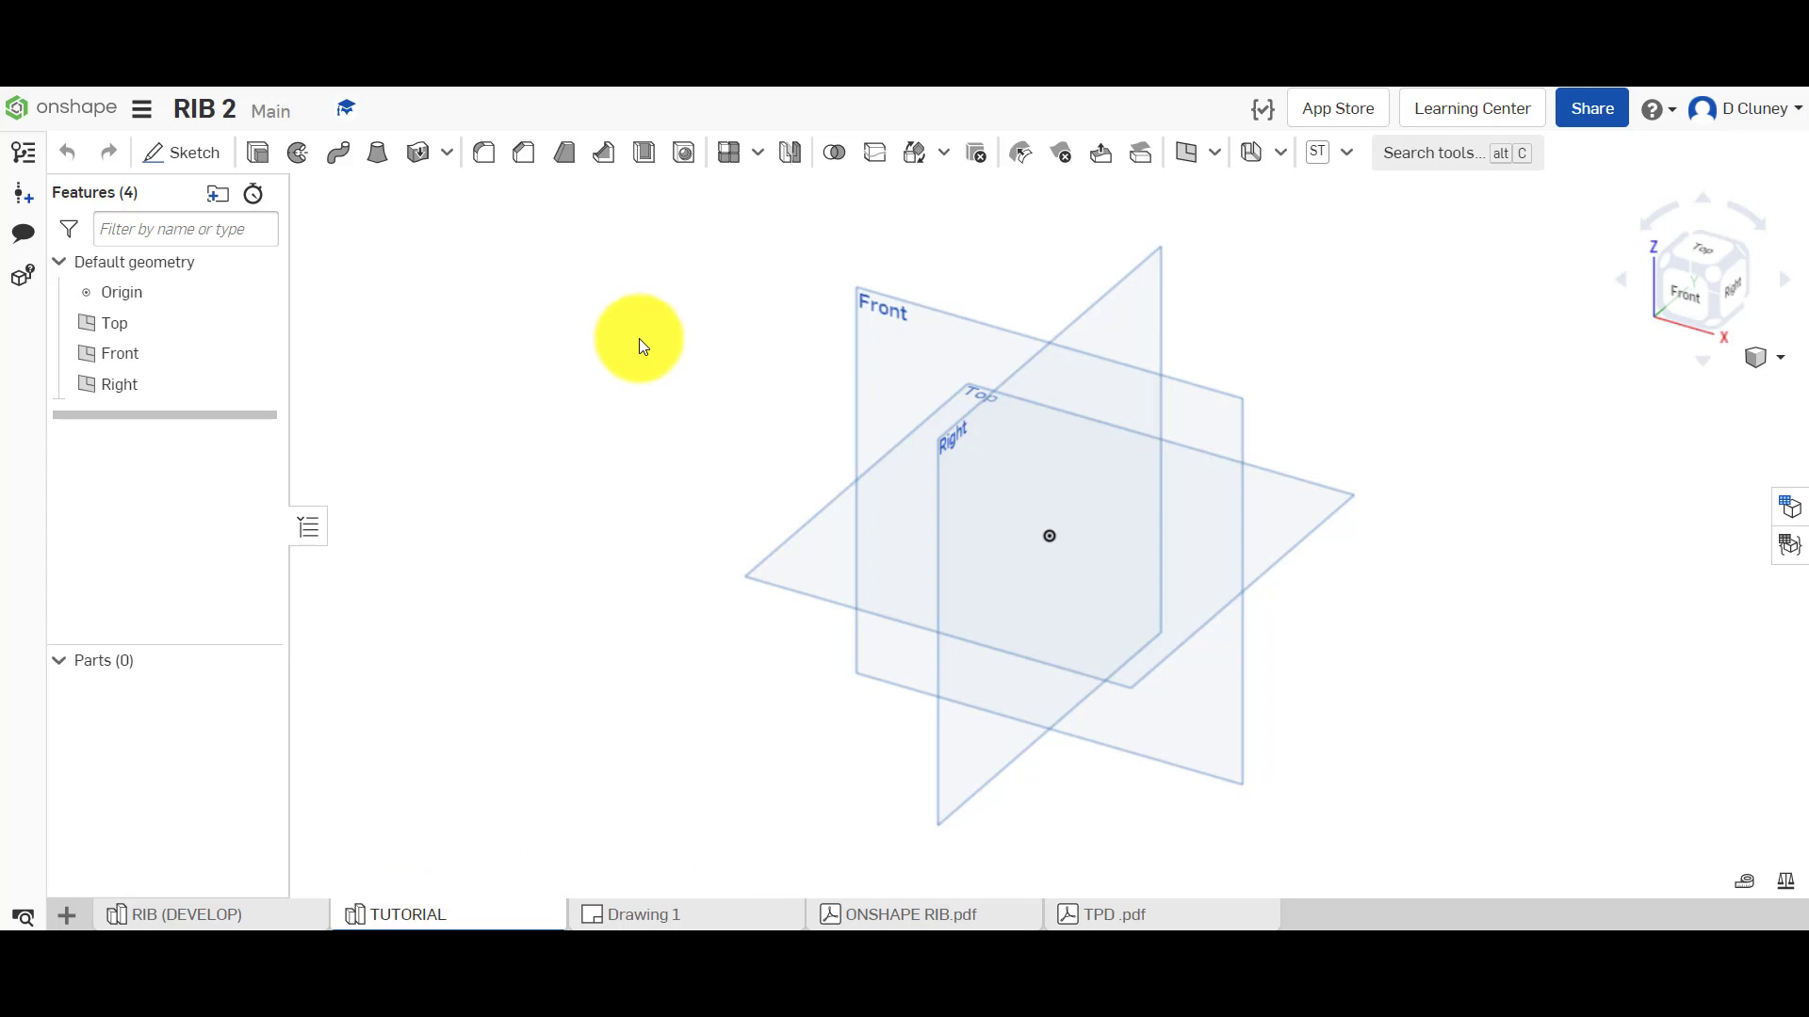
left_click(634, 918)
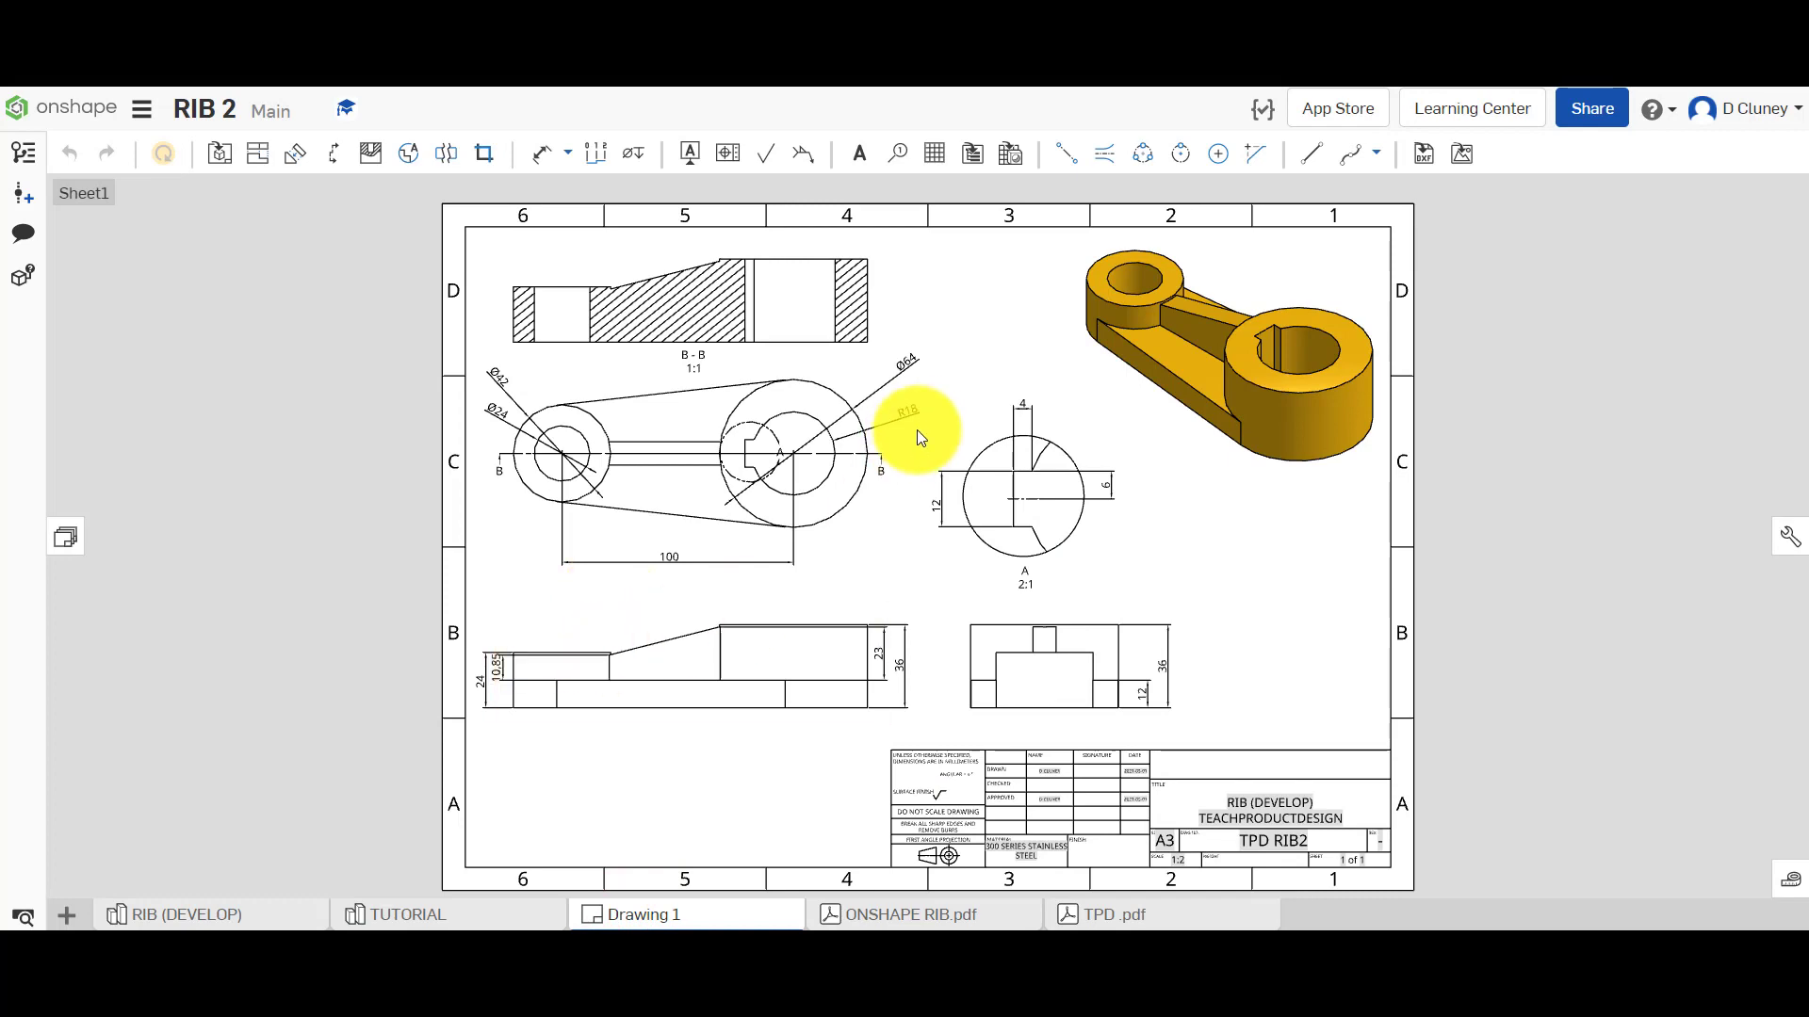
scroll(788, 331, "up", 5)
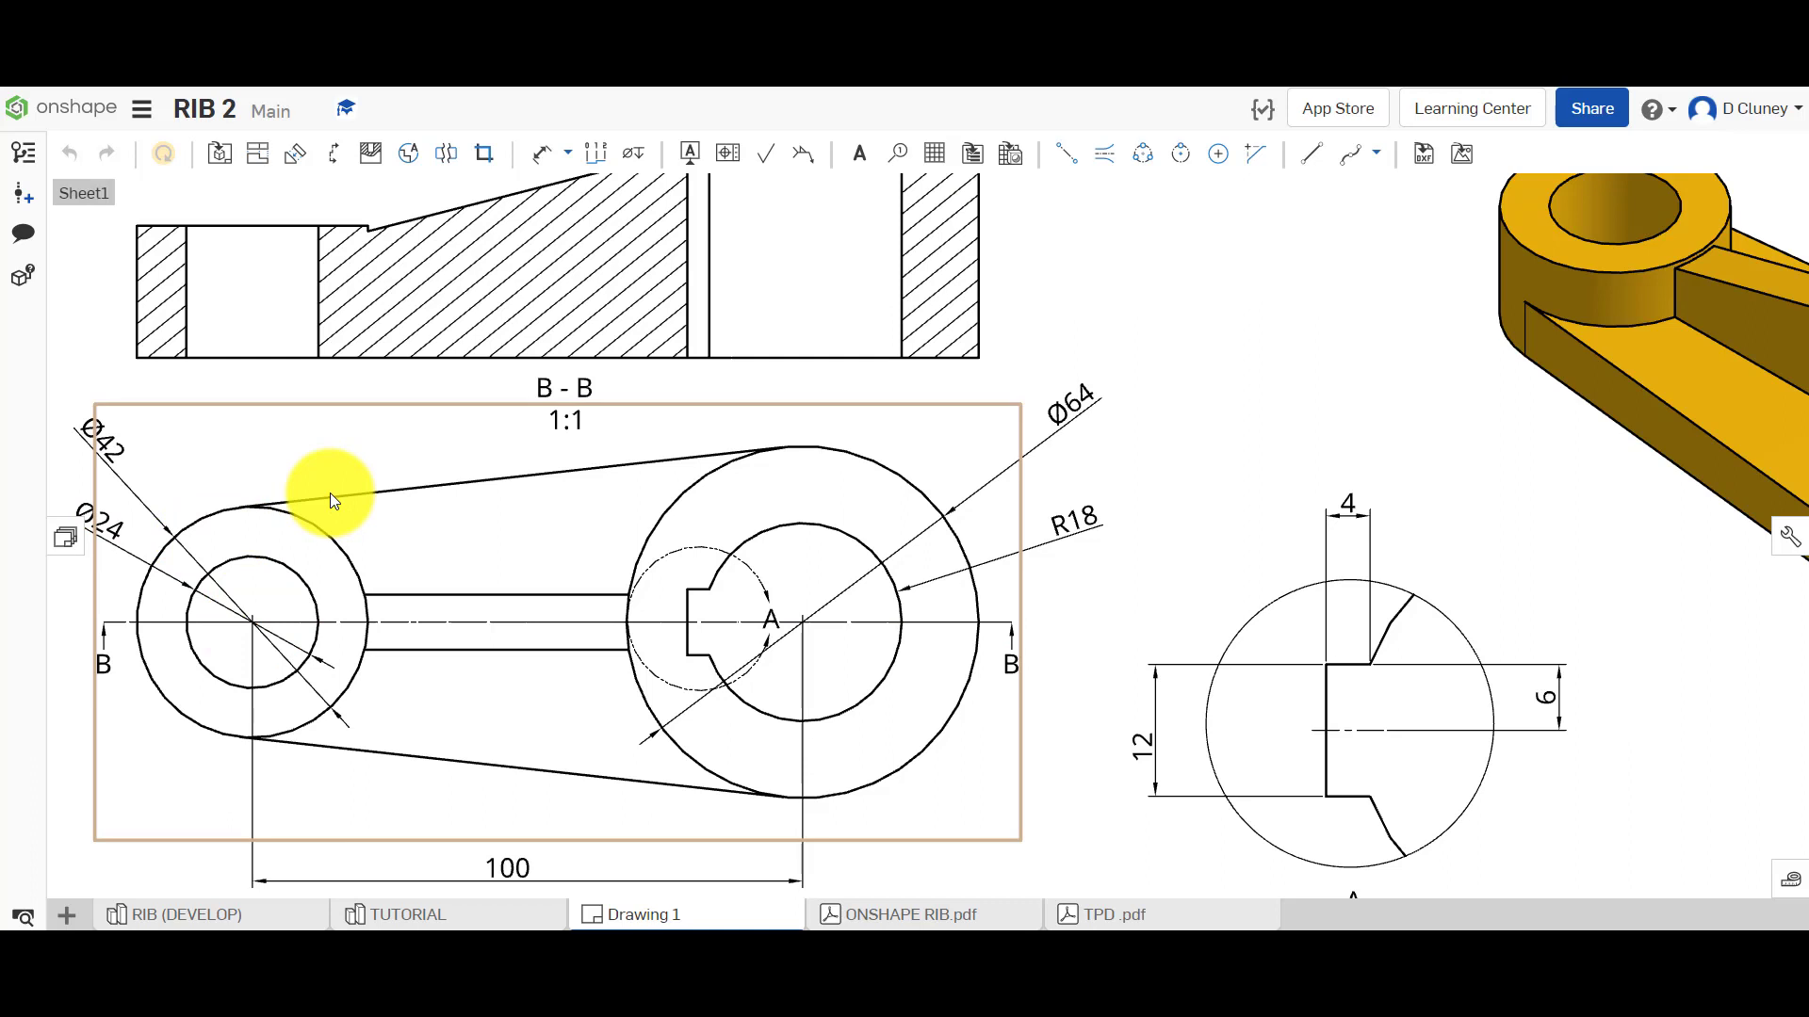
left_click(460, 918)
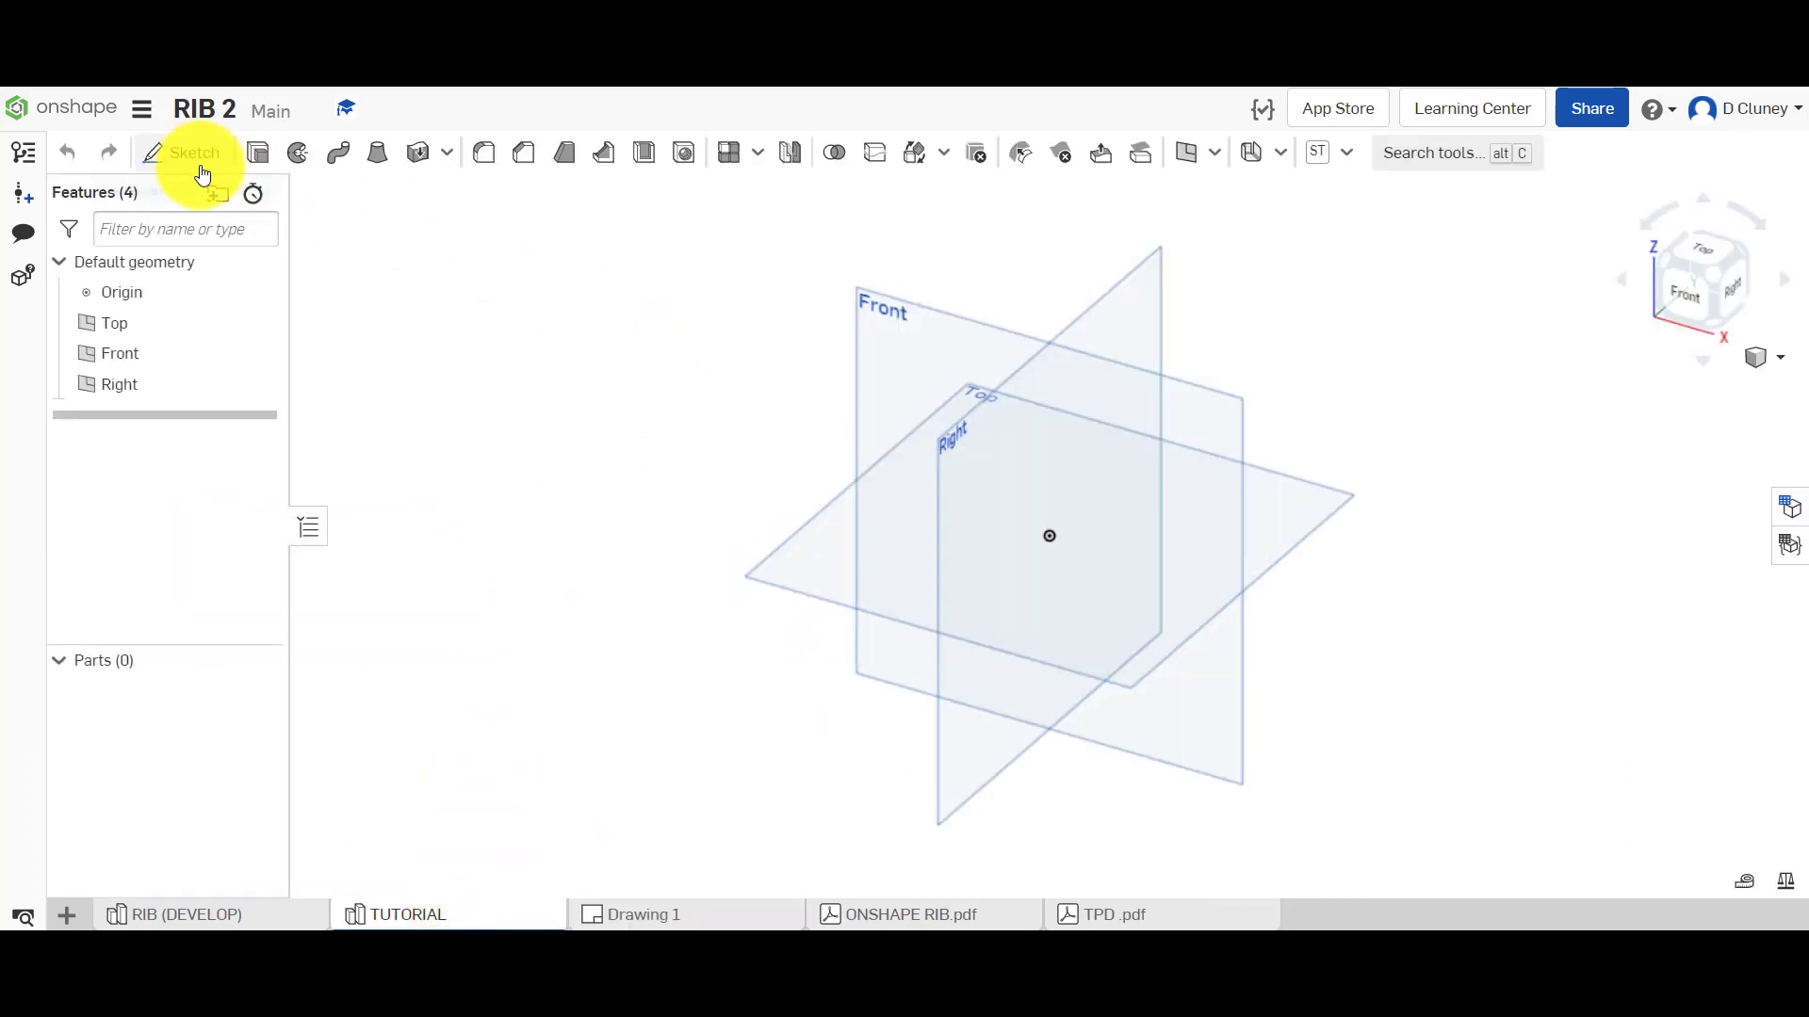
Start a sketch on the Top plane and draw a Ø42 circle centred on the origin
left_click(200, 158)
key("n")
left_click(1315, 495)
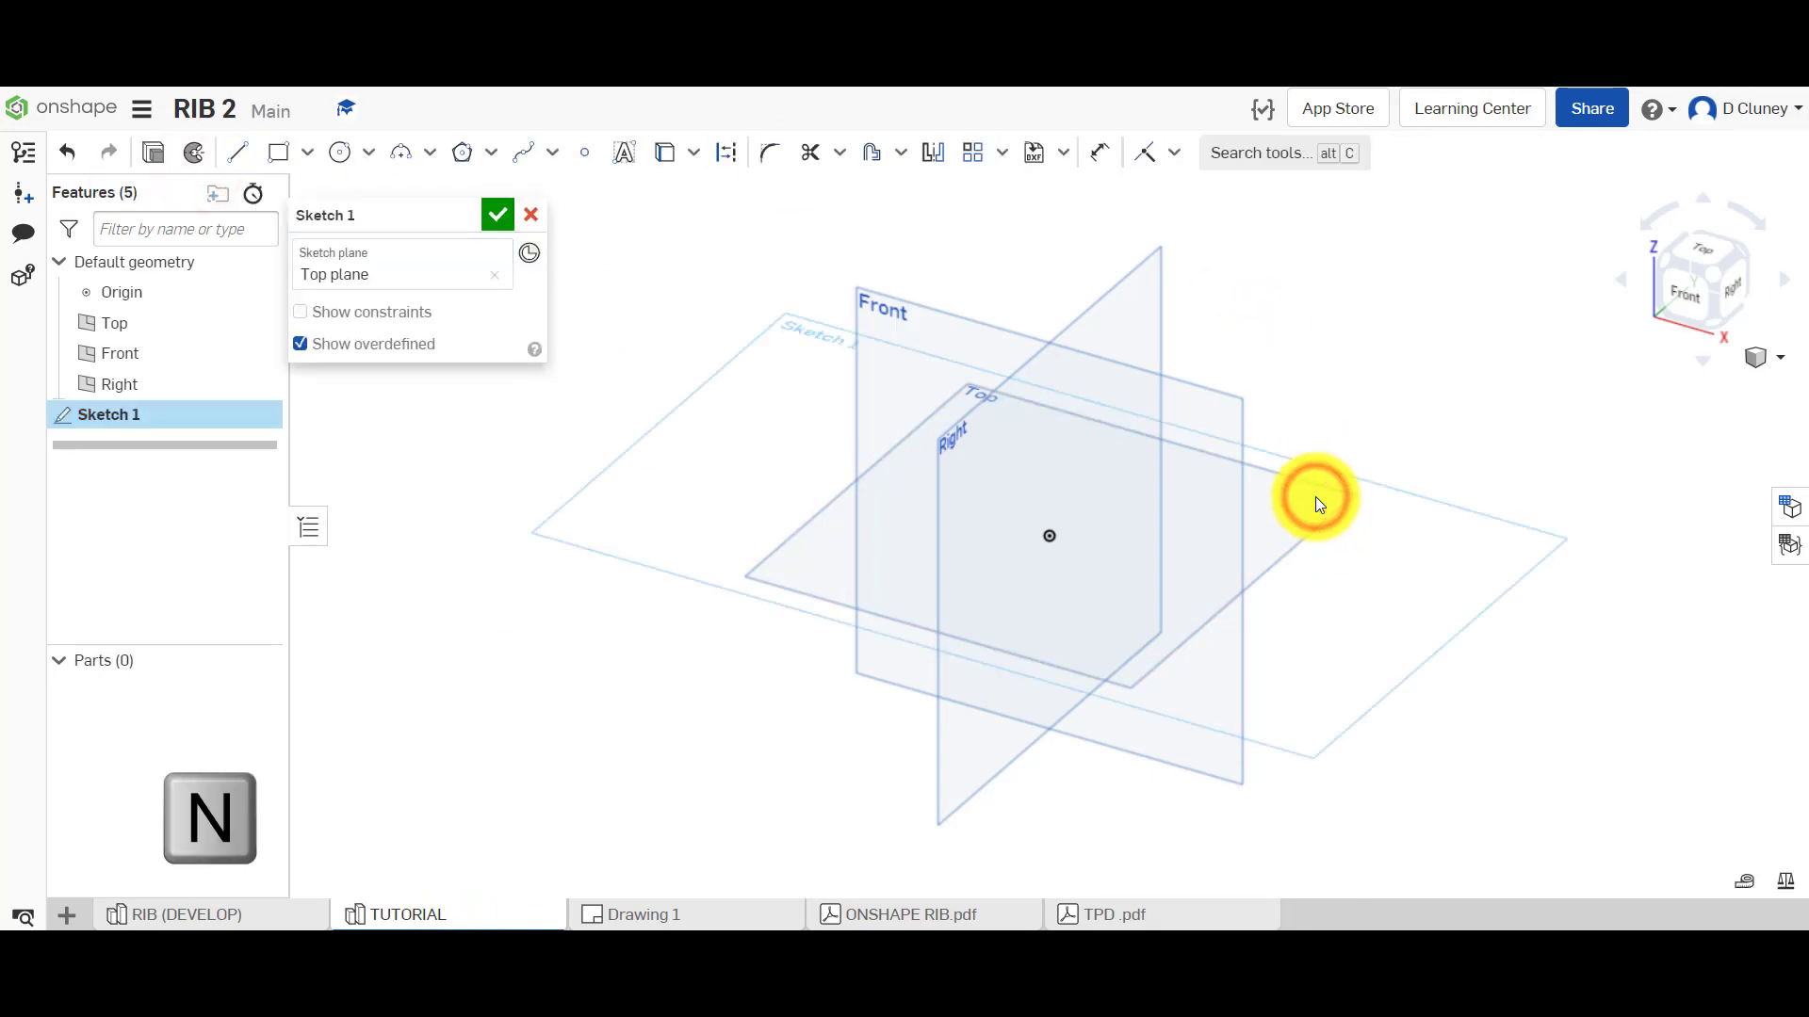
key("c")
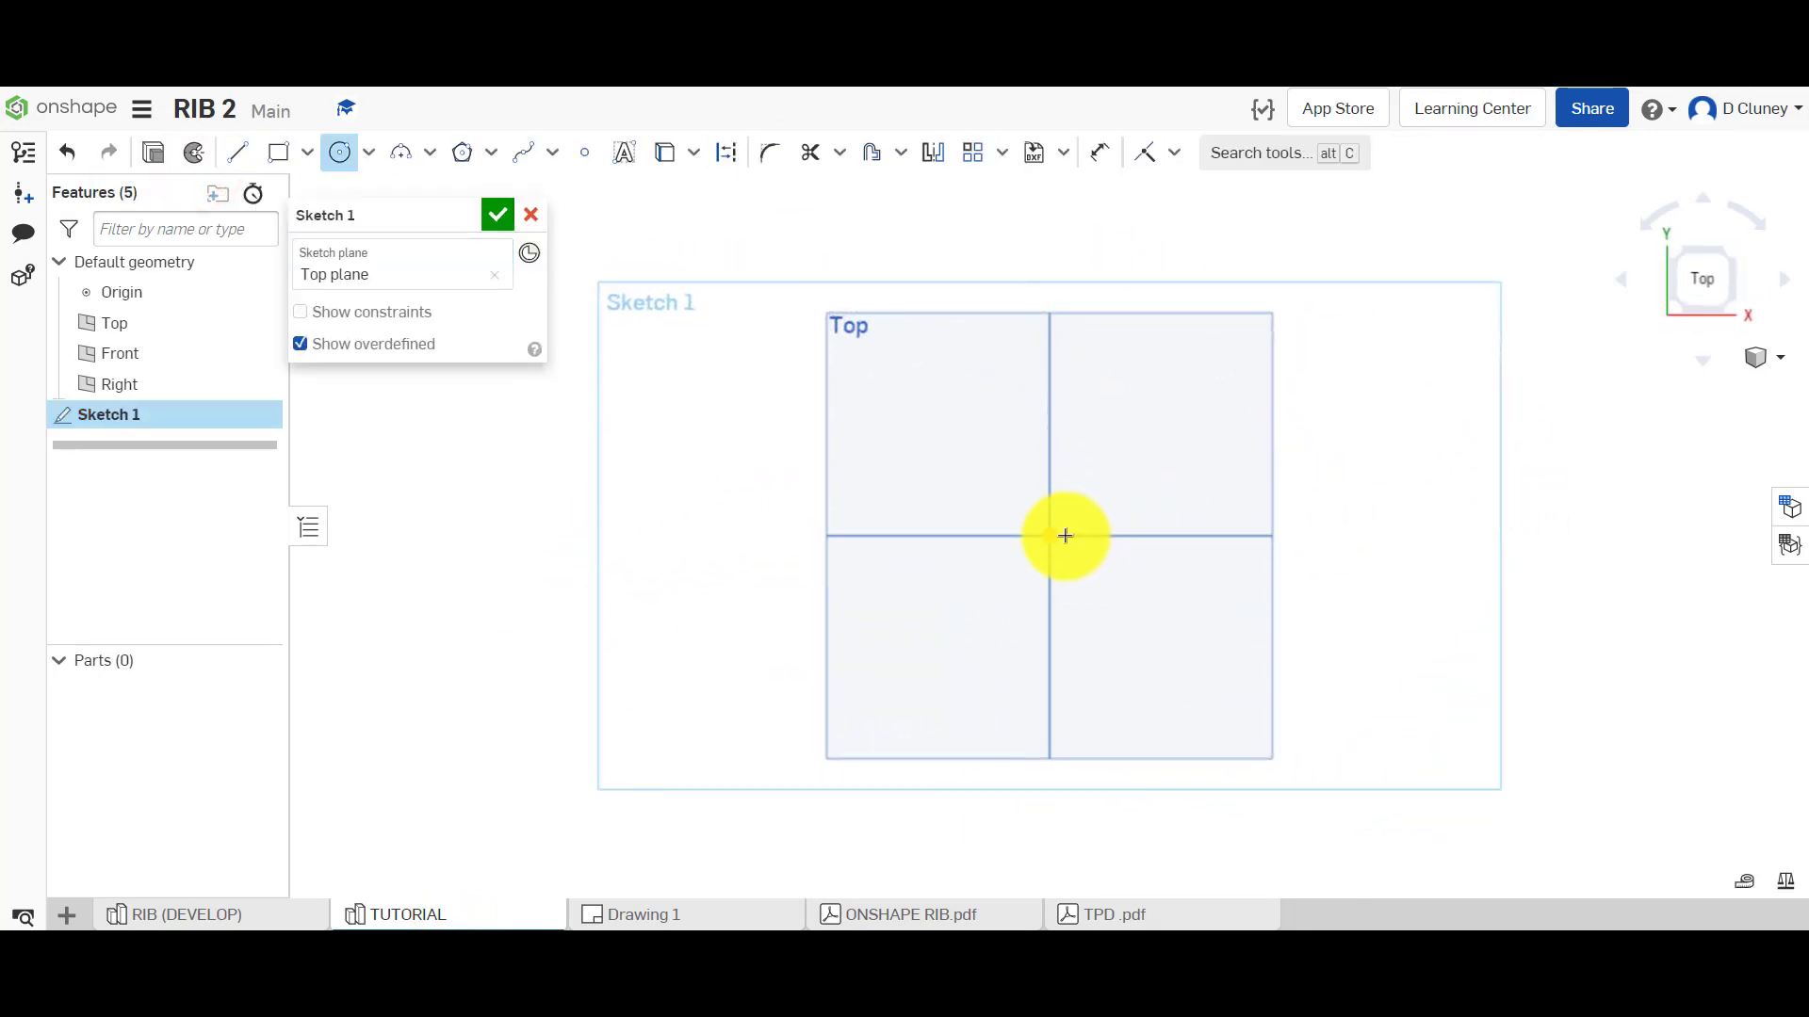
left_click(1049, 536)
left_click(1122, 581)
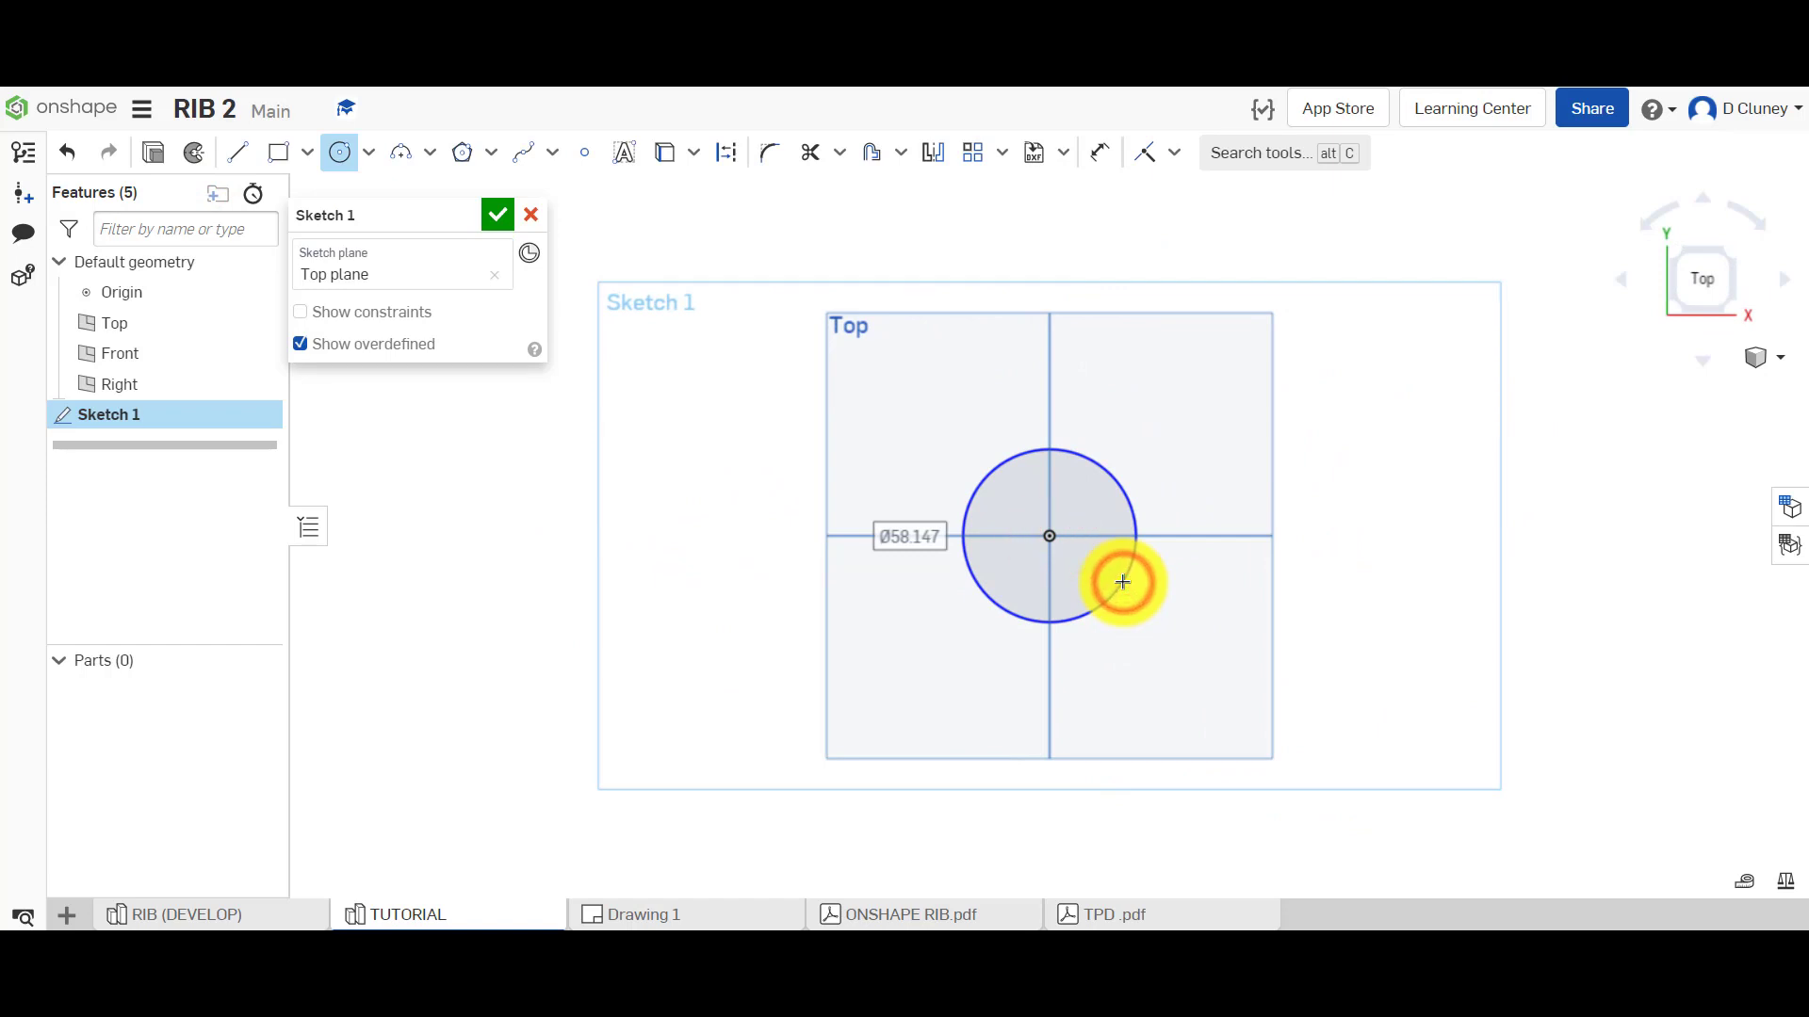
type("42")
key("Return")
key("Escape")
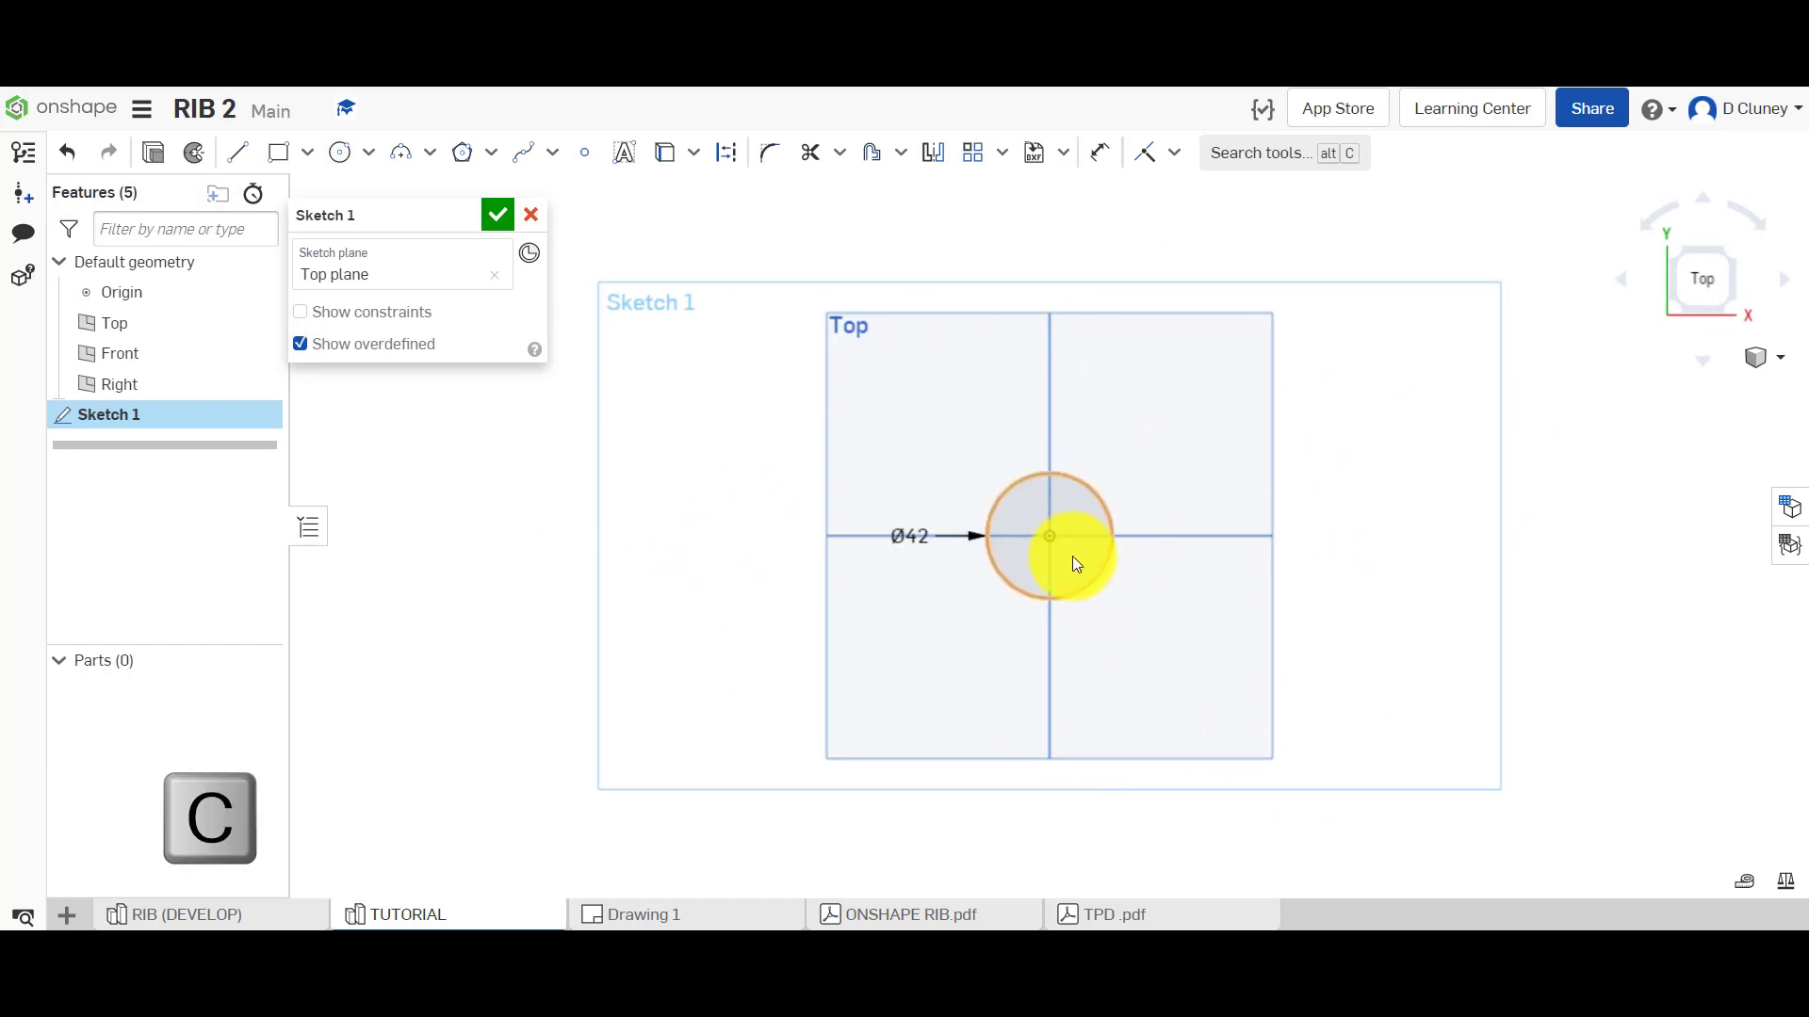
Add a concentric Ø24 circle at the origin and reconfirm the Ø42 dimension
key("c")
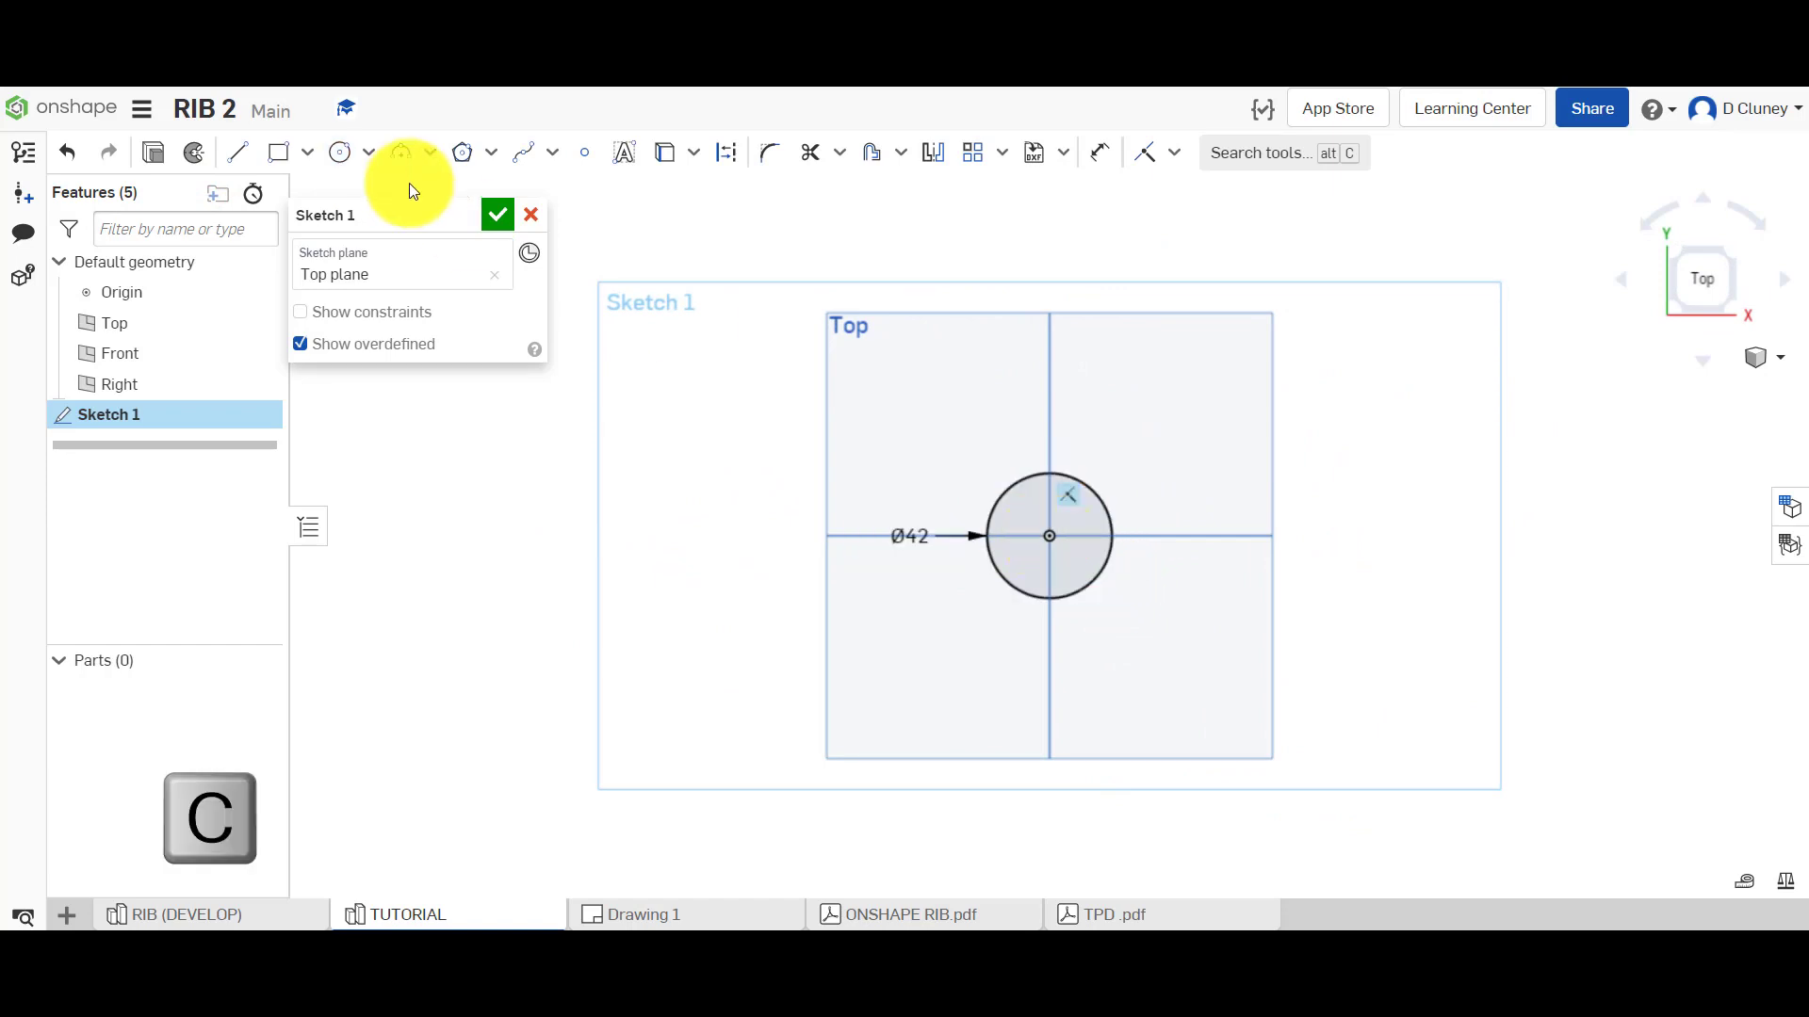
left_click(343, 153)
left_click(1049, 536)
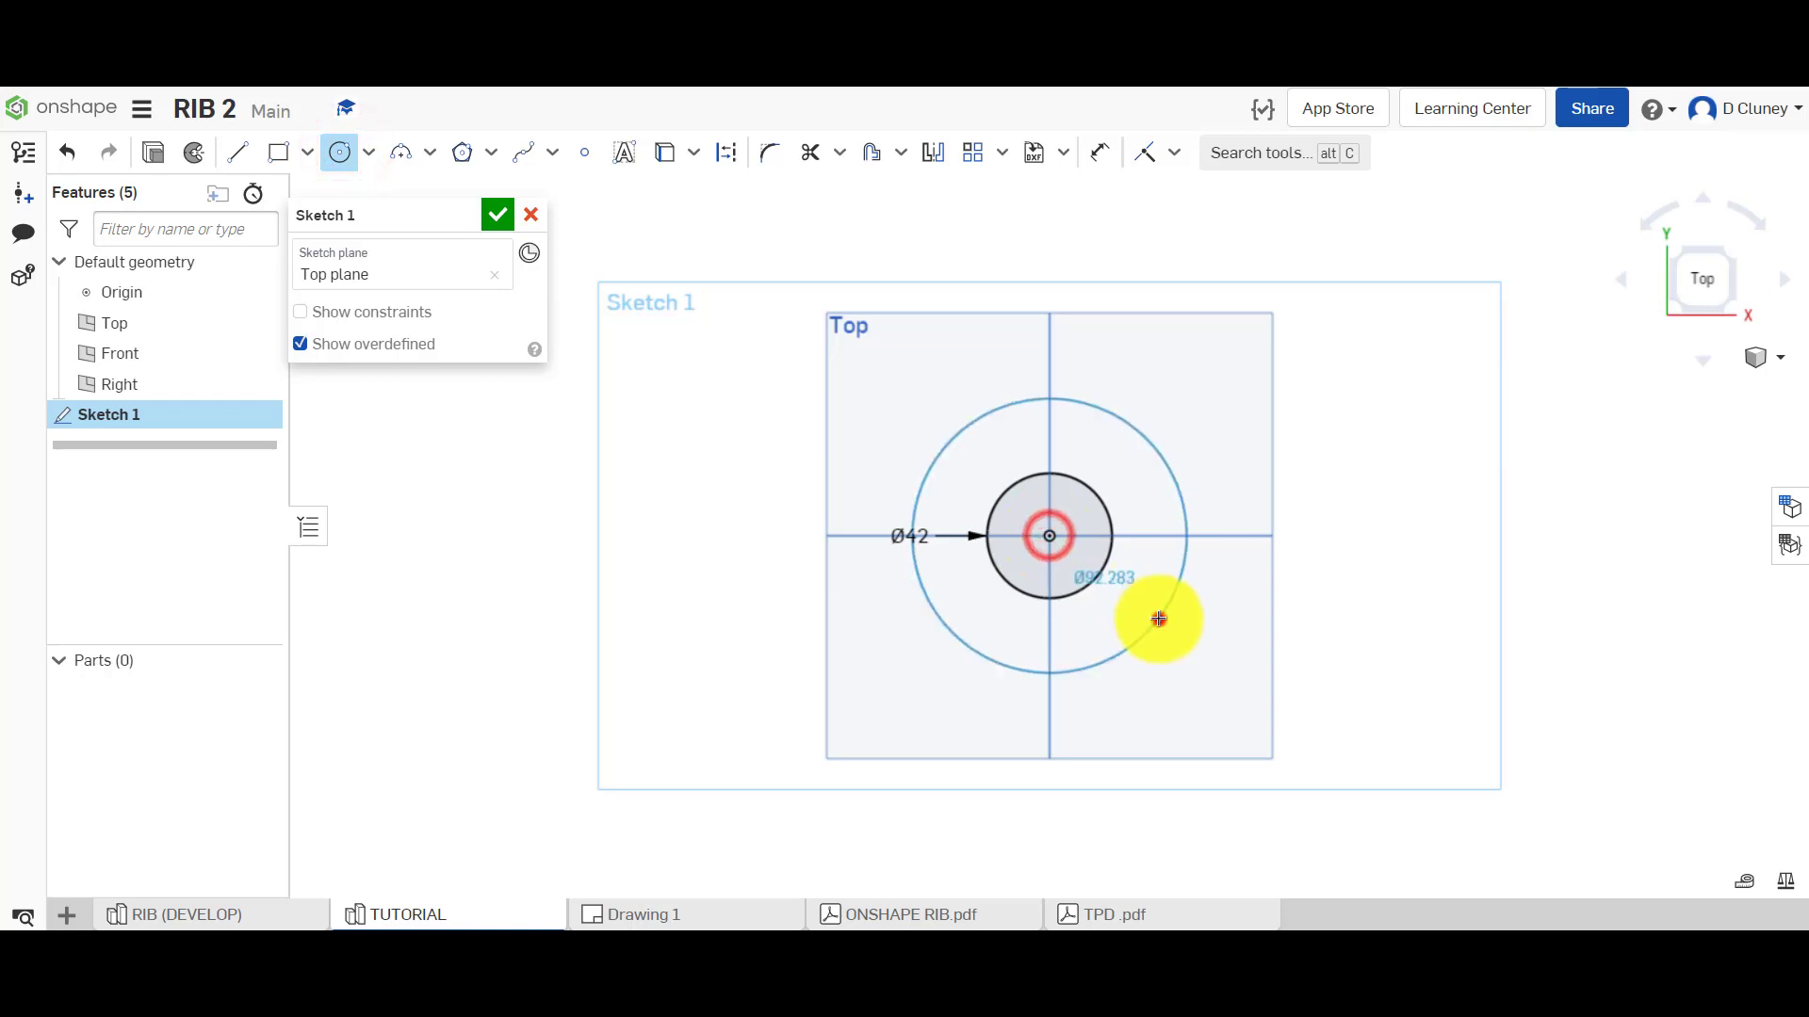
type("24")
key("Return")
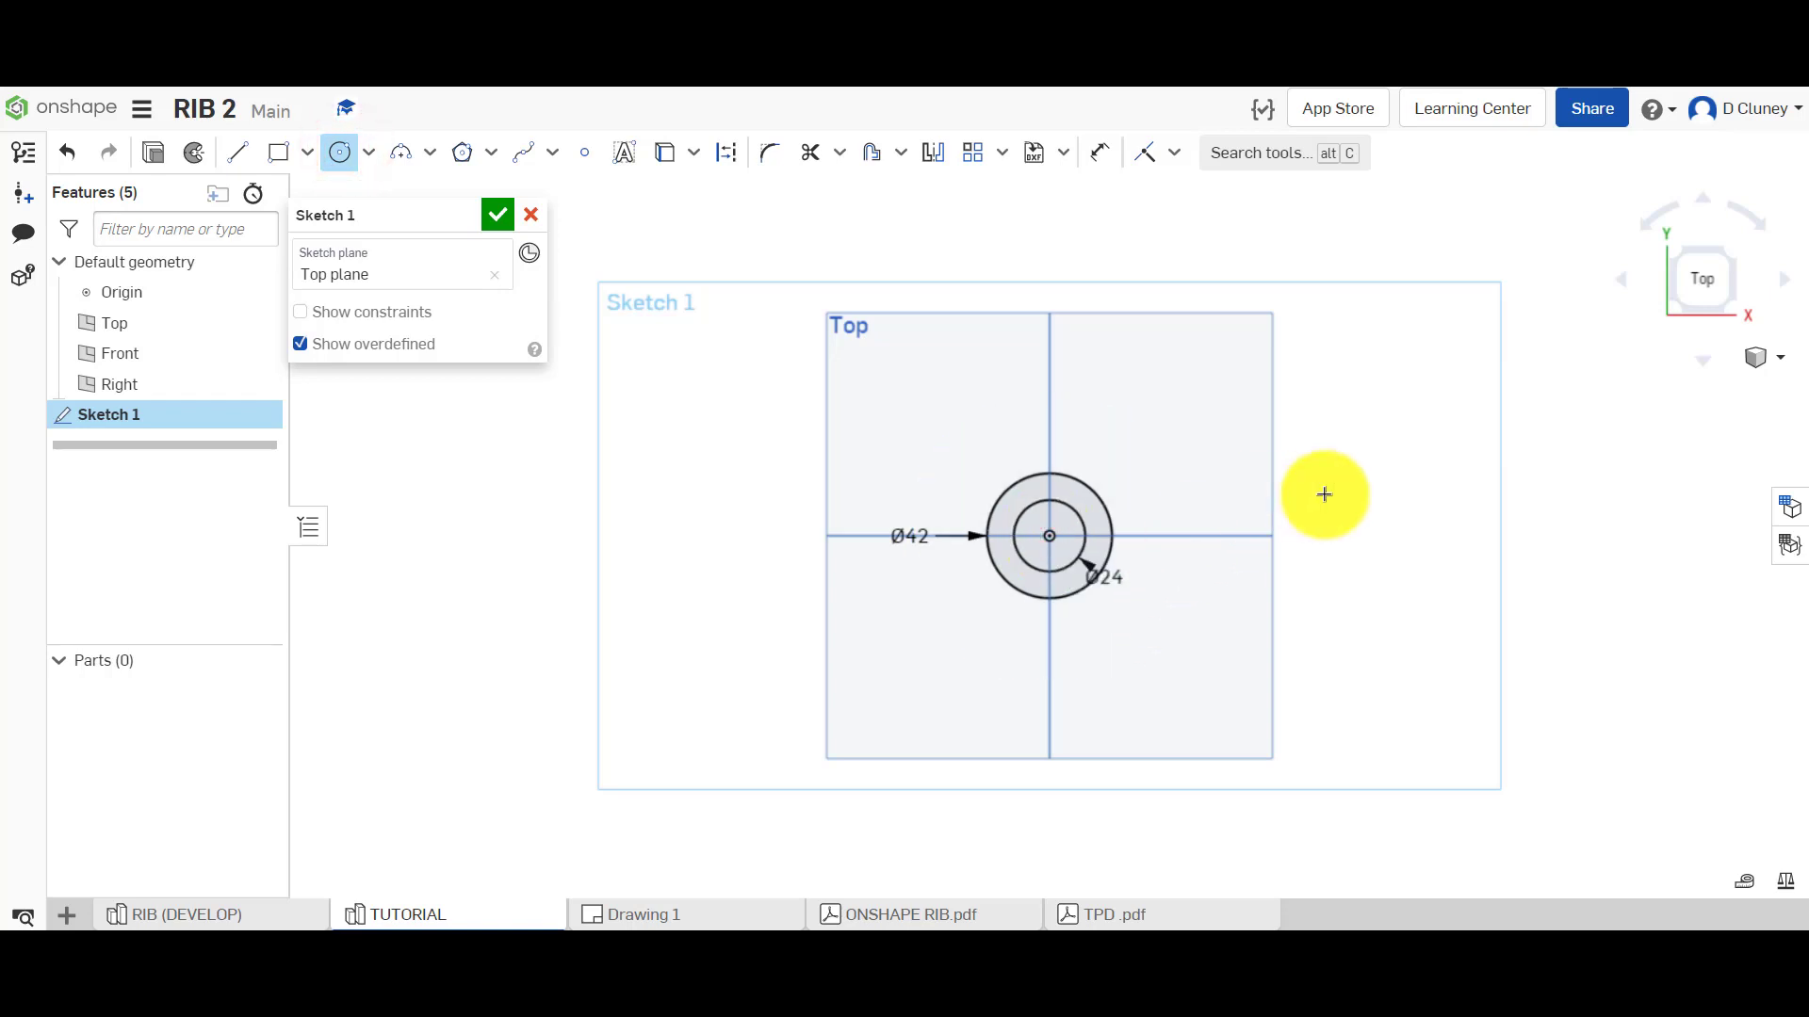
scroll(1328, 495, "up", 5)
scroll(1121, 476, "down", 2)
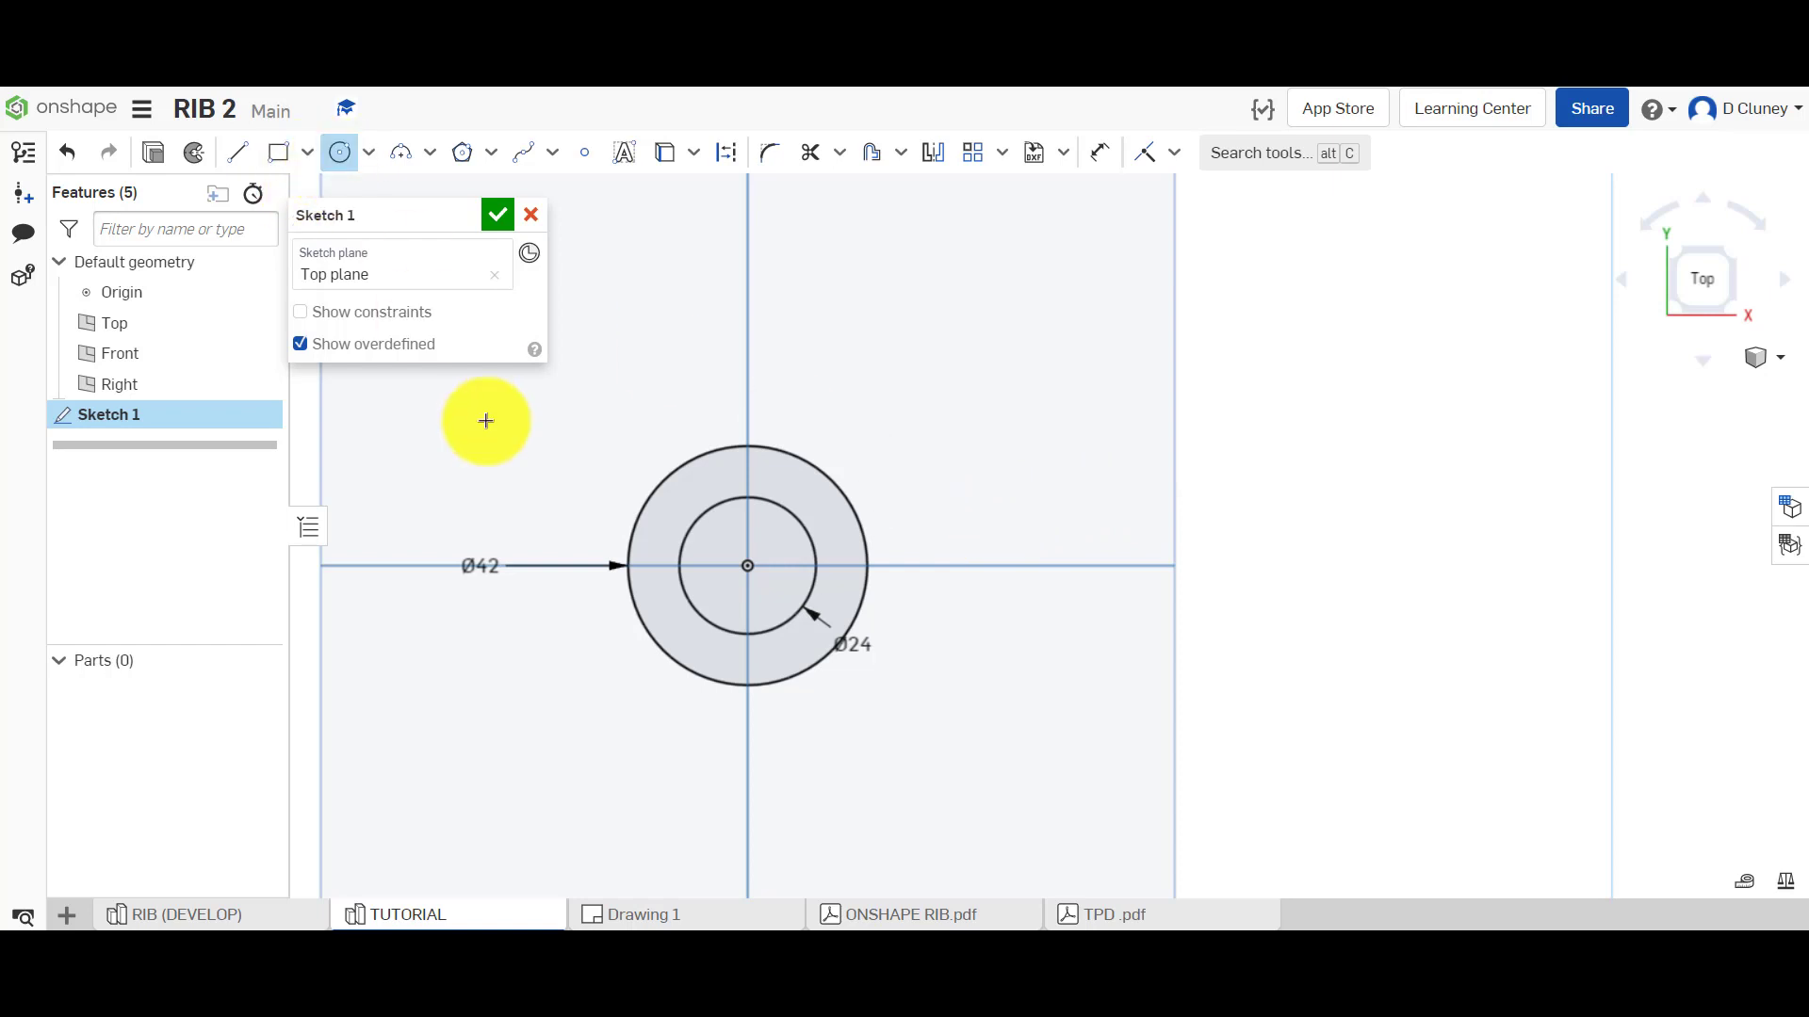
key("Escape")
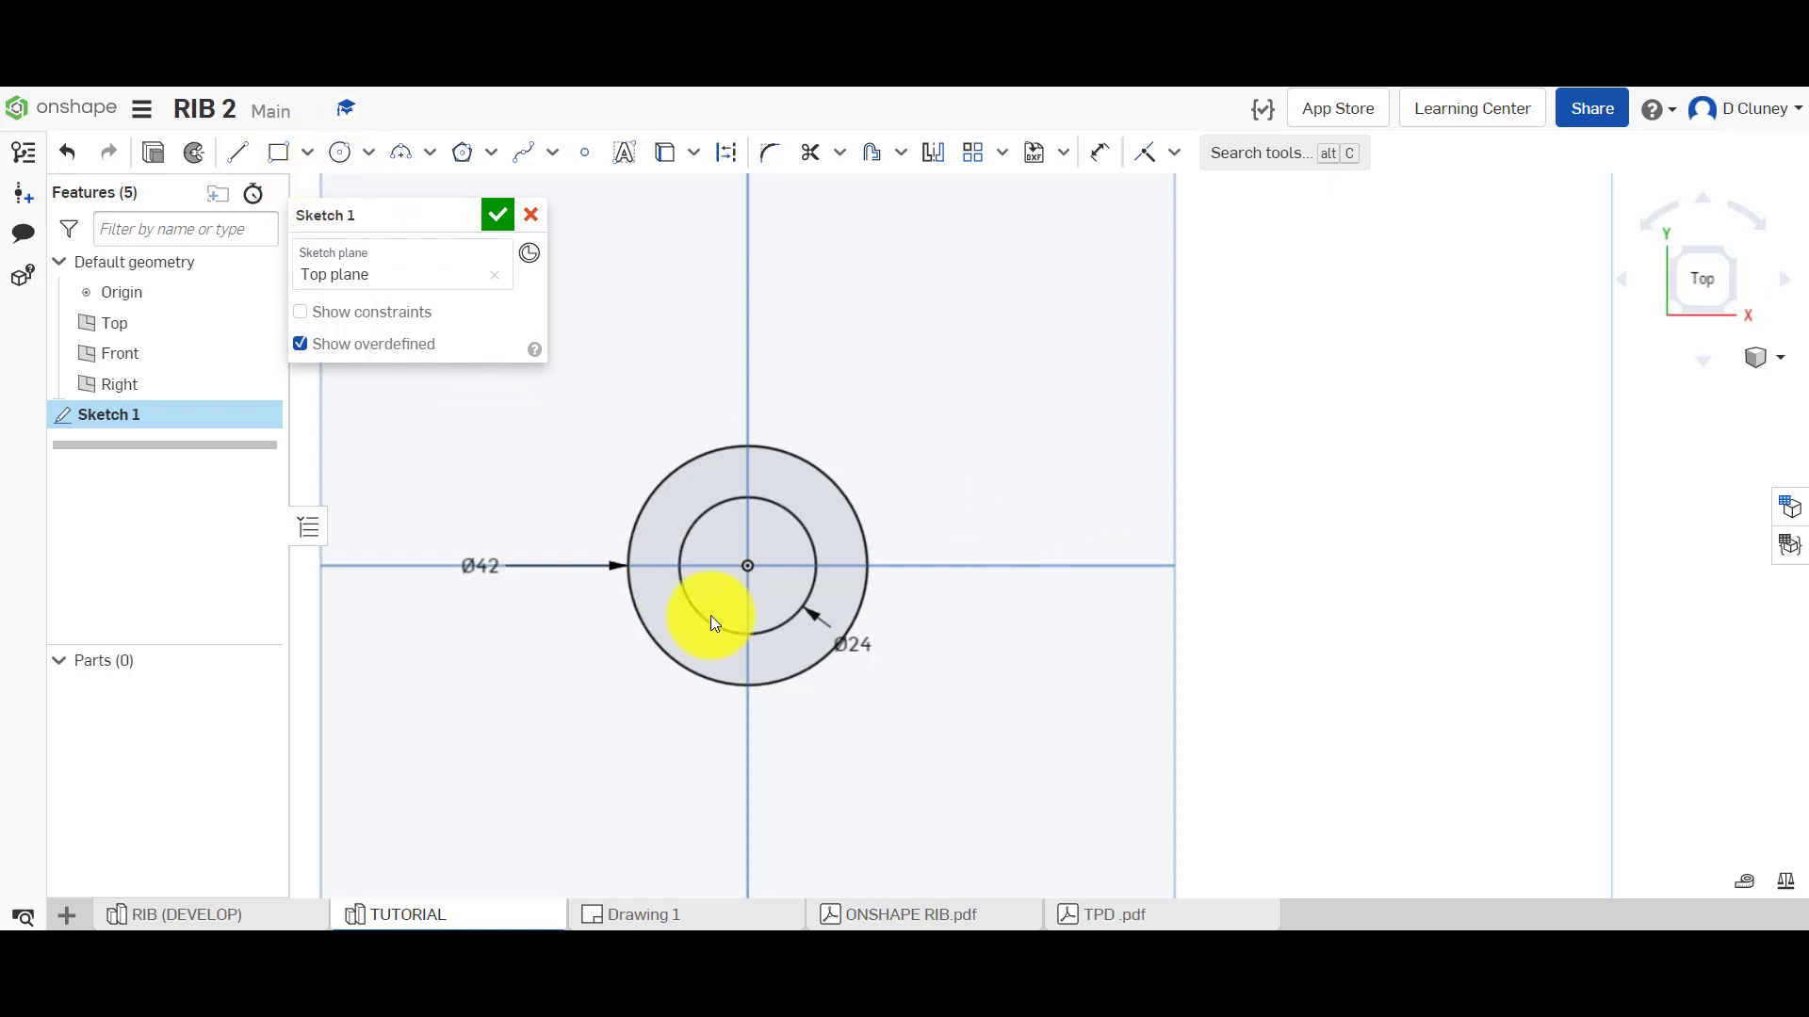
double_click(497, 568)
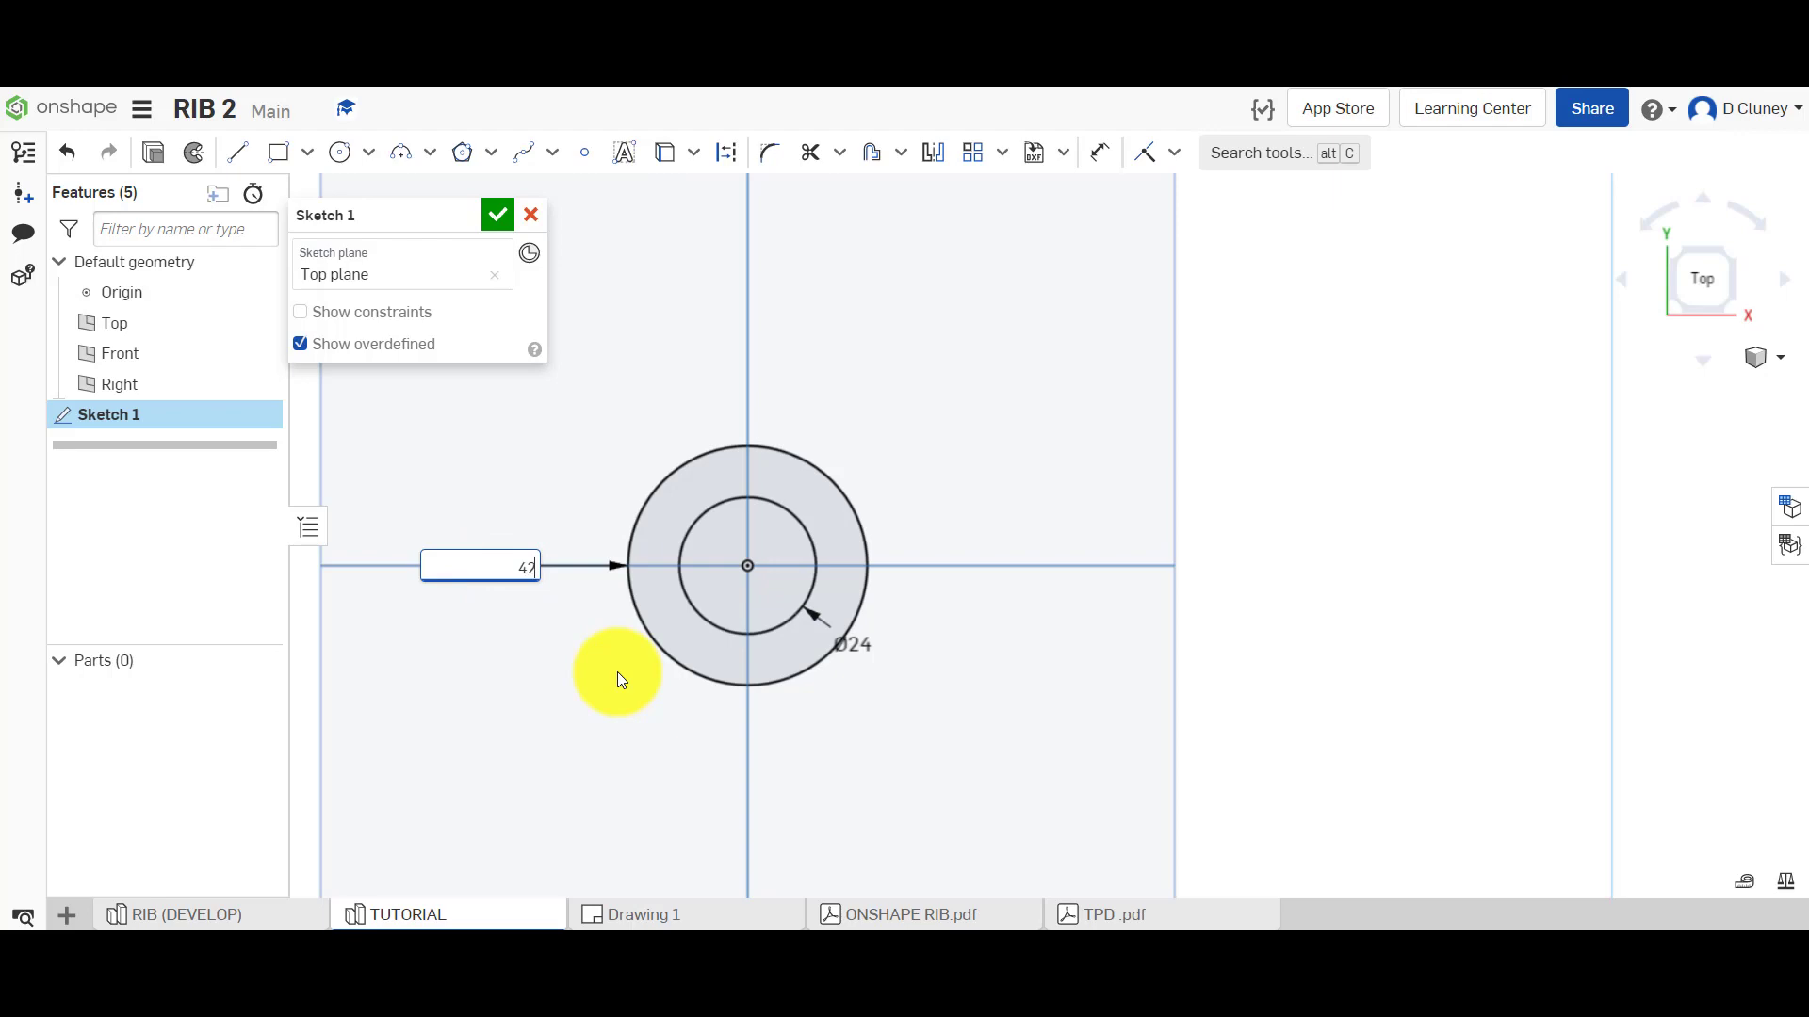
key("Return")
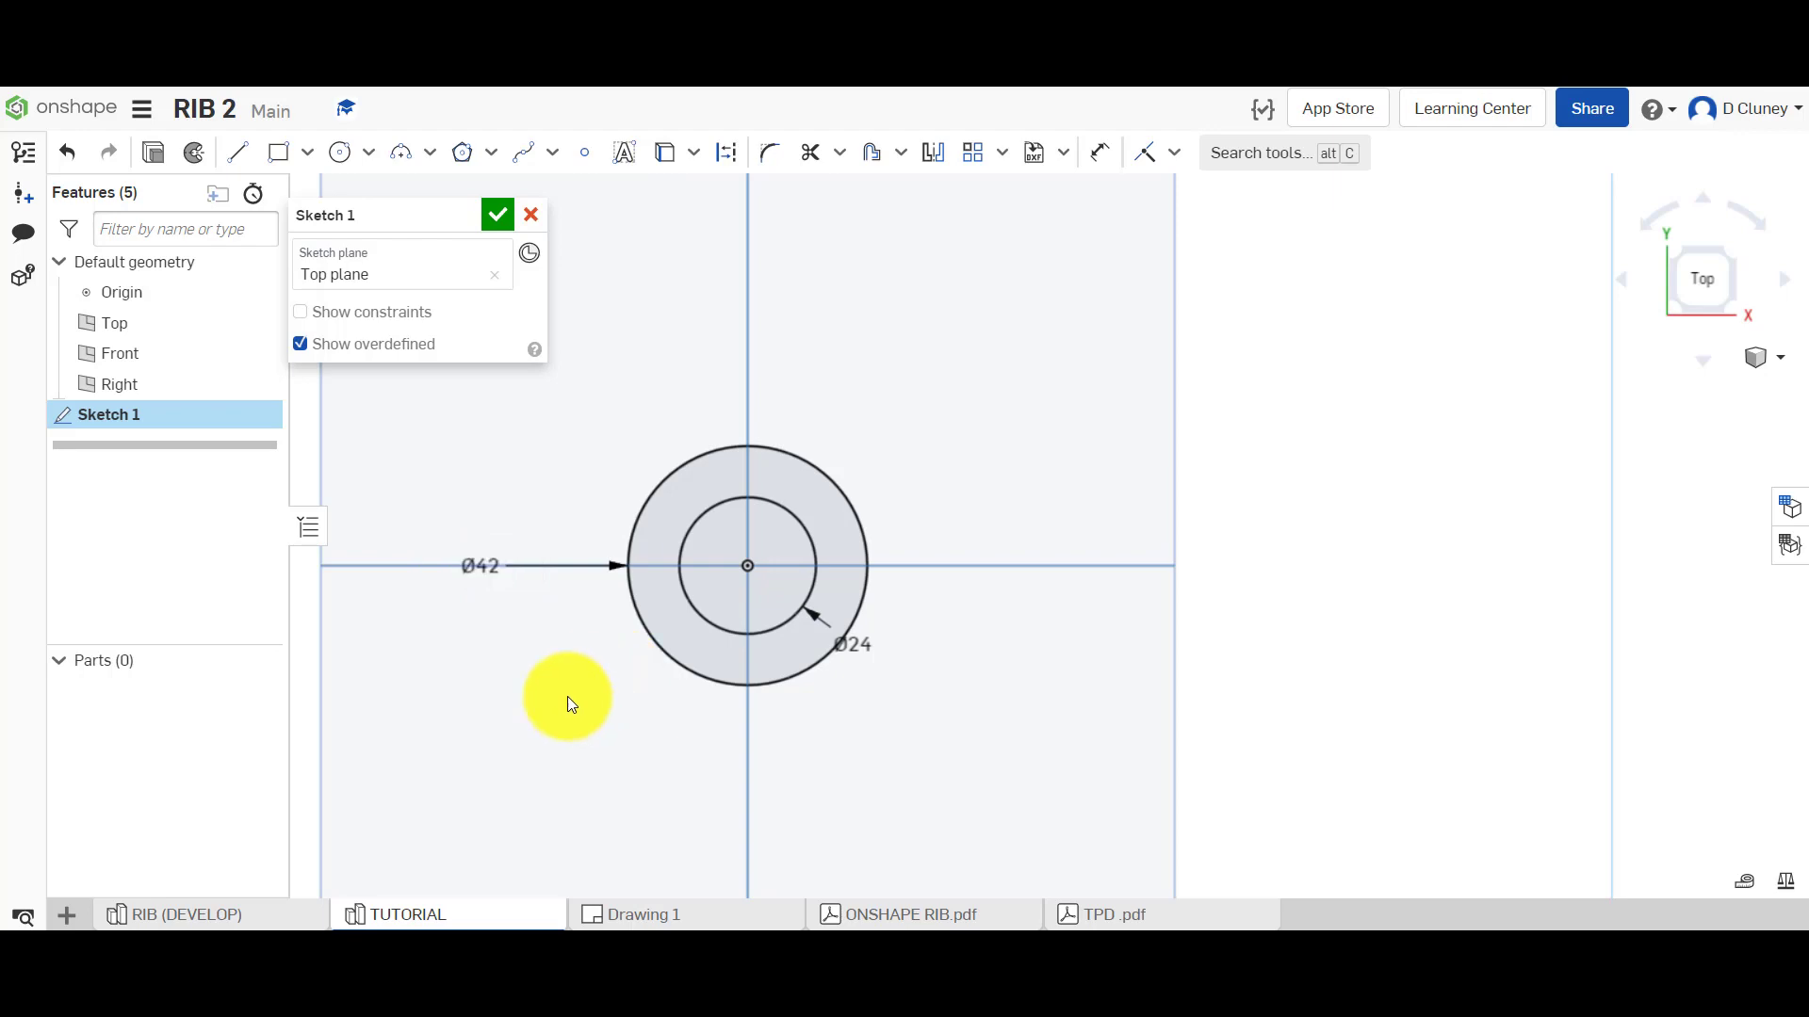
After checking Drawing 1, draw a Ø64 circle to the right on the horizontal axis
left_click(601, 918)
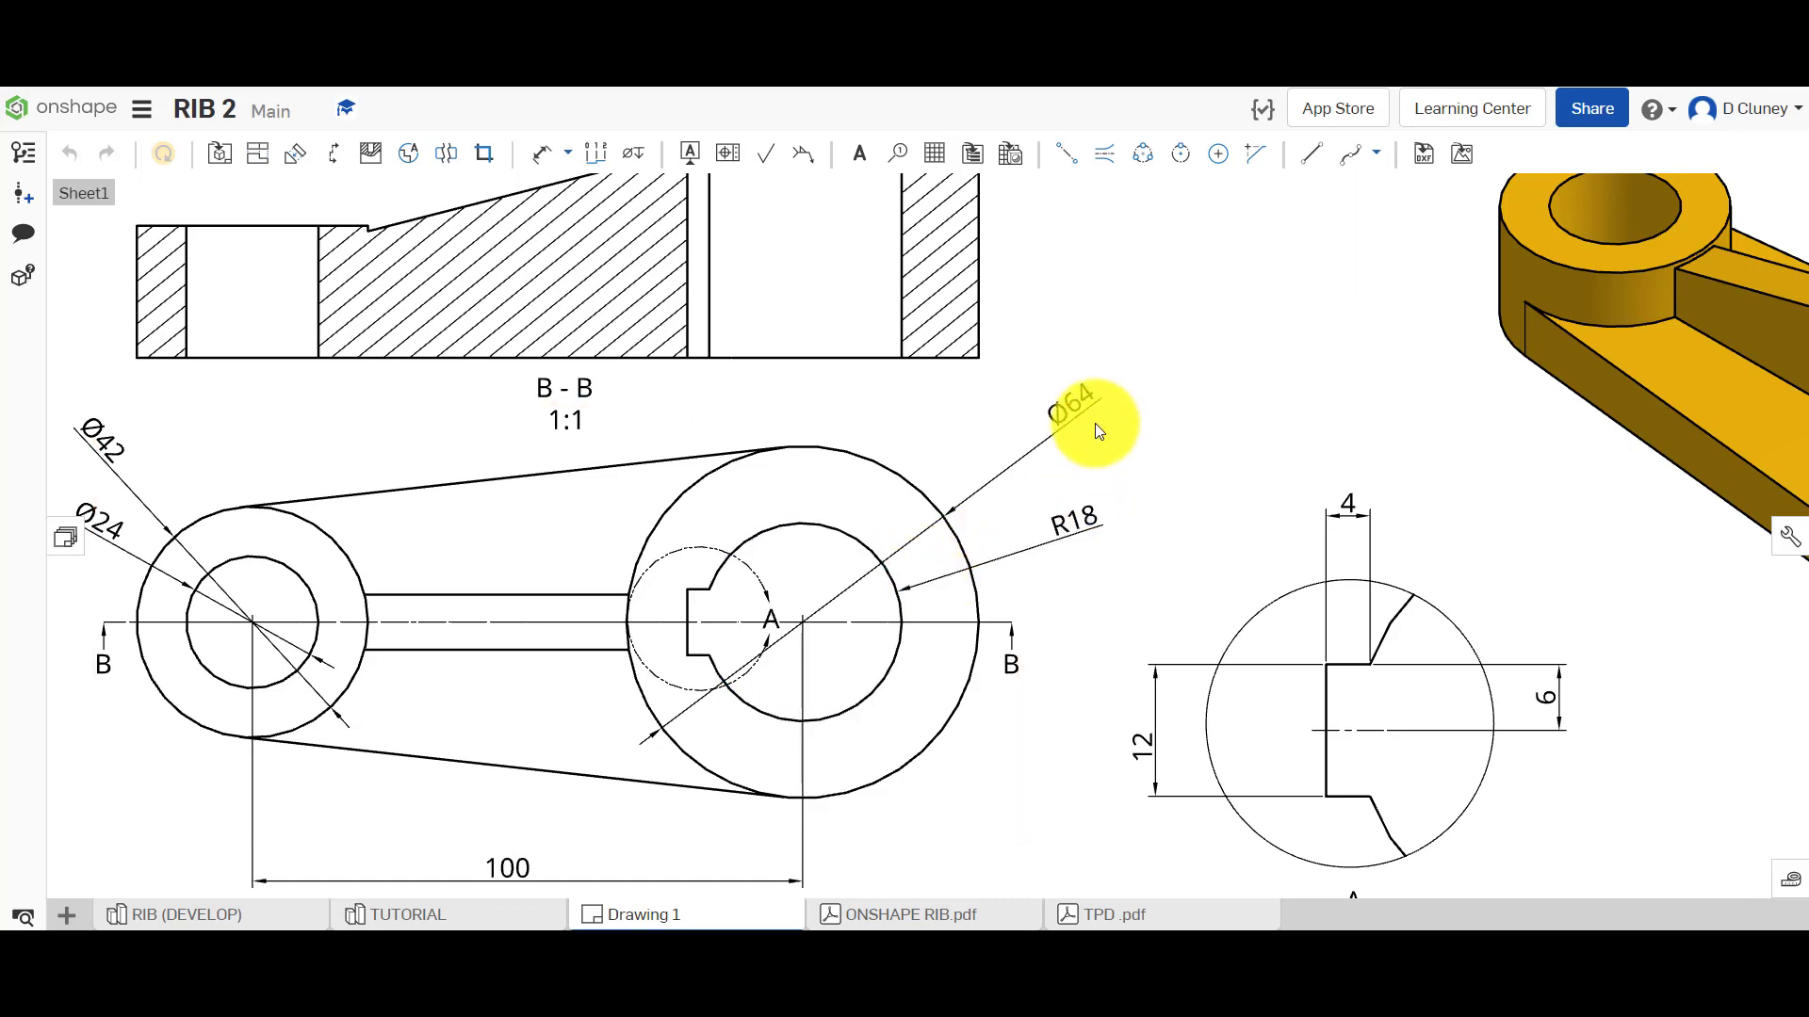
left_click(477, 922)
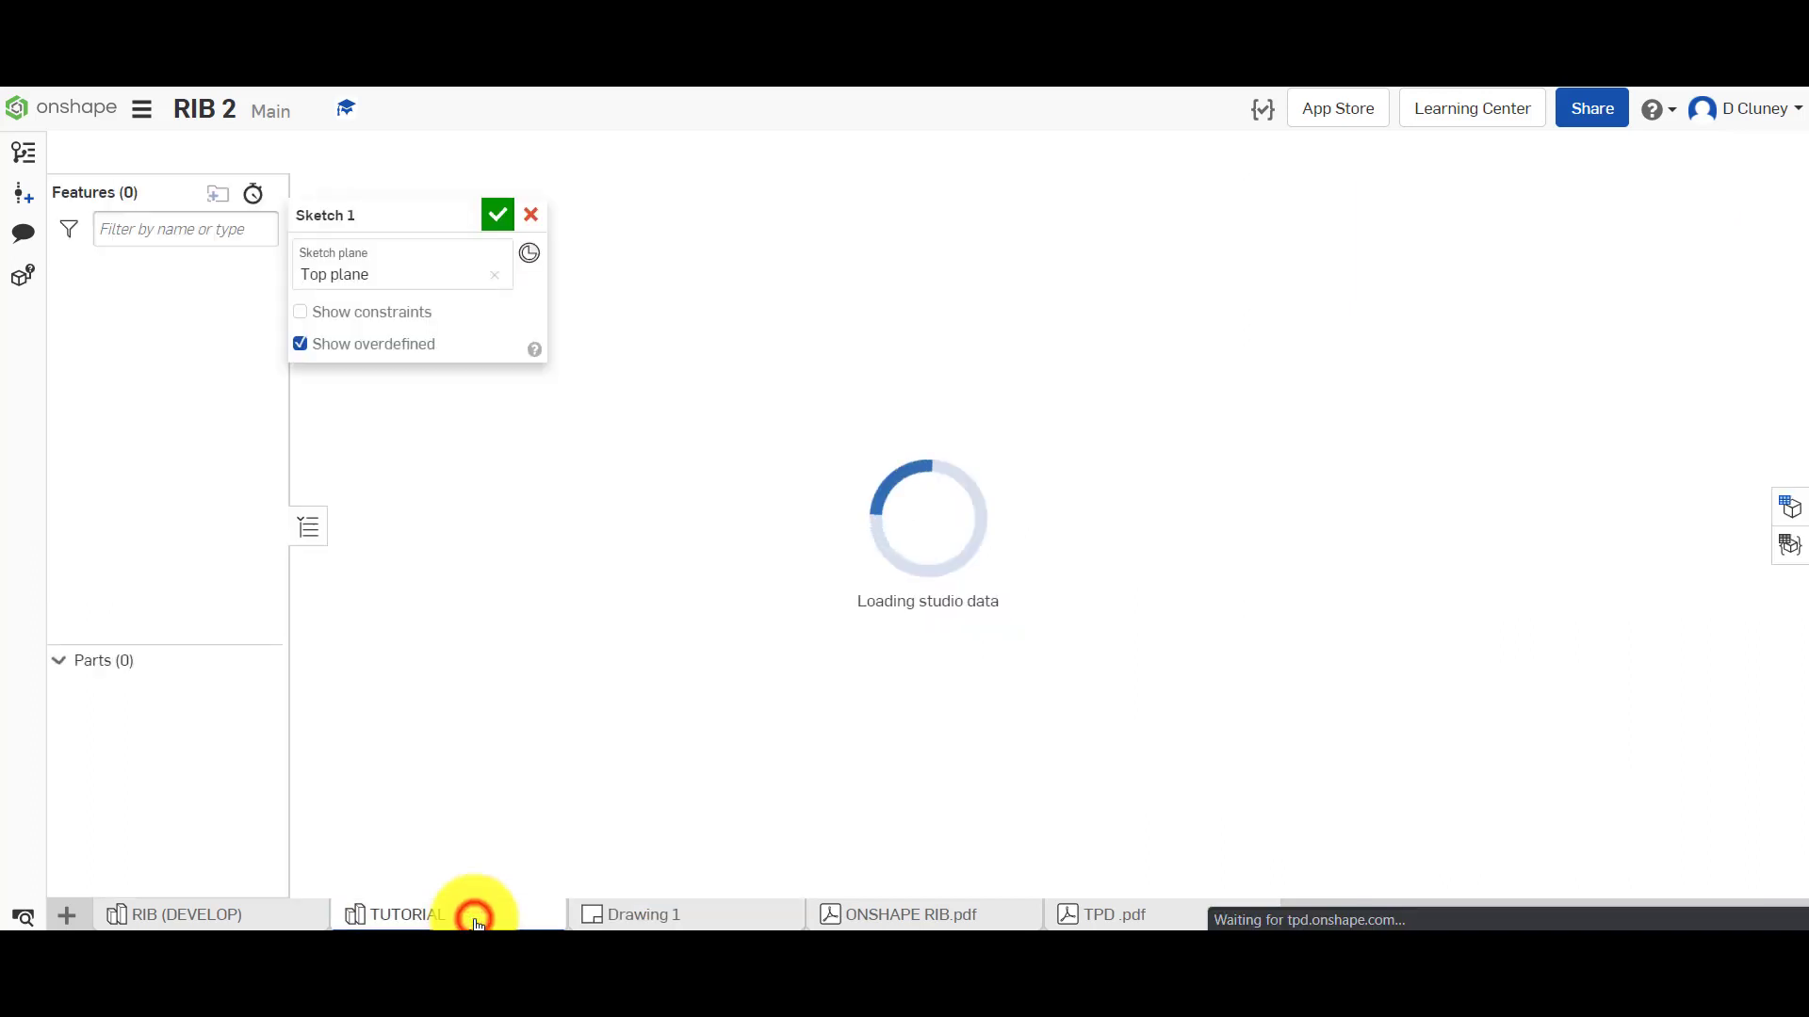
key("c")
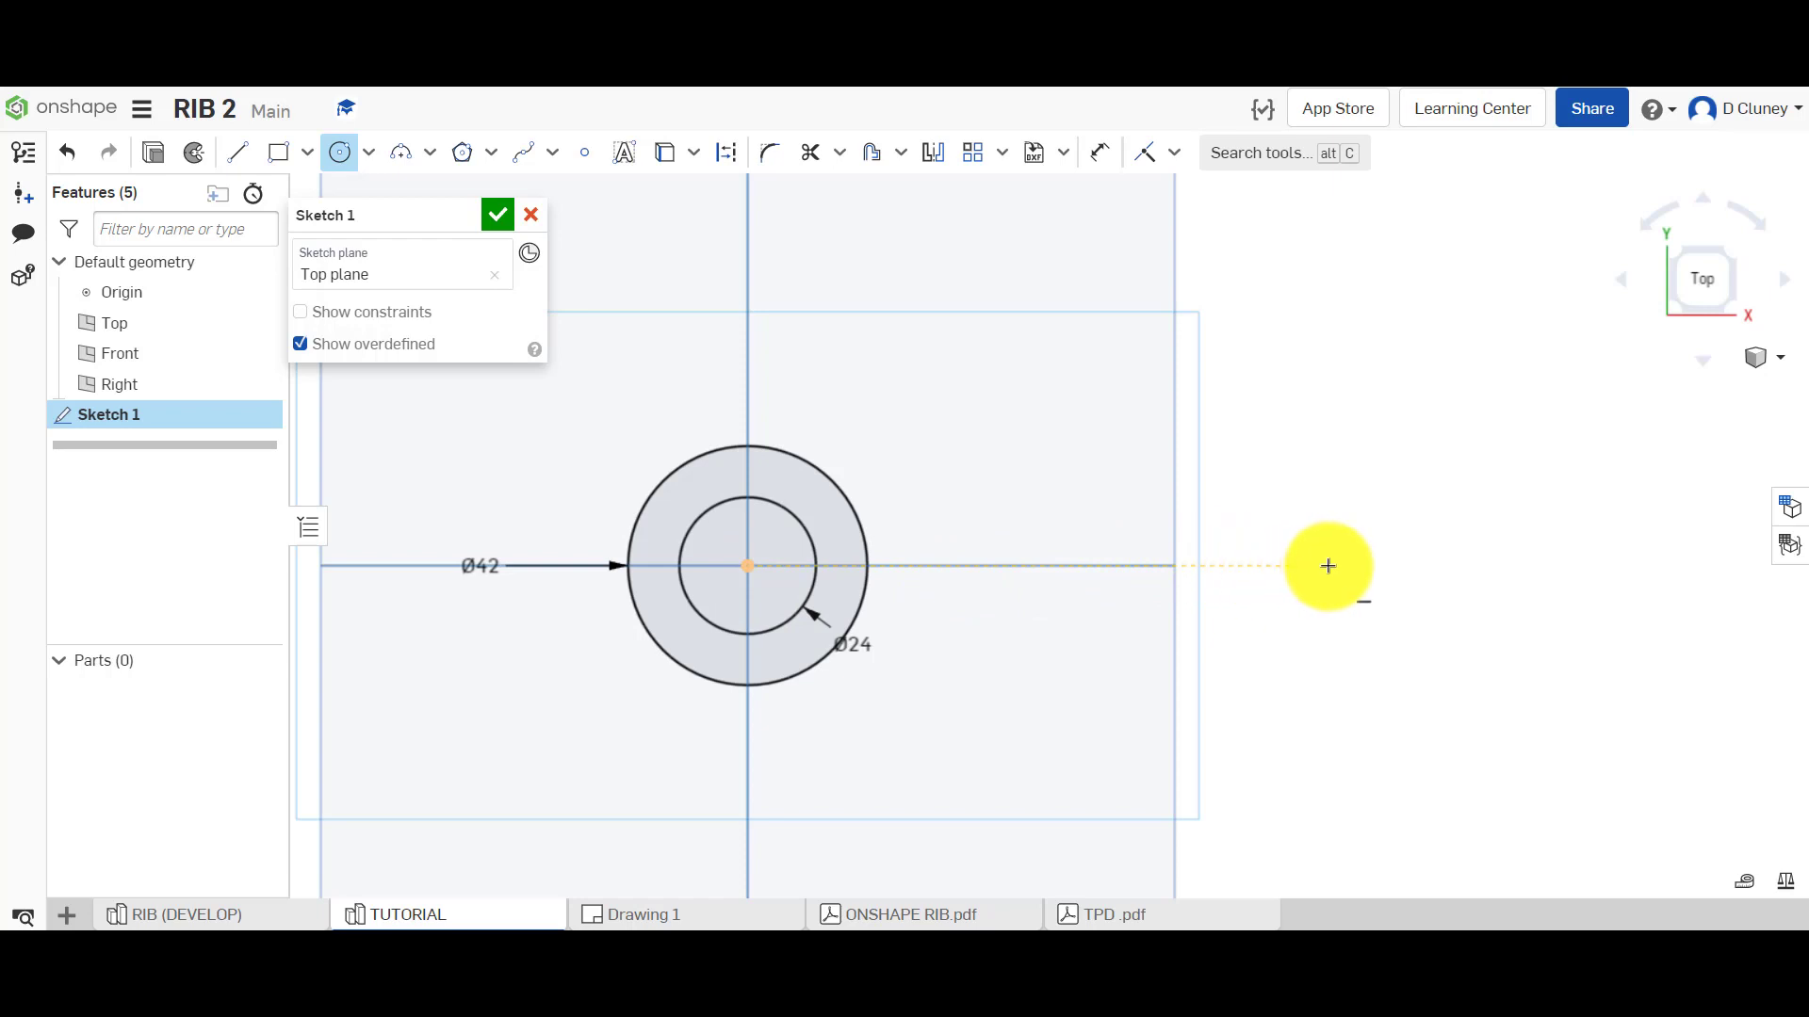
left_click(1328, 565)
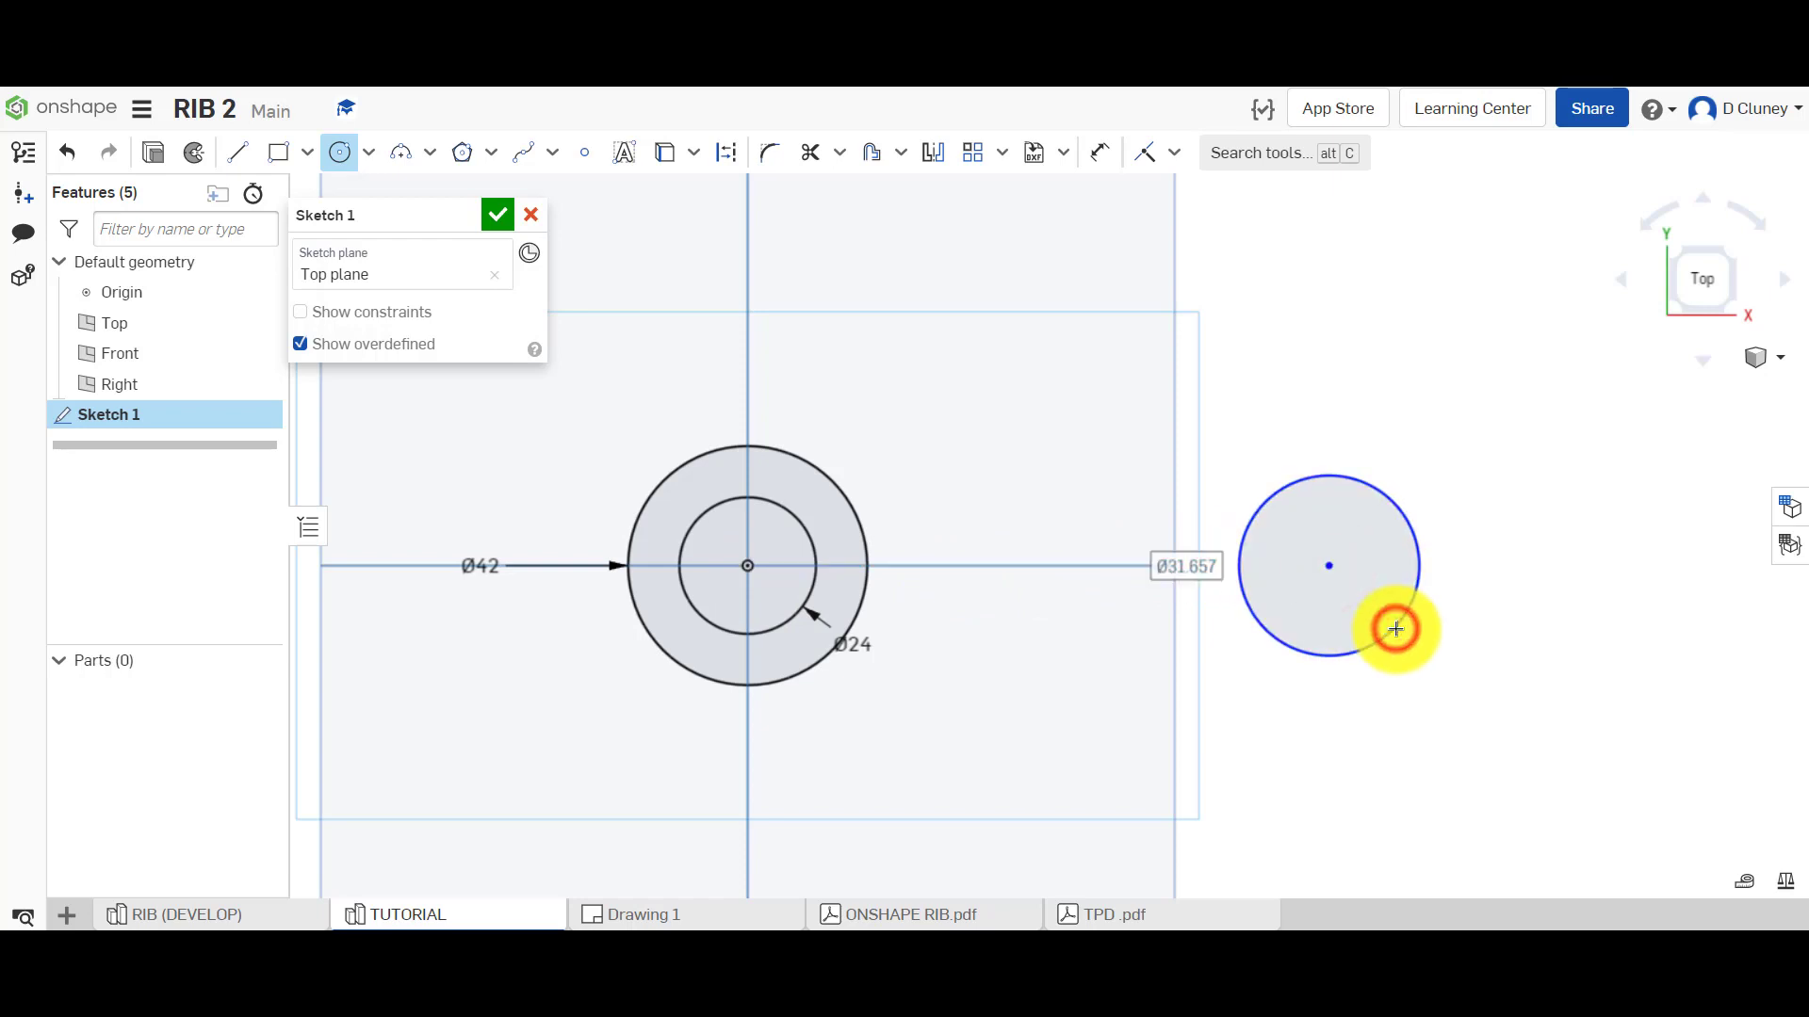
type("64")
key("Return")
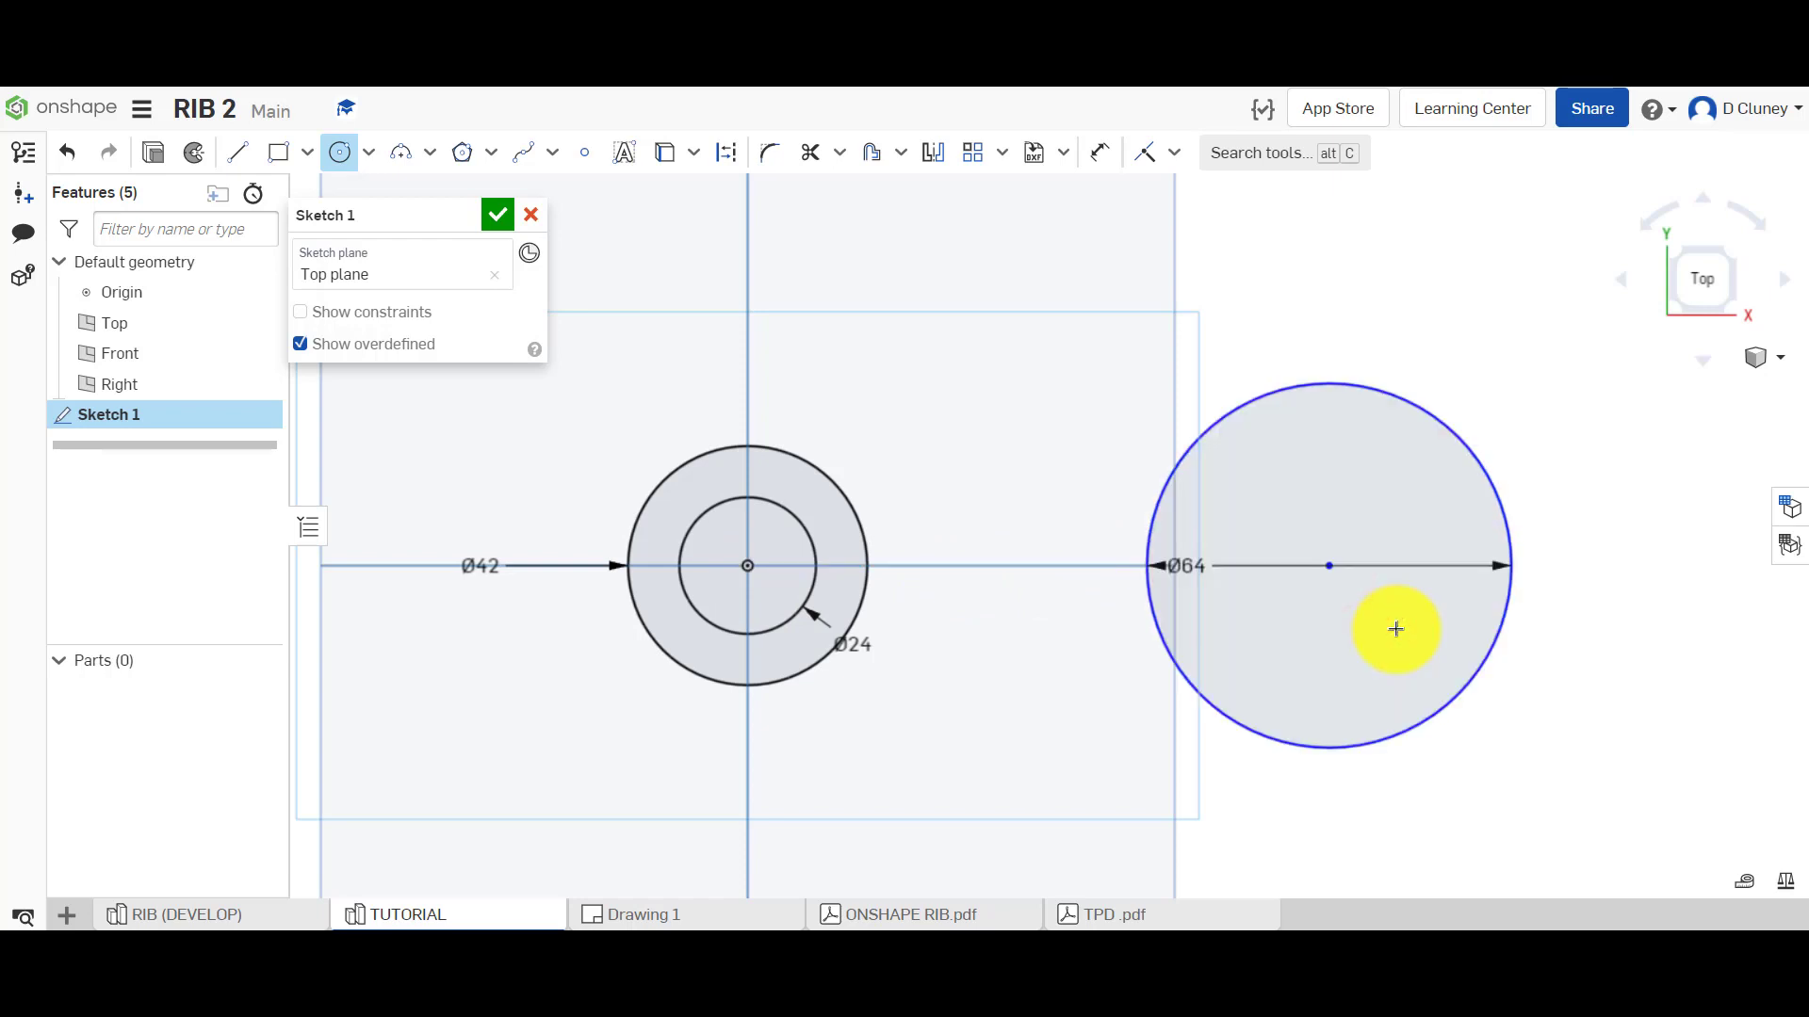
Add a concentric Ø30 circle inside the Ø64 circle and view Drawing 1
key("c")
left_click(1327, 566)
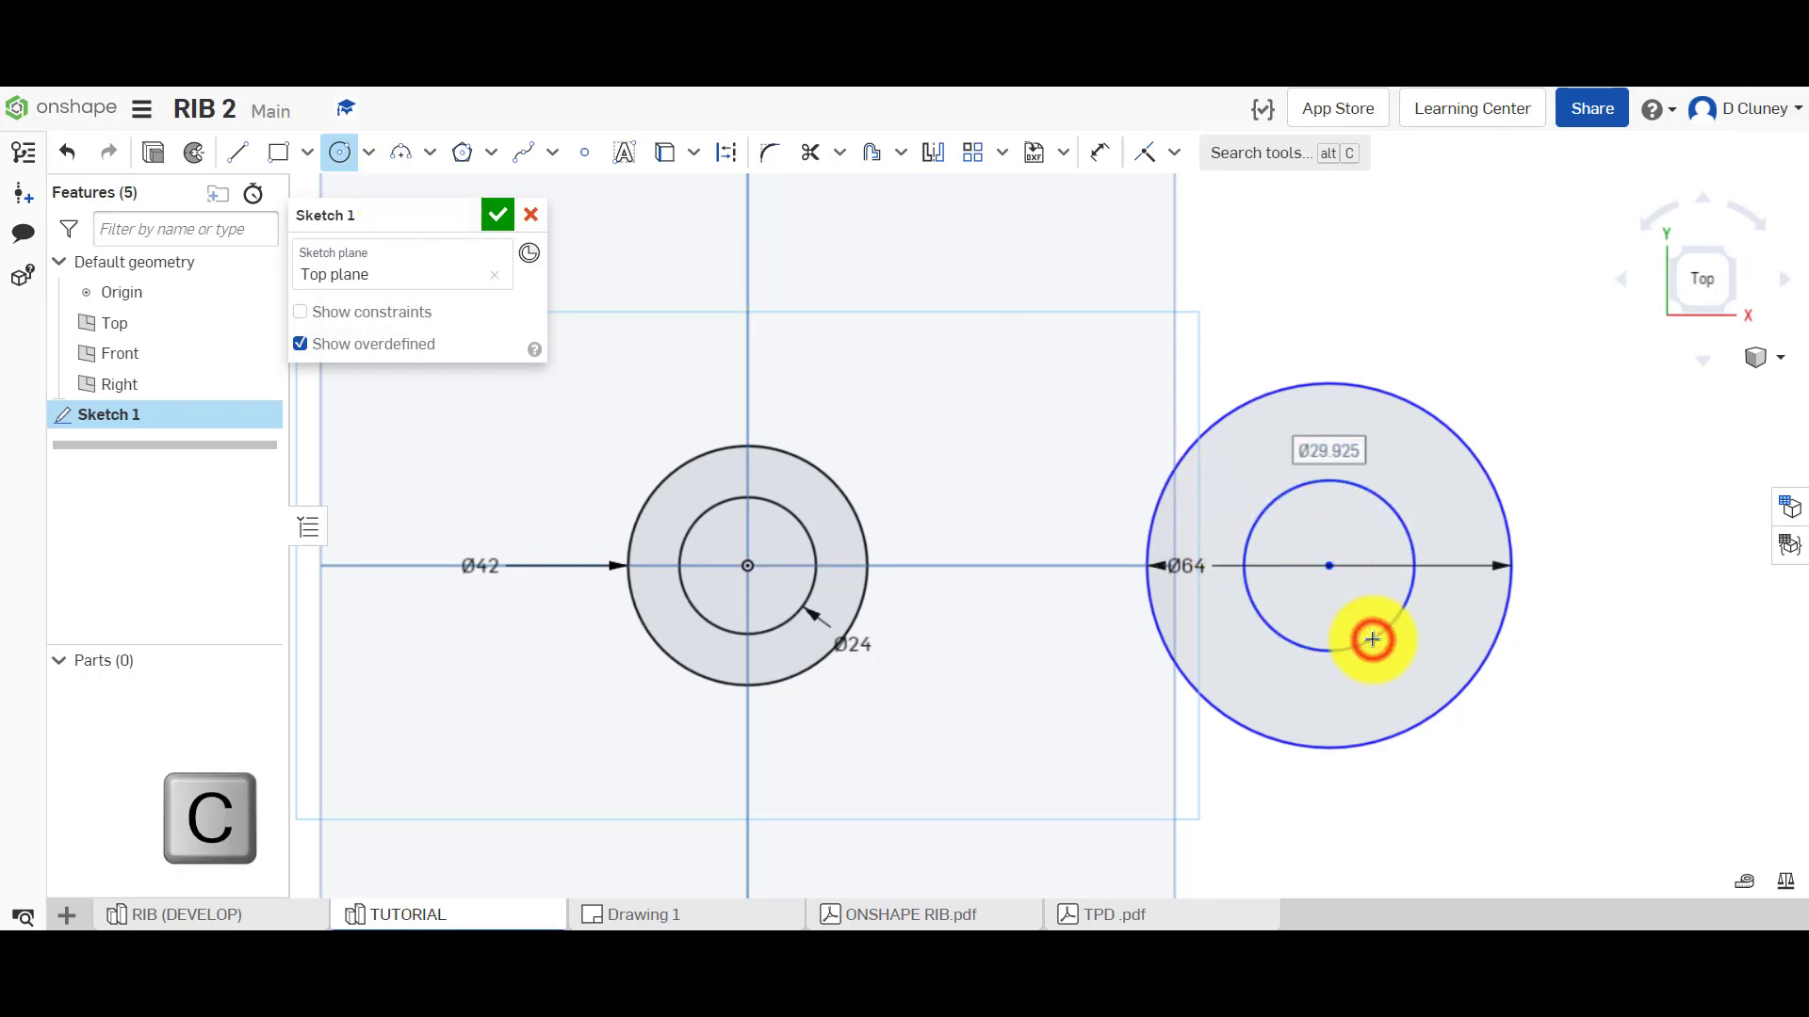
type("30")
key("Return")
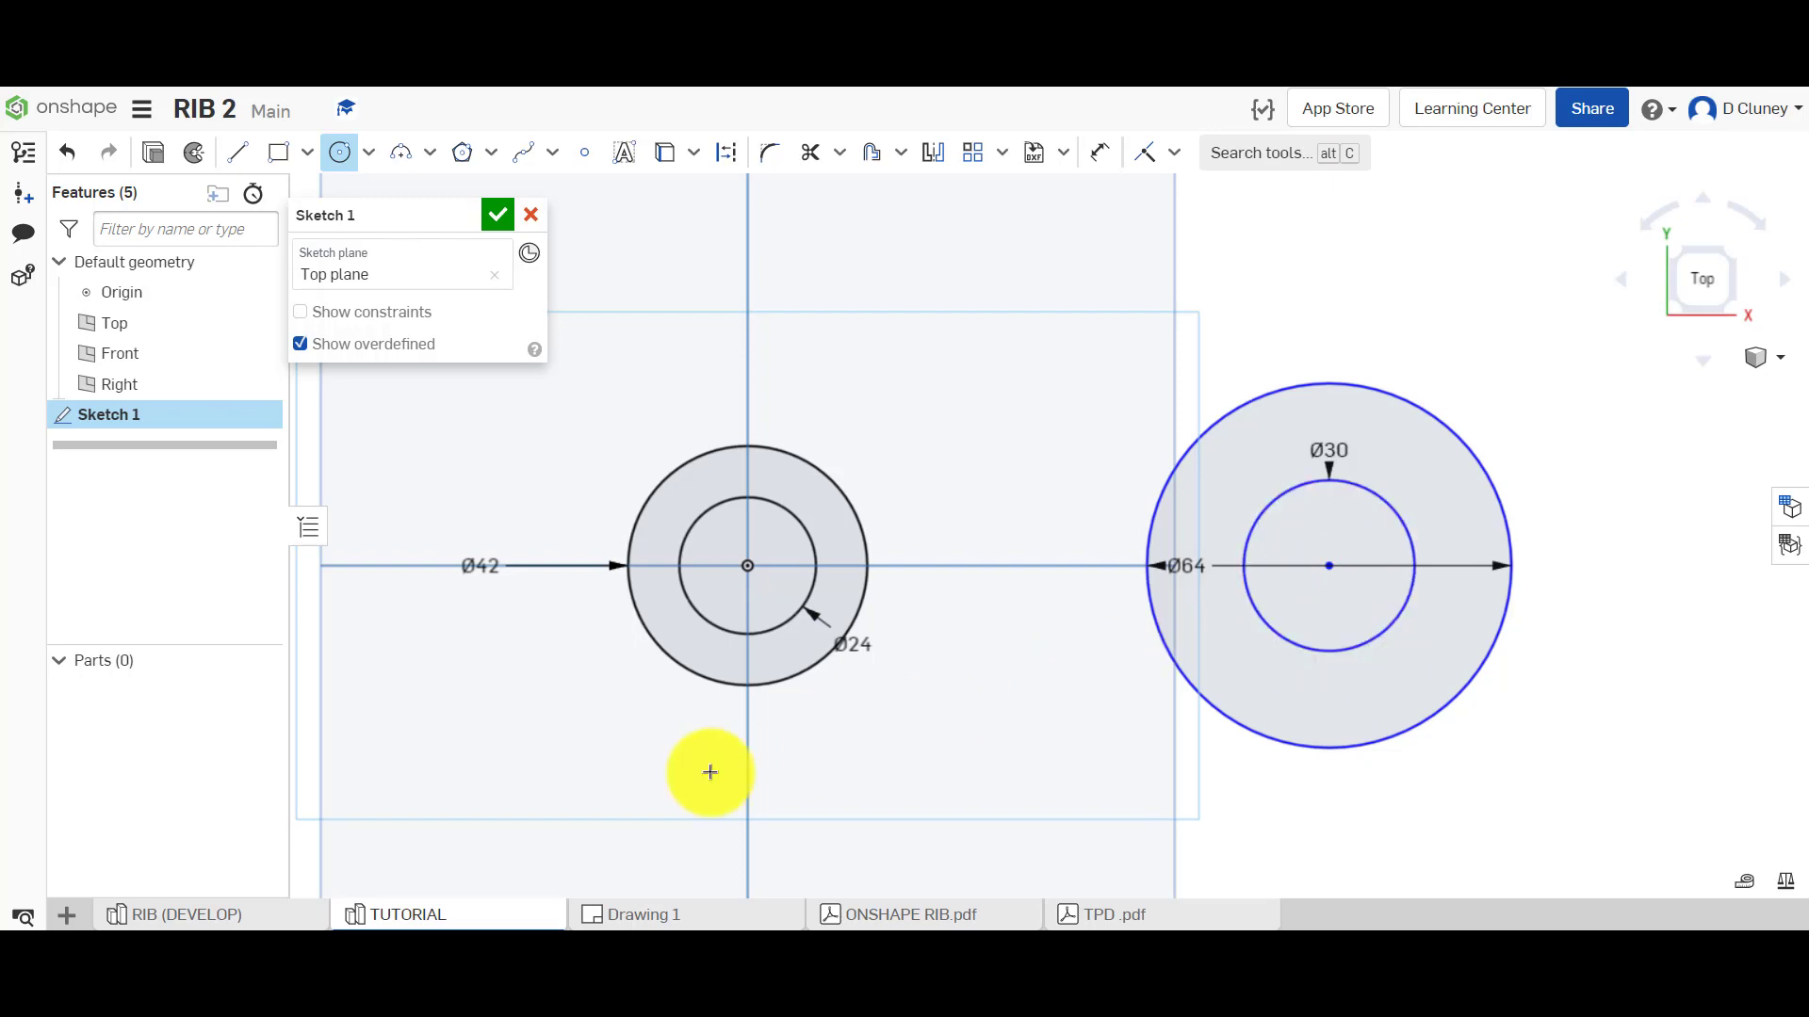
left_click(633, 916)
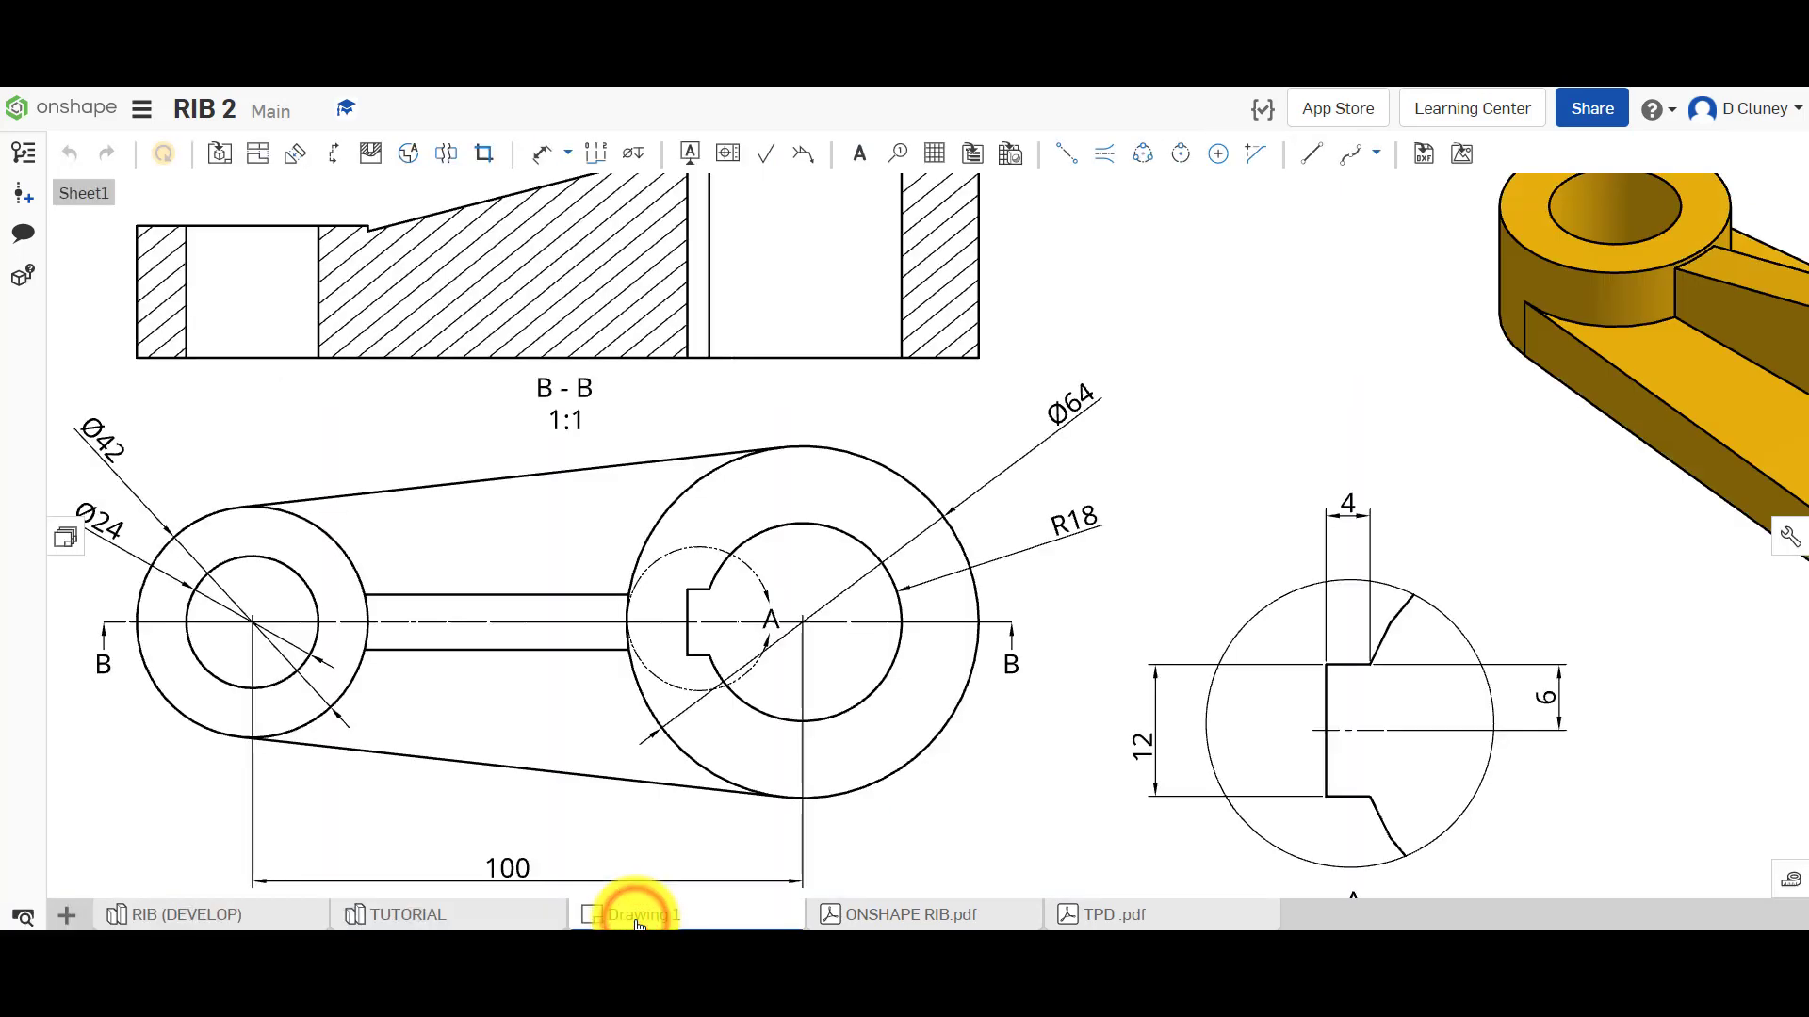
Change the right inner circle's diameter from Ø30 to Ø36
left_click(402, 918)
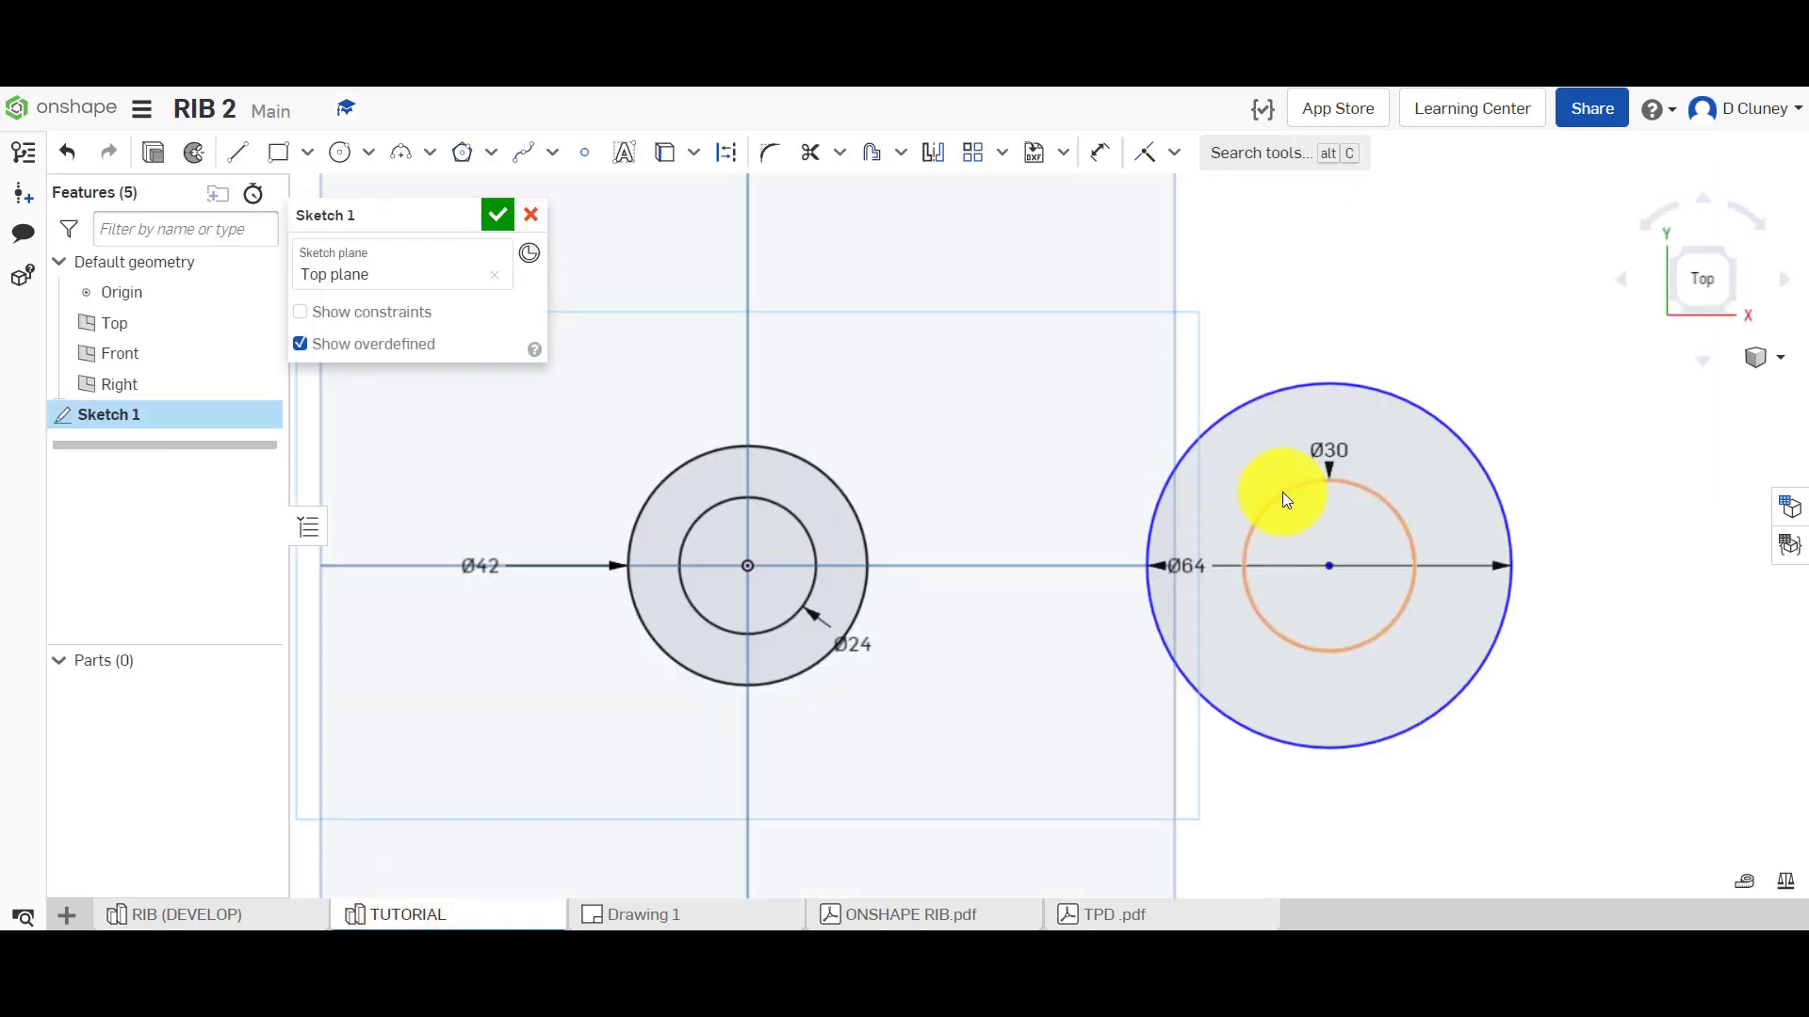
double_click(1318, 451)
type("36")
key("Return")
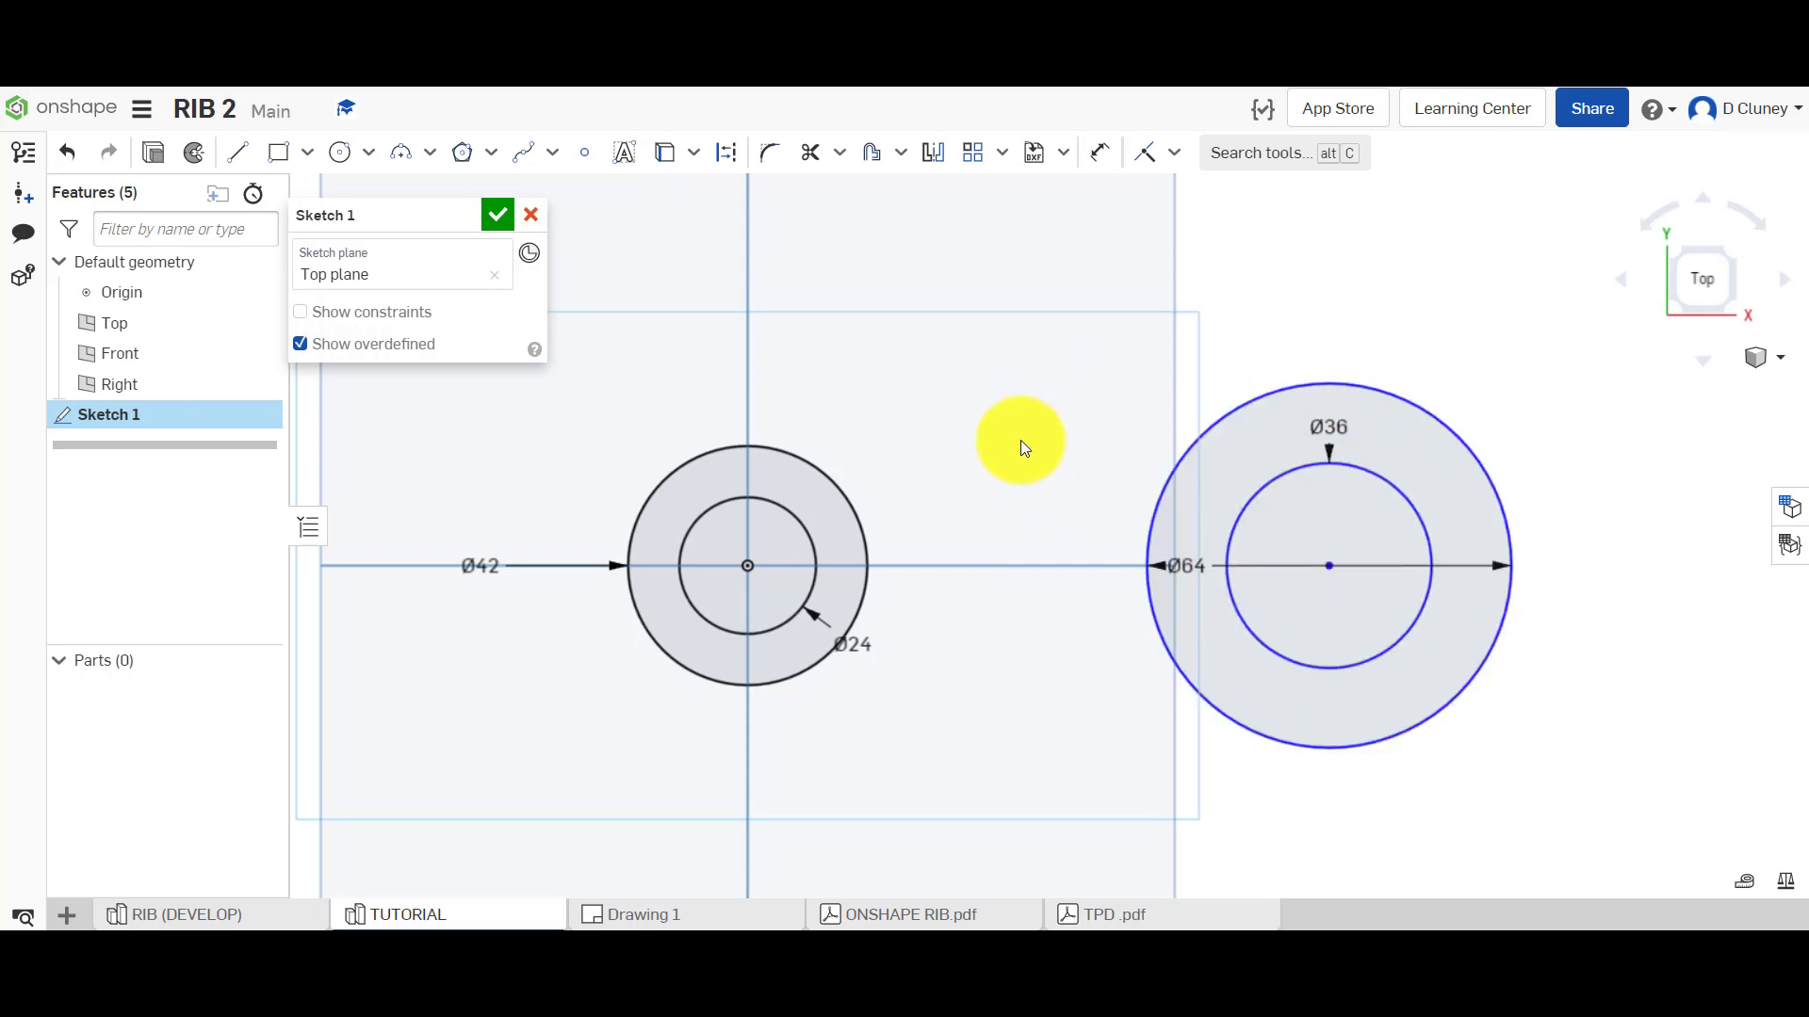
Dimension the distance between the two circle centres as 100 mm, checked against Drawing 1
key("d")
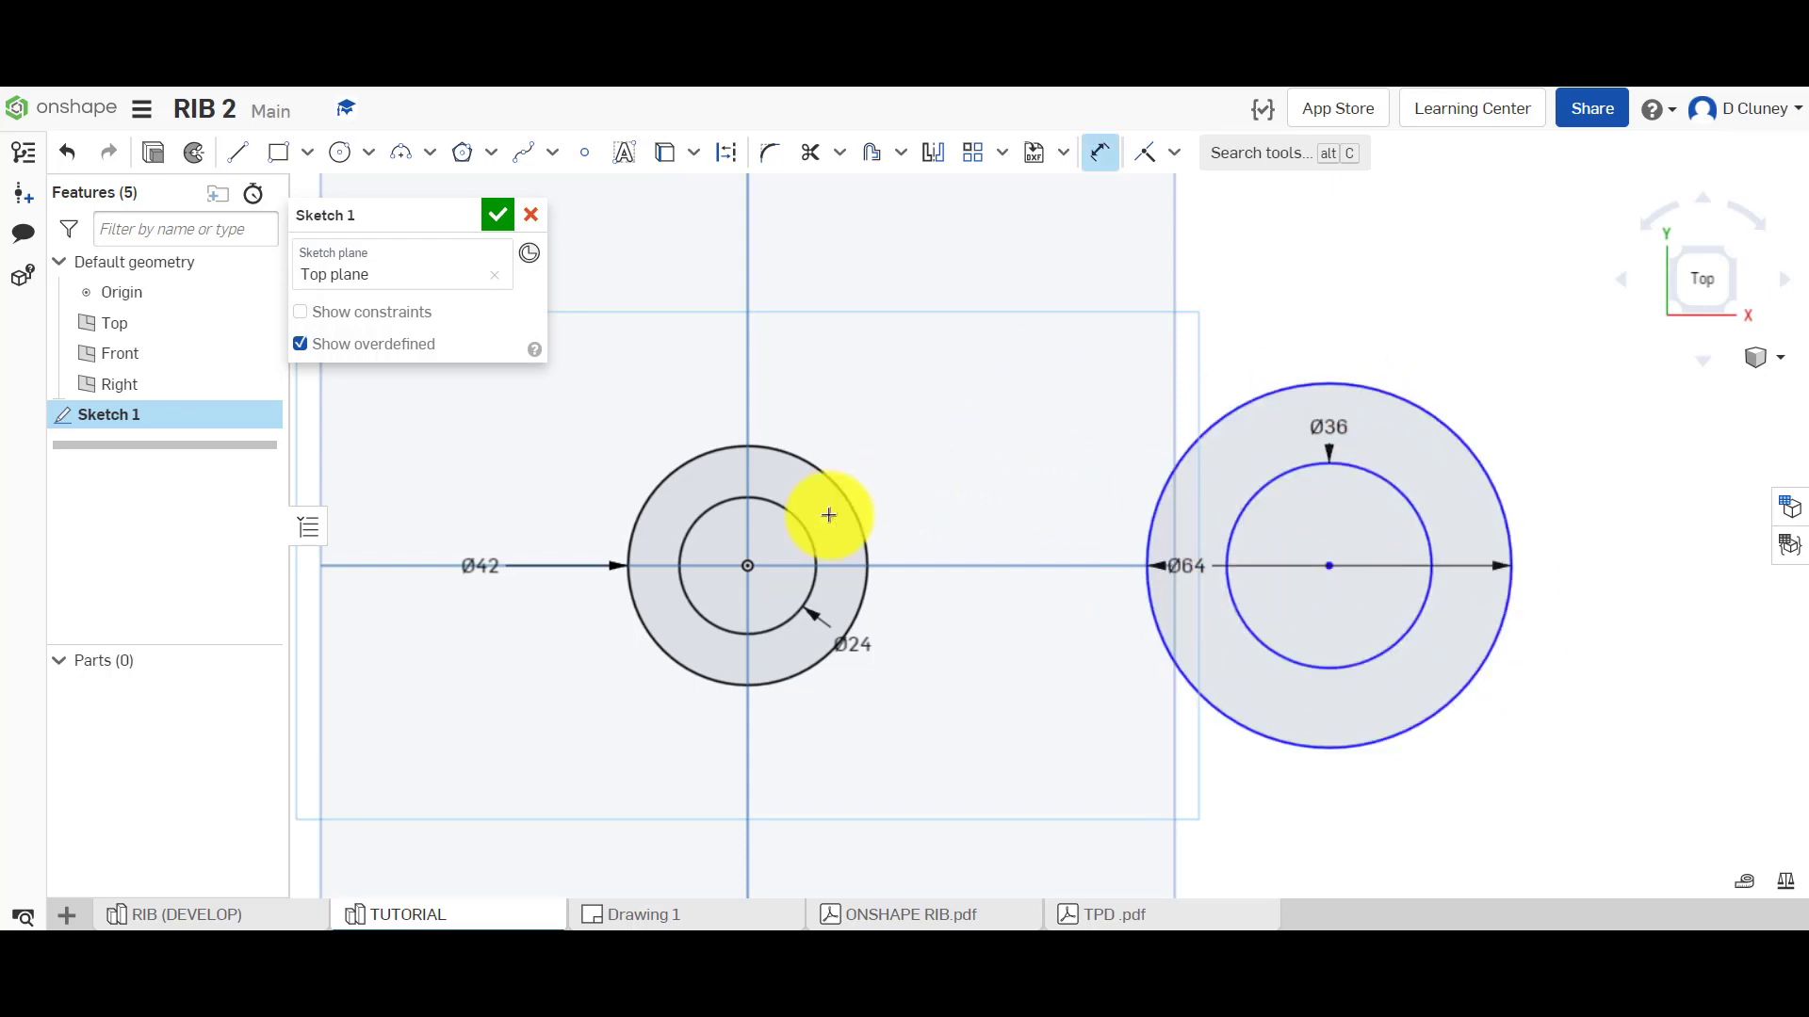
left_click(749, 565)
left_click(1328, 565)
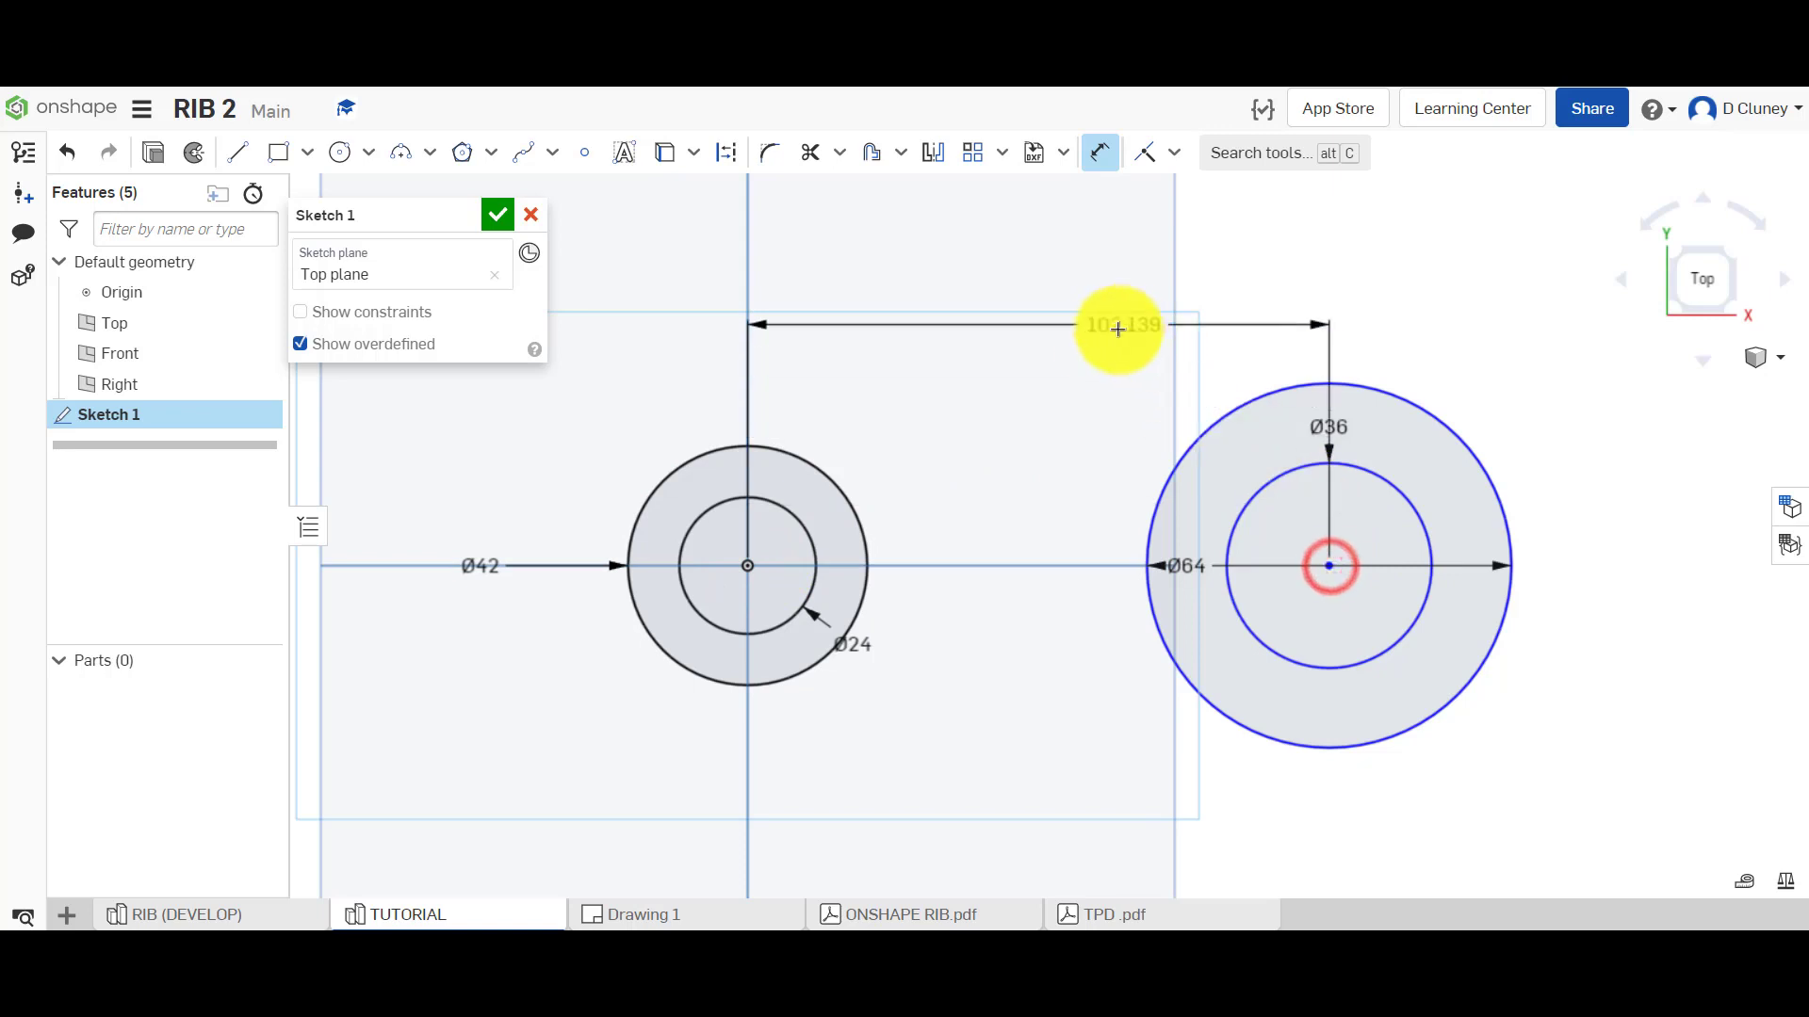
left_click(1091, 341)
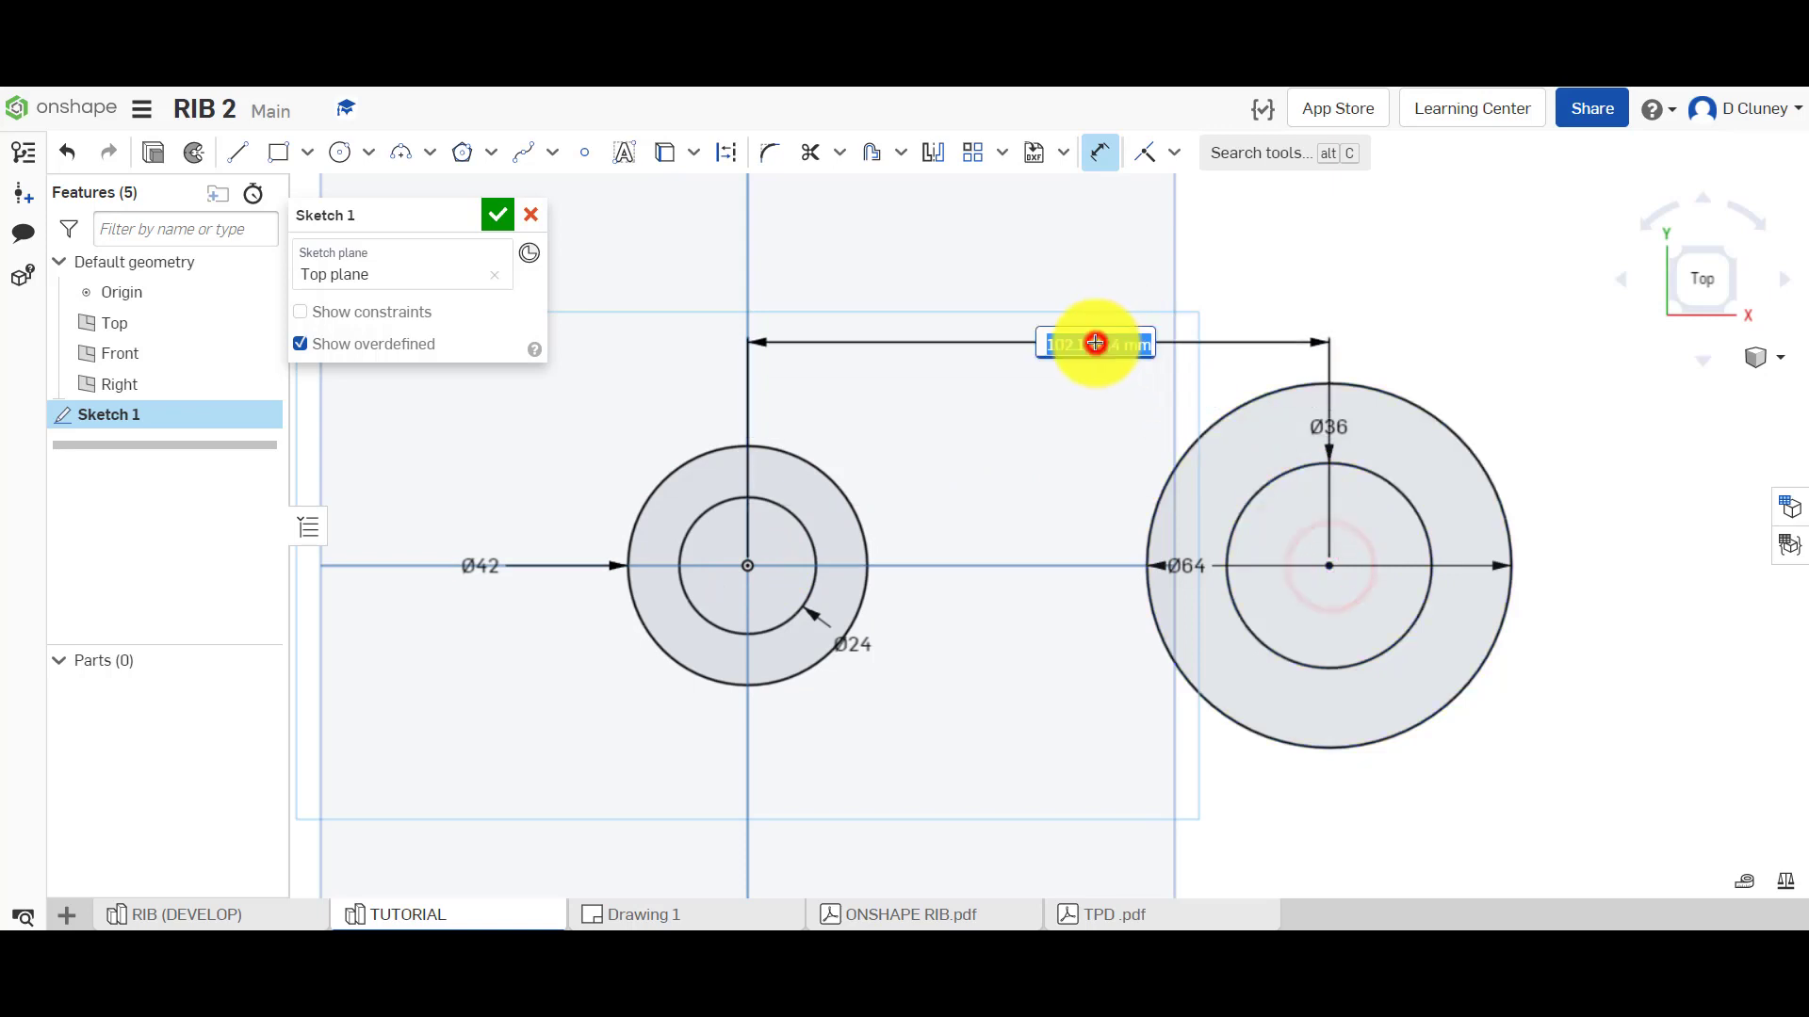
left_click(631, 916)
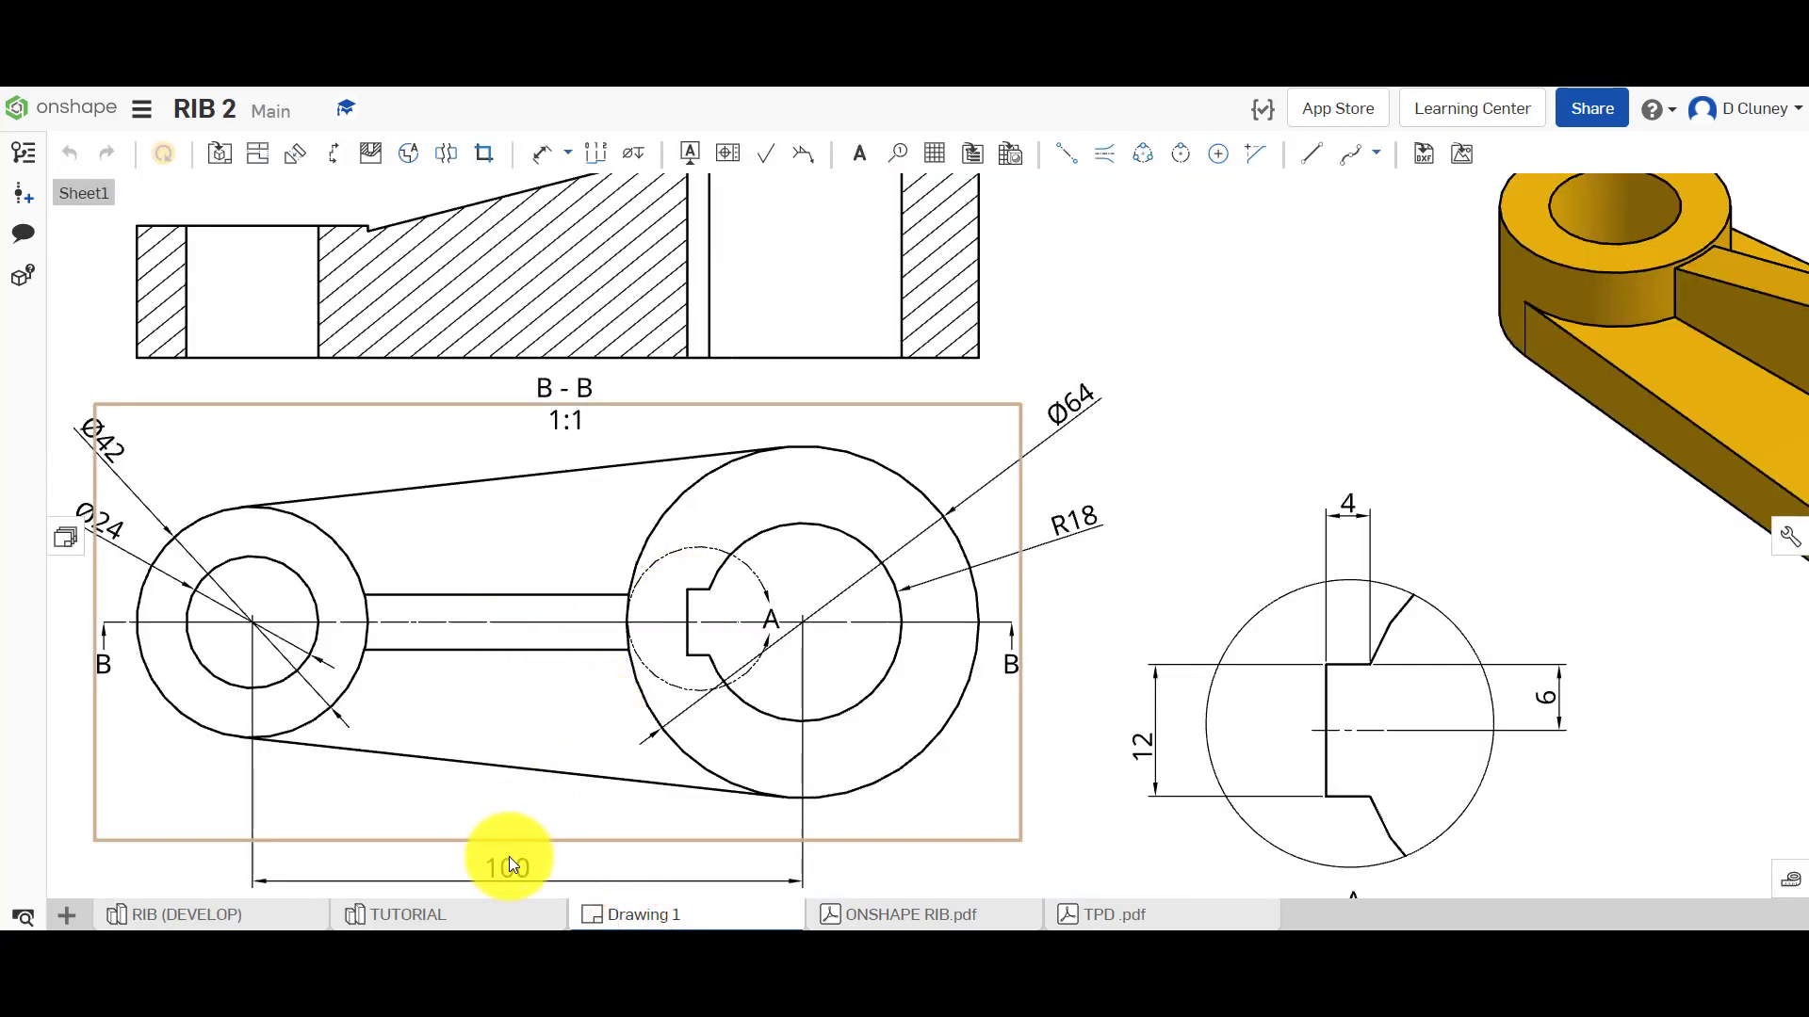
left_click(467, 915)
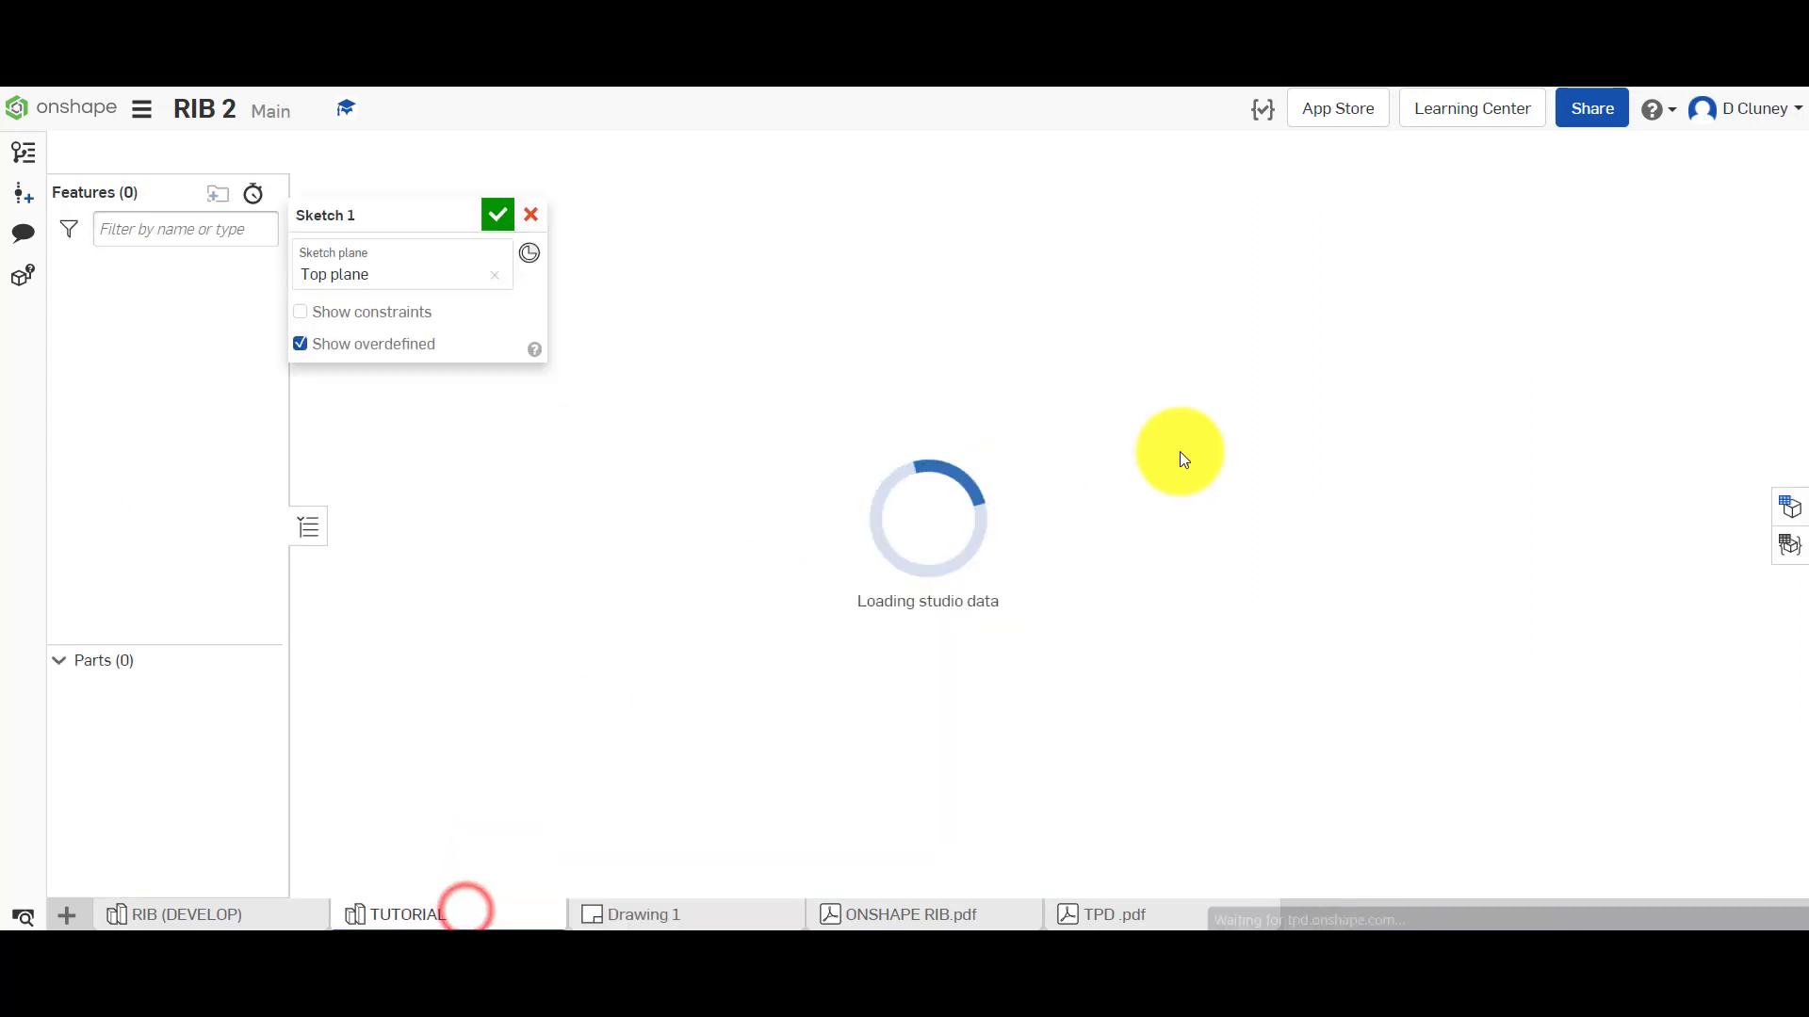
double_click(1085, 344)
type("100")
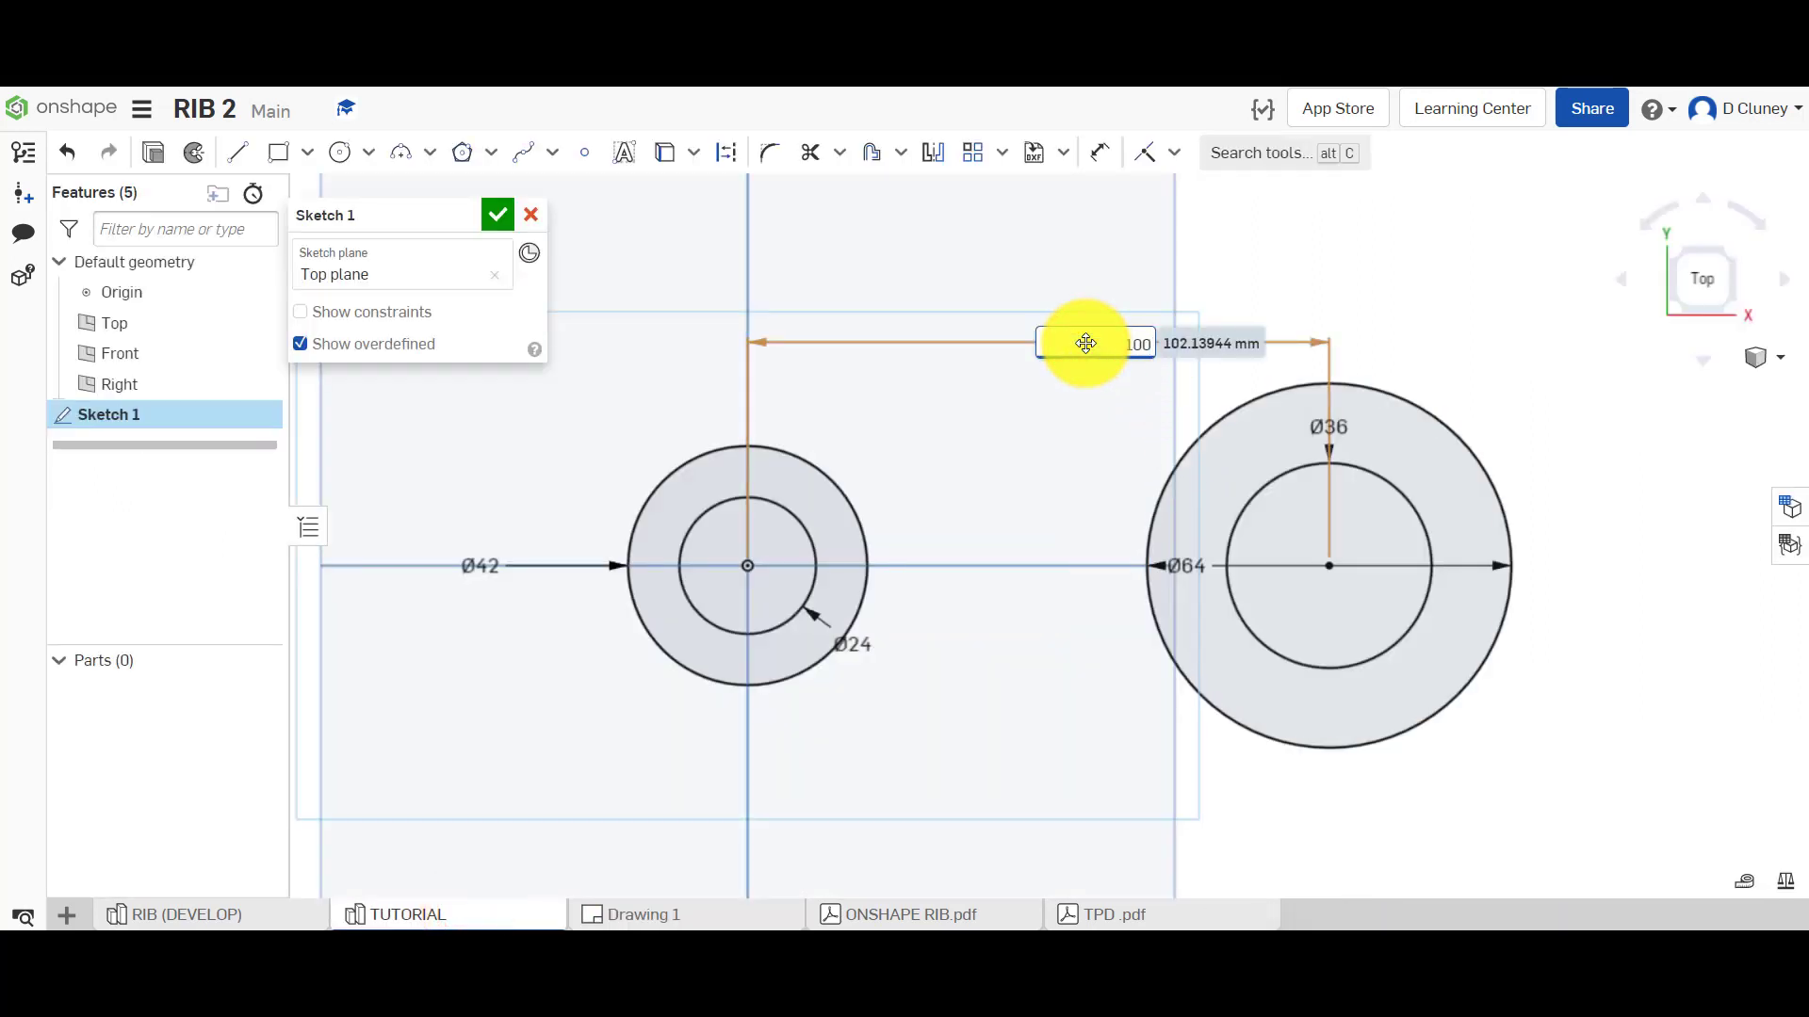
key("Return")
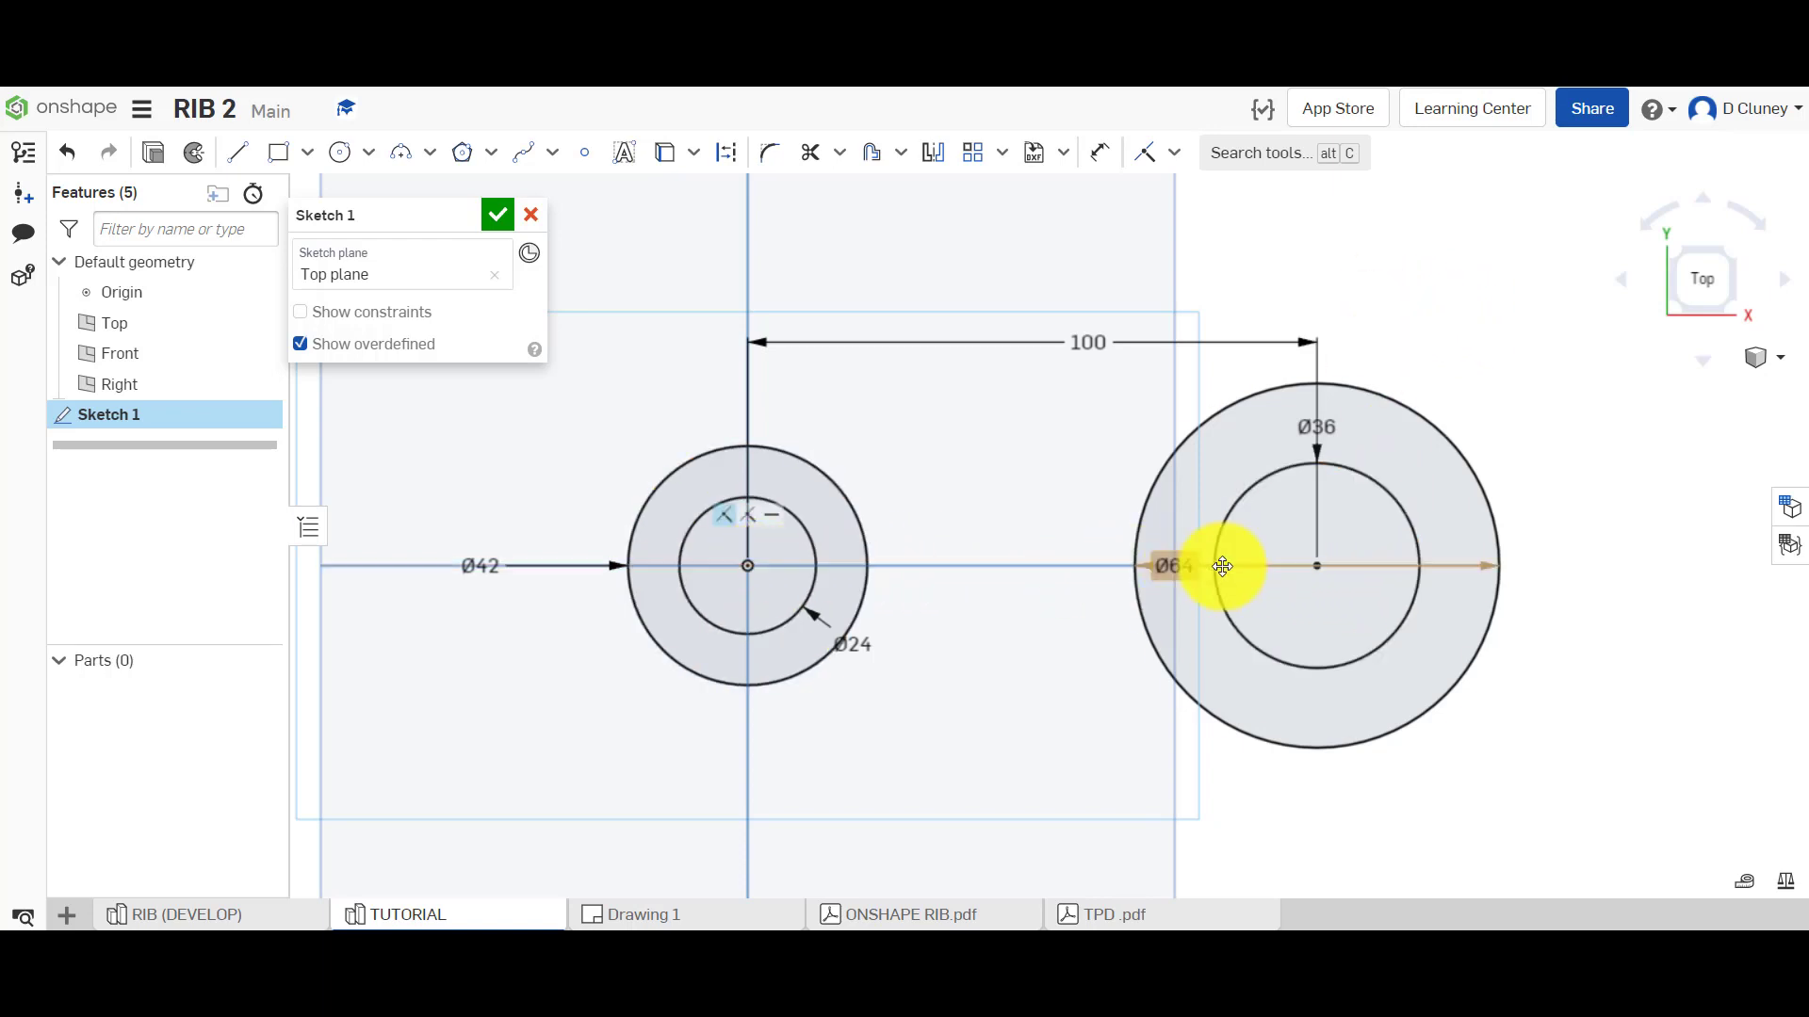
Toggle the sketch constraint display and inspect the Ø36 circle and its centre
left_click(409, 316)
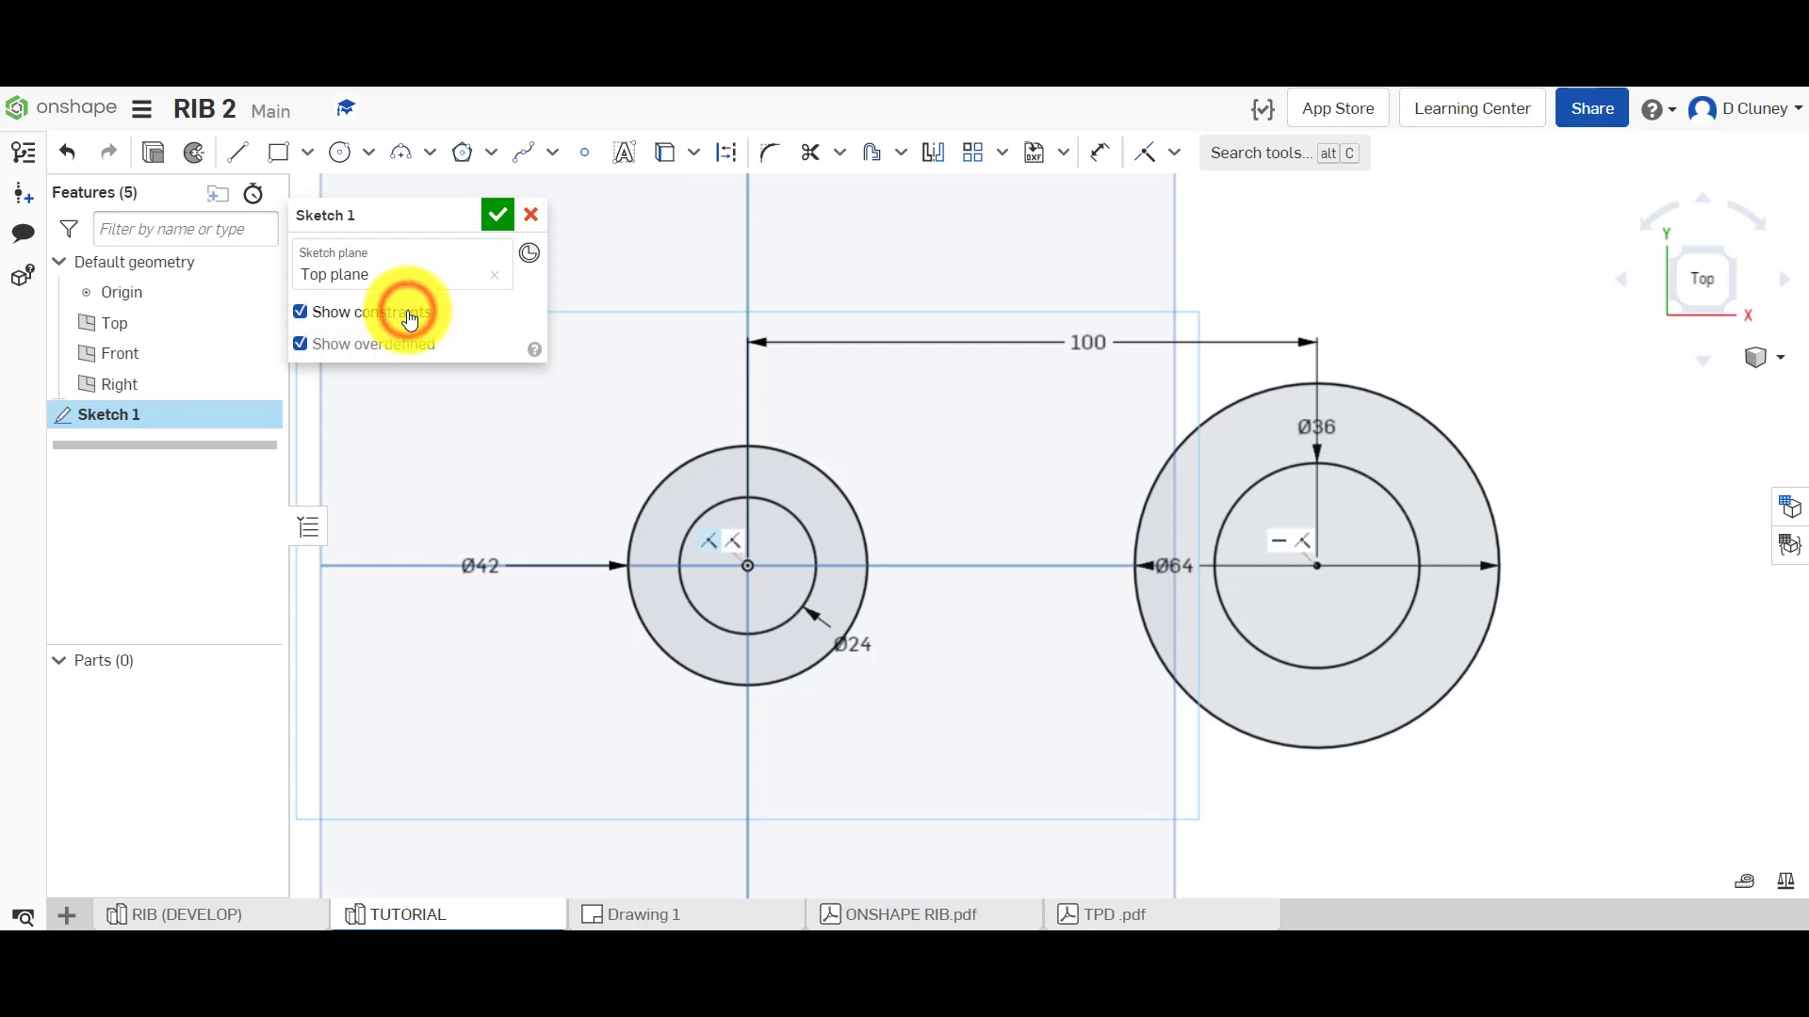
left_click(409, 317)
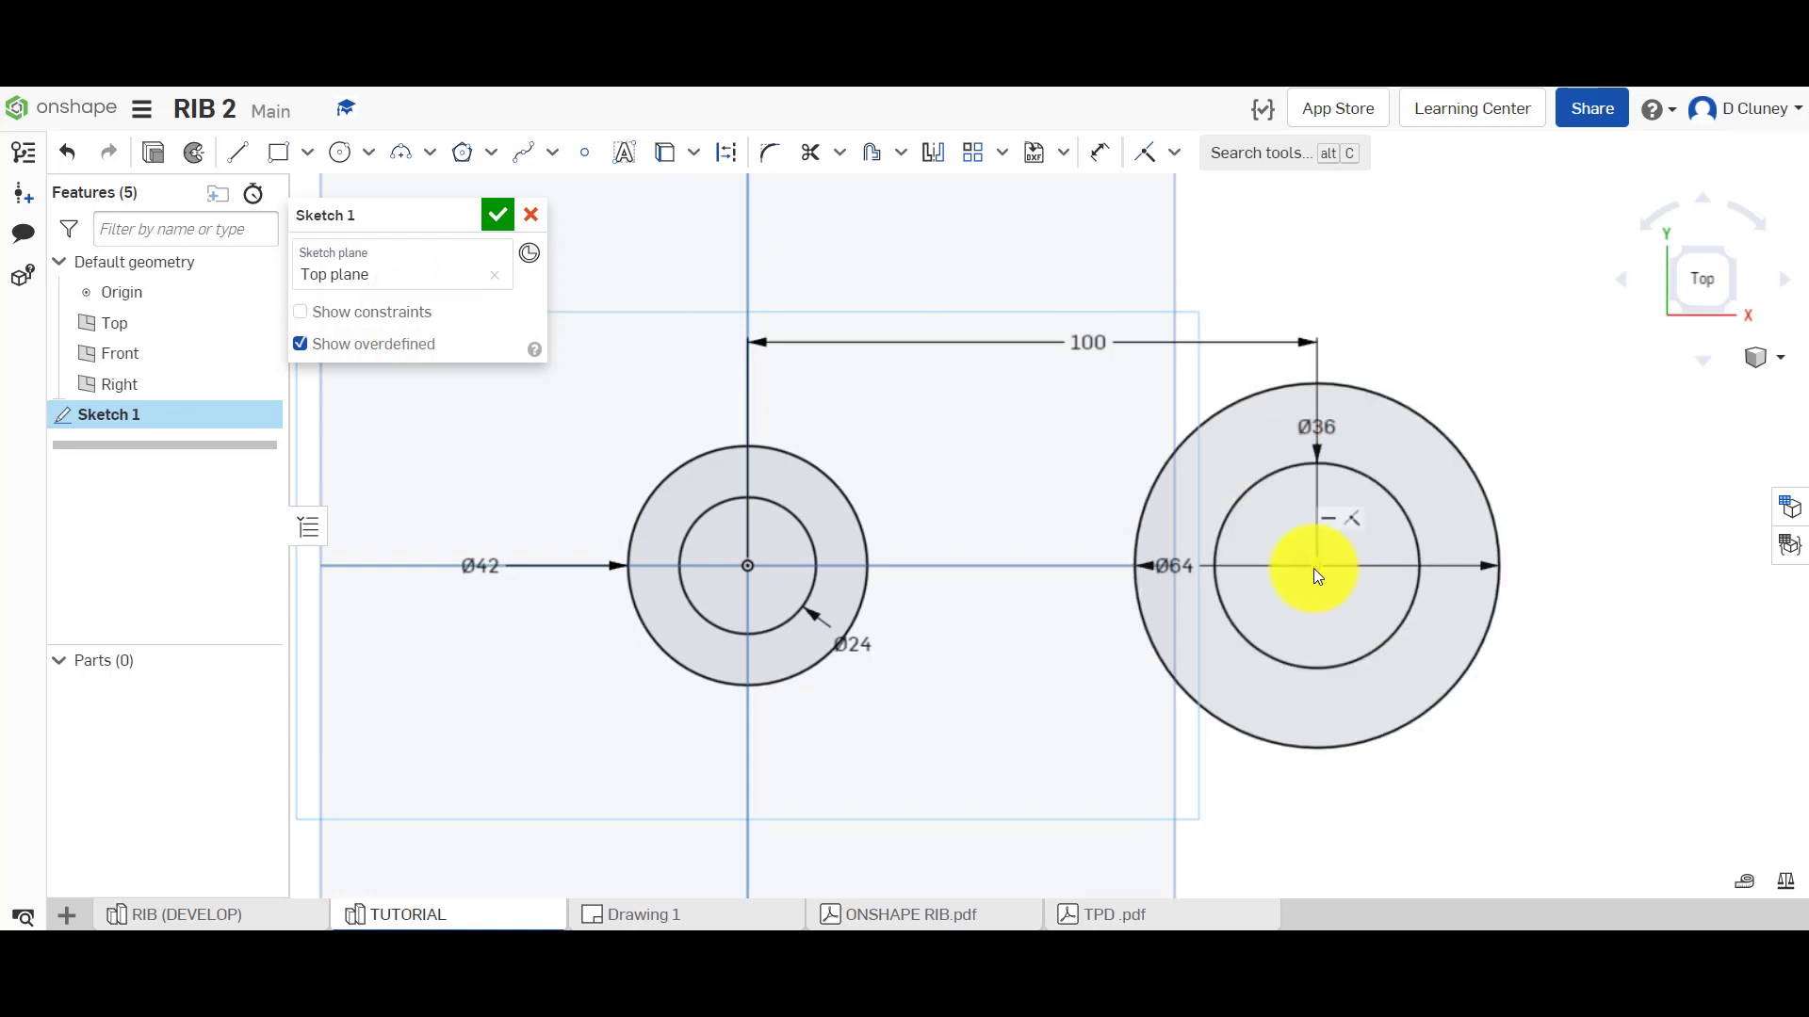
left_click(1390, 498)
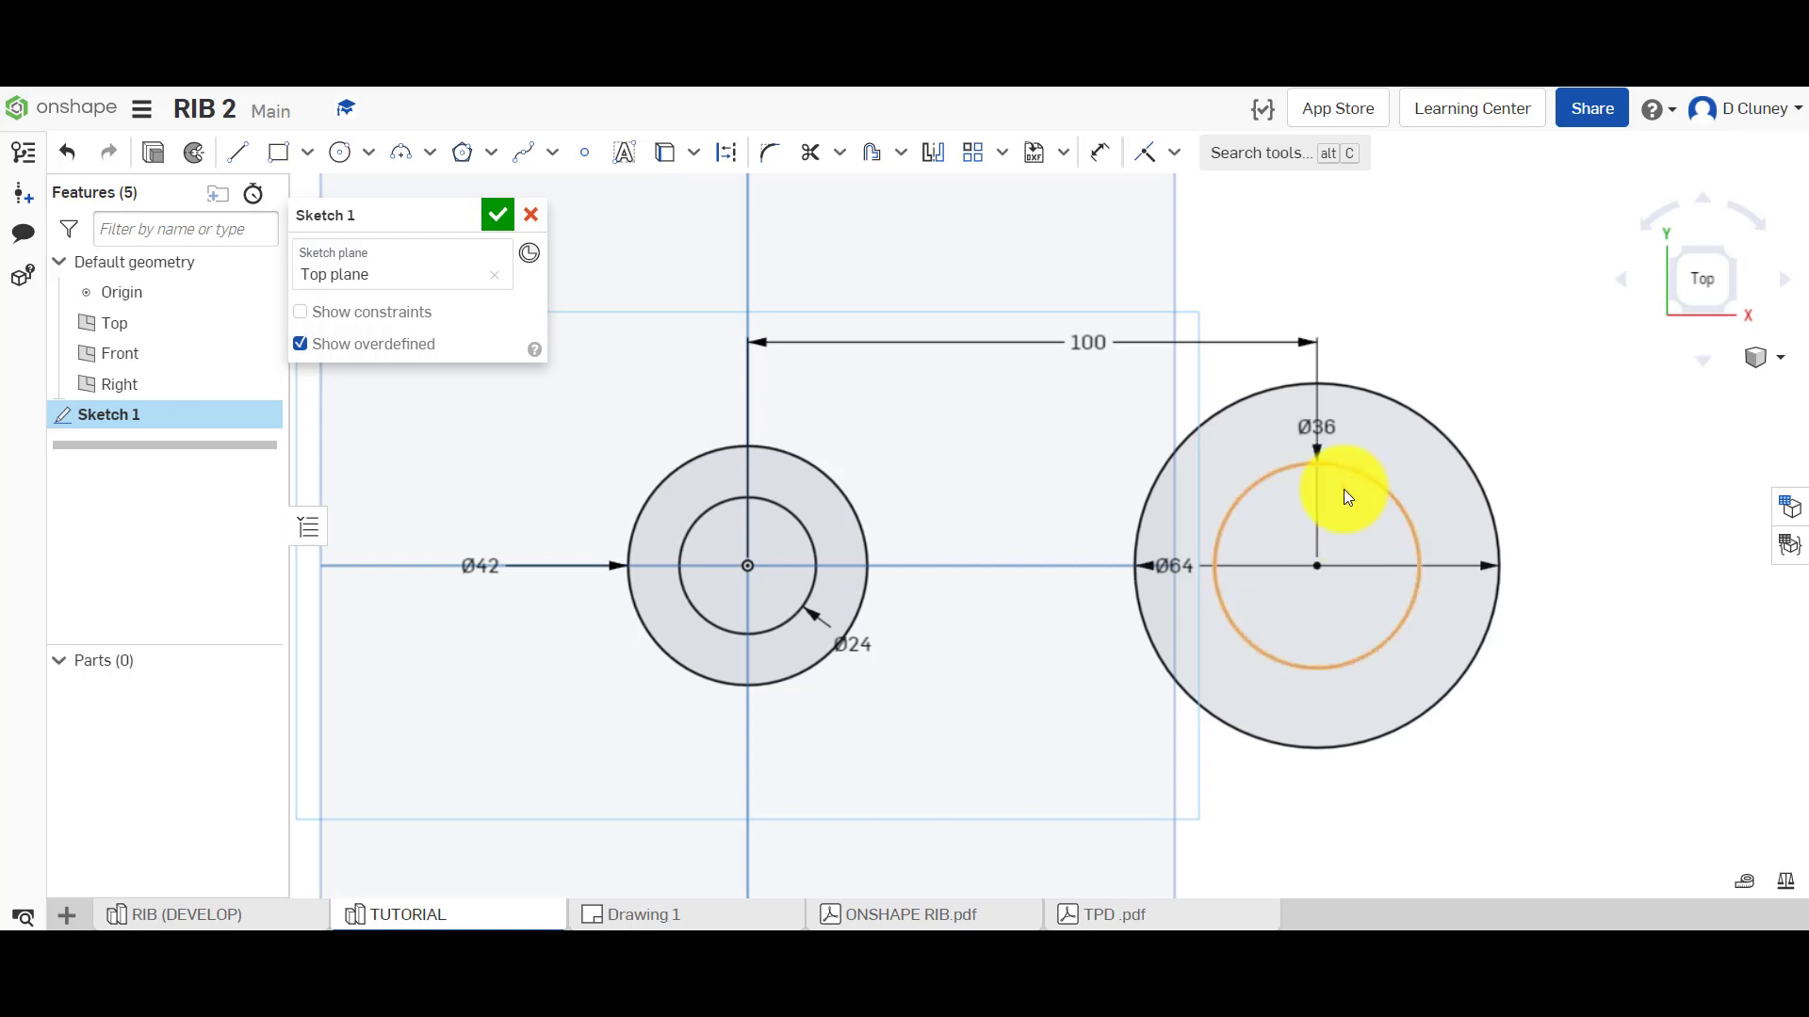
left_click(1318, 566)
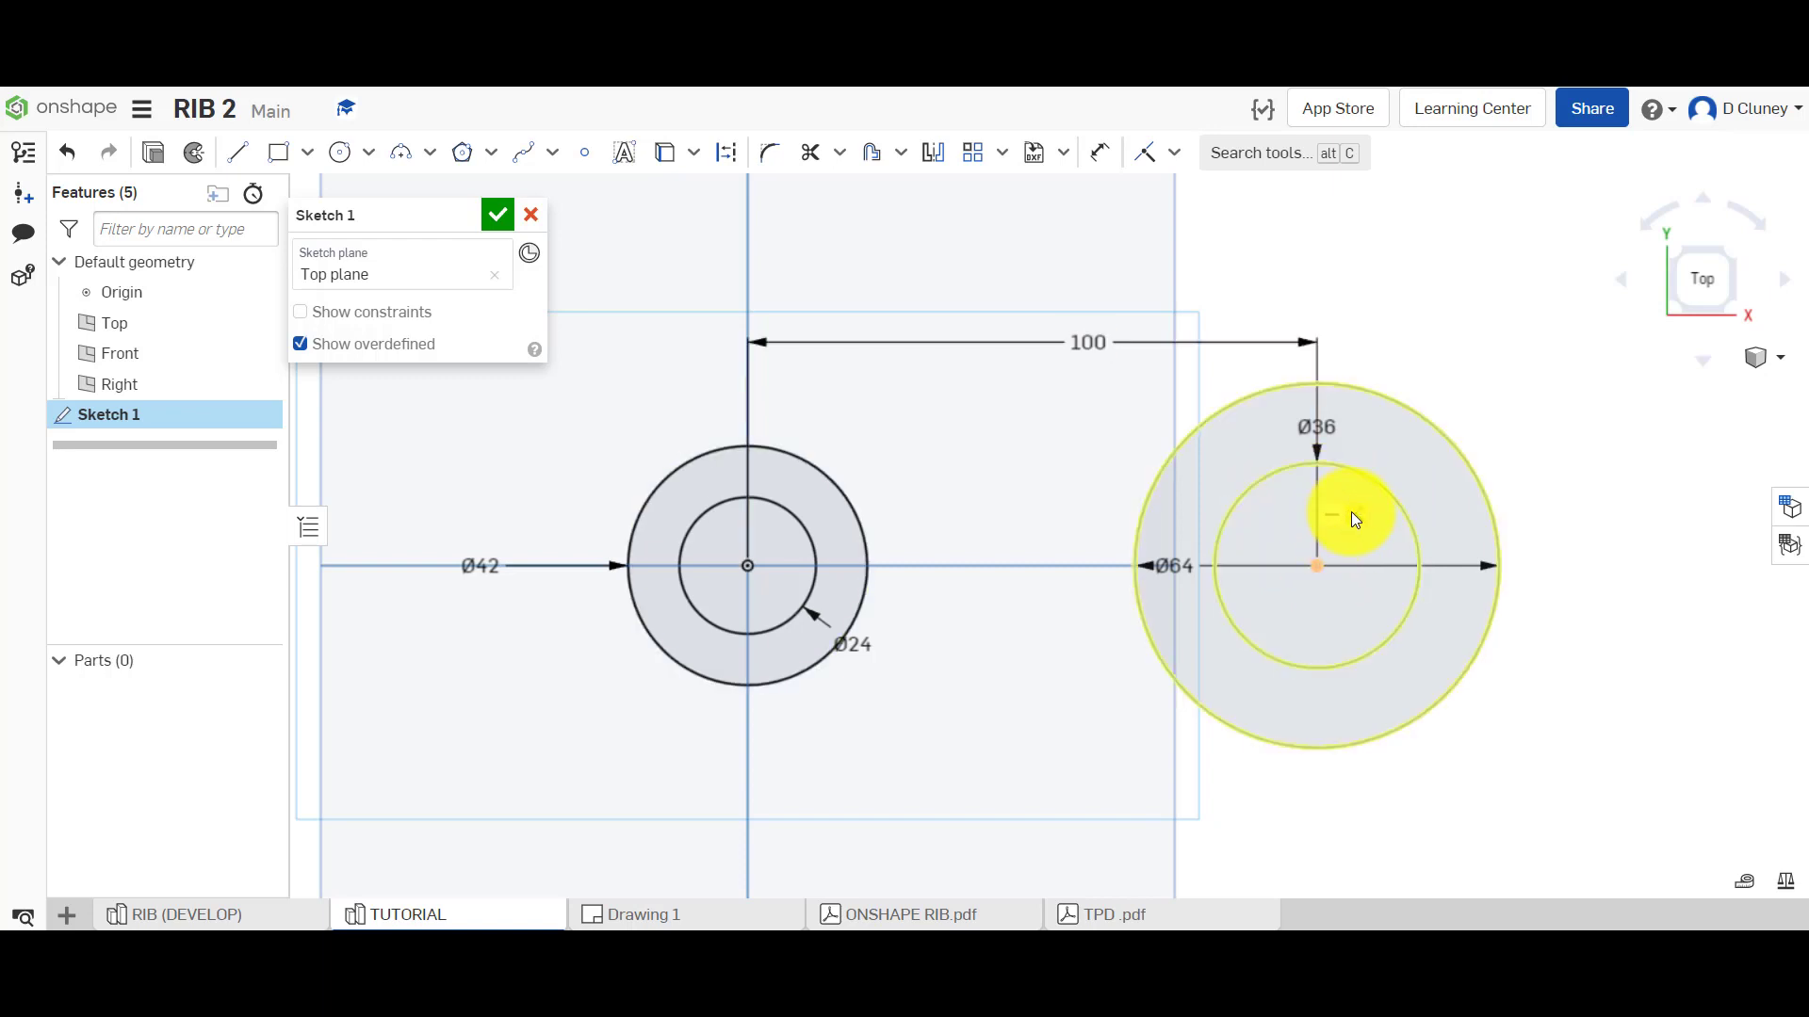
left_click(1218, 176)
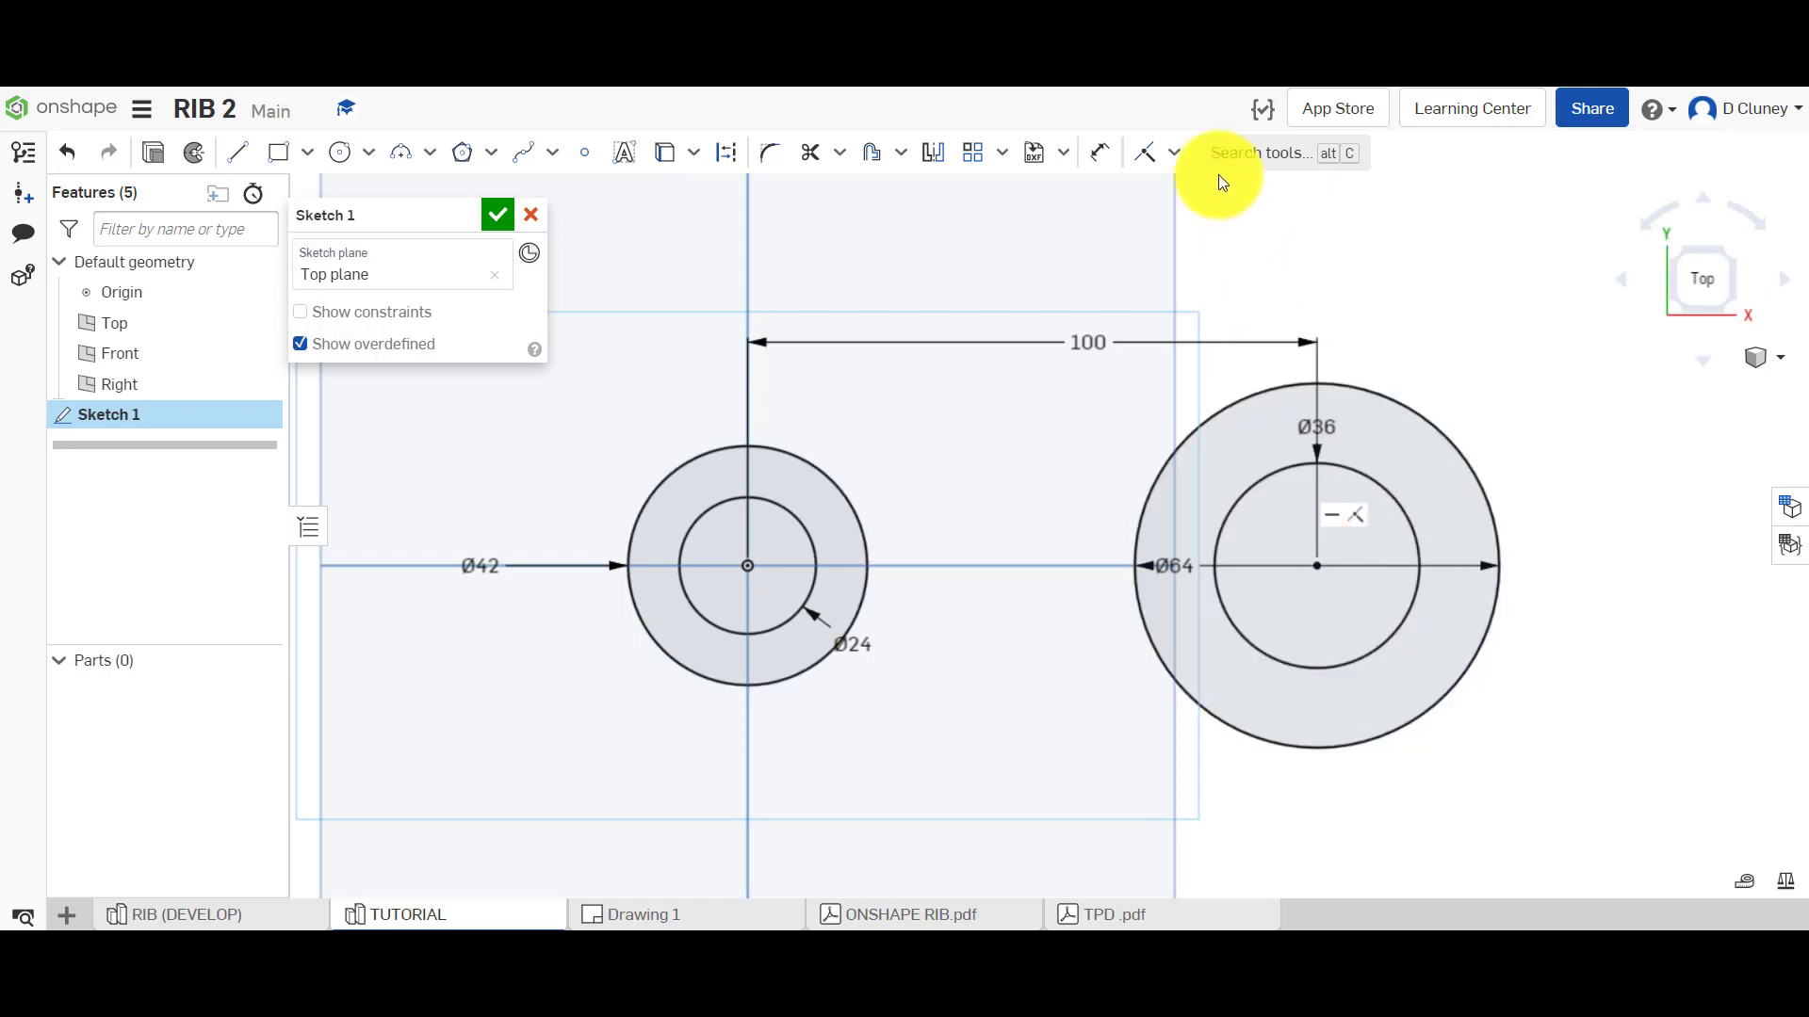
left_click(1404, 298)
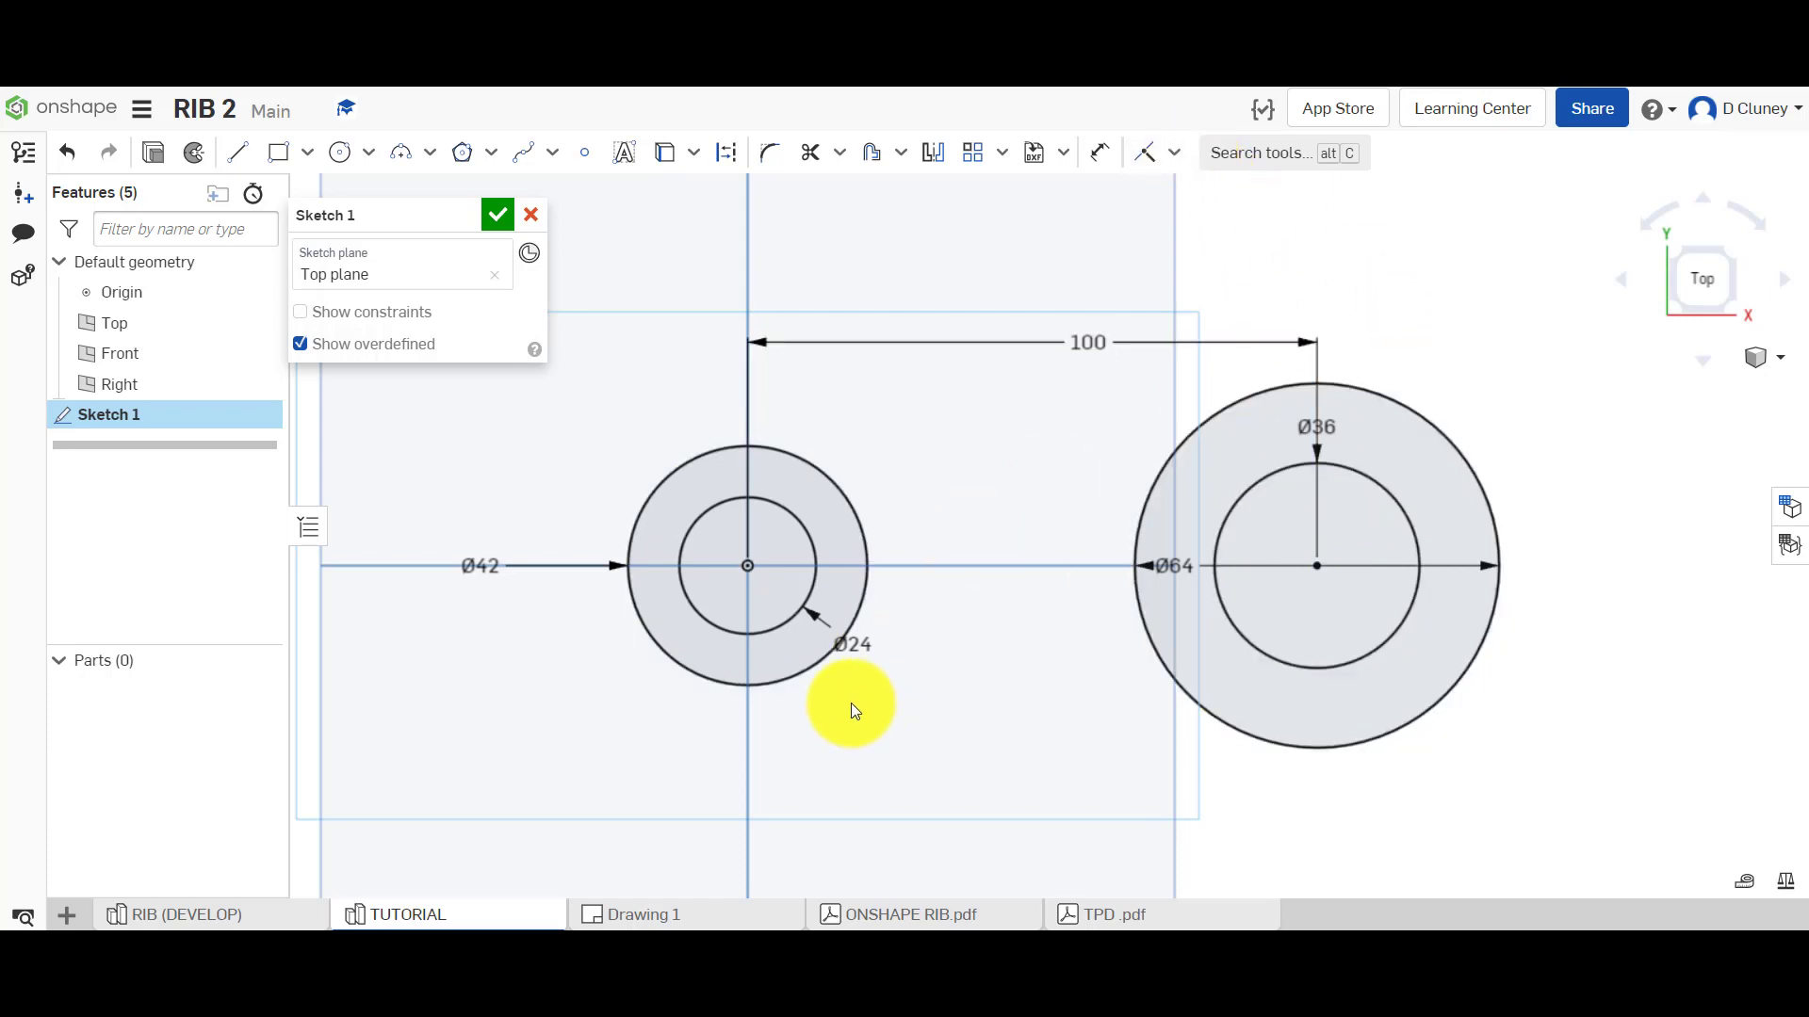
Draw a top and a bottom line, each running from left of Ø42 to beyond Ø64
key("l")
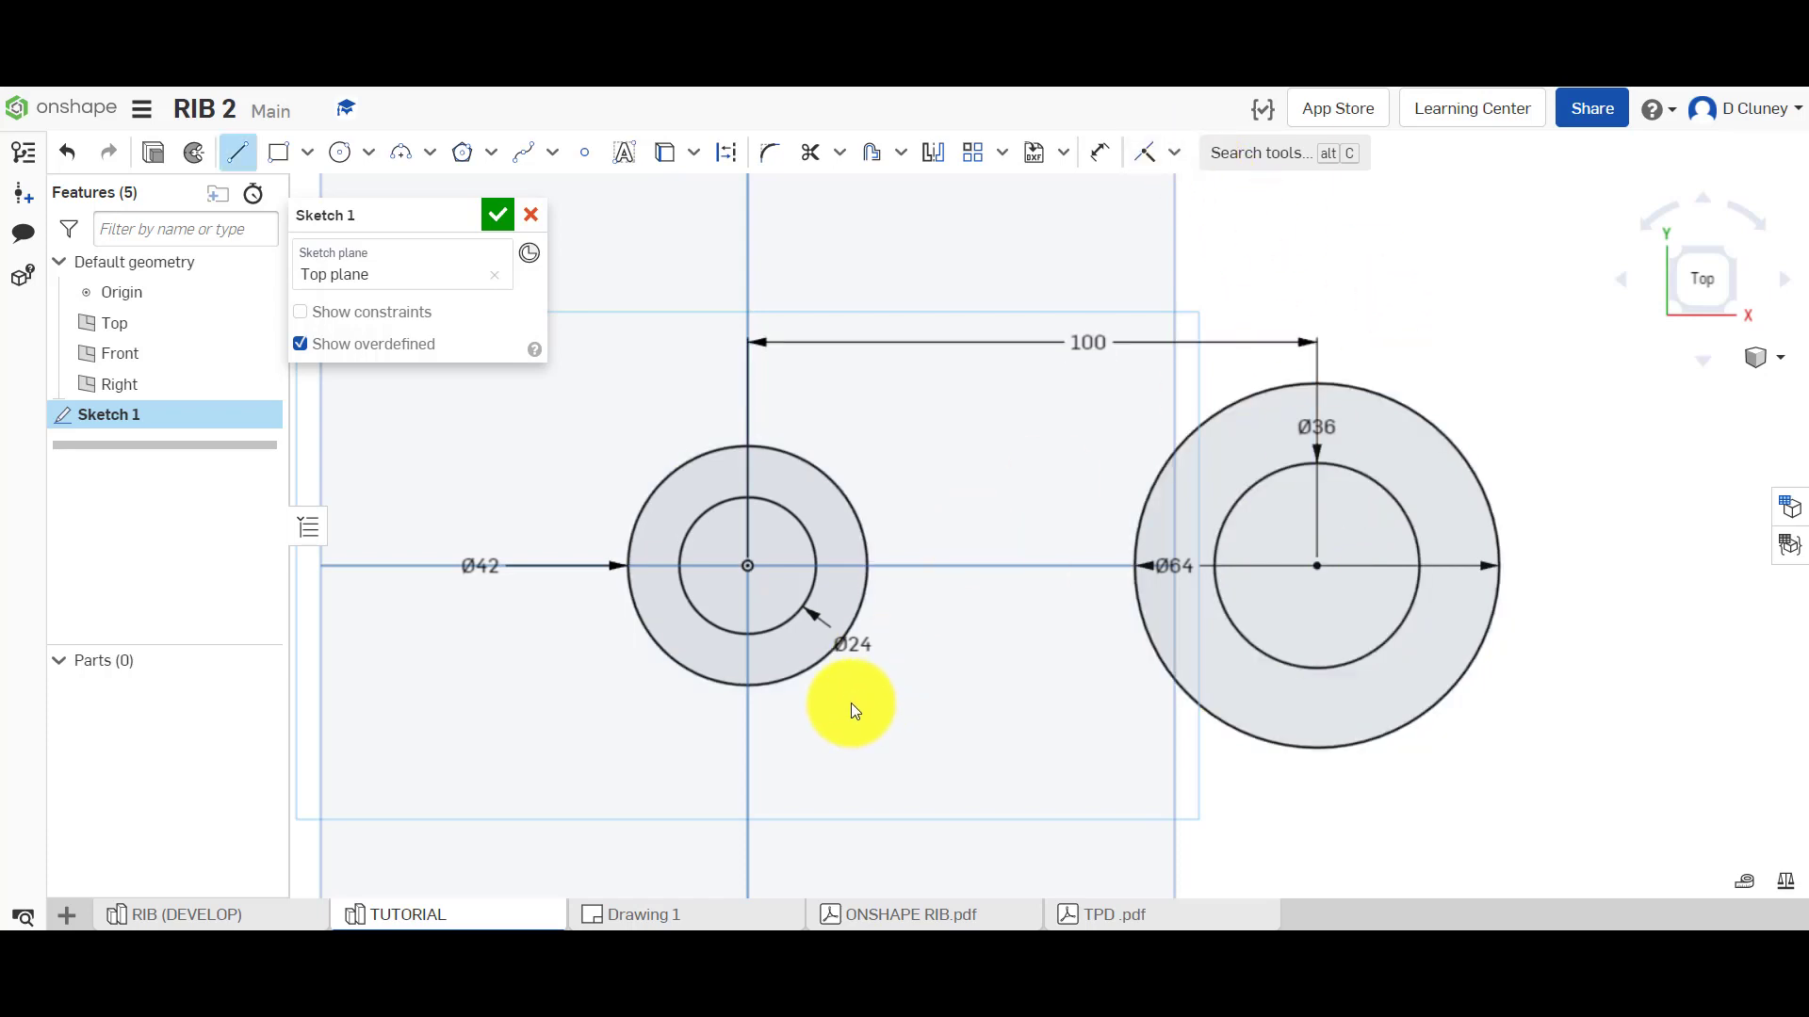
left_click(620, 445)
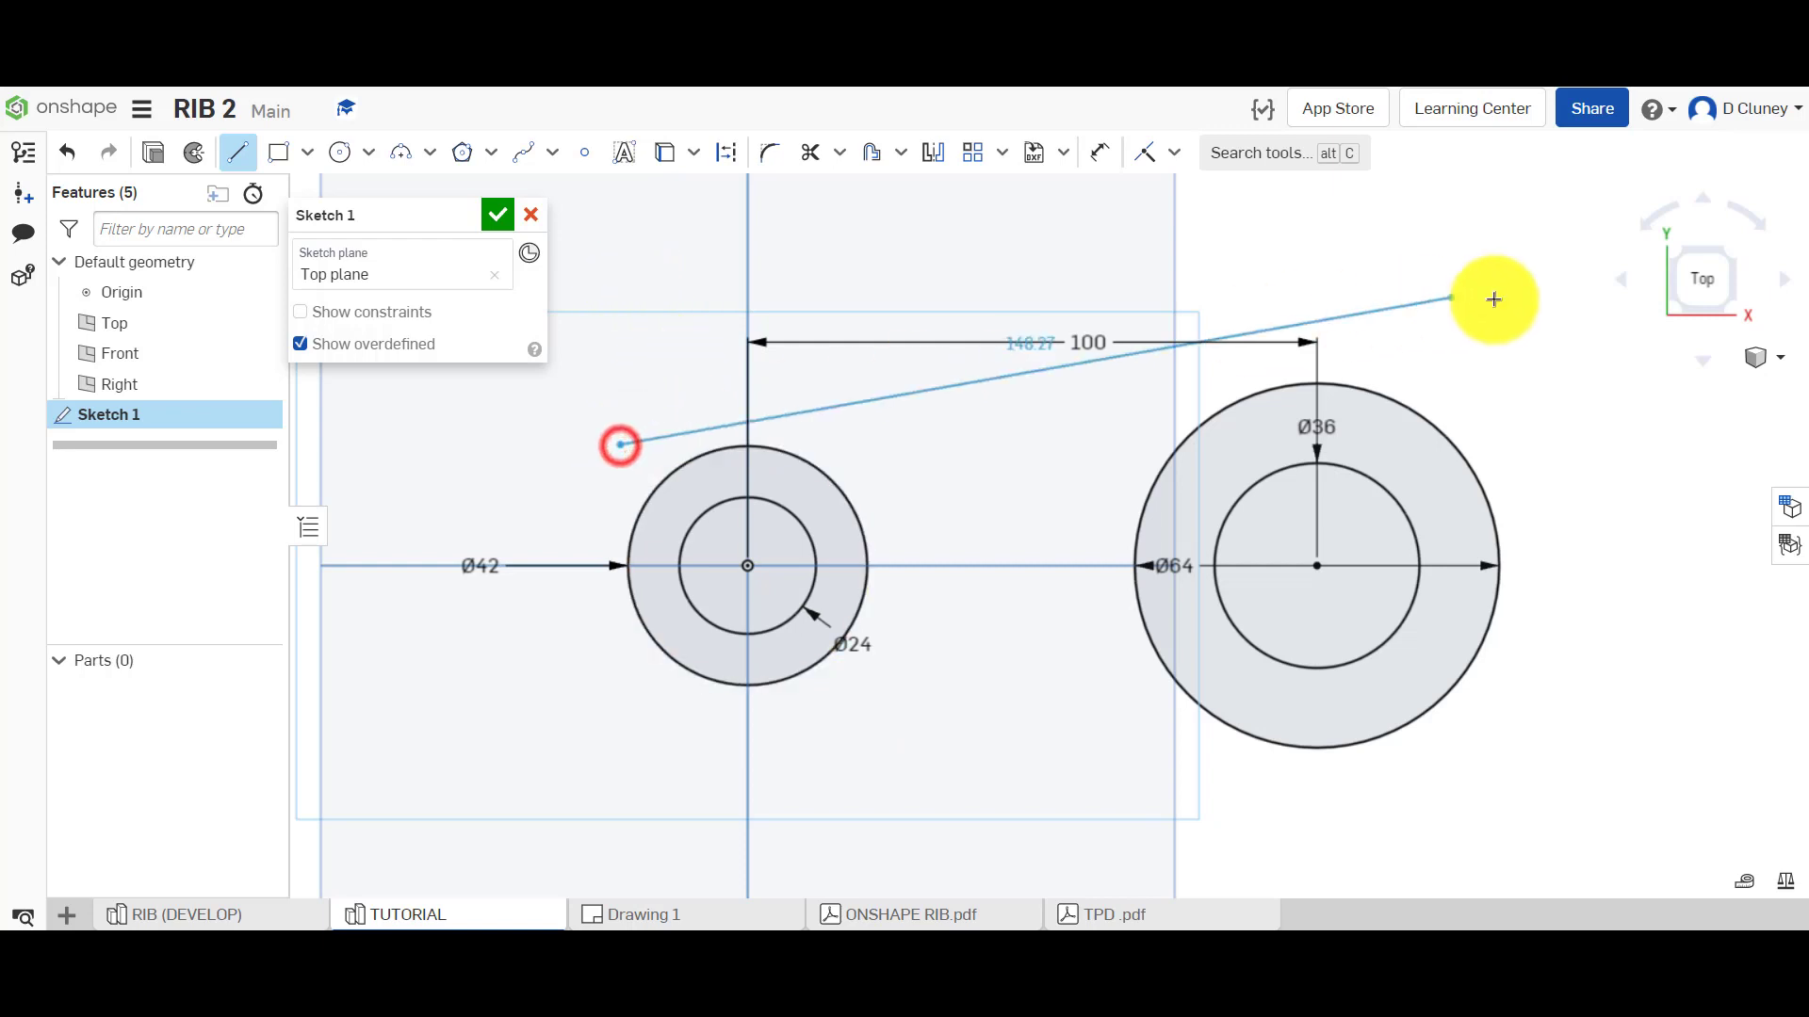
left_click(1475, 333)
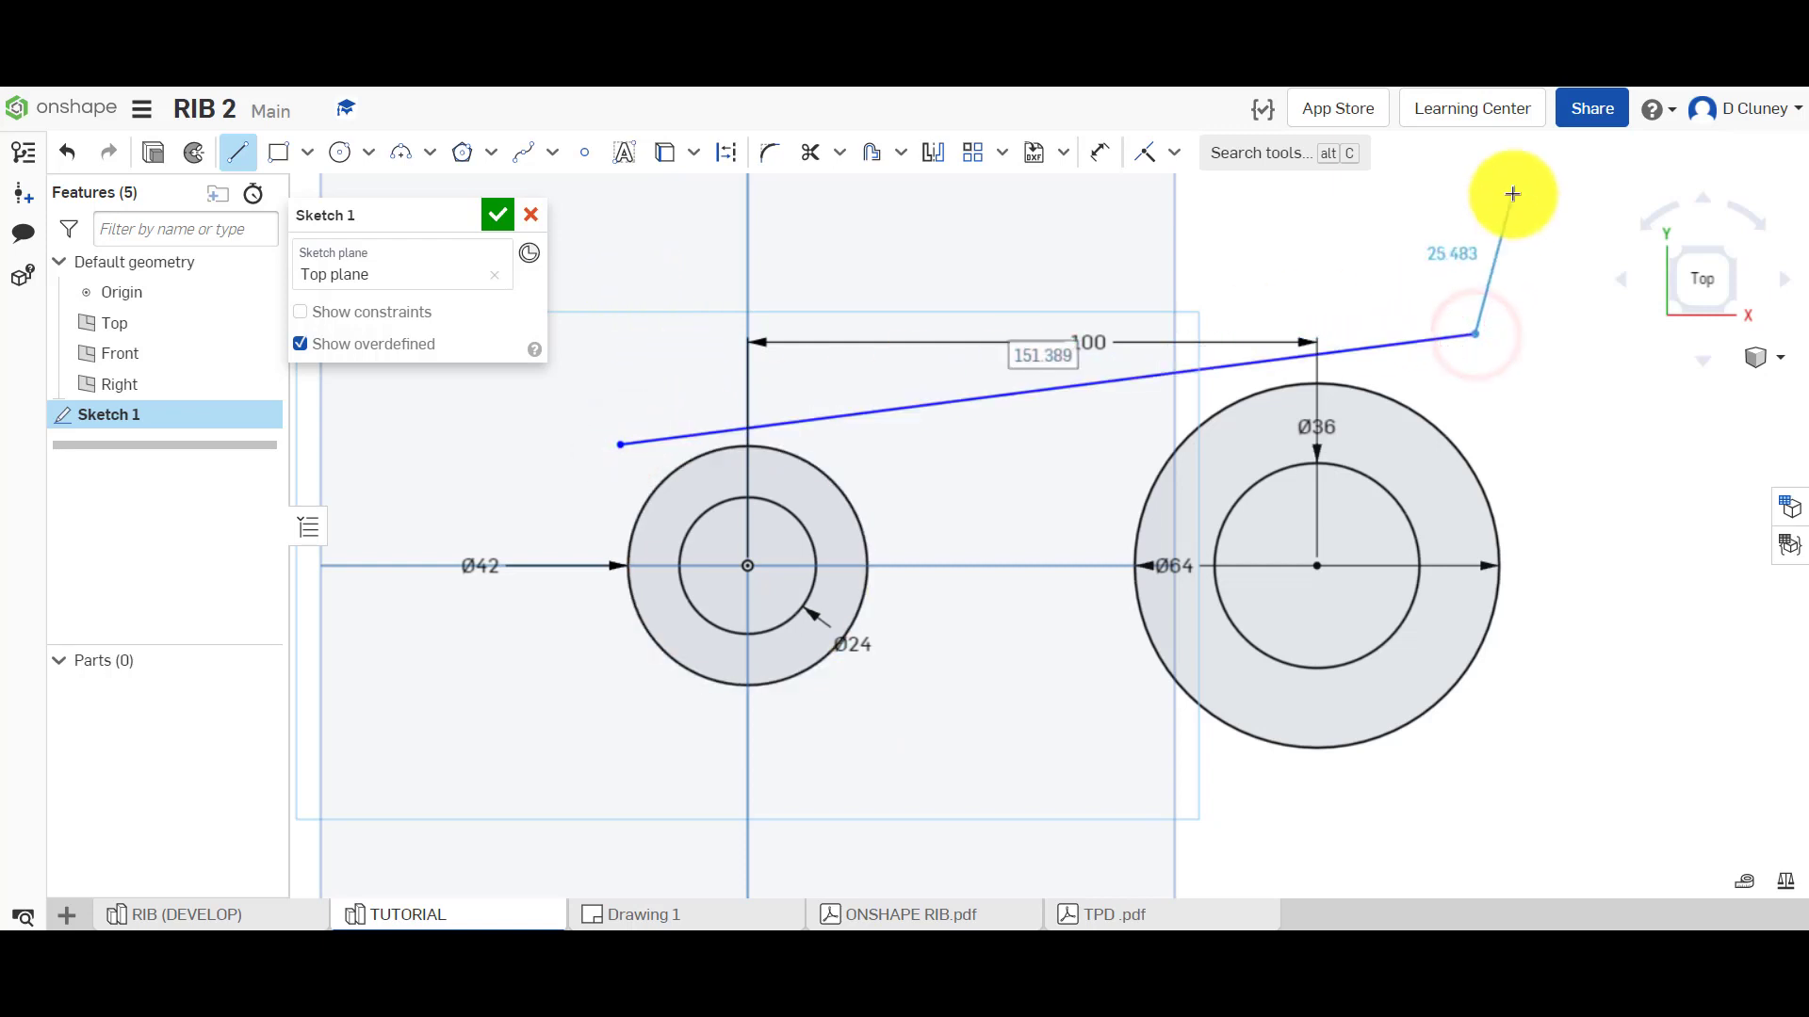
key("Escape")
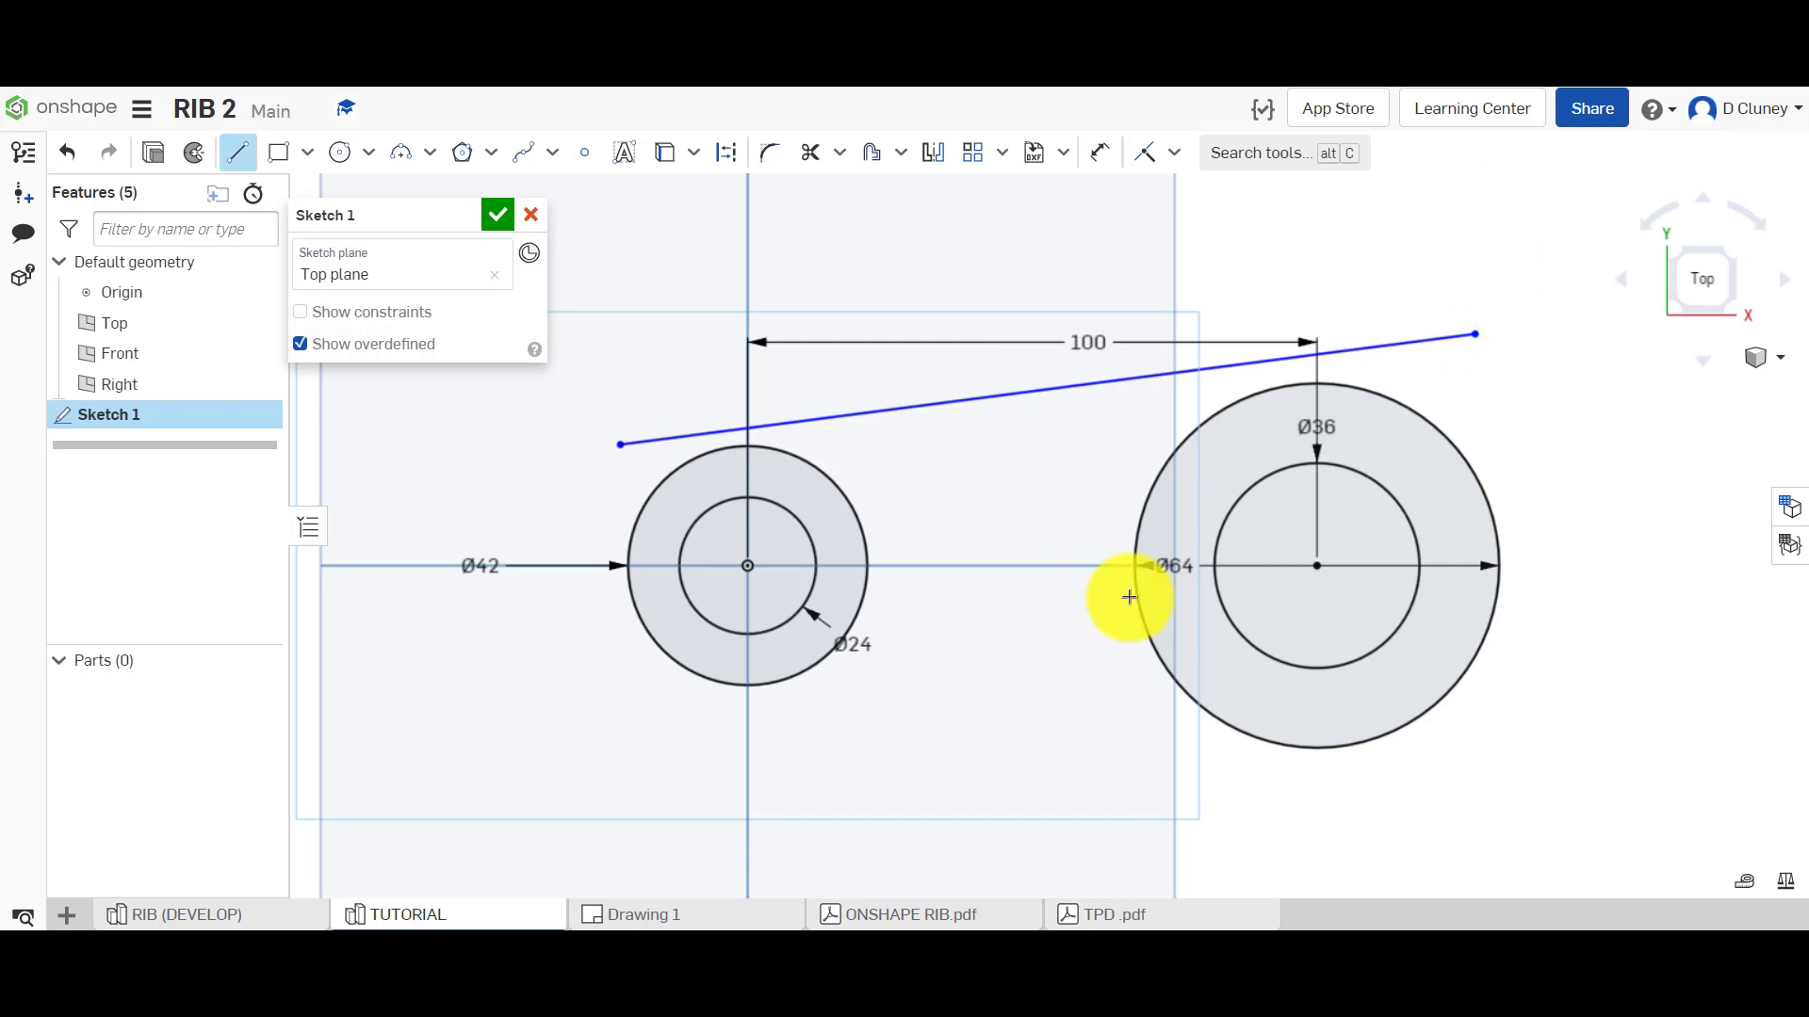
left_click(613, 712)
left_click(1516, 783)
key("Escape")
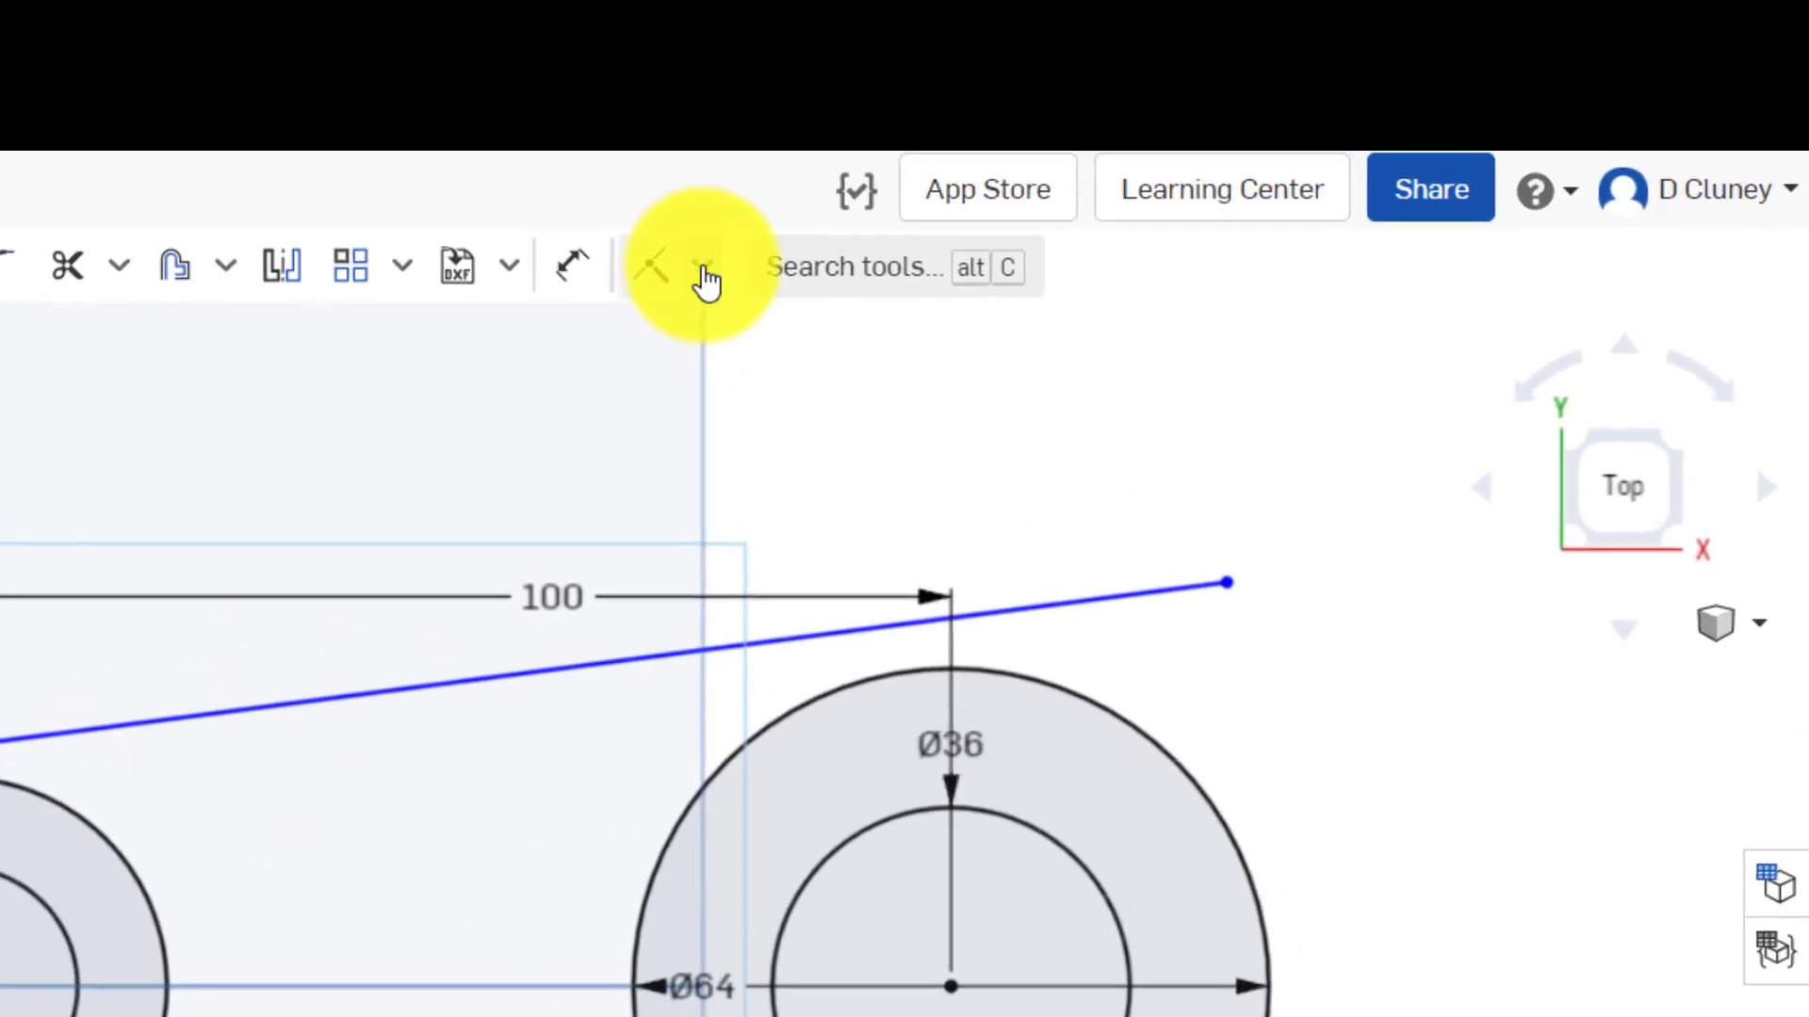
Apply Tangent constraints between the top and bottom lines and both the Ø42 and Ø64 circles
left_click(995, 196)
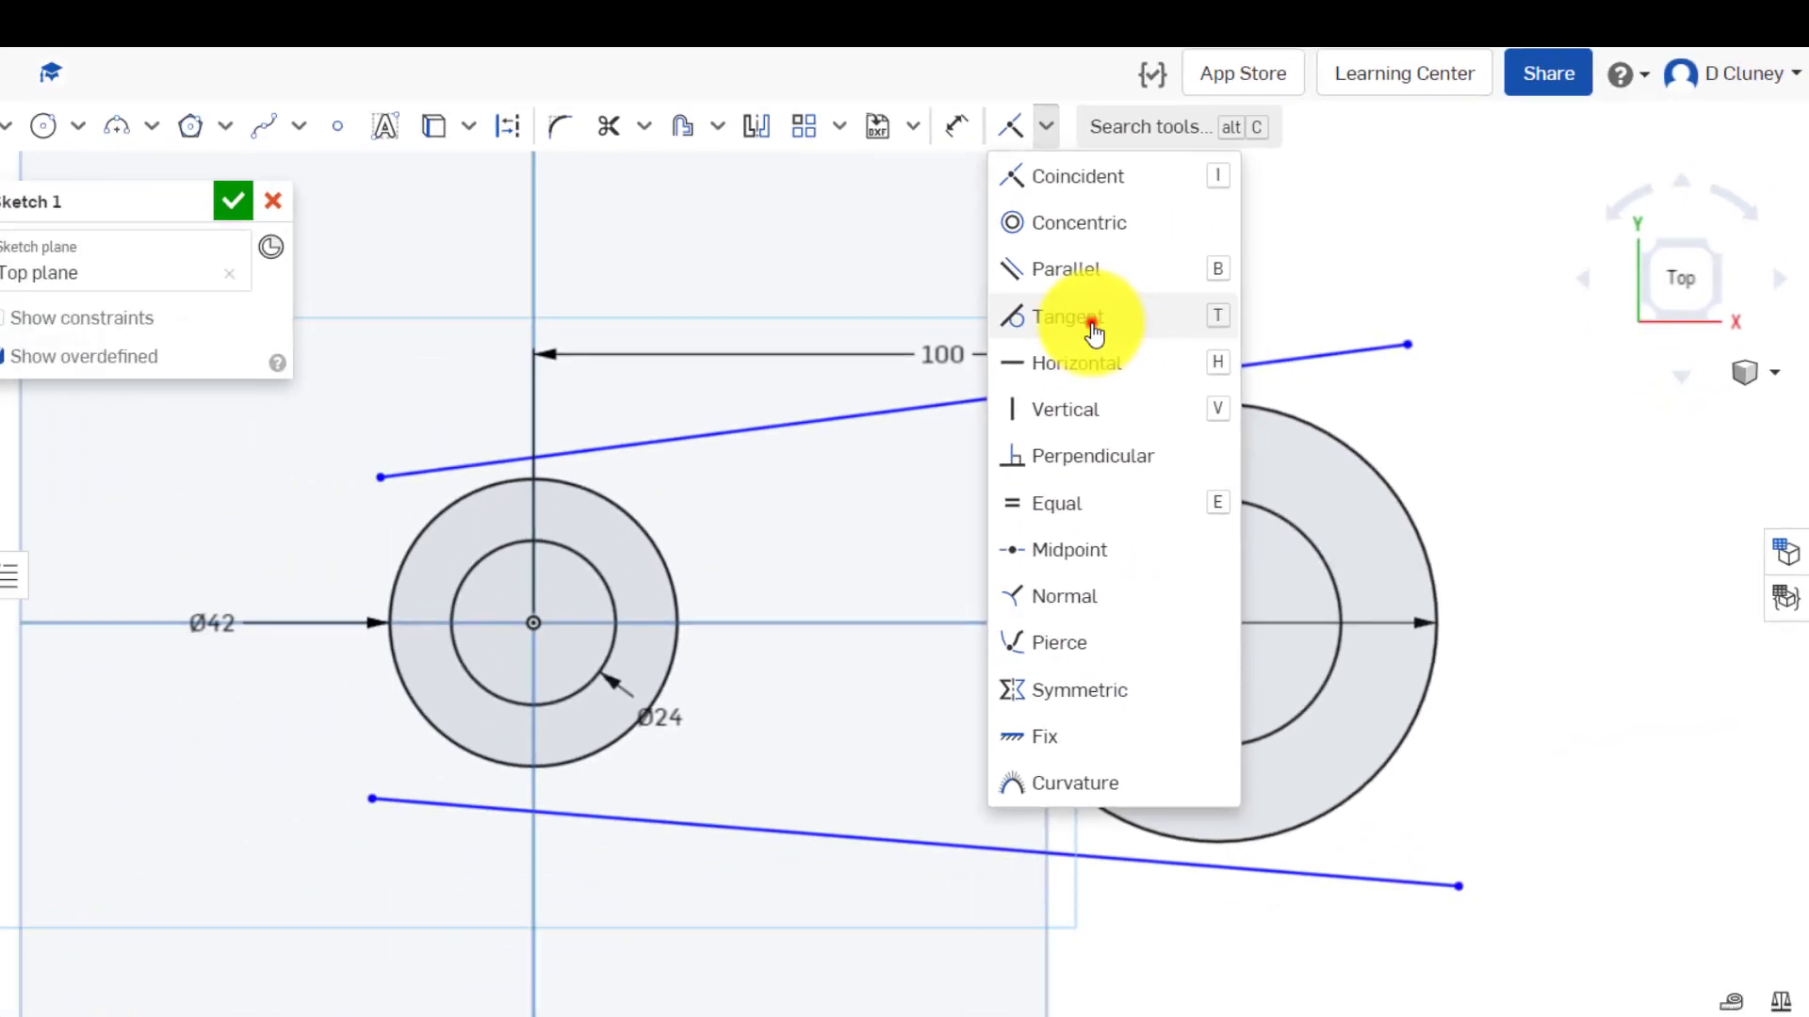
left_click(744, 332)
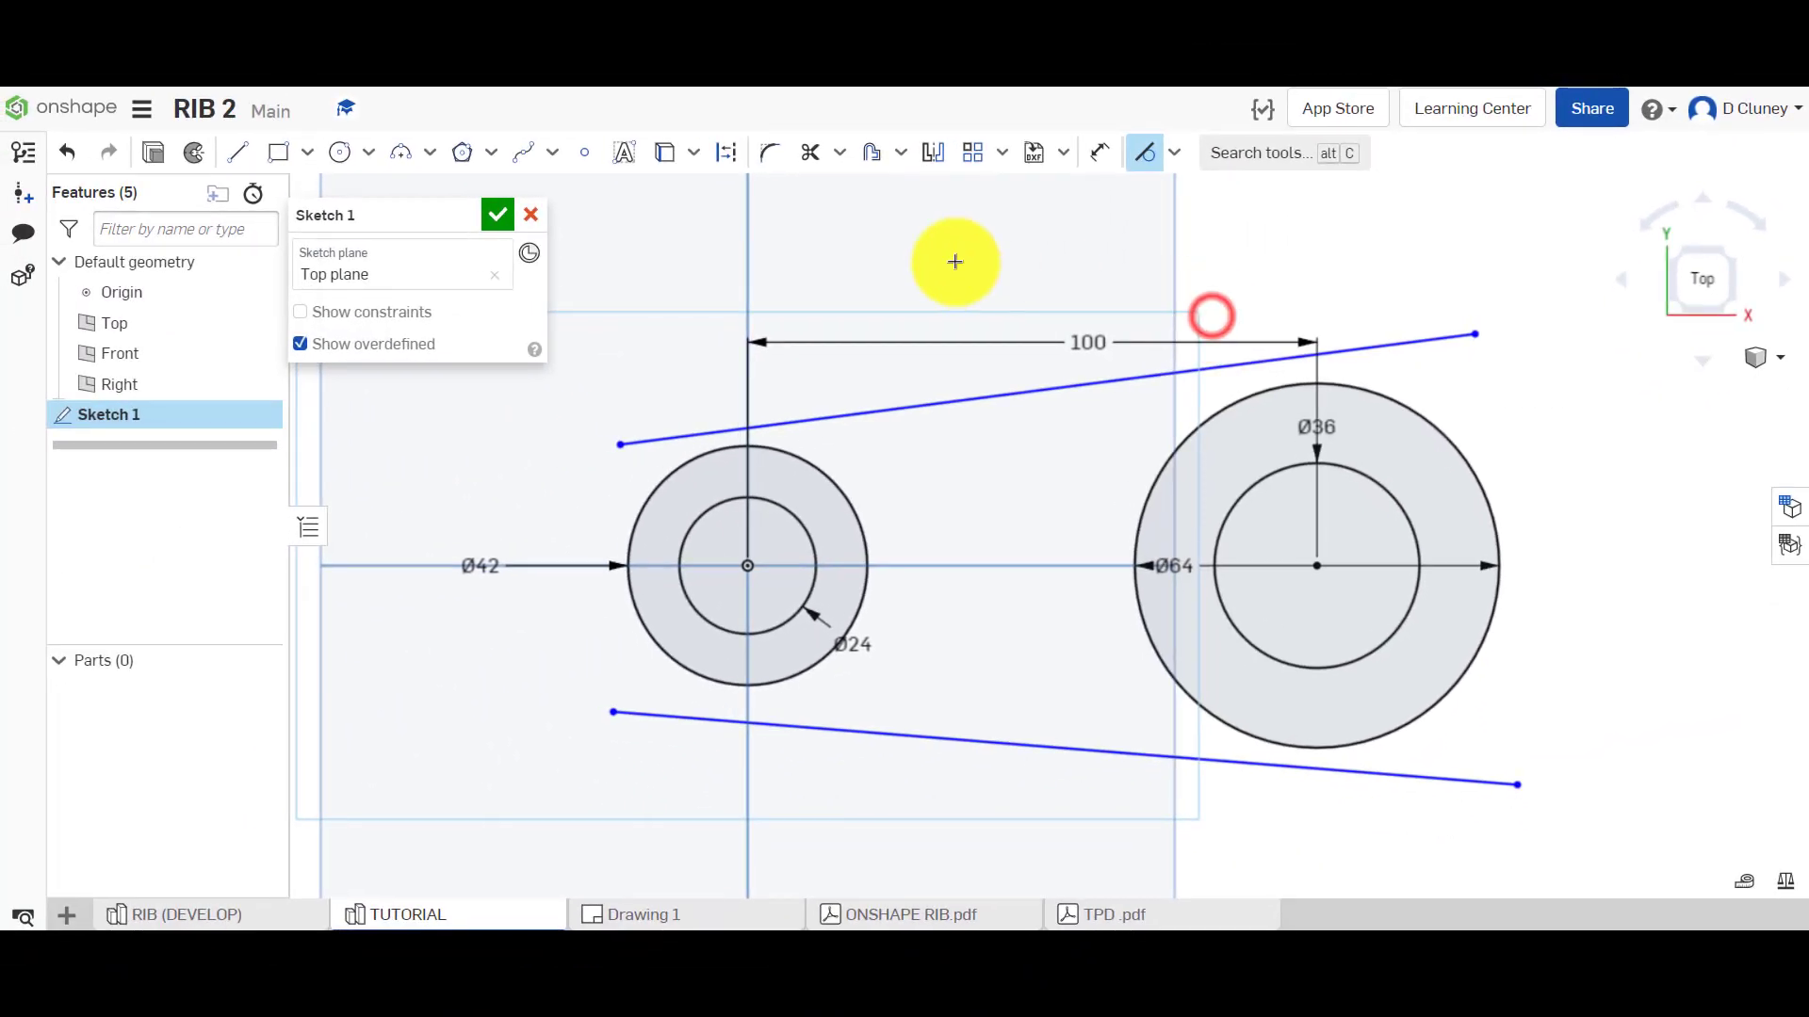
left_click(822, 456)
left_click(828, 420)
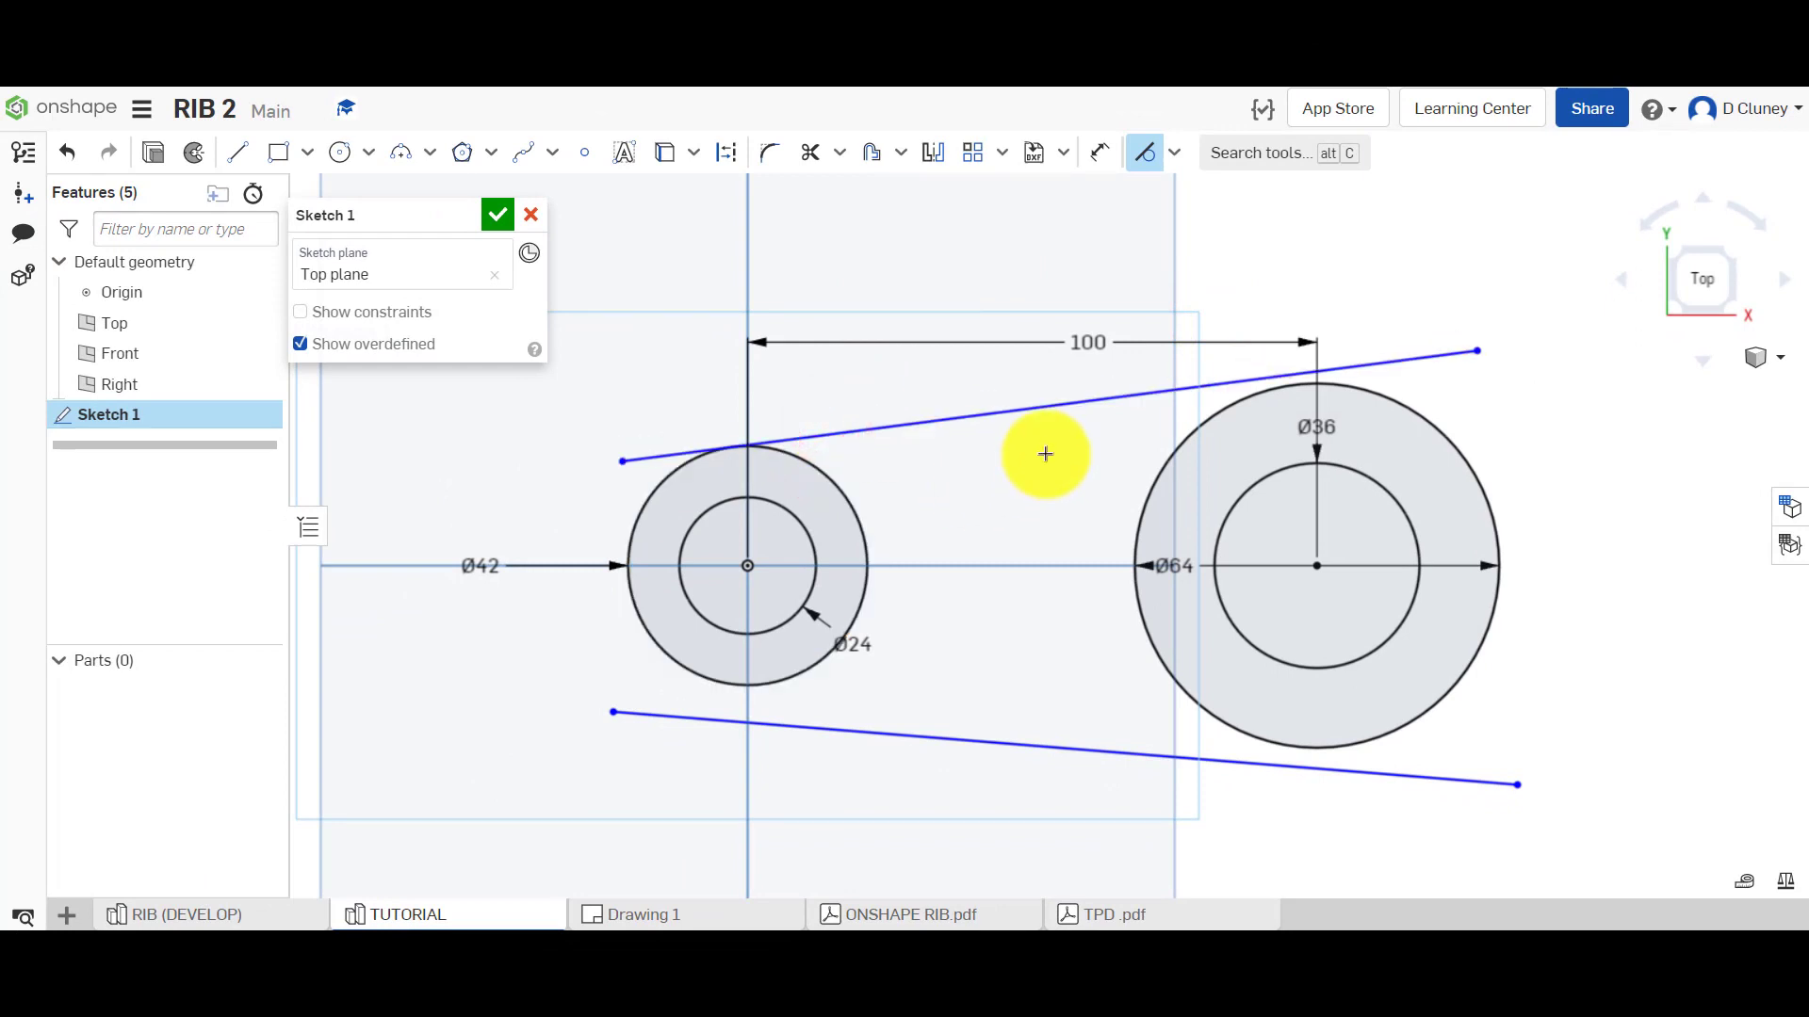
left_click(1235, 403)
left_click(1244, 384)
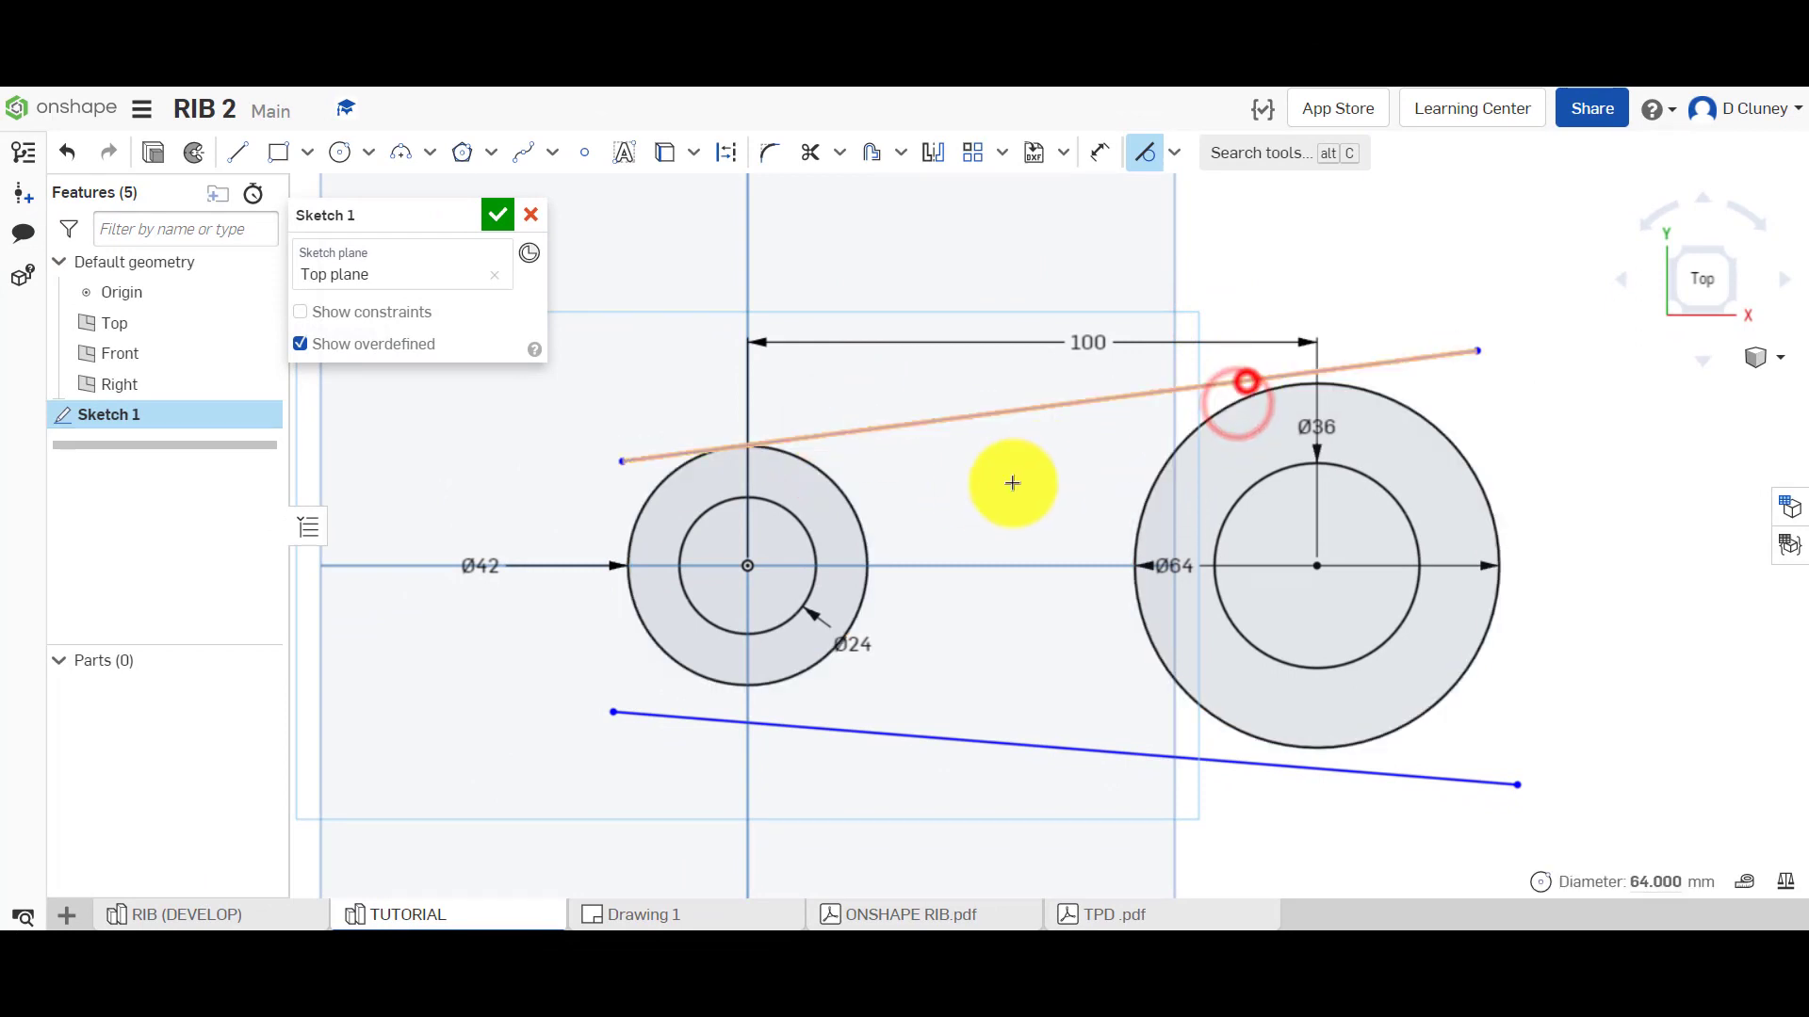
left_click(1238, 765)
left_click(1246, 744)
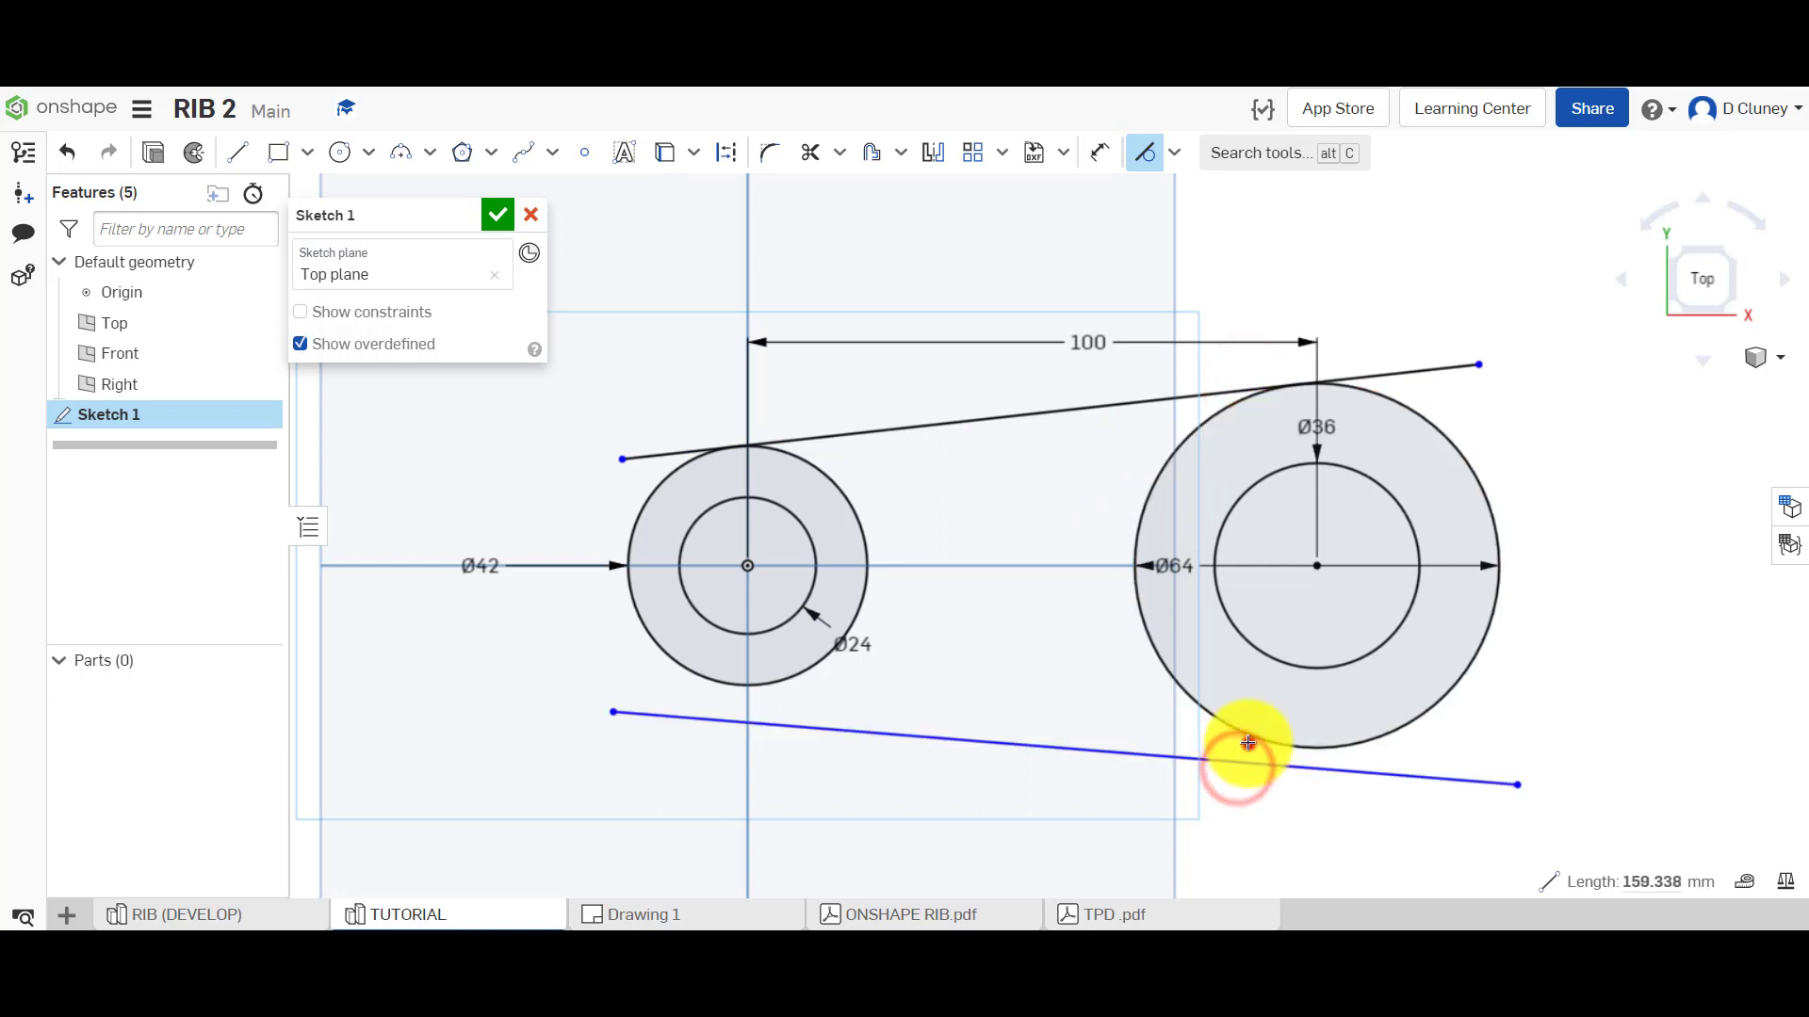
left_click(860, 708)
left_click(804, 671)
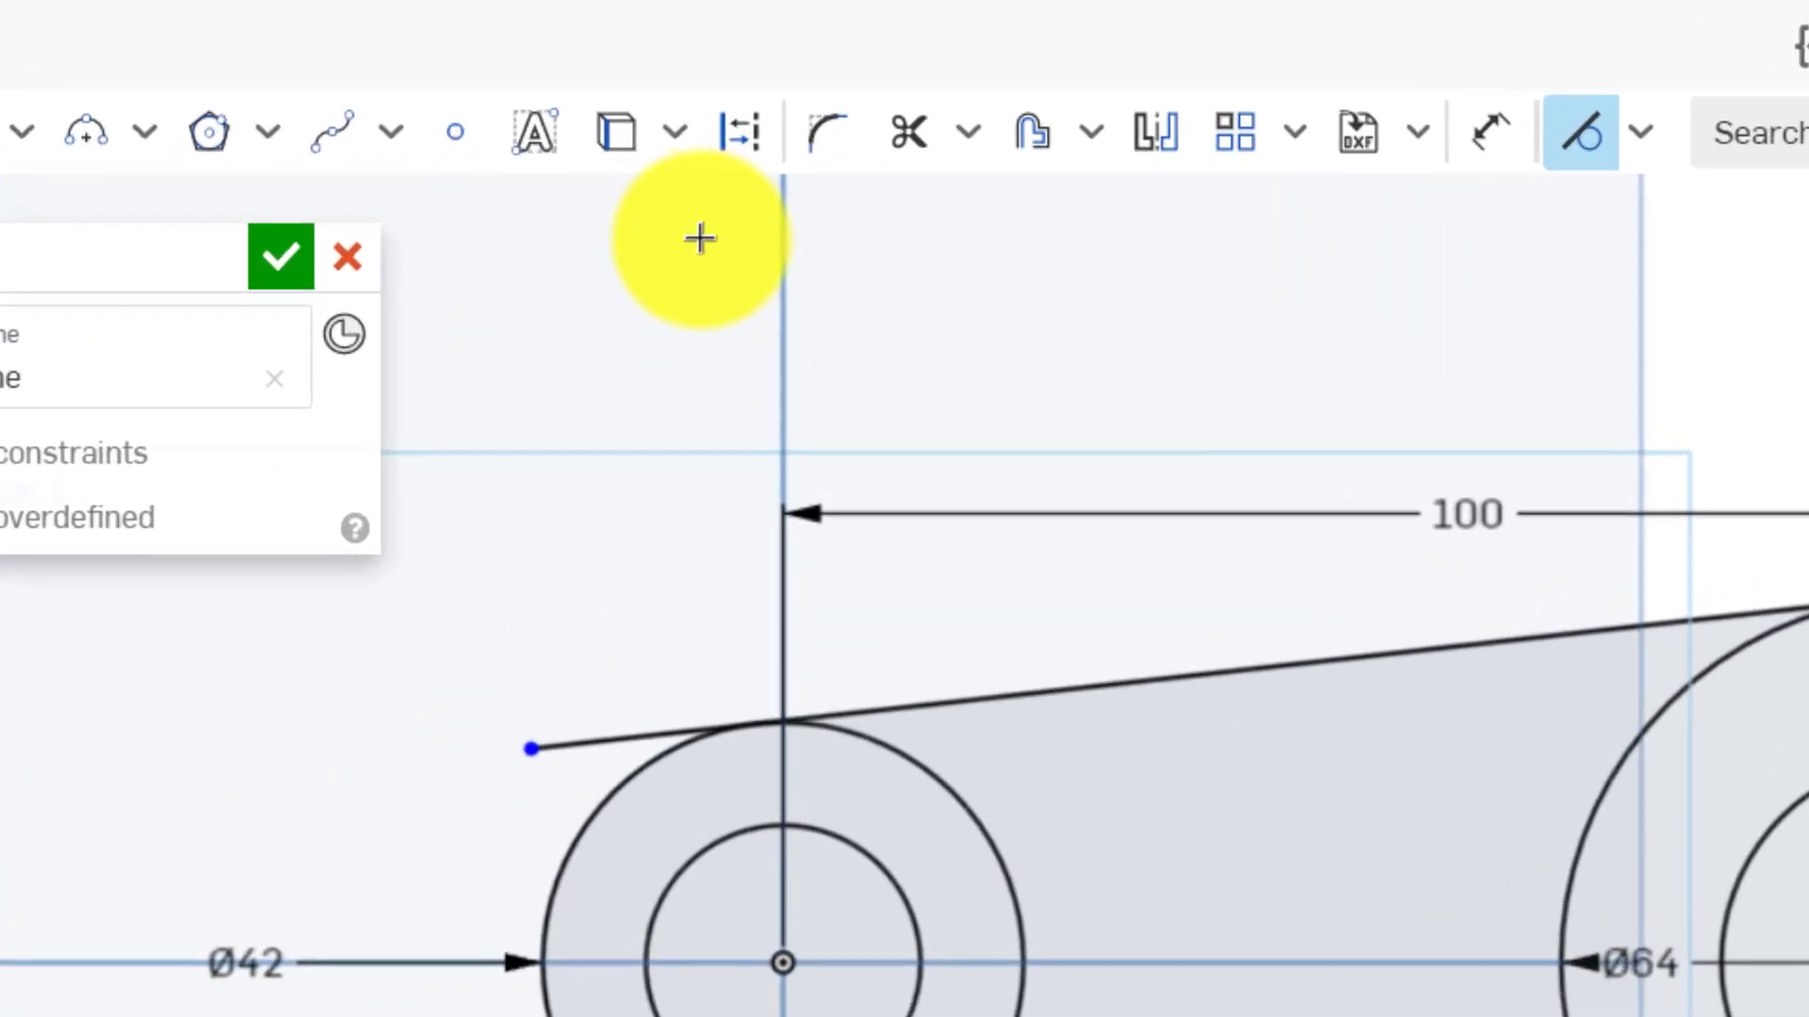
Trim the four line overhangs left of the Ø42 circle and right of the Ø64 circle
left_click(909, 132)
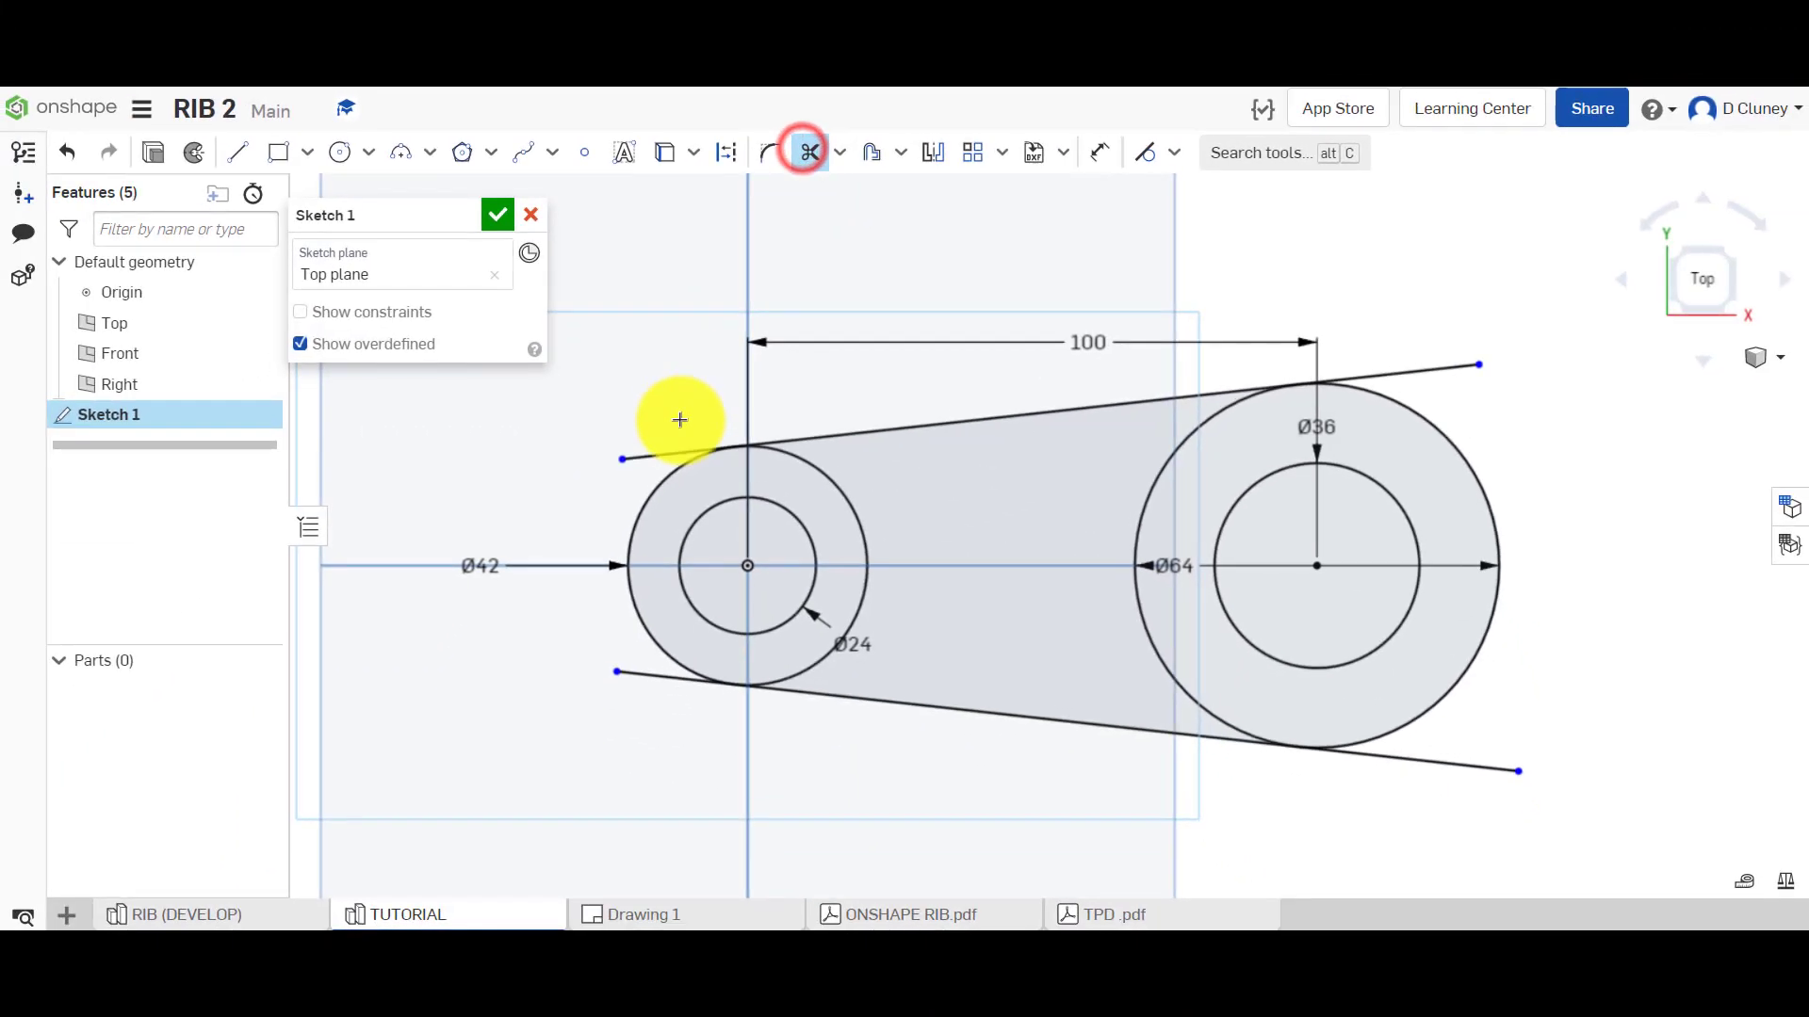
left_click(666, 455)
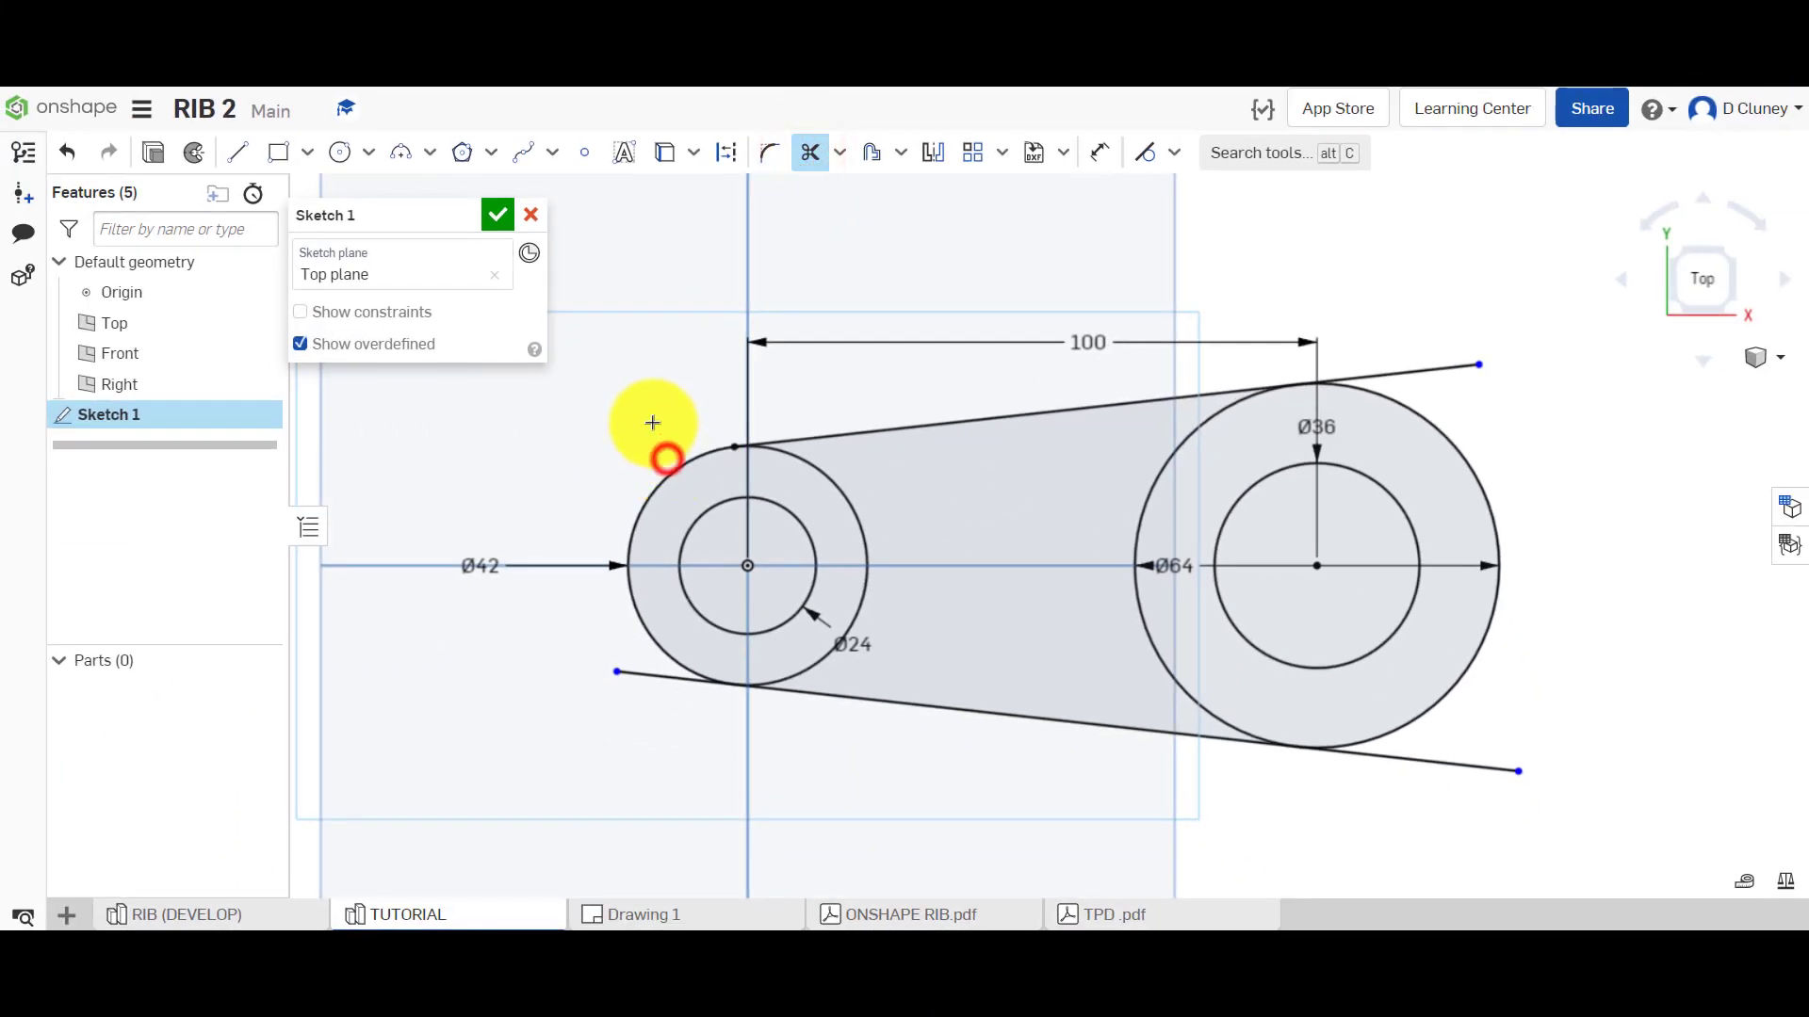
left_click(654, 676)
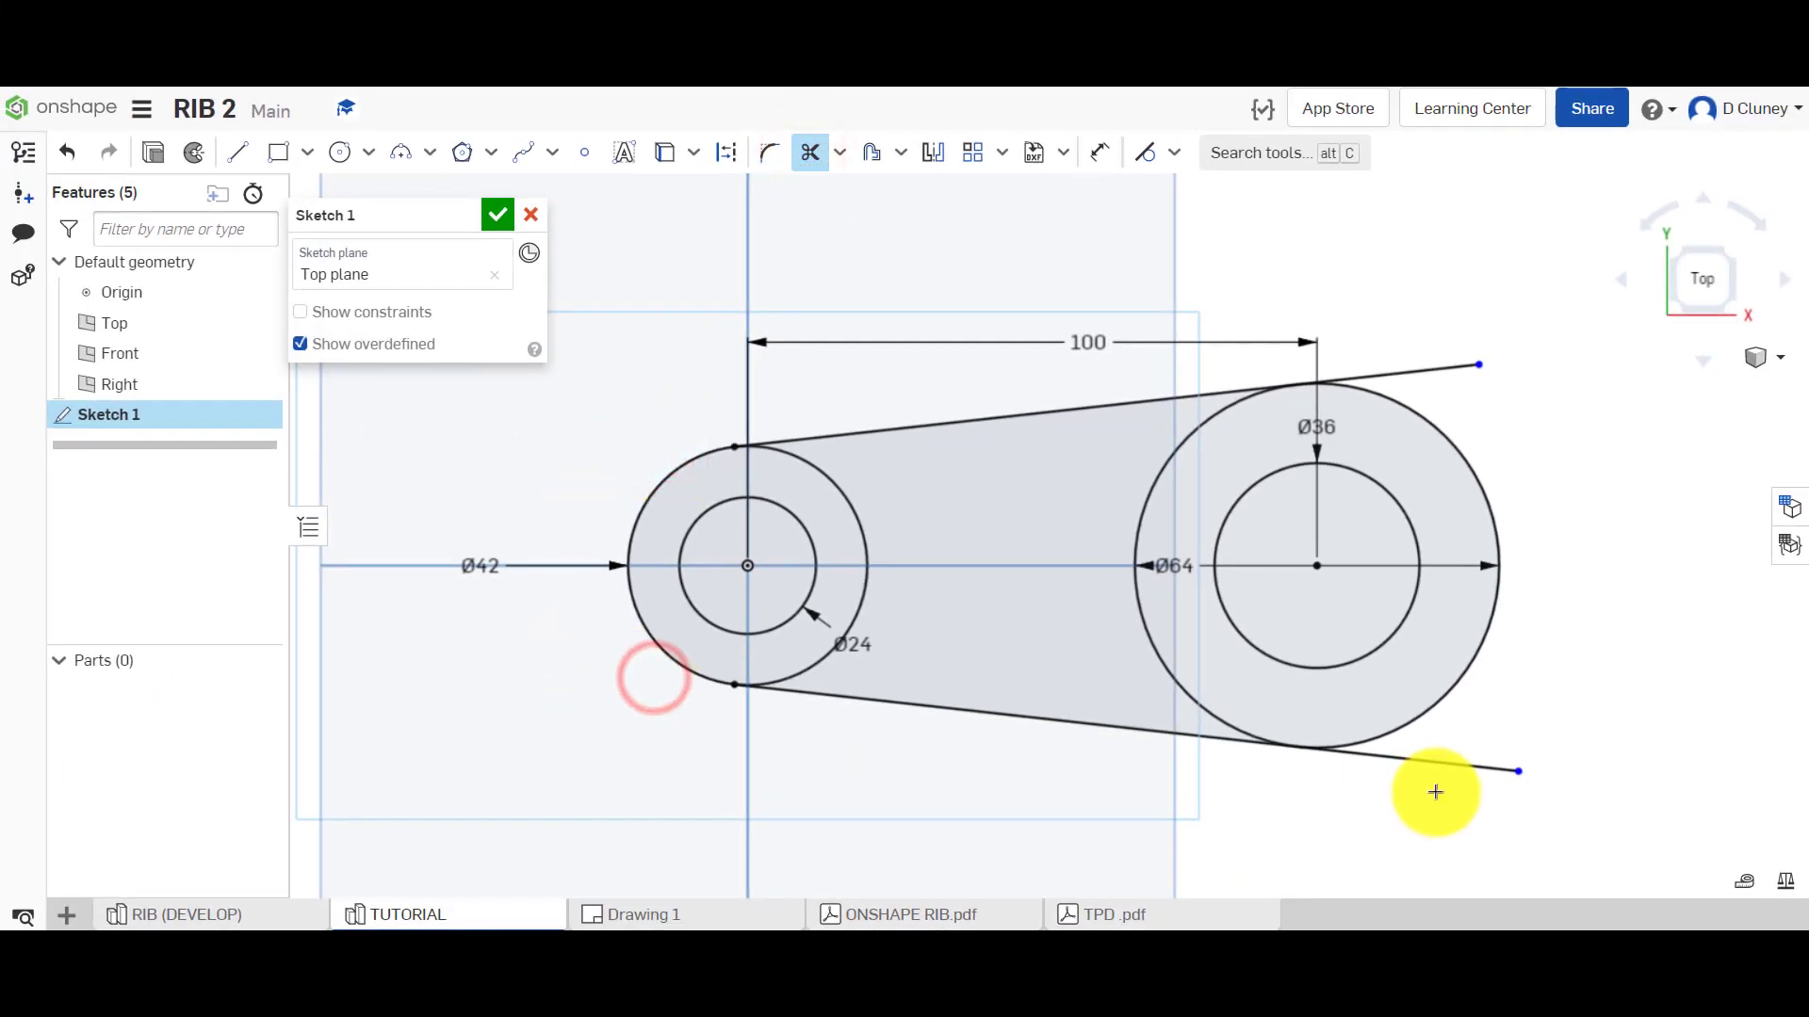
left_click(1464, 773)
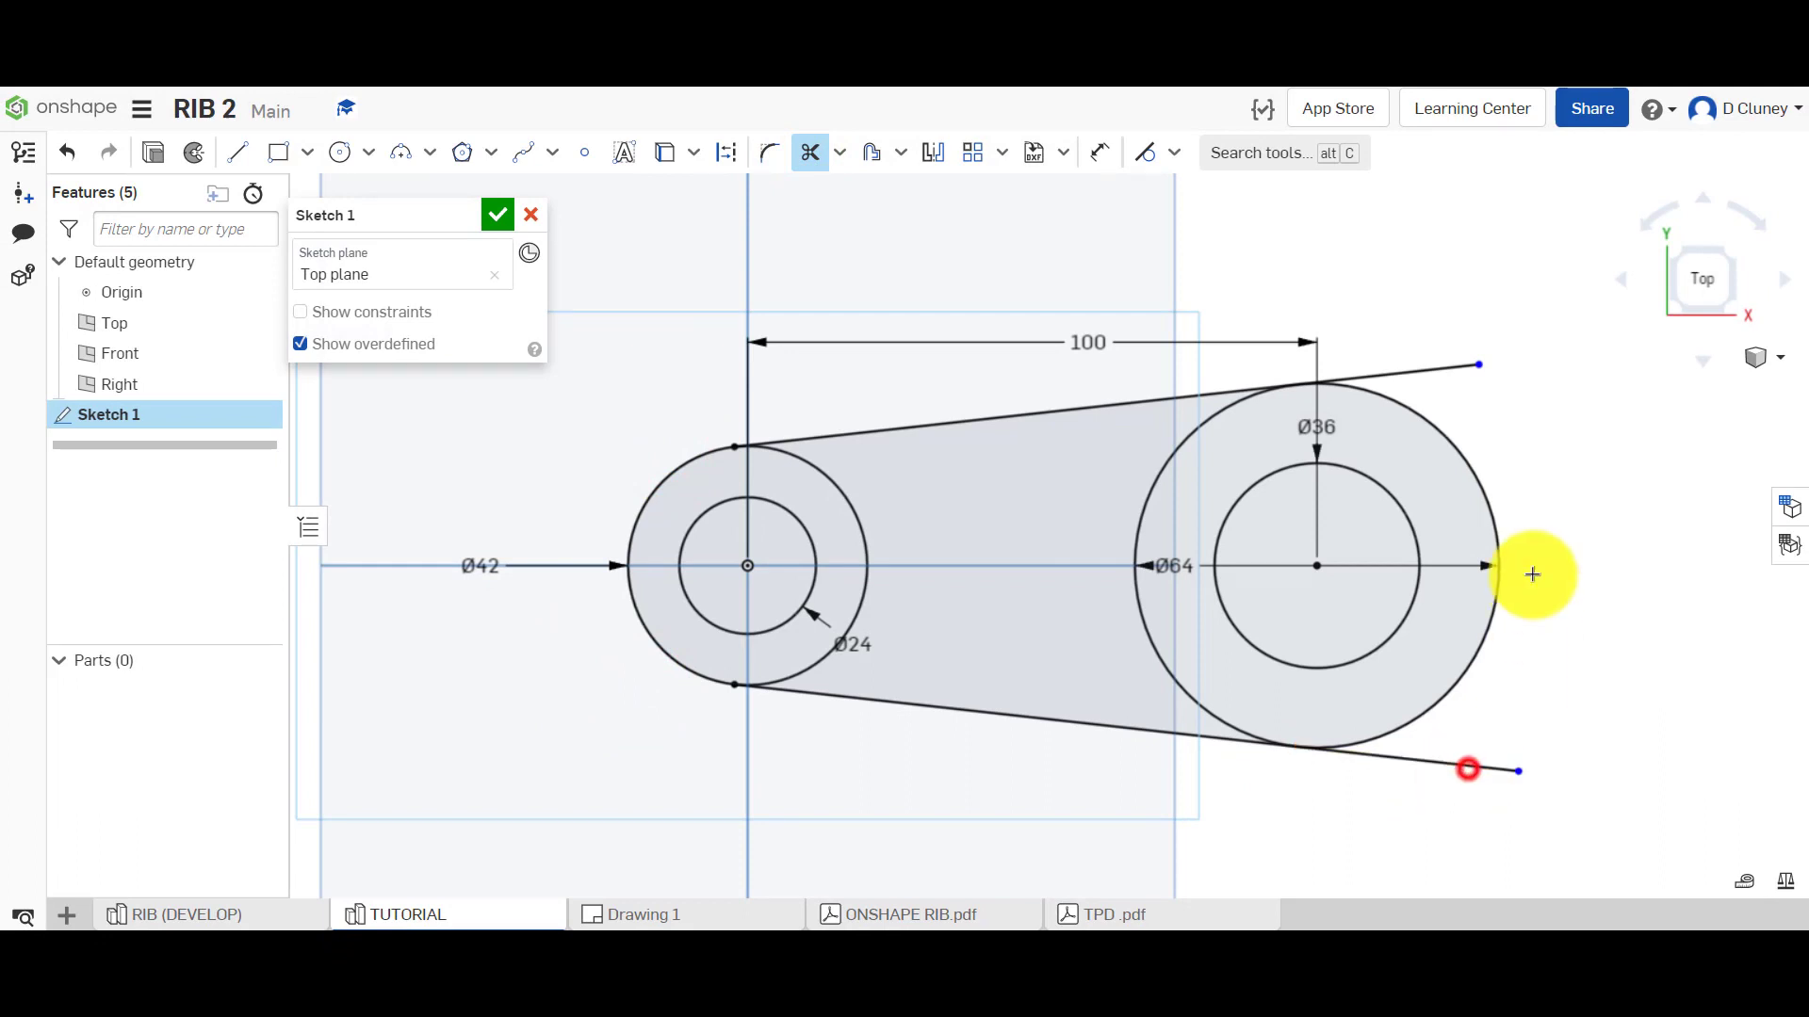
left_click(1442, 367)
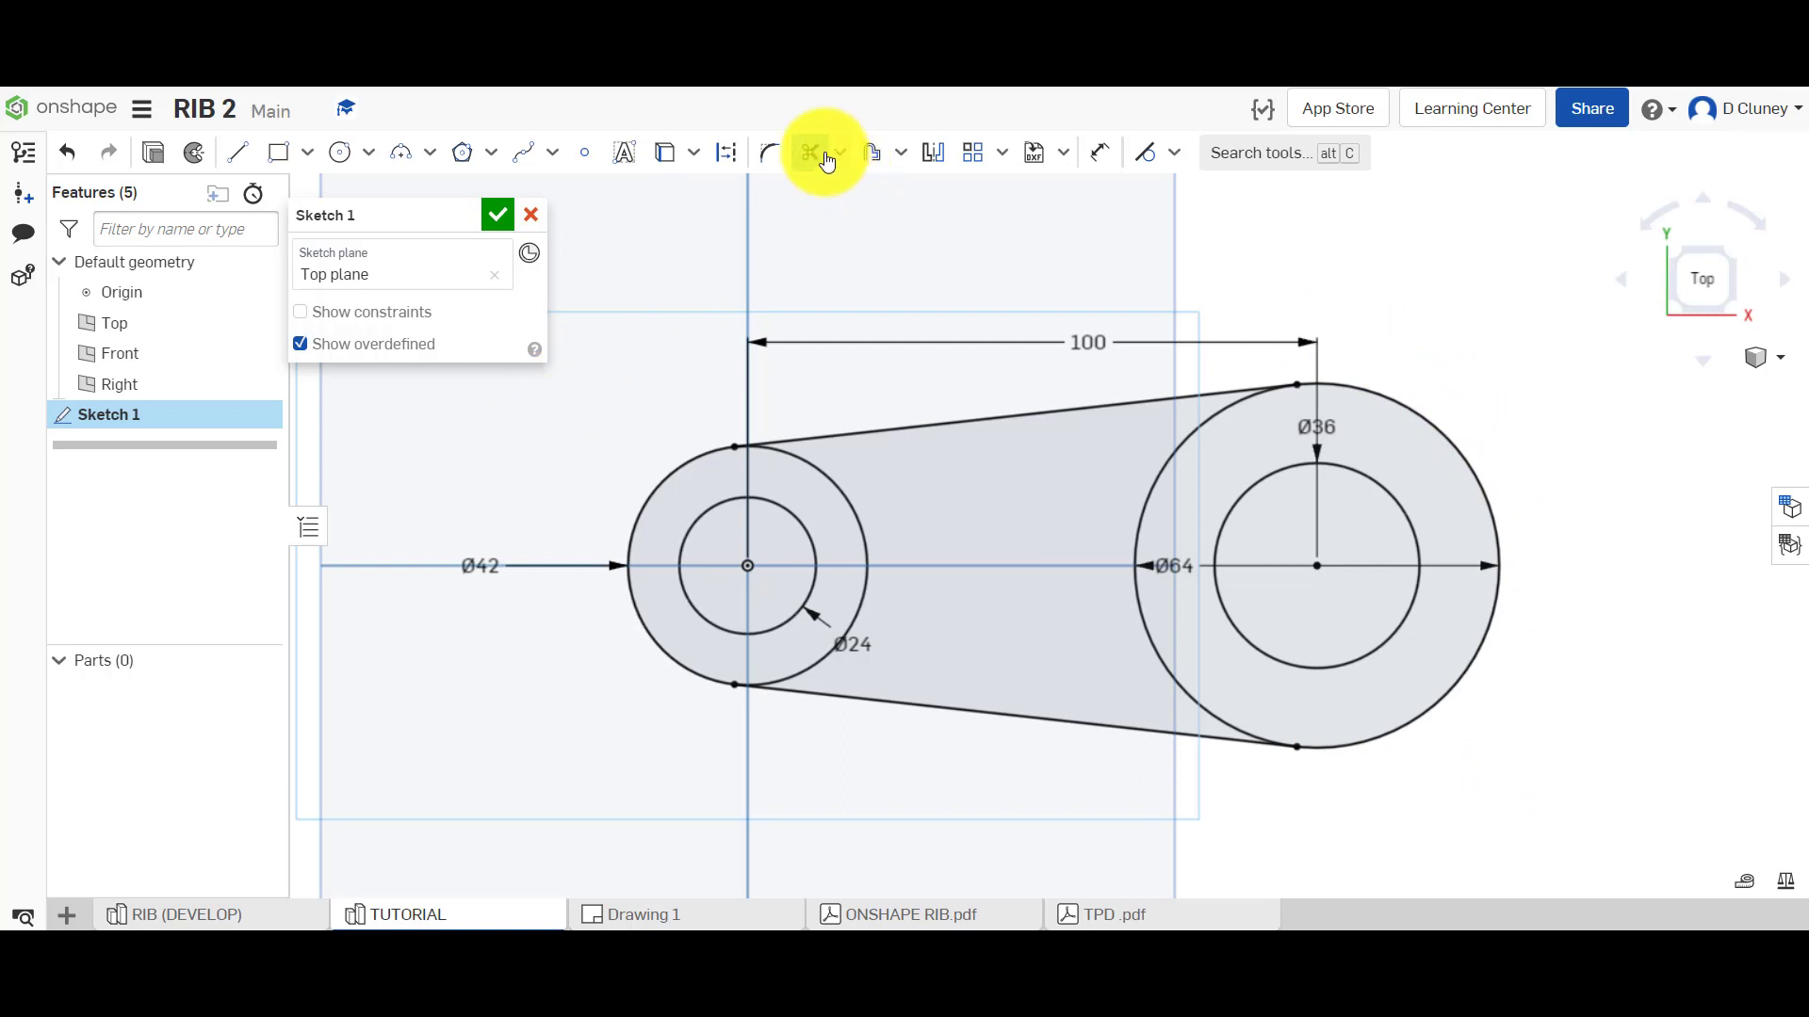
left_click(843, 162)
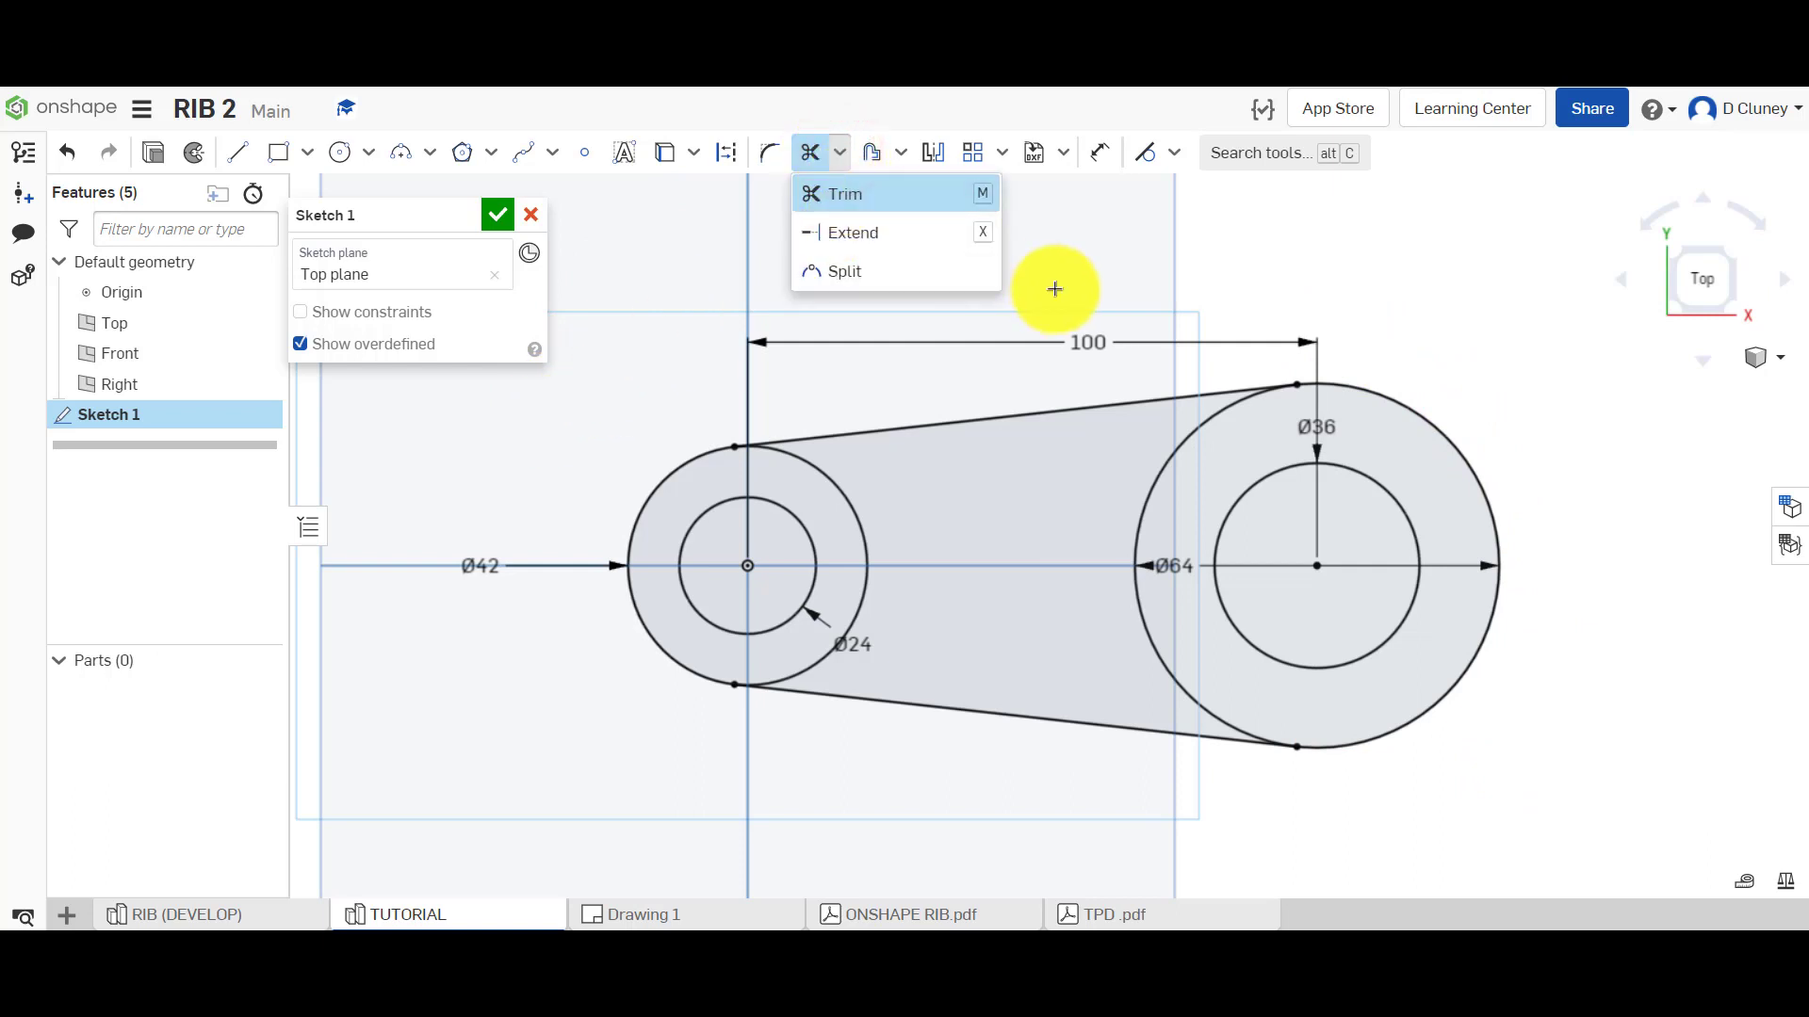
left_click(1051, 288)
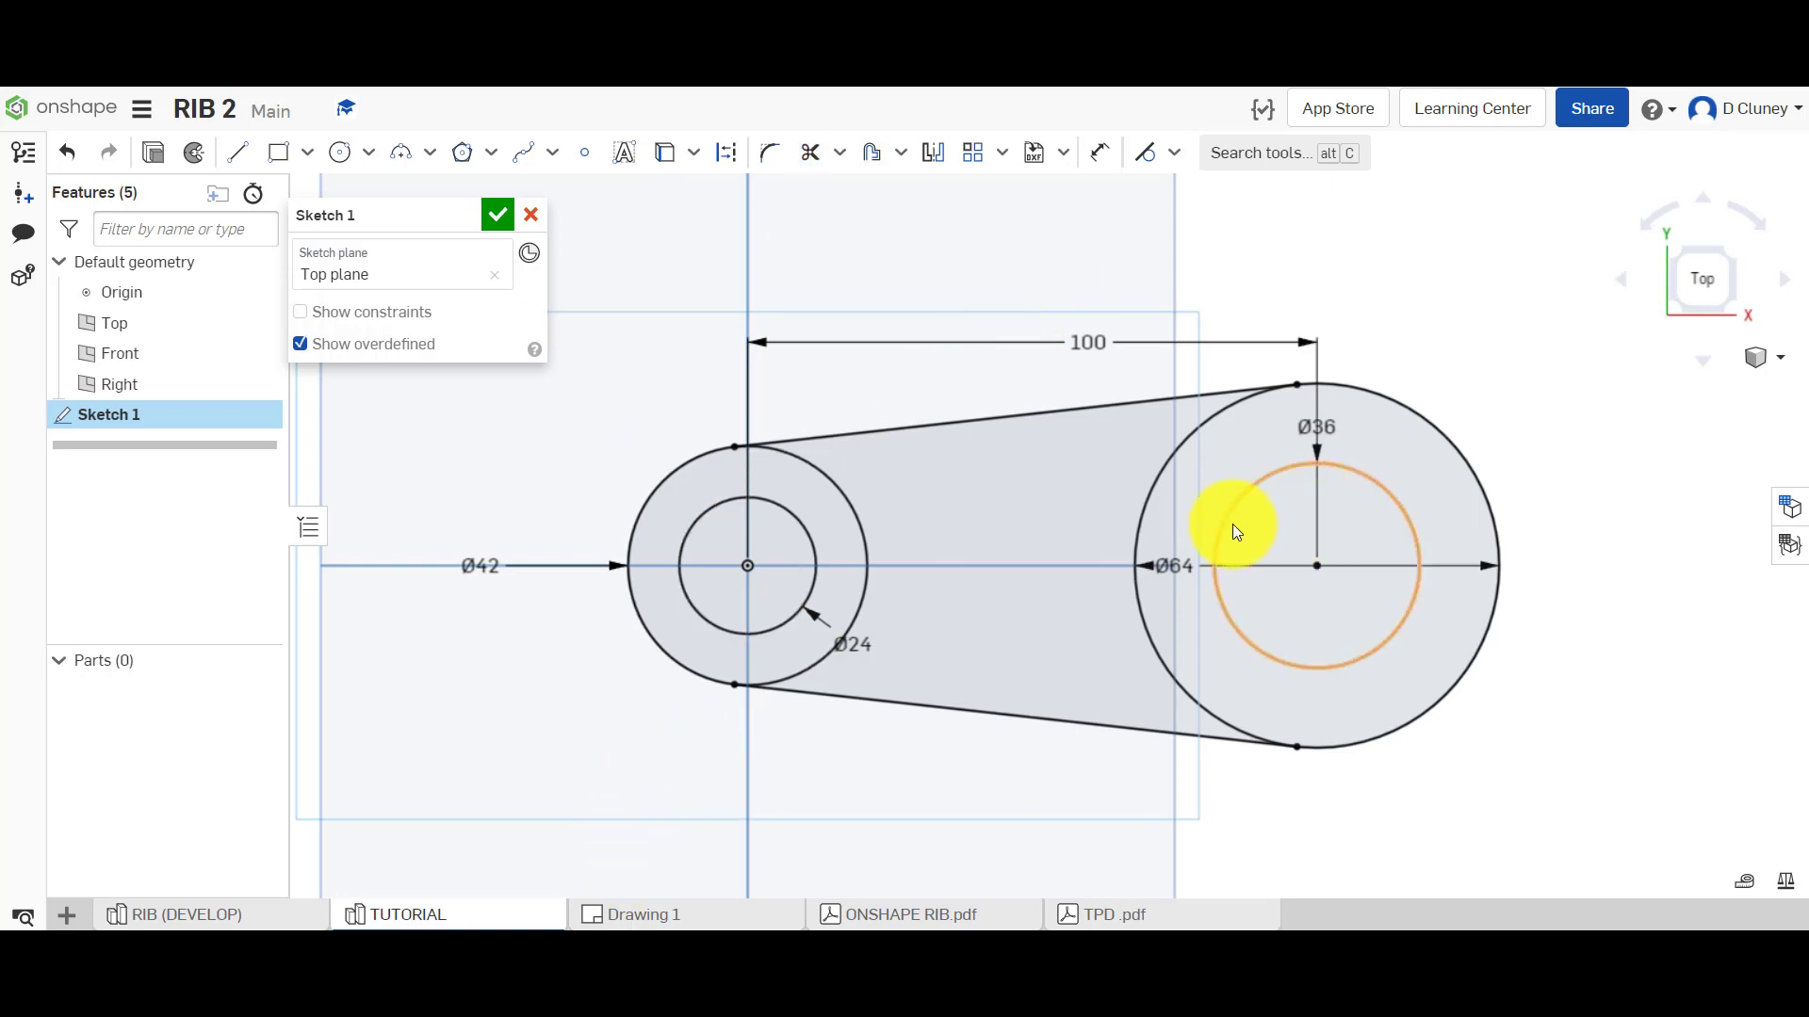
Draw a corner rectangle of about 11.042 by 18.781 over the Ø36 hole's left edge, then view Drawing 1
scroll(1332, 566, "up", 5)
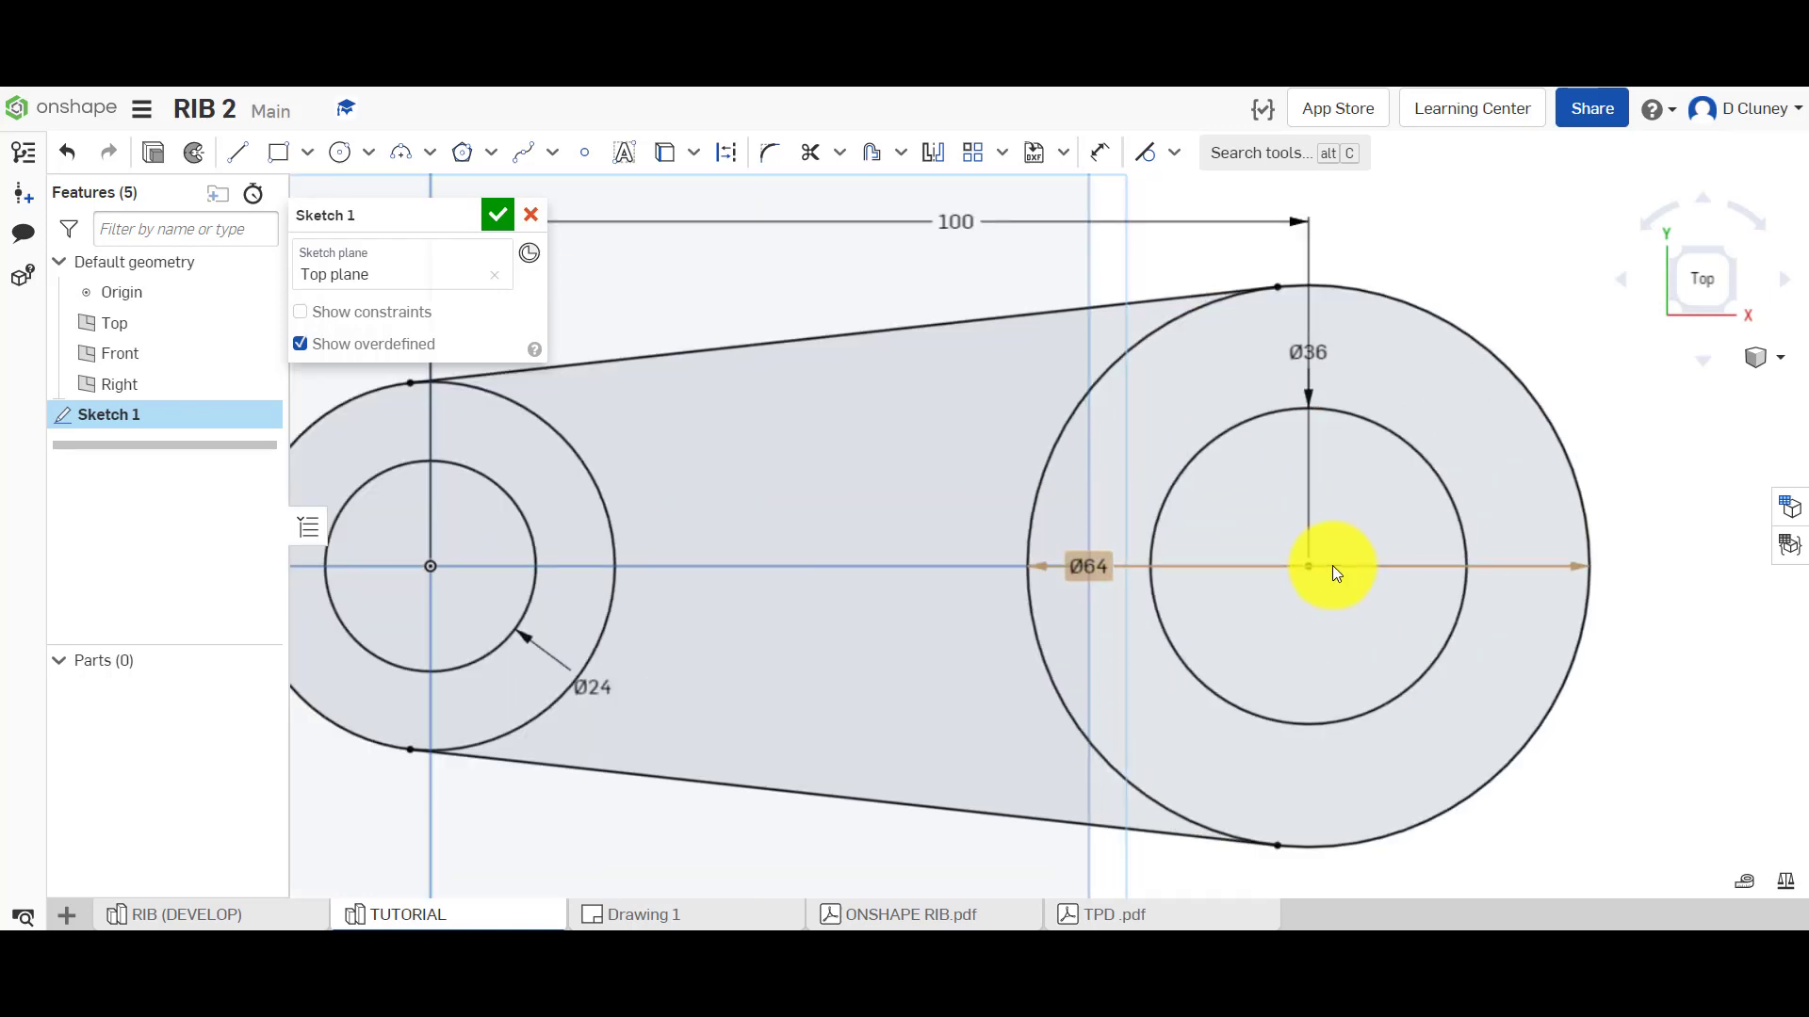
left_click(309, 158)
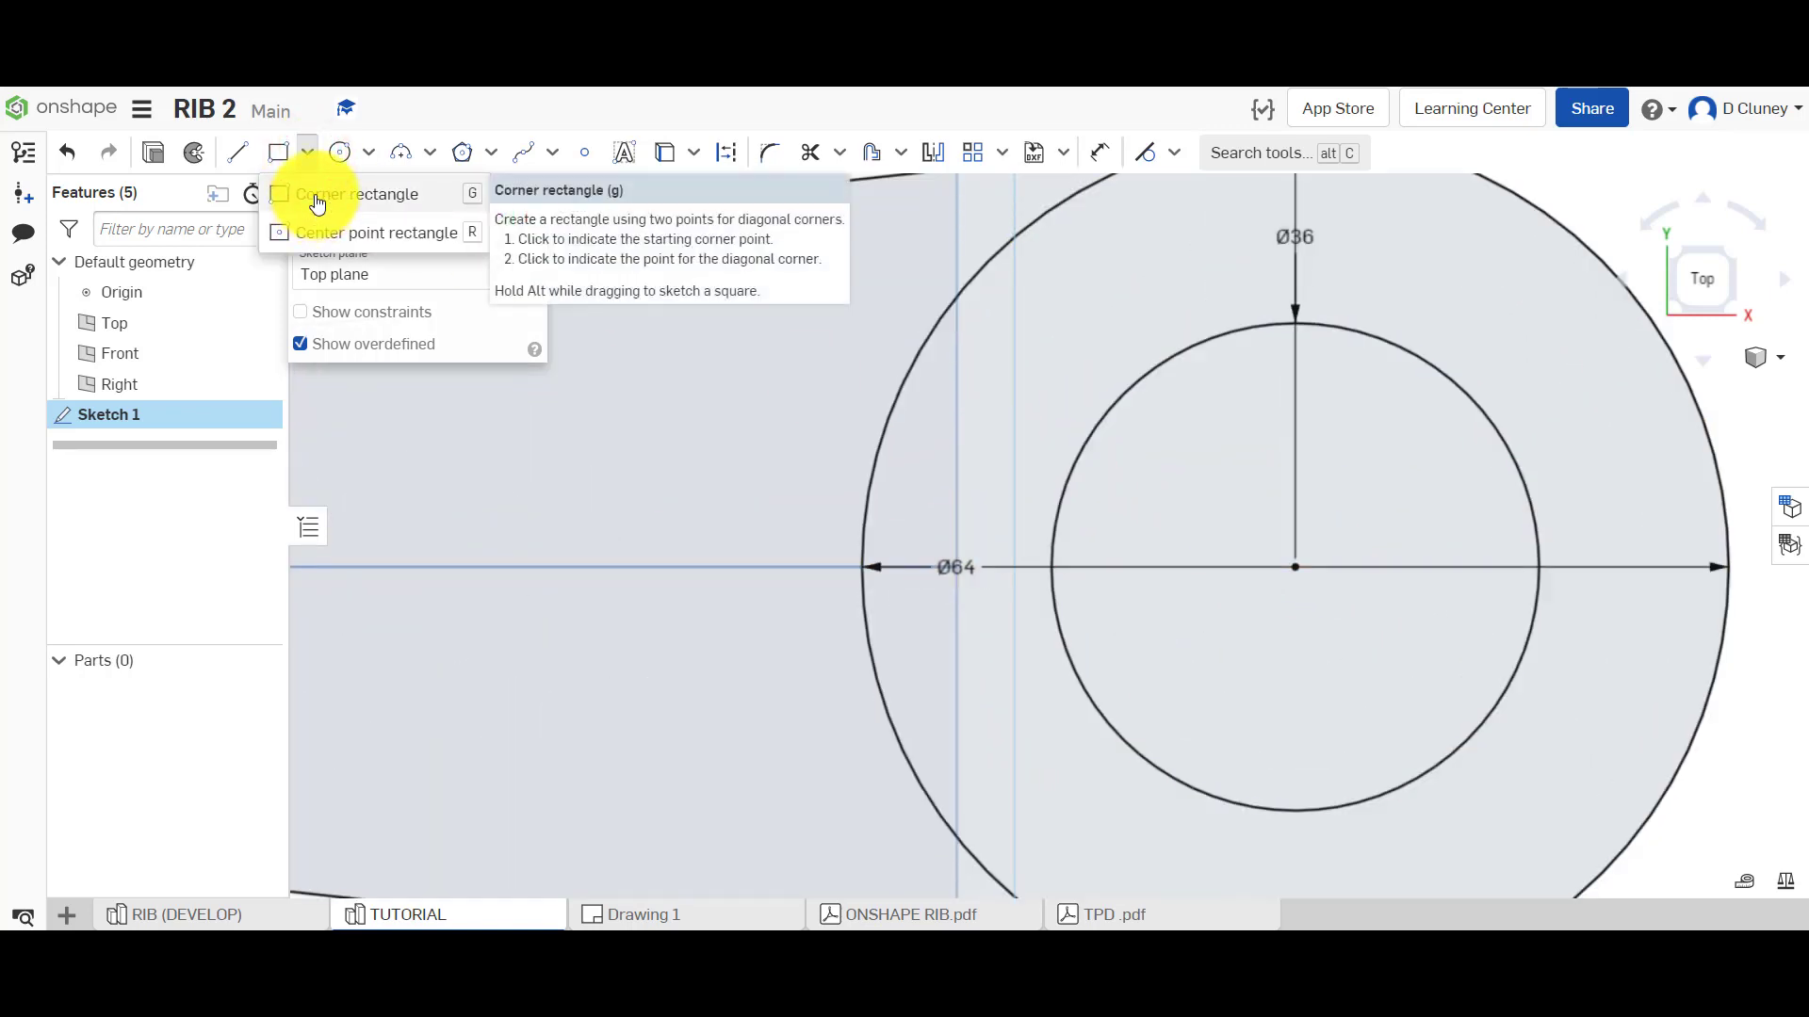
left_click(318, 200)
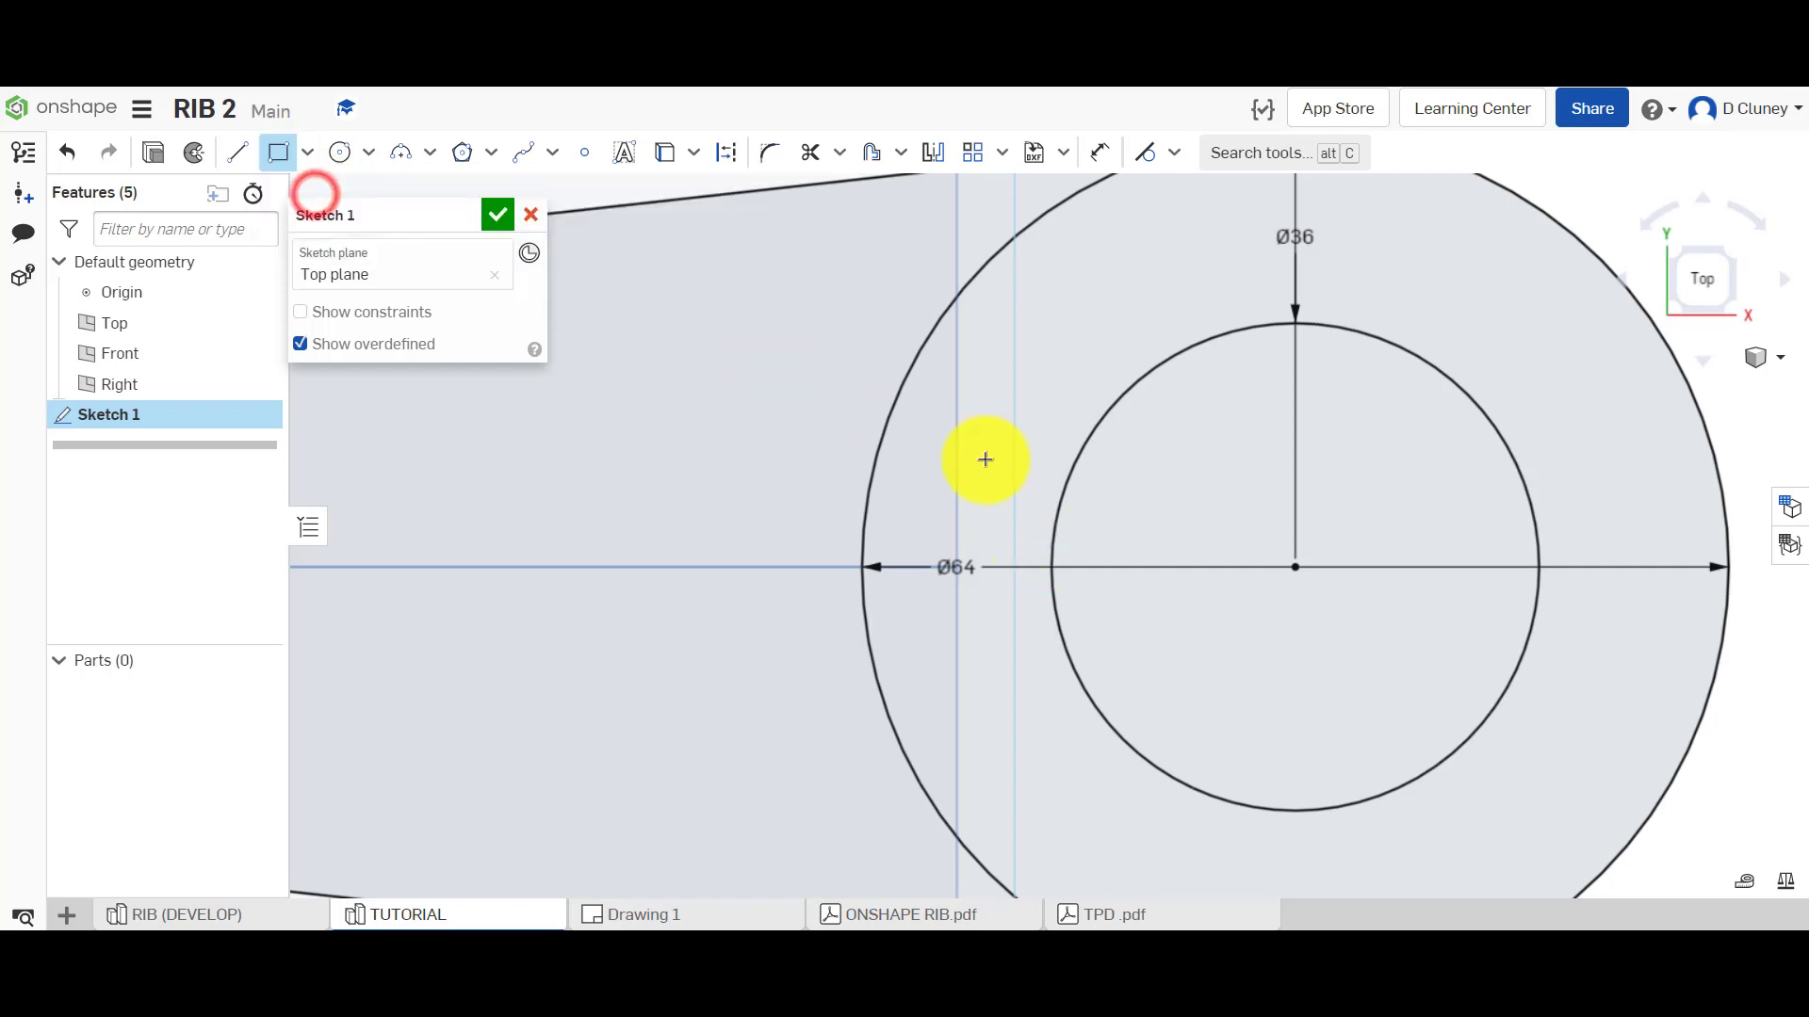
key("g")
left_click(979, 449)
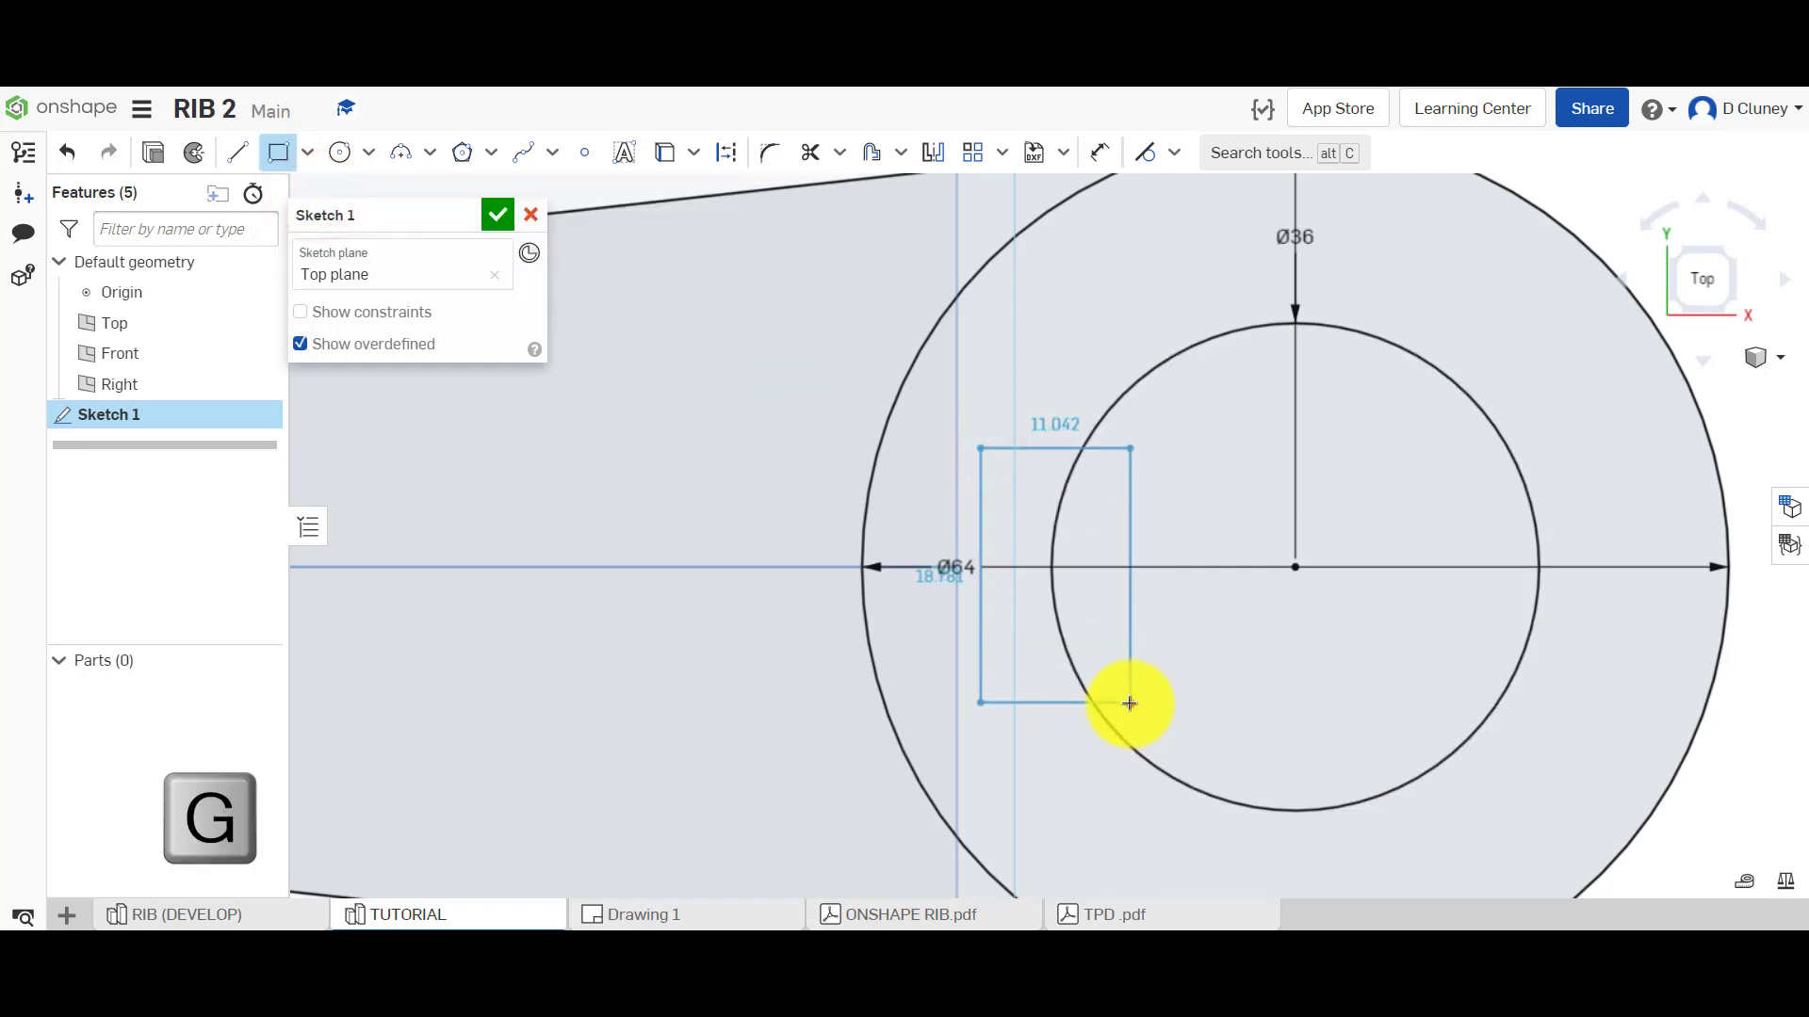
left_click(1130, 703)
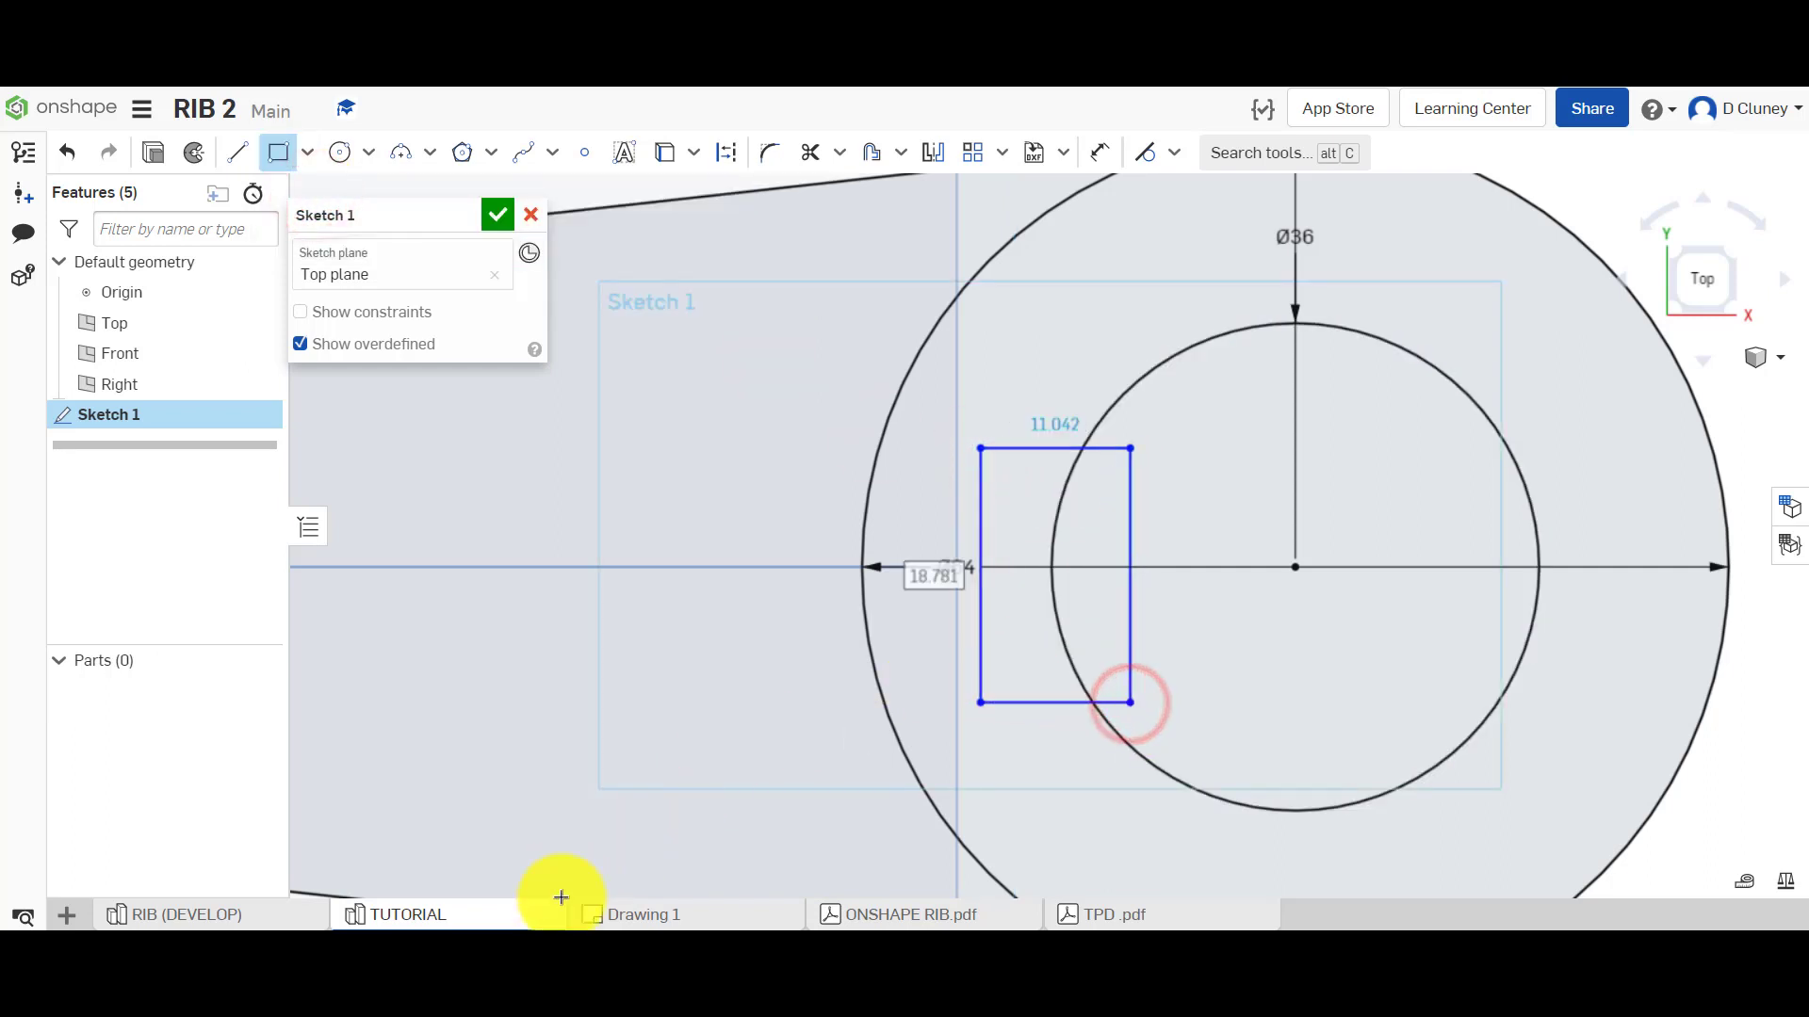
left_click(618, 910)
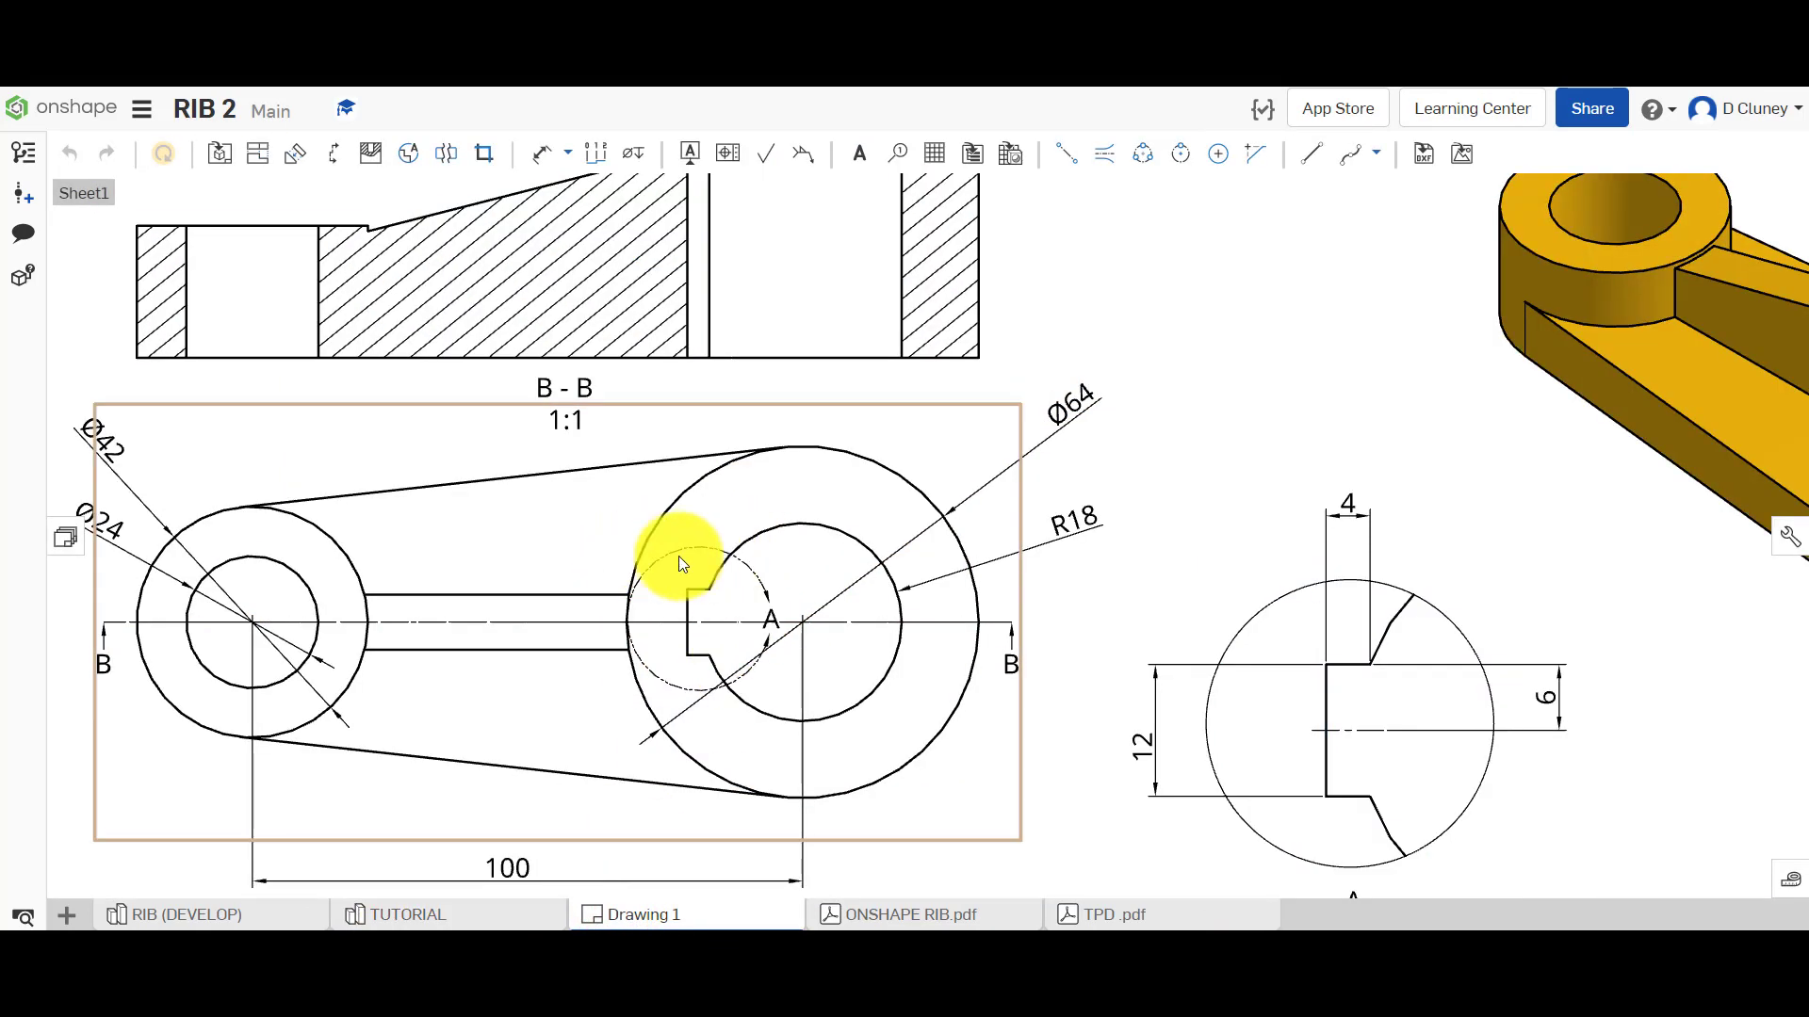
Read detail view A's keyway dimensions of 4, 6 and 12, then return to the TUTORIAL sketch
scroll(1259, 680, "up", 2)
scroll(1255, 686, "down", 5)
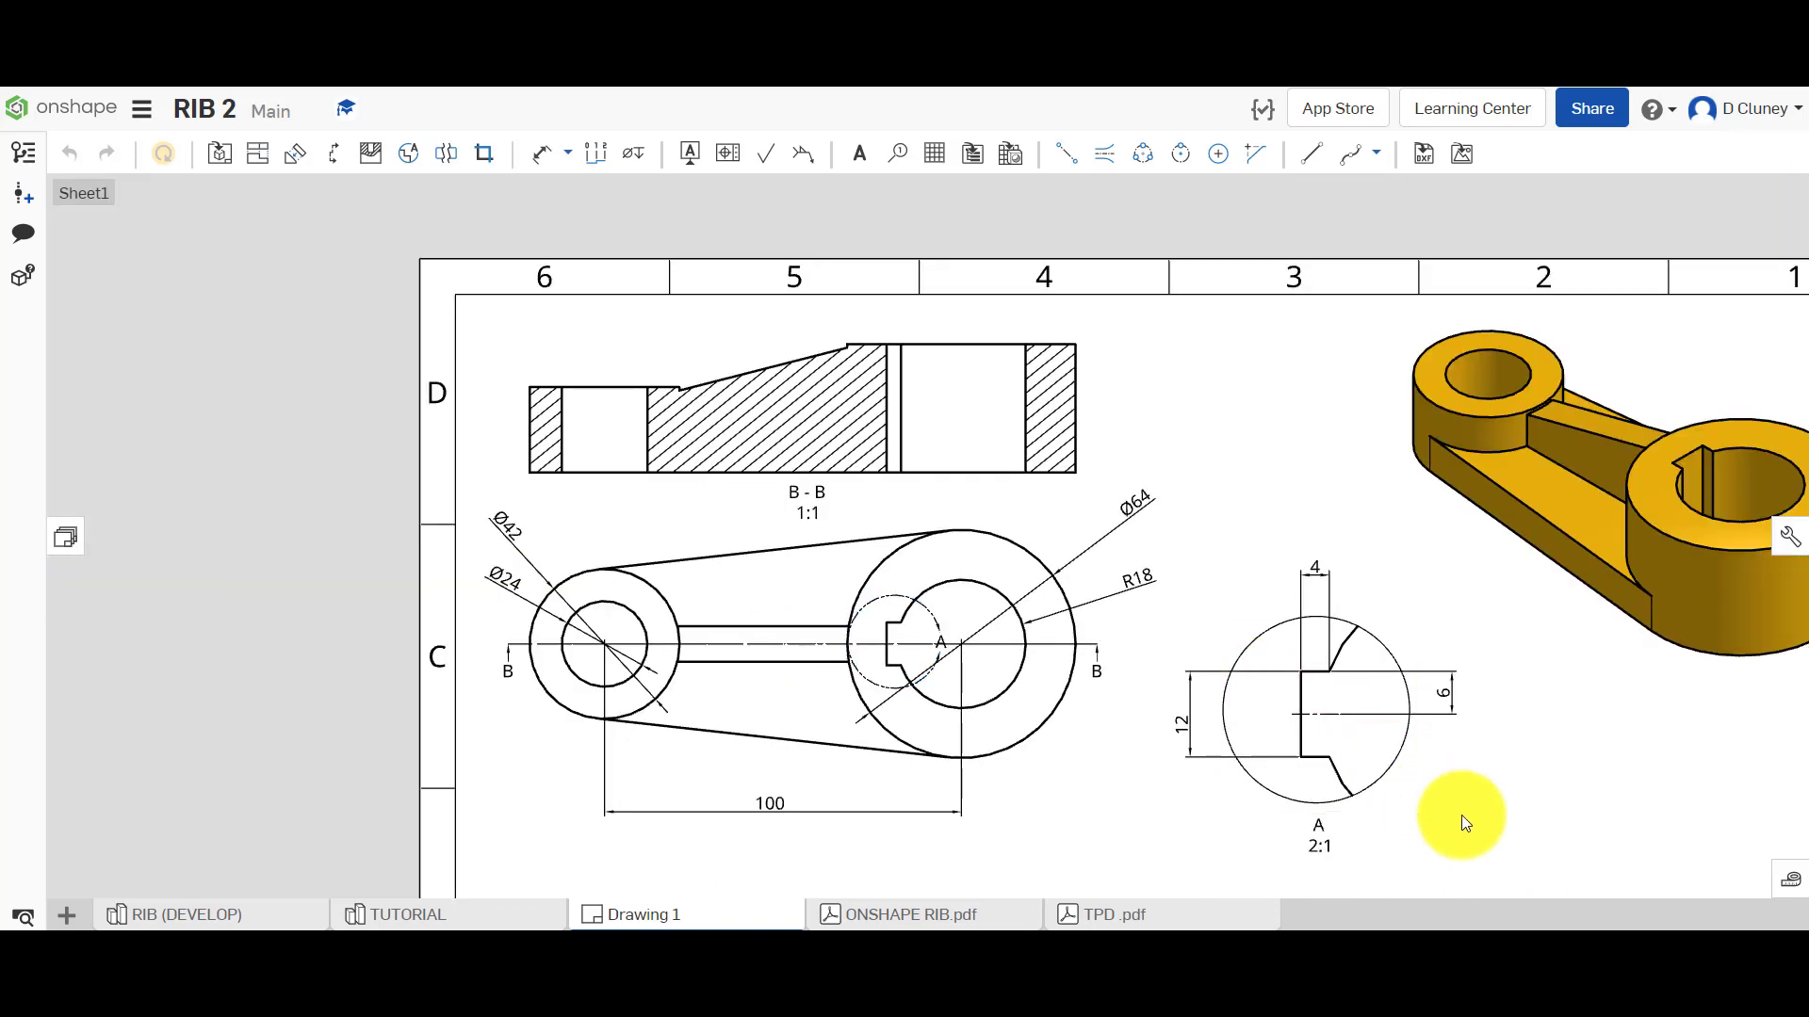
scroll(1449, 806, "up", 5)
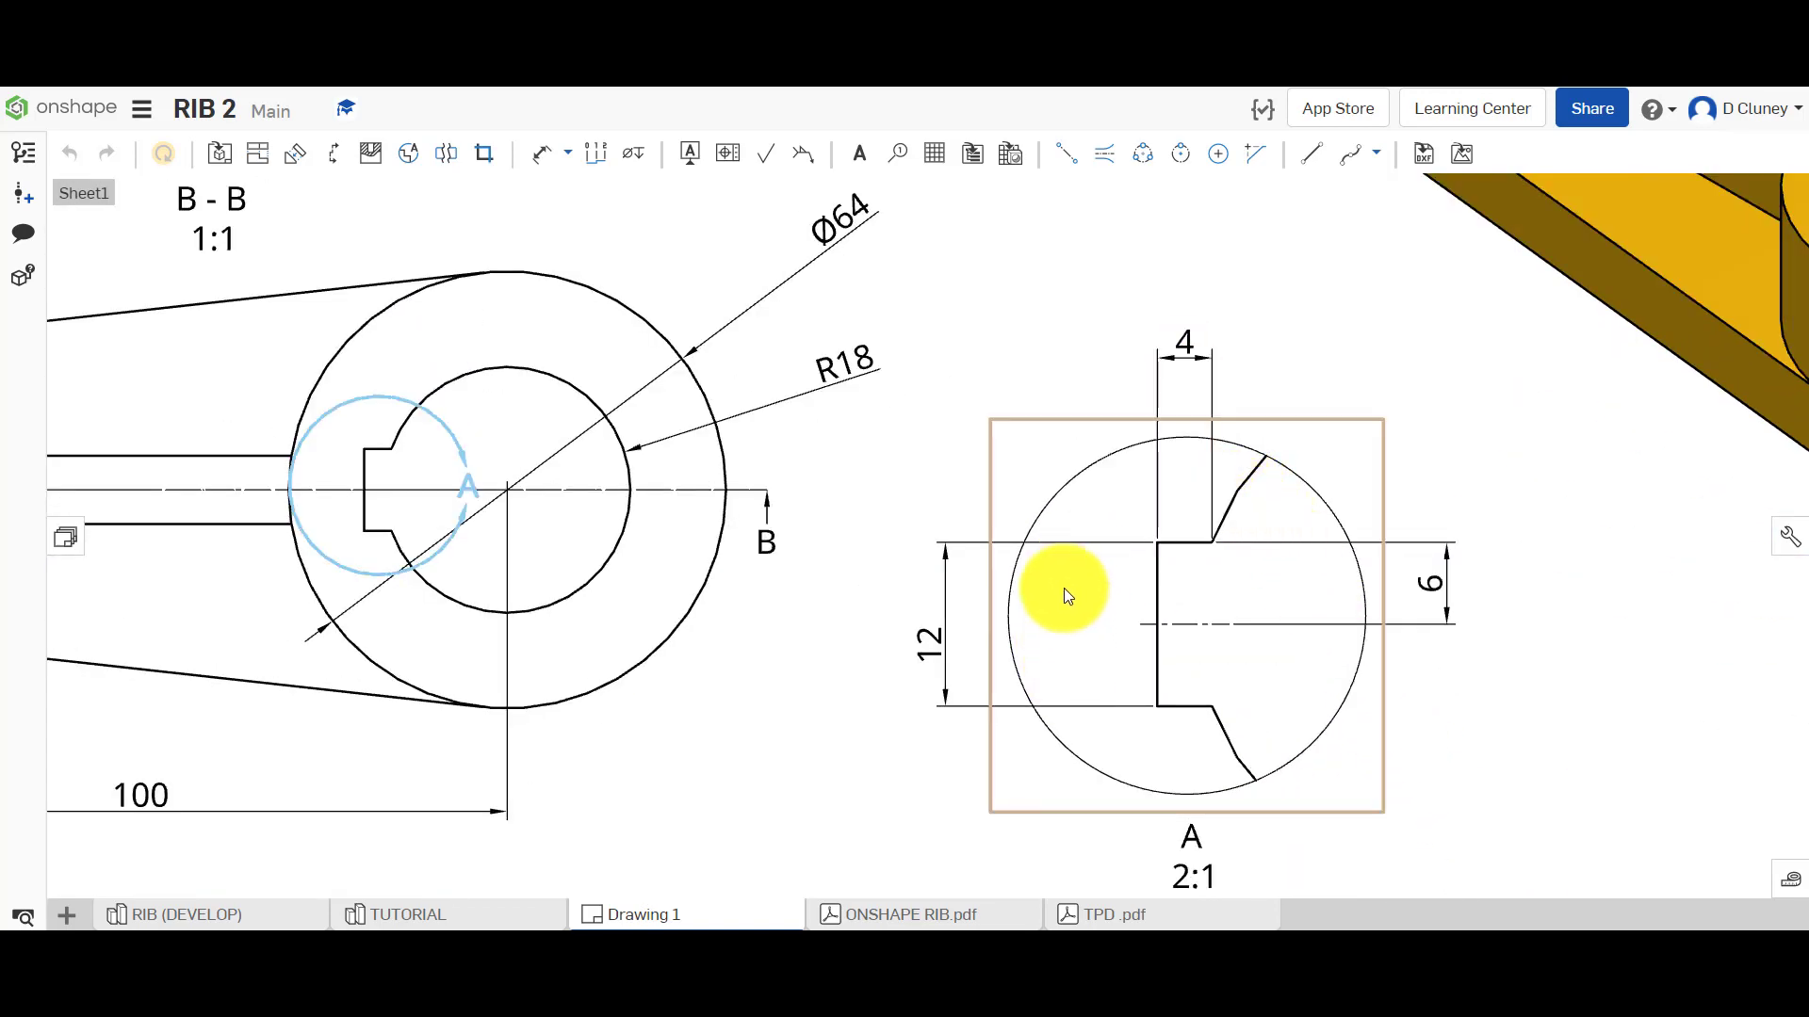
left_click(1432, 584)
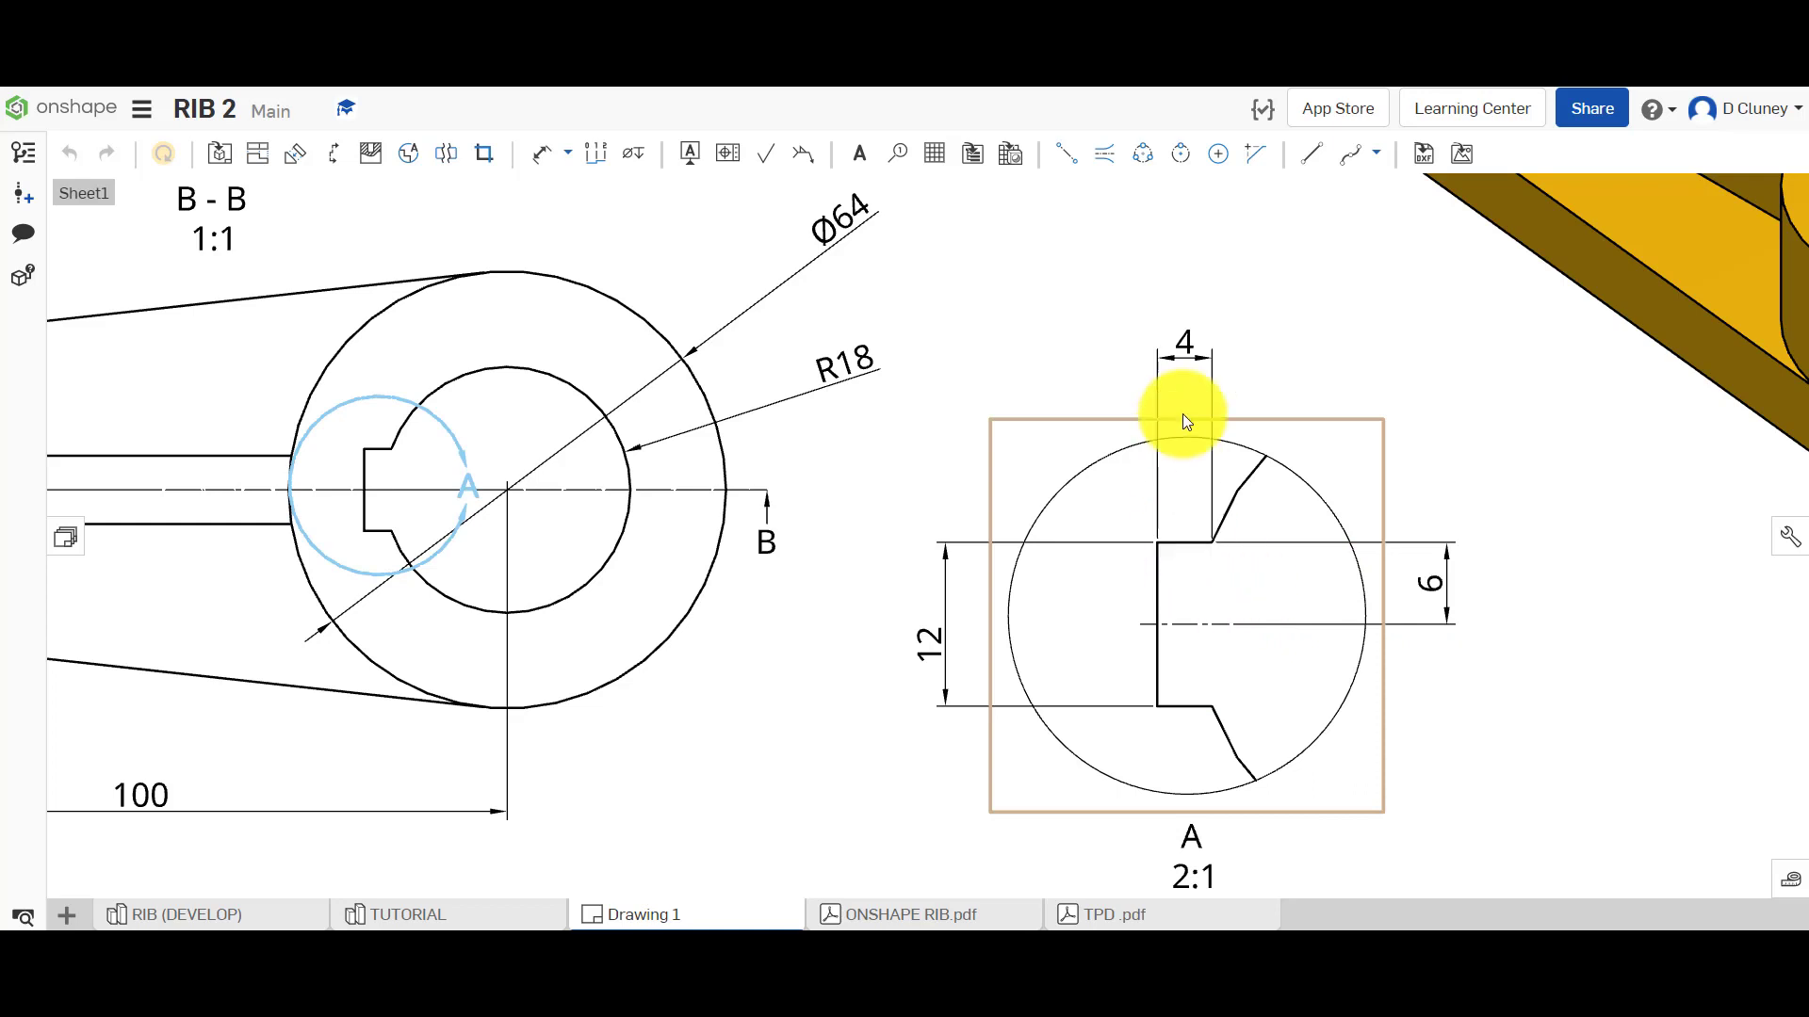
left_click(454, 913)
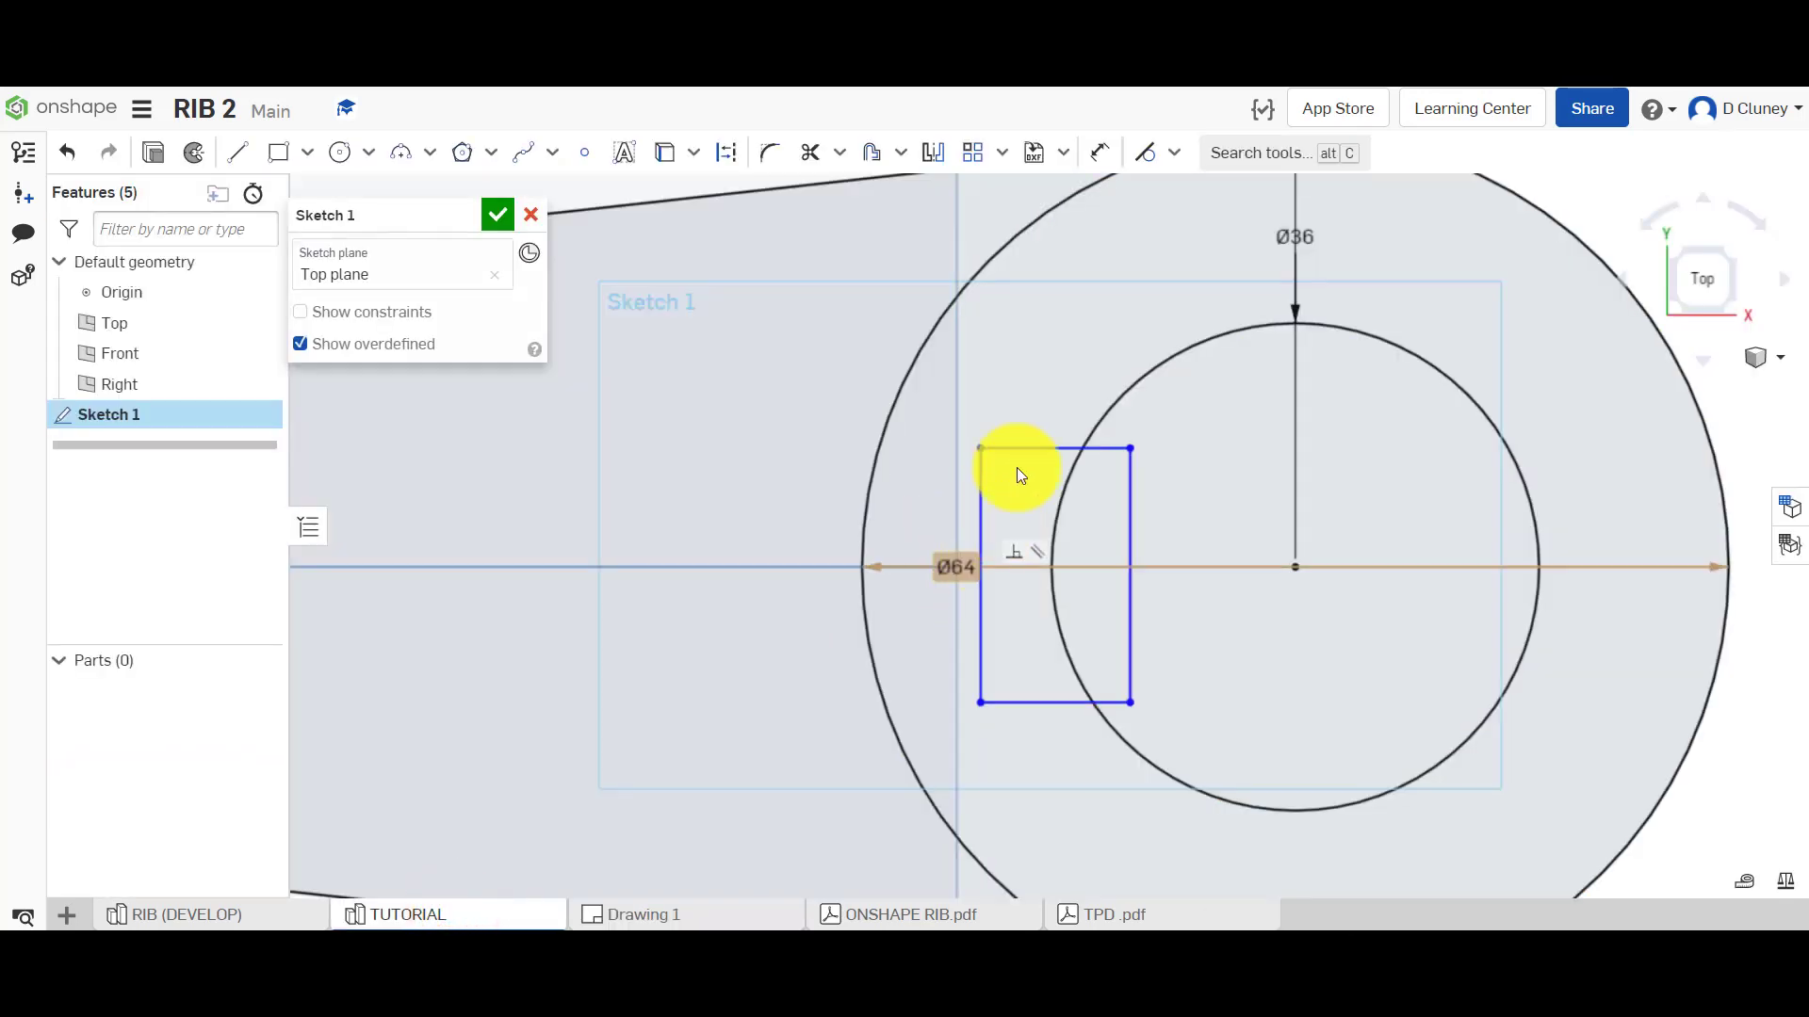
Dimension the keyway rectangle's left edge to 12
key("d")
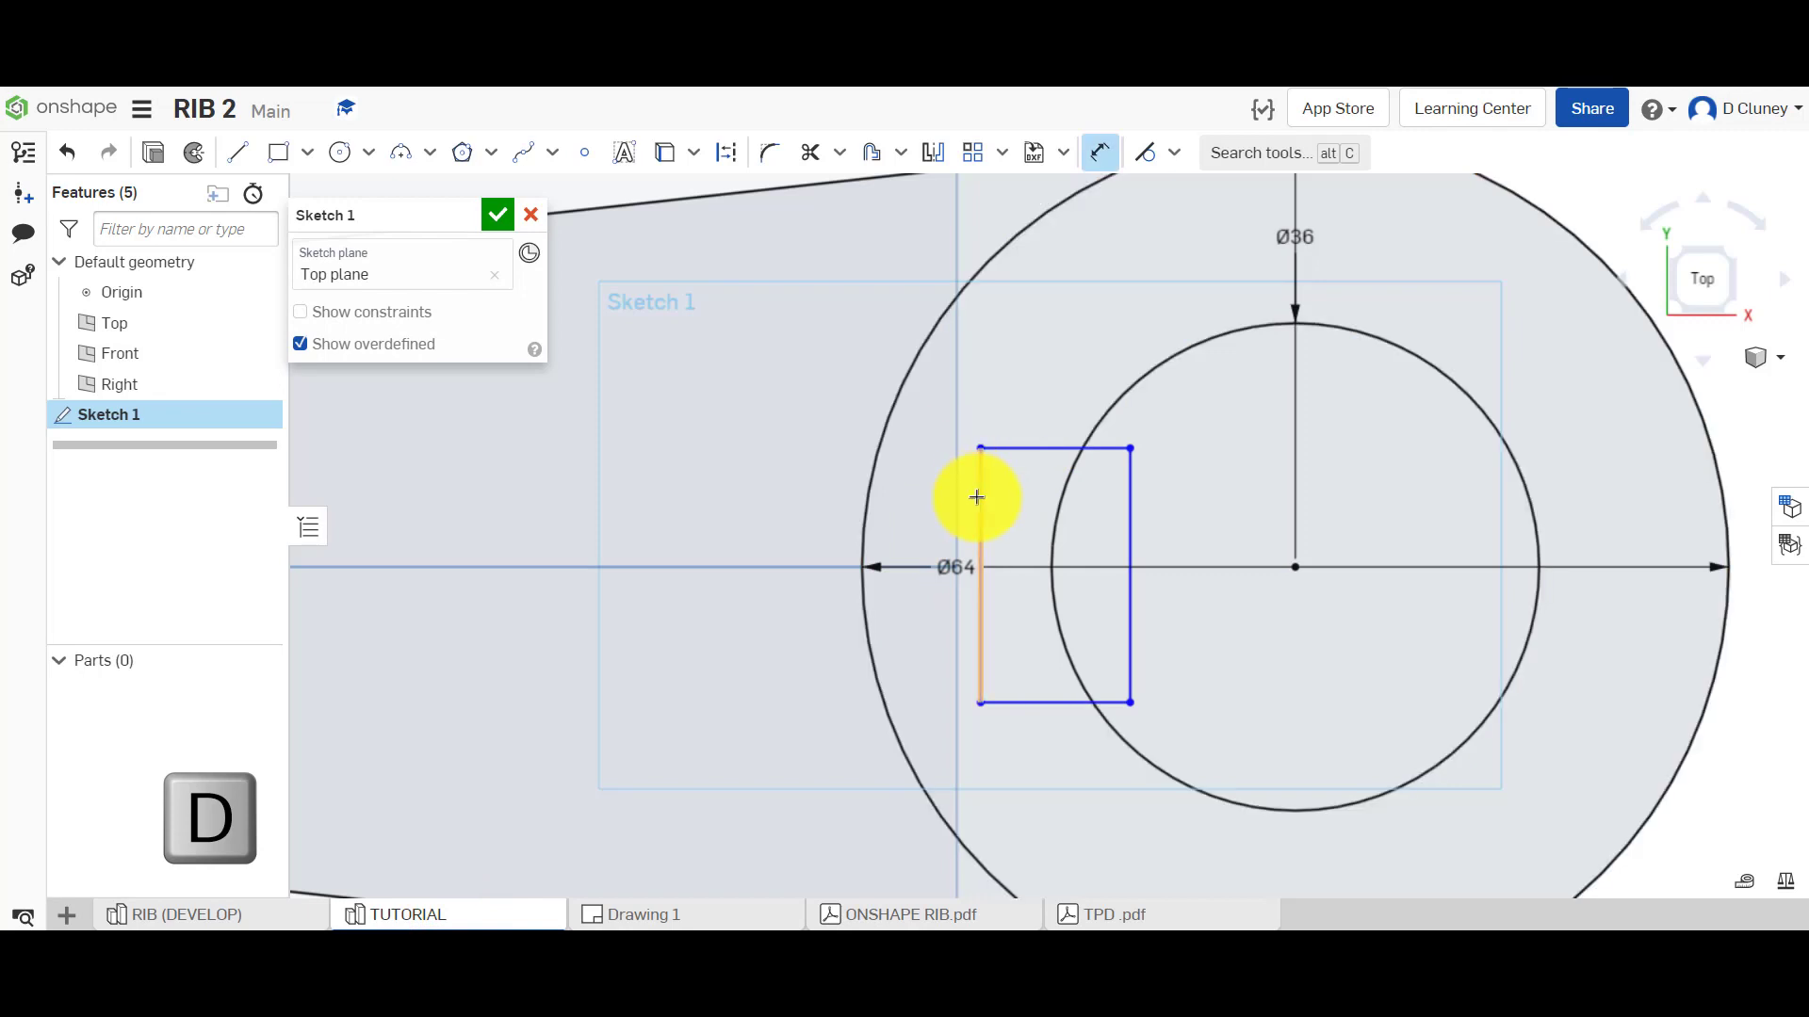
left_click(933, 500)
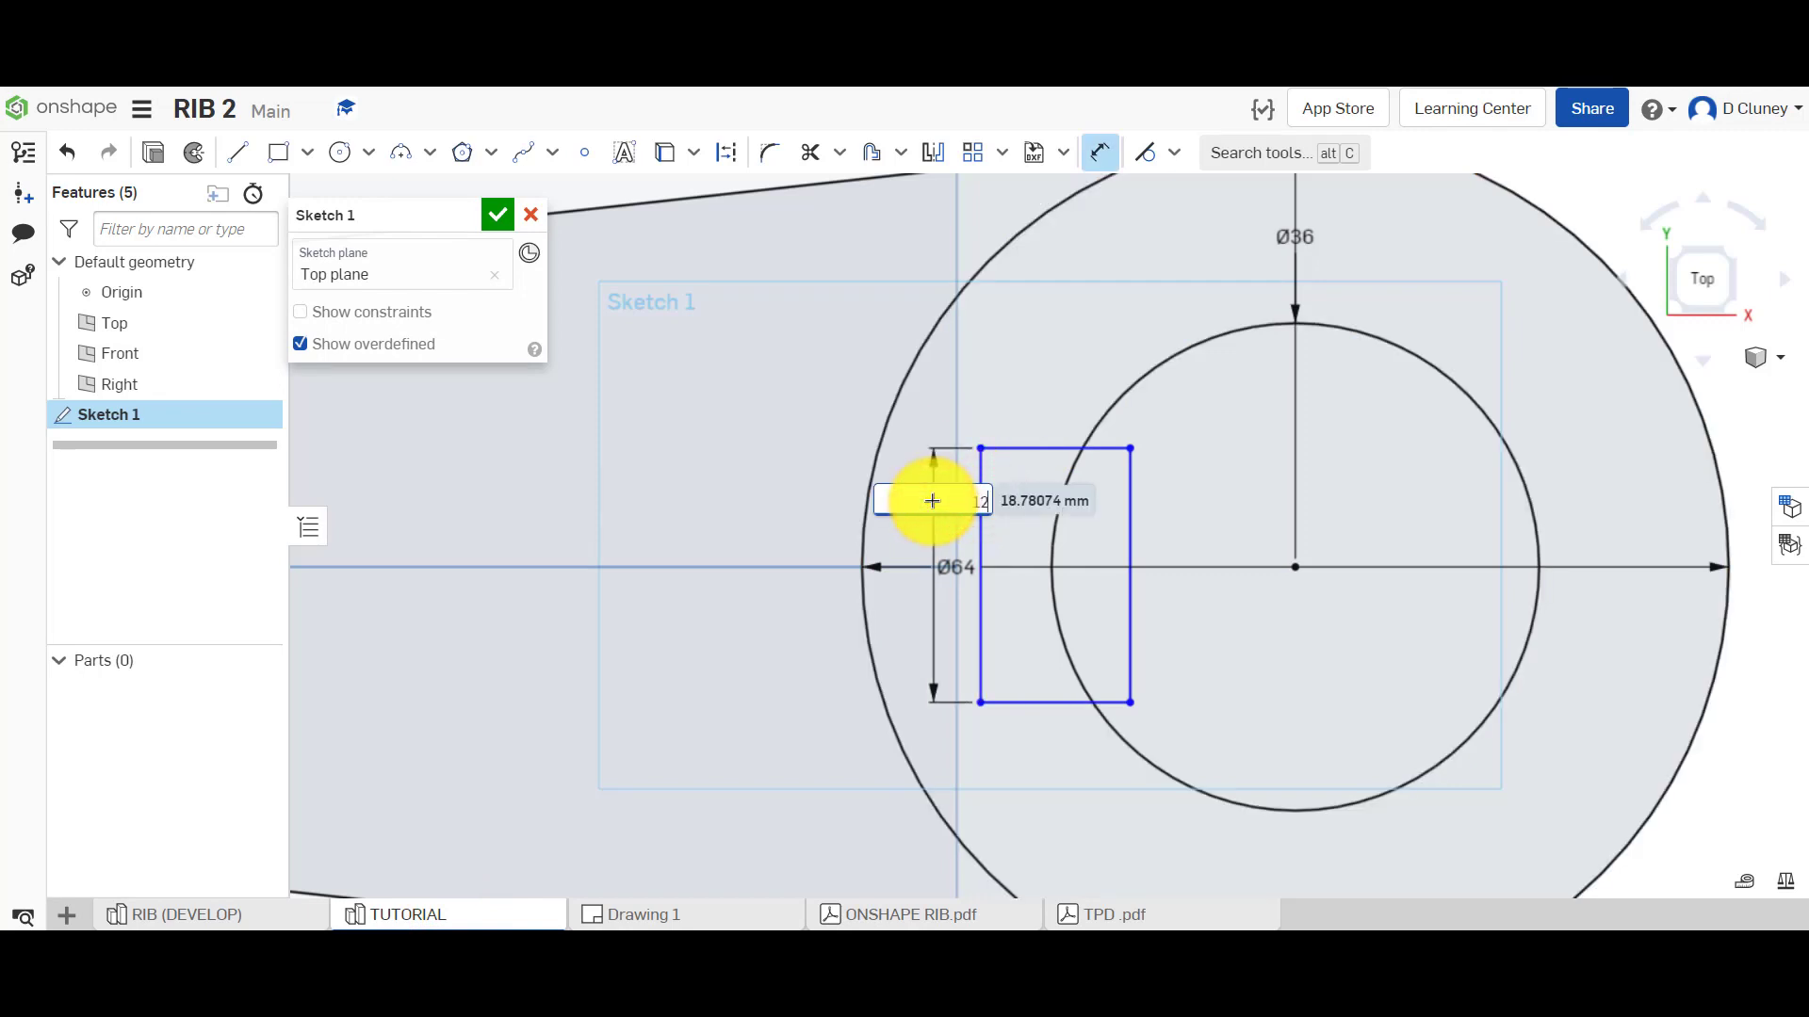
key("Return")
type("12")
key("Return")
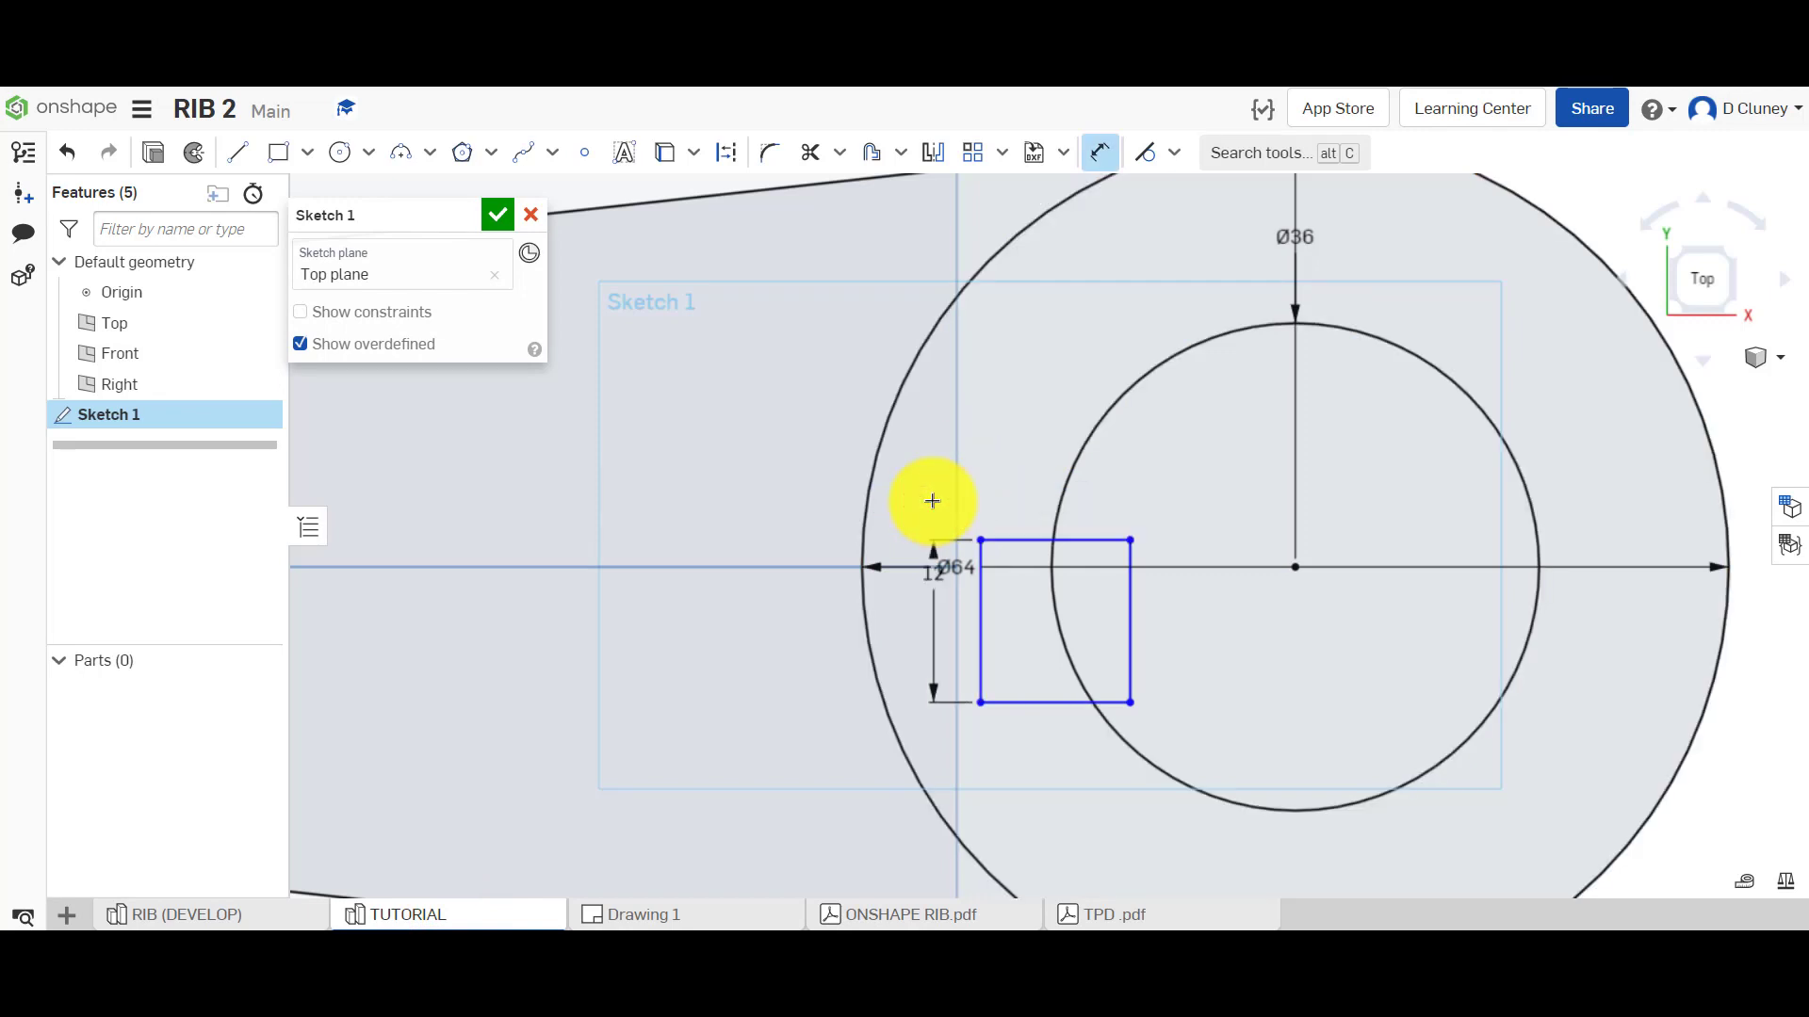
Dimension the rectangle's top edge 6 above the Ø36 hole's centre point
left_click(1076, 537)
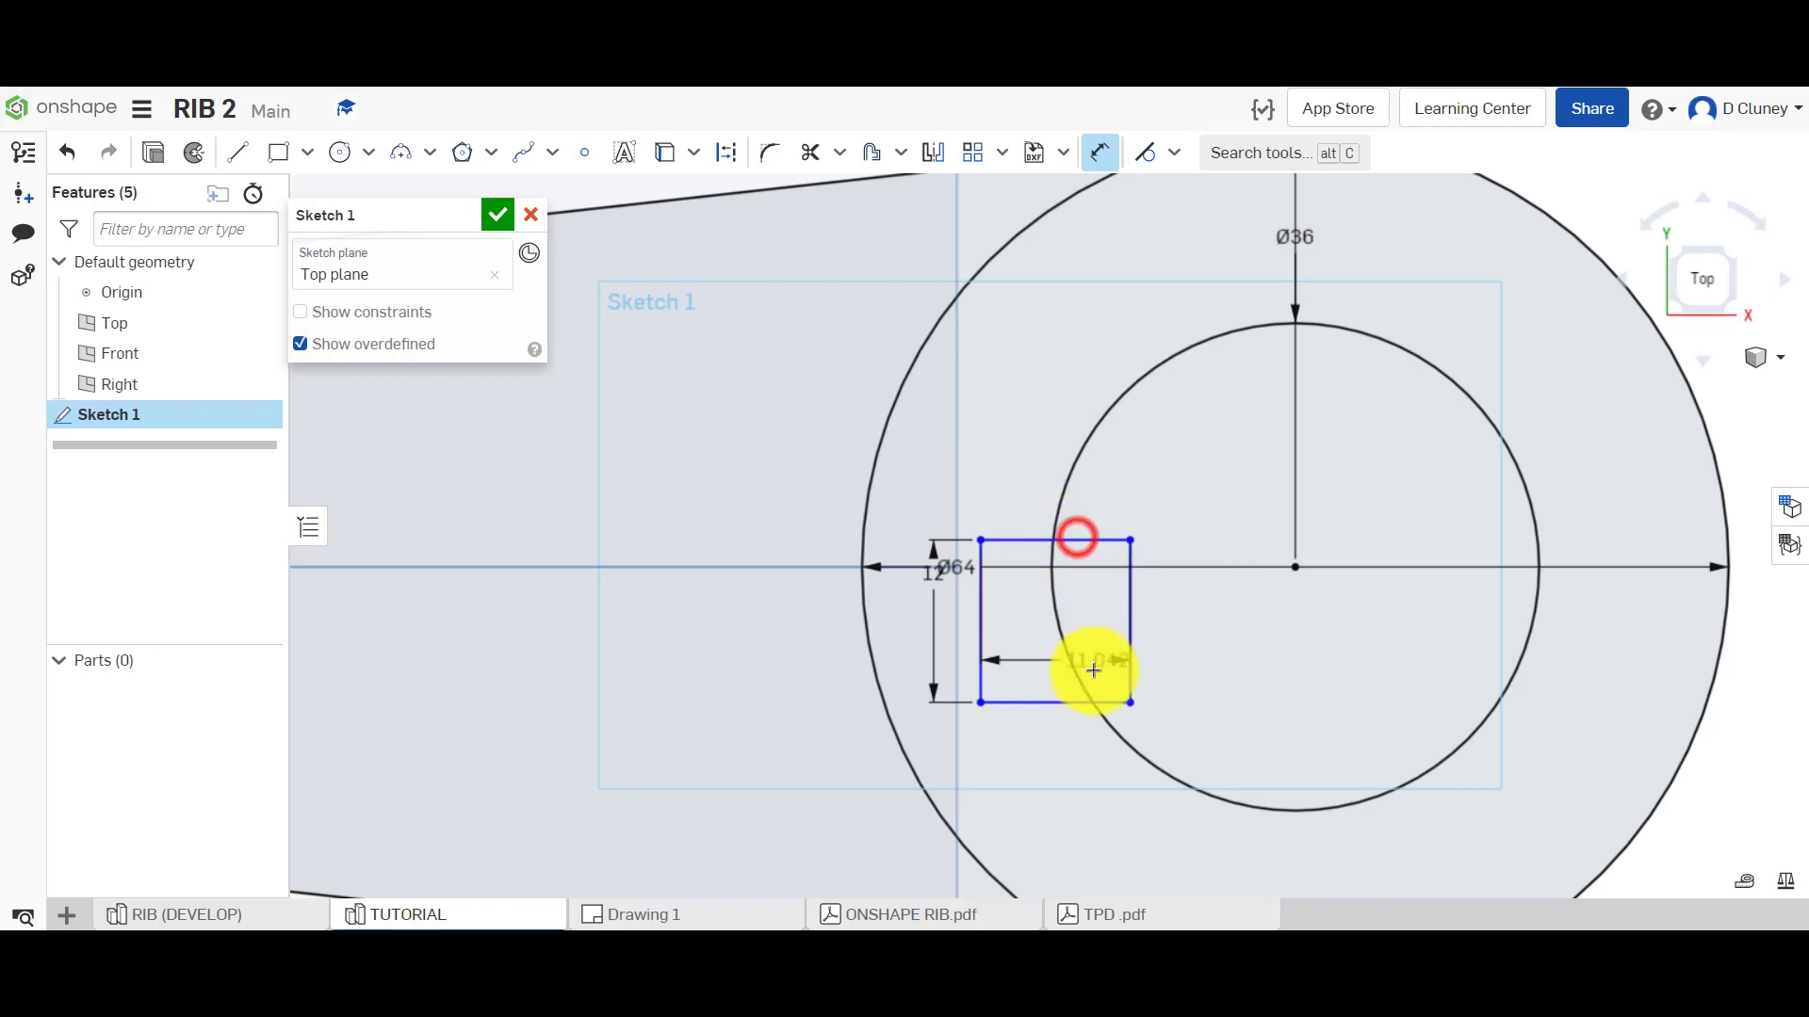
left_click(1295, 566)
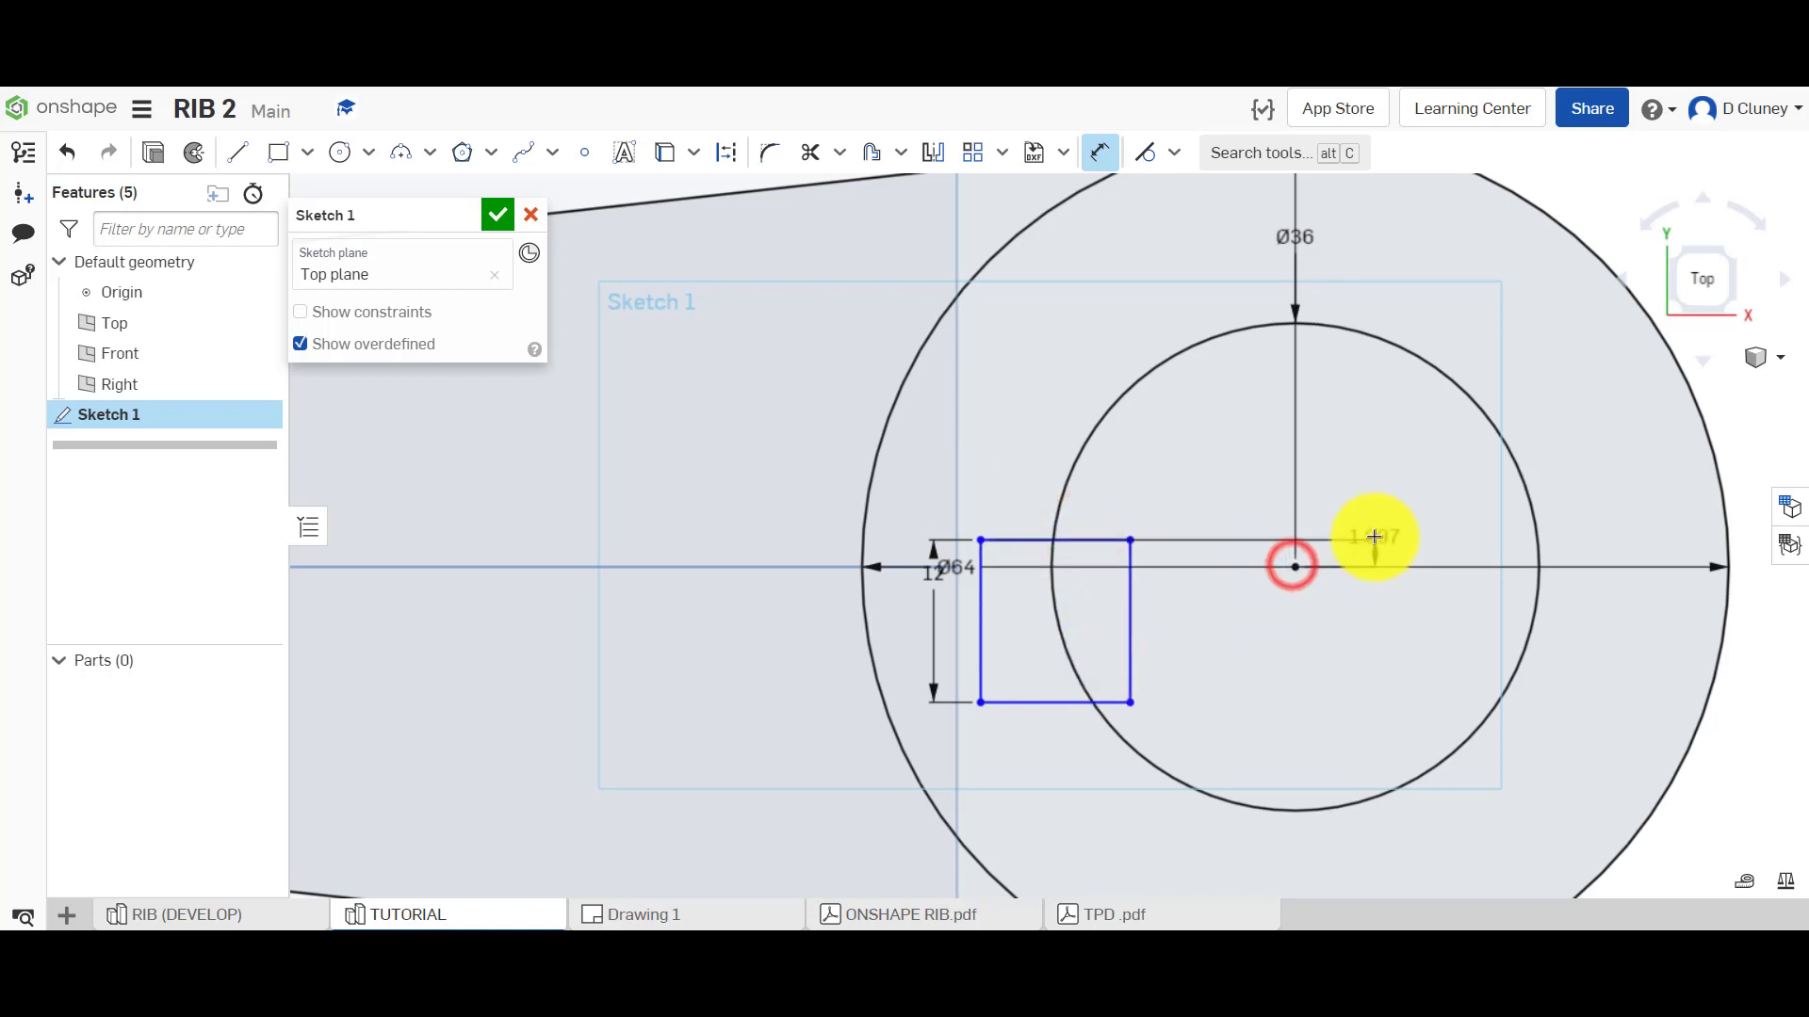
left_click(1370, 546)
type("6")
key("Return")
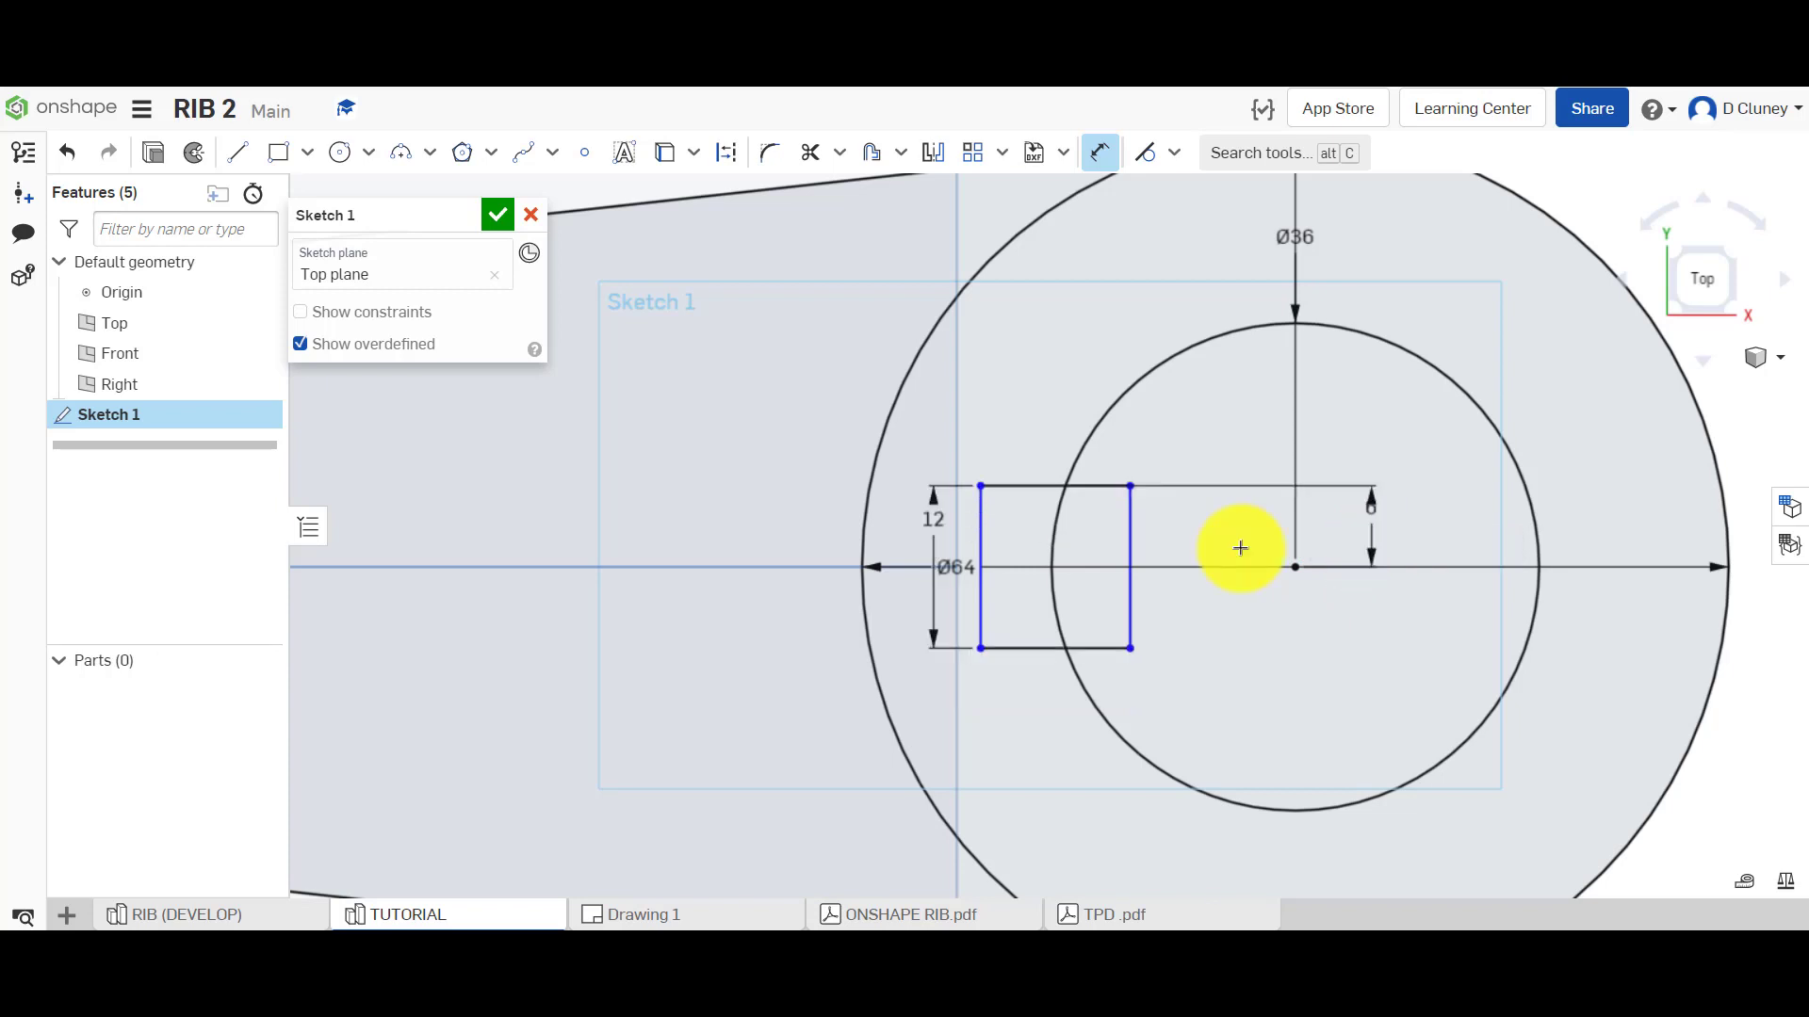
left_click(806, 156)
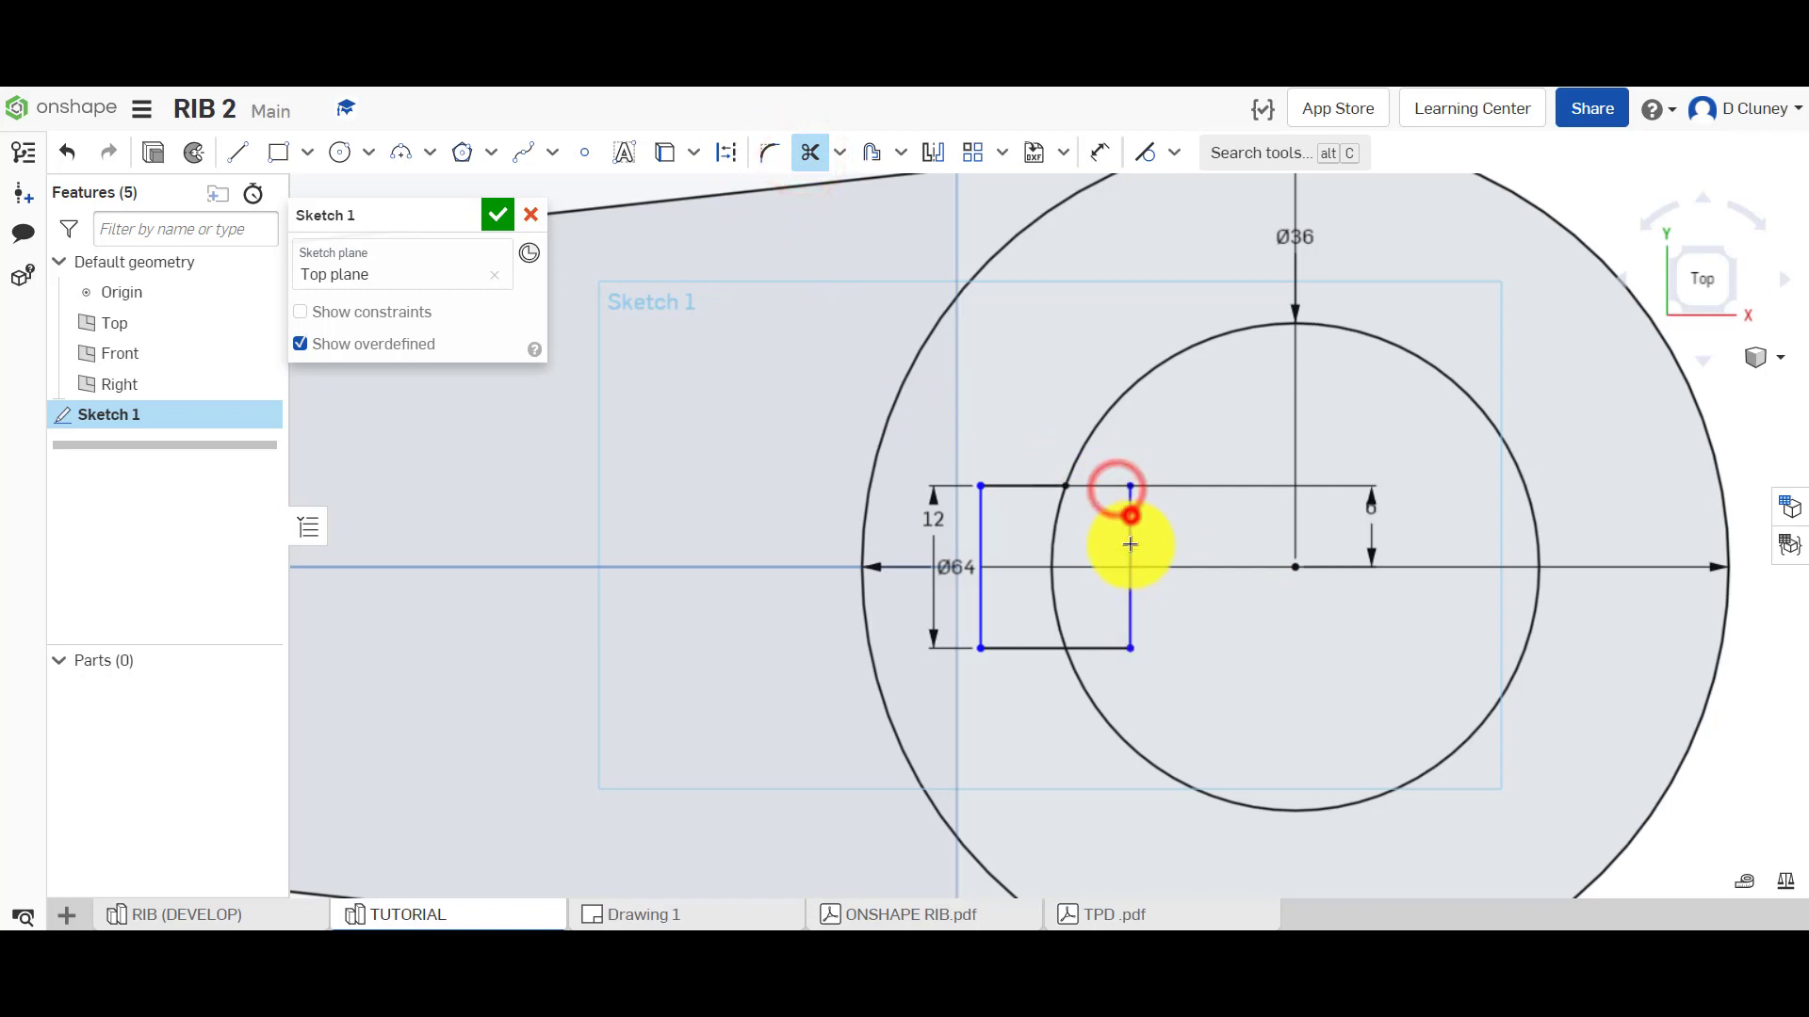
Trim the rectangle's right and bottom edges and the hole arc inside the keyway
left_click(1130, 519)
left_click(1116, 647)
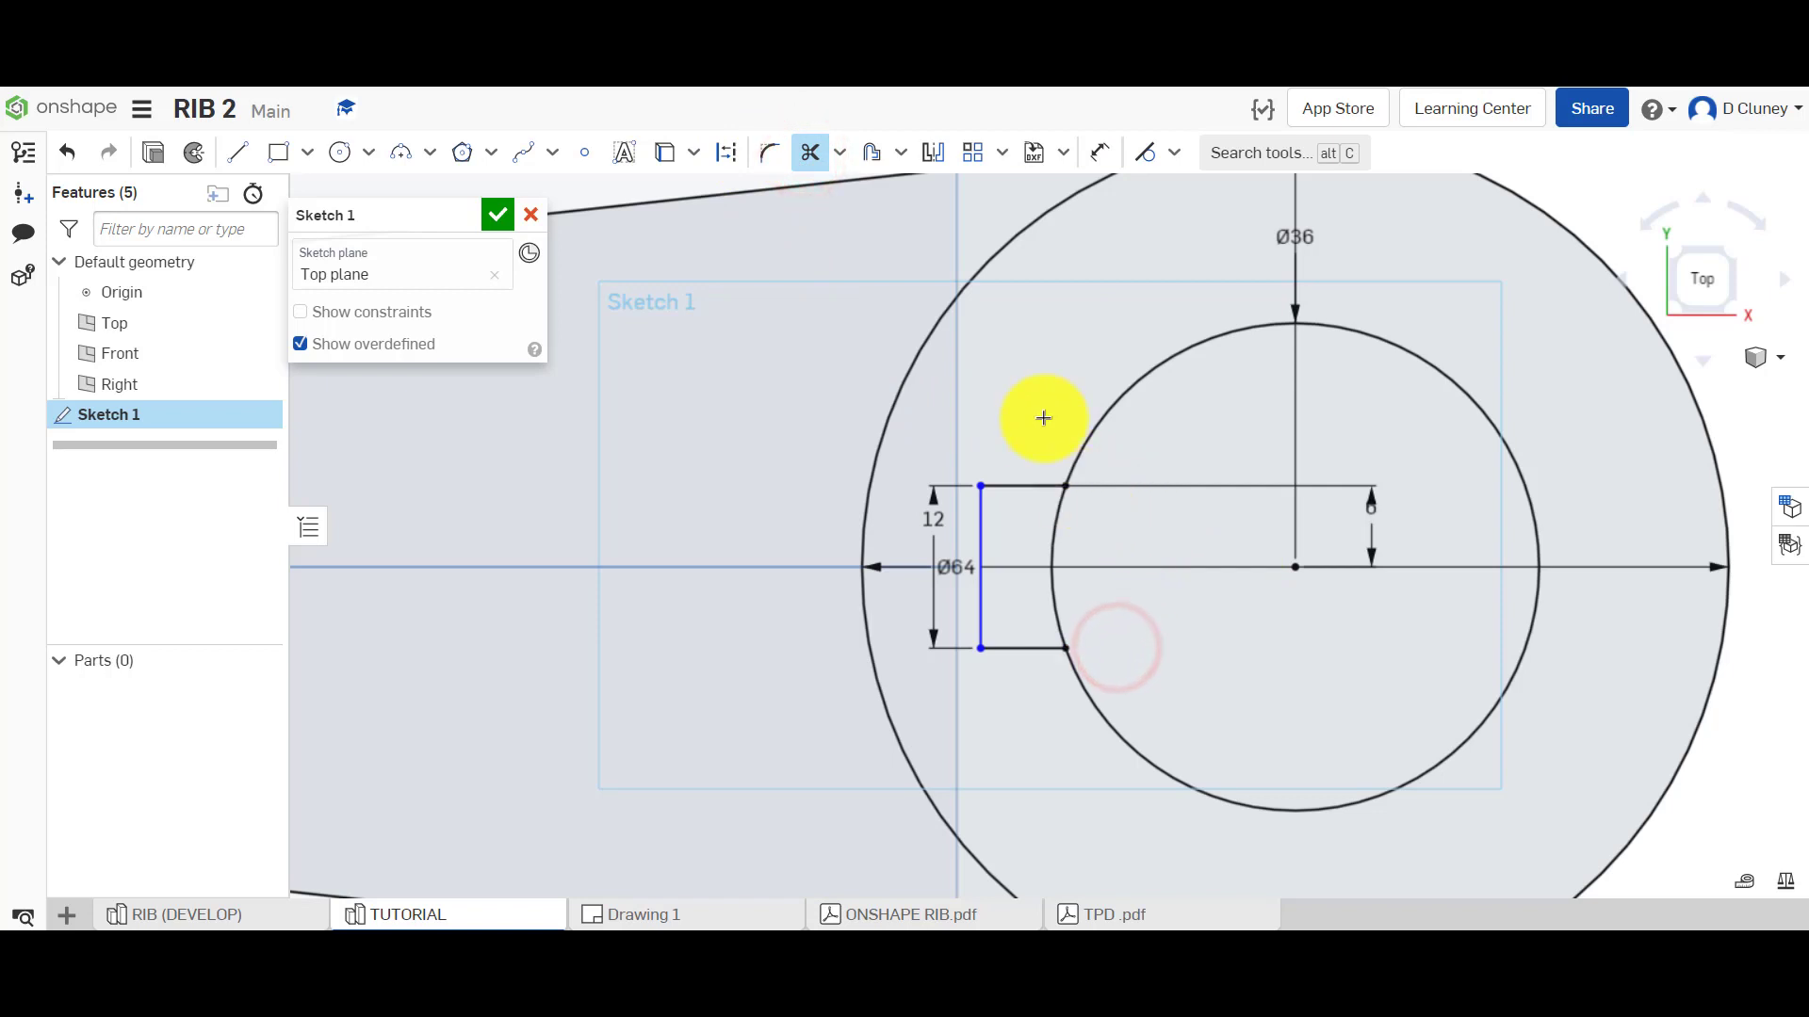
left_click(1058, 519)
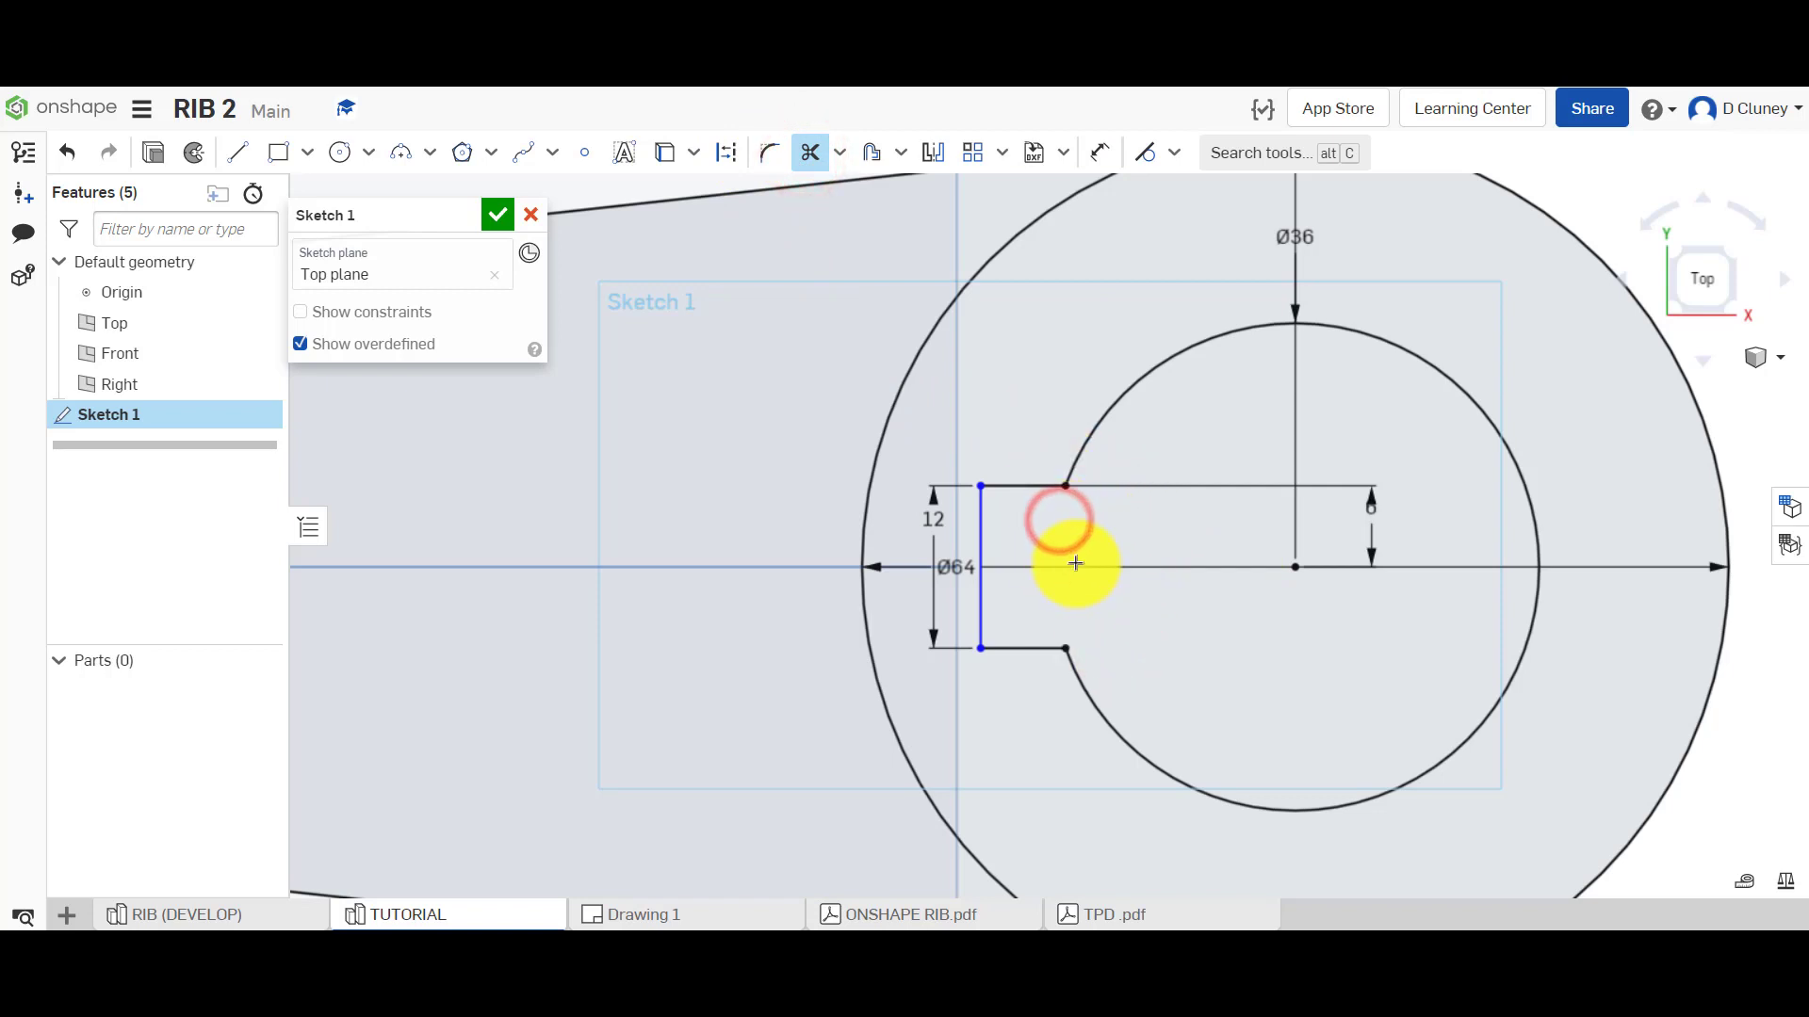
Dimension the keyway's left edge 4 from the hole's edge
key("d")
left_click(1039, 488)
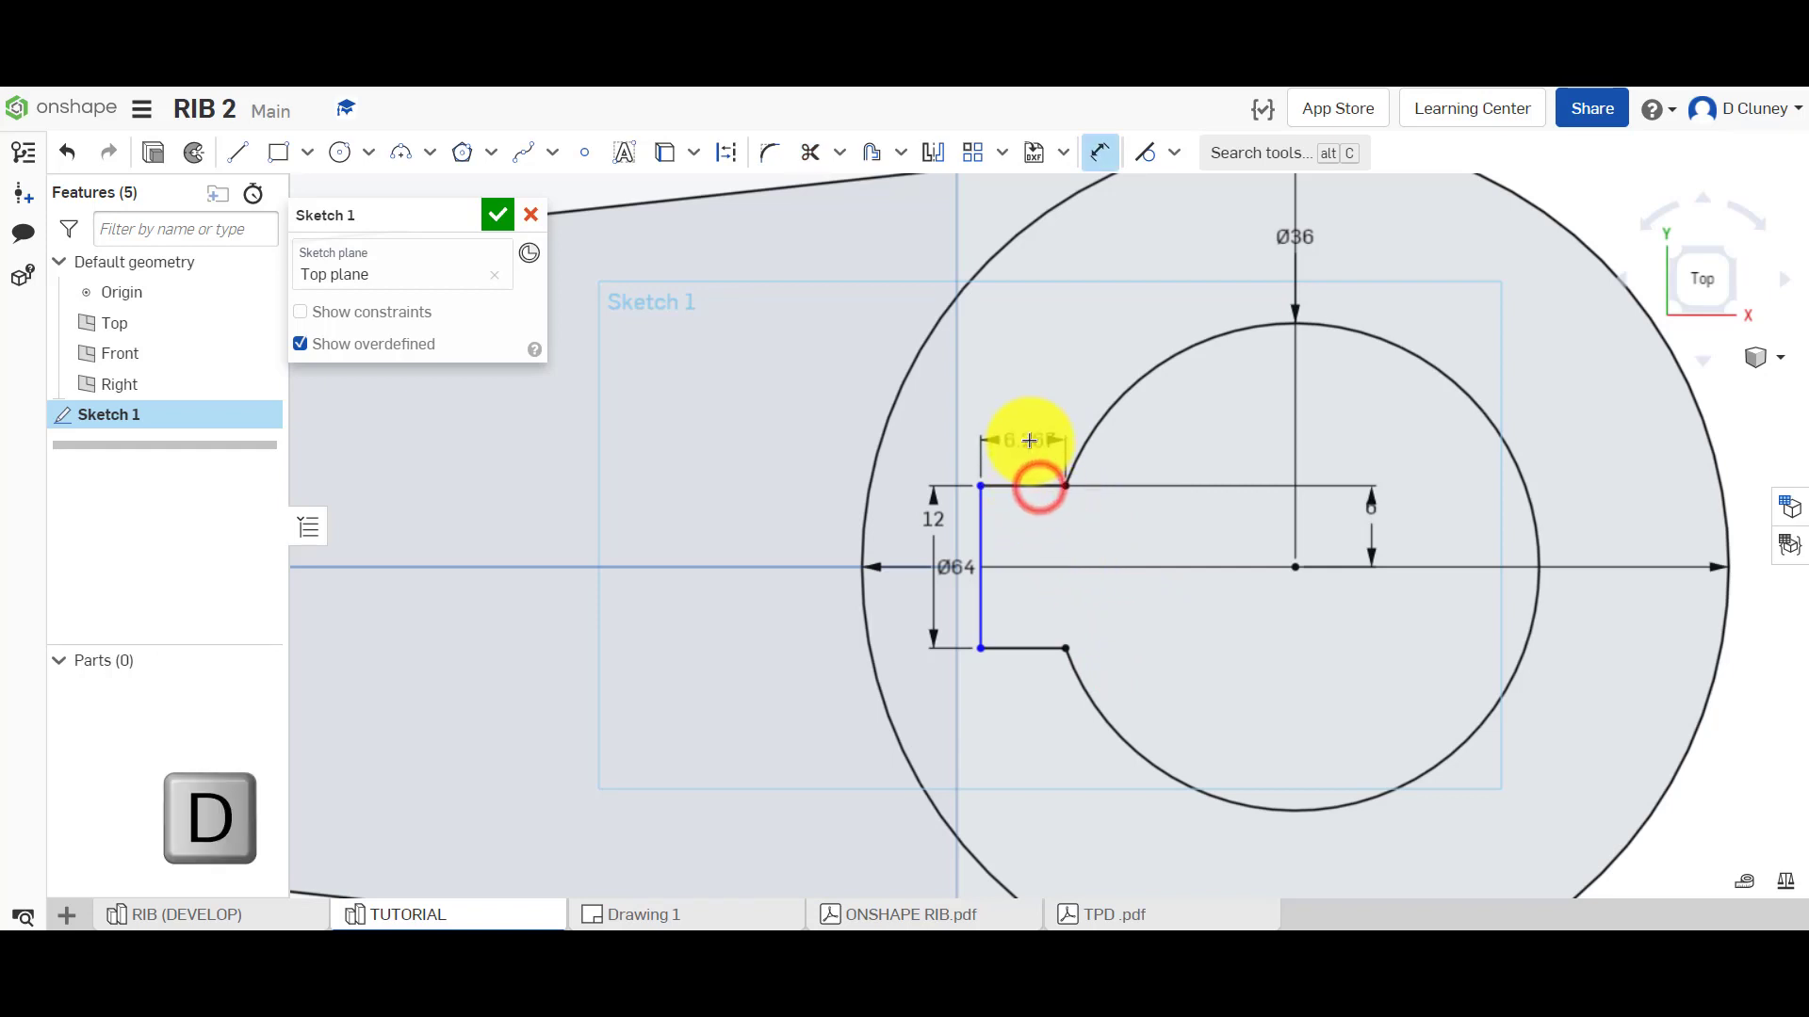
left_click(1030, 441)
type("4")
key("Return")
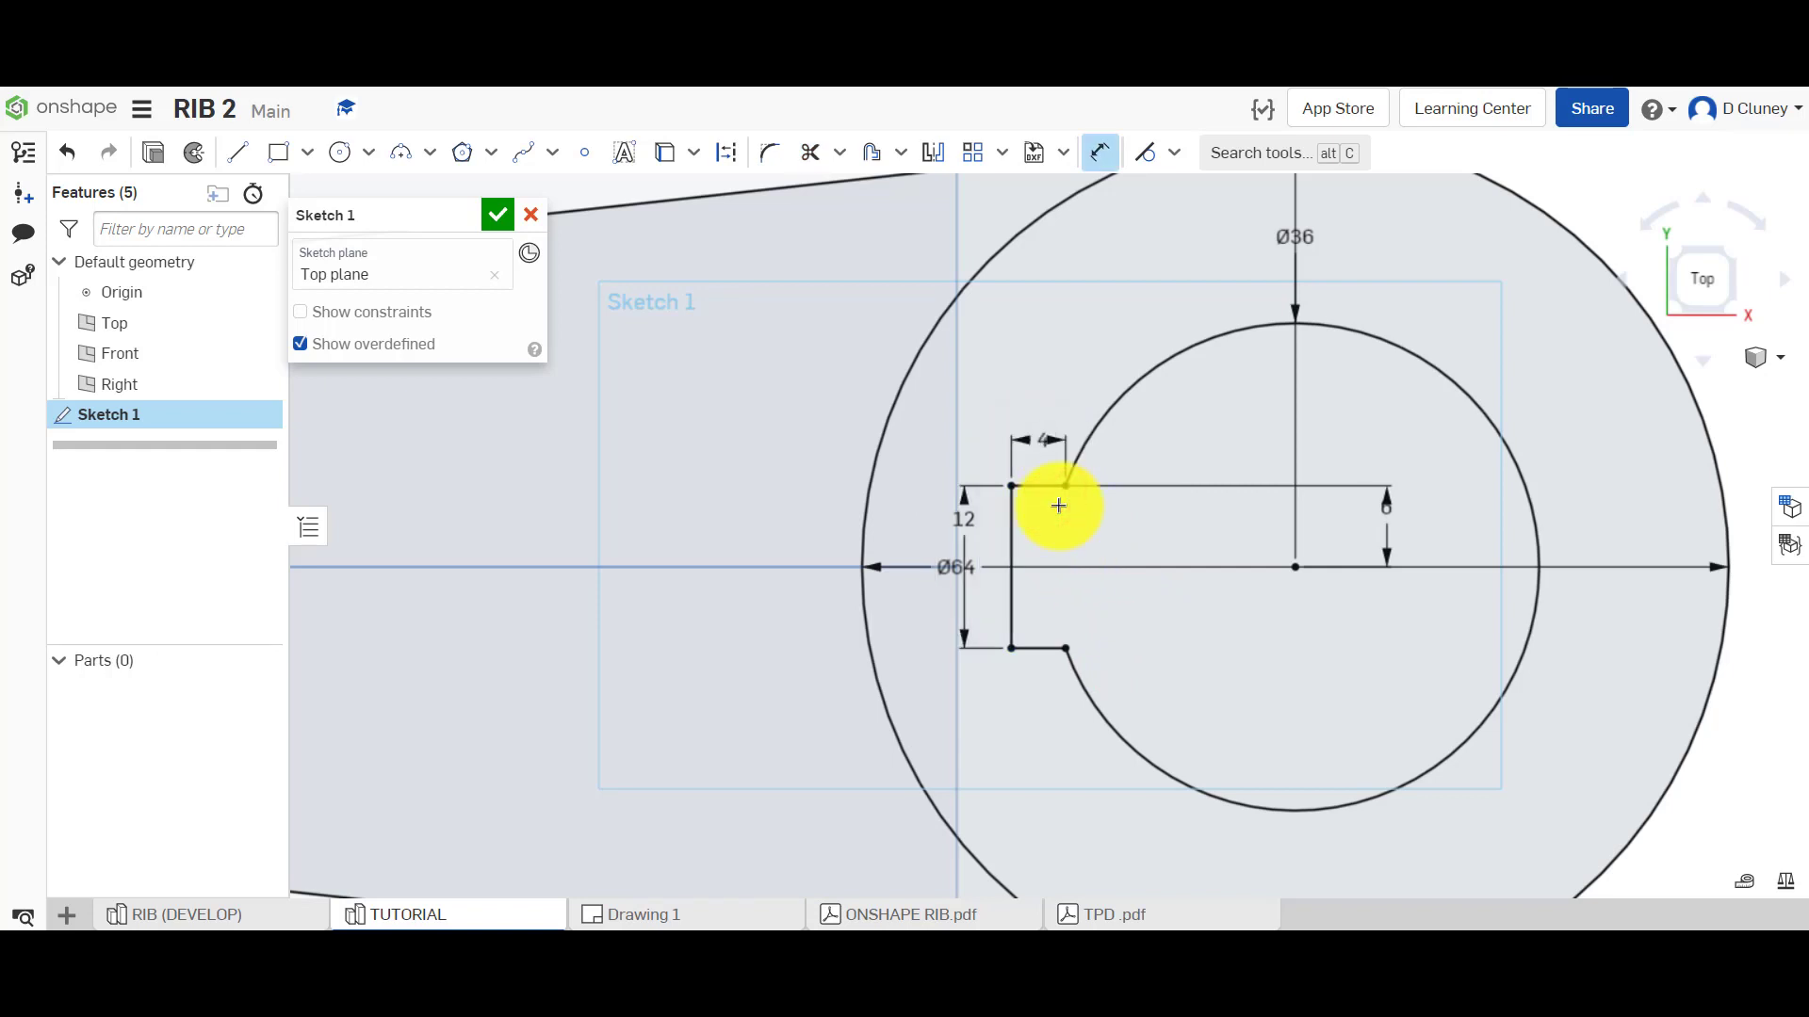
scroll(1058, 506, "down", 6)
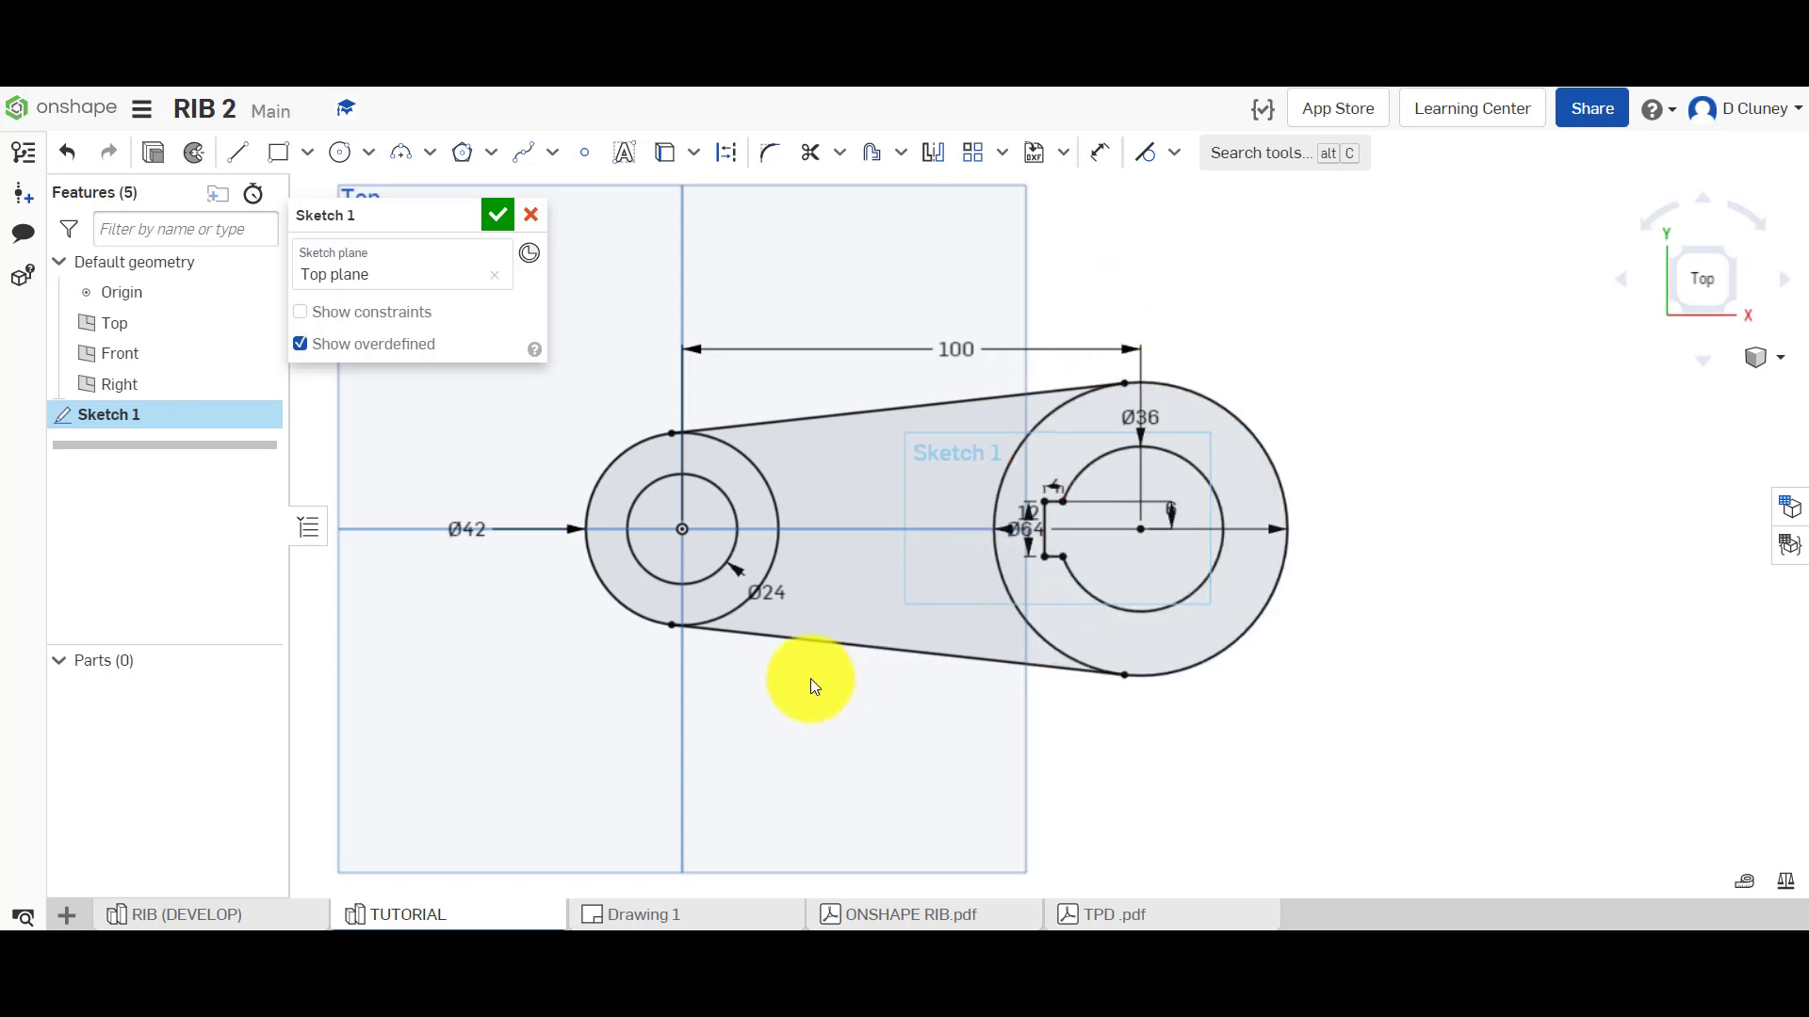
left_click(675, 912)
scroll(710, 713, "up", 4)
scroll(710, 712, "down", 3)
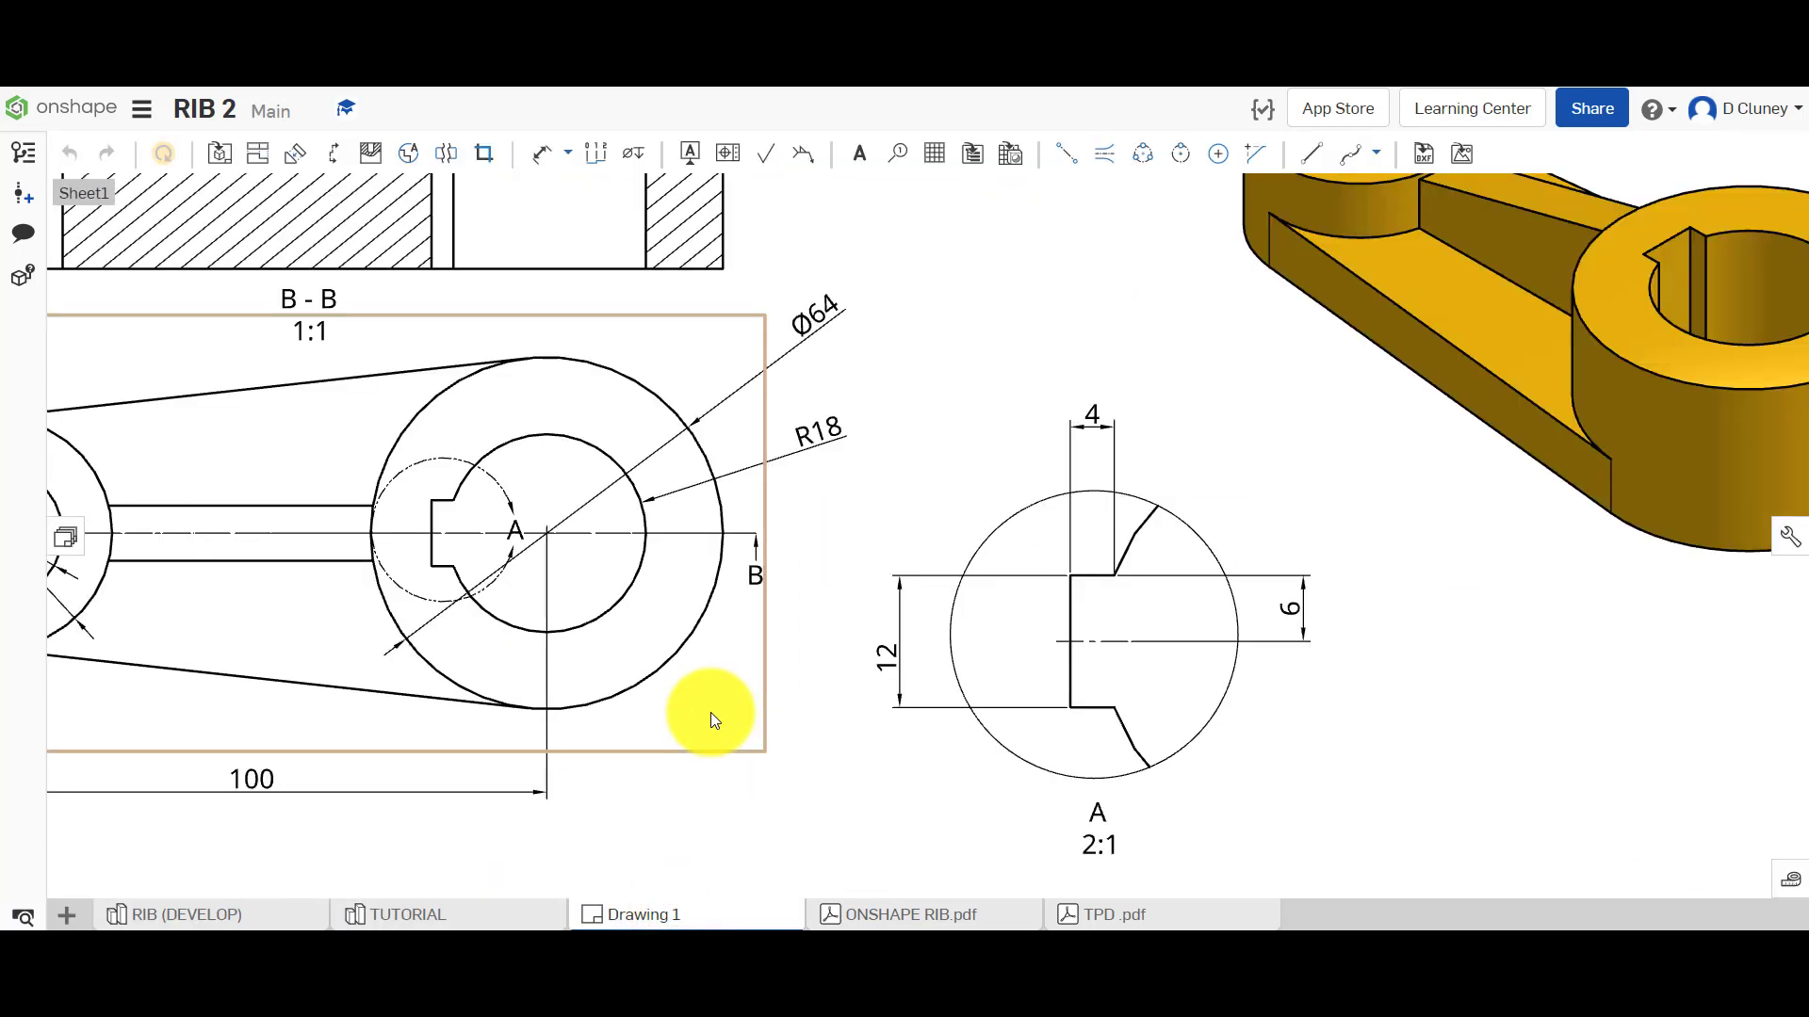
key("f")
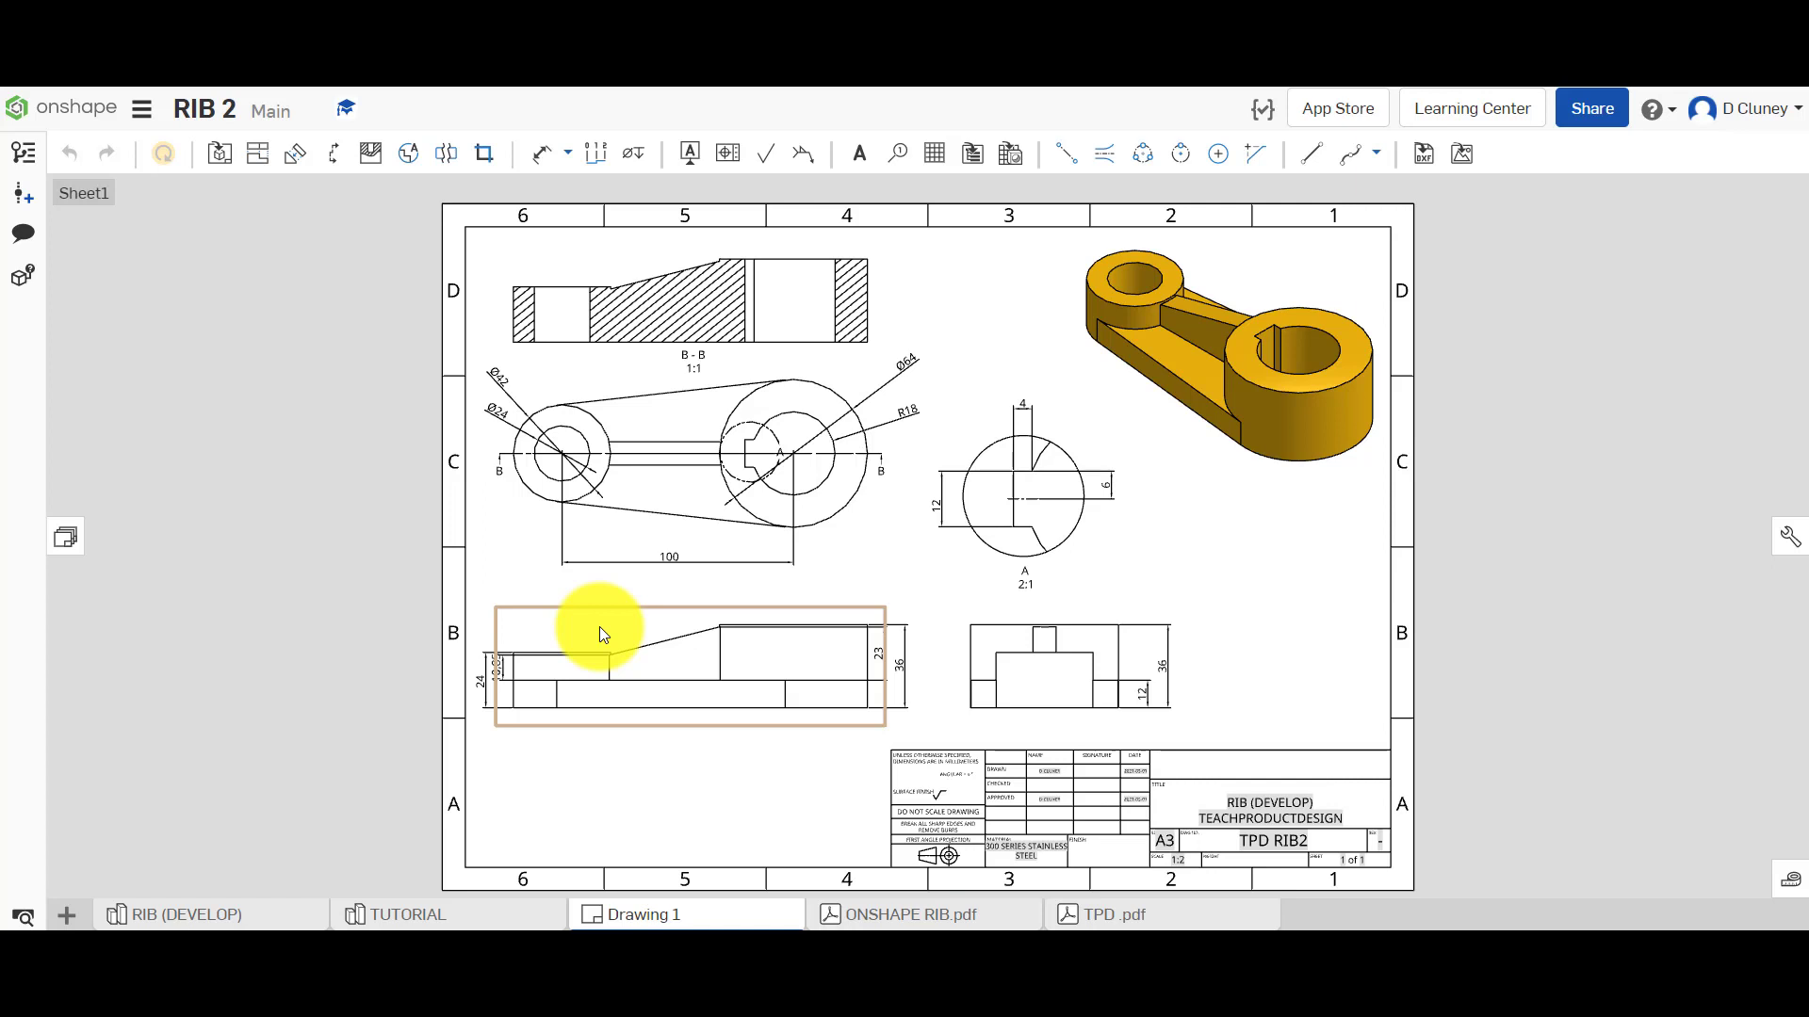
left_click(438, 910)
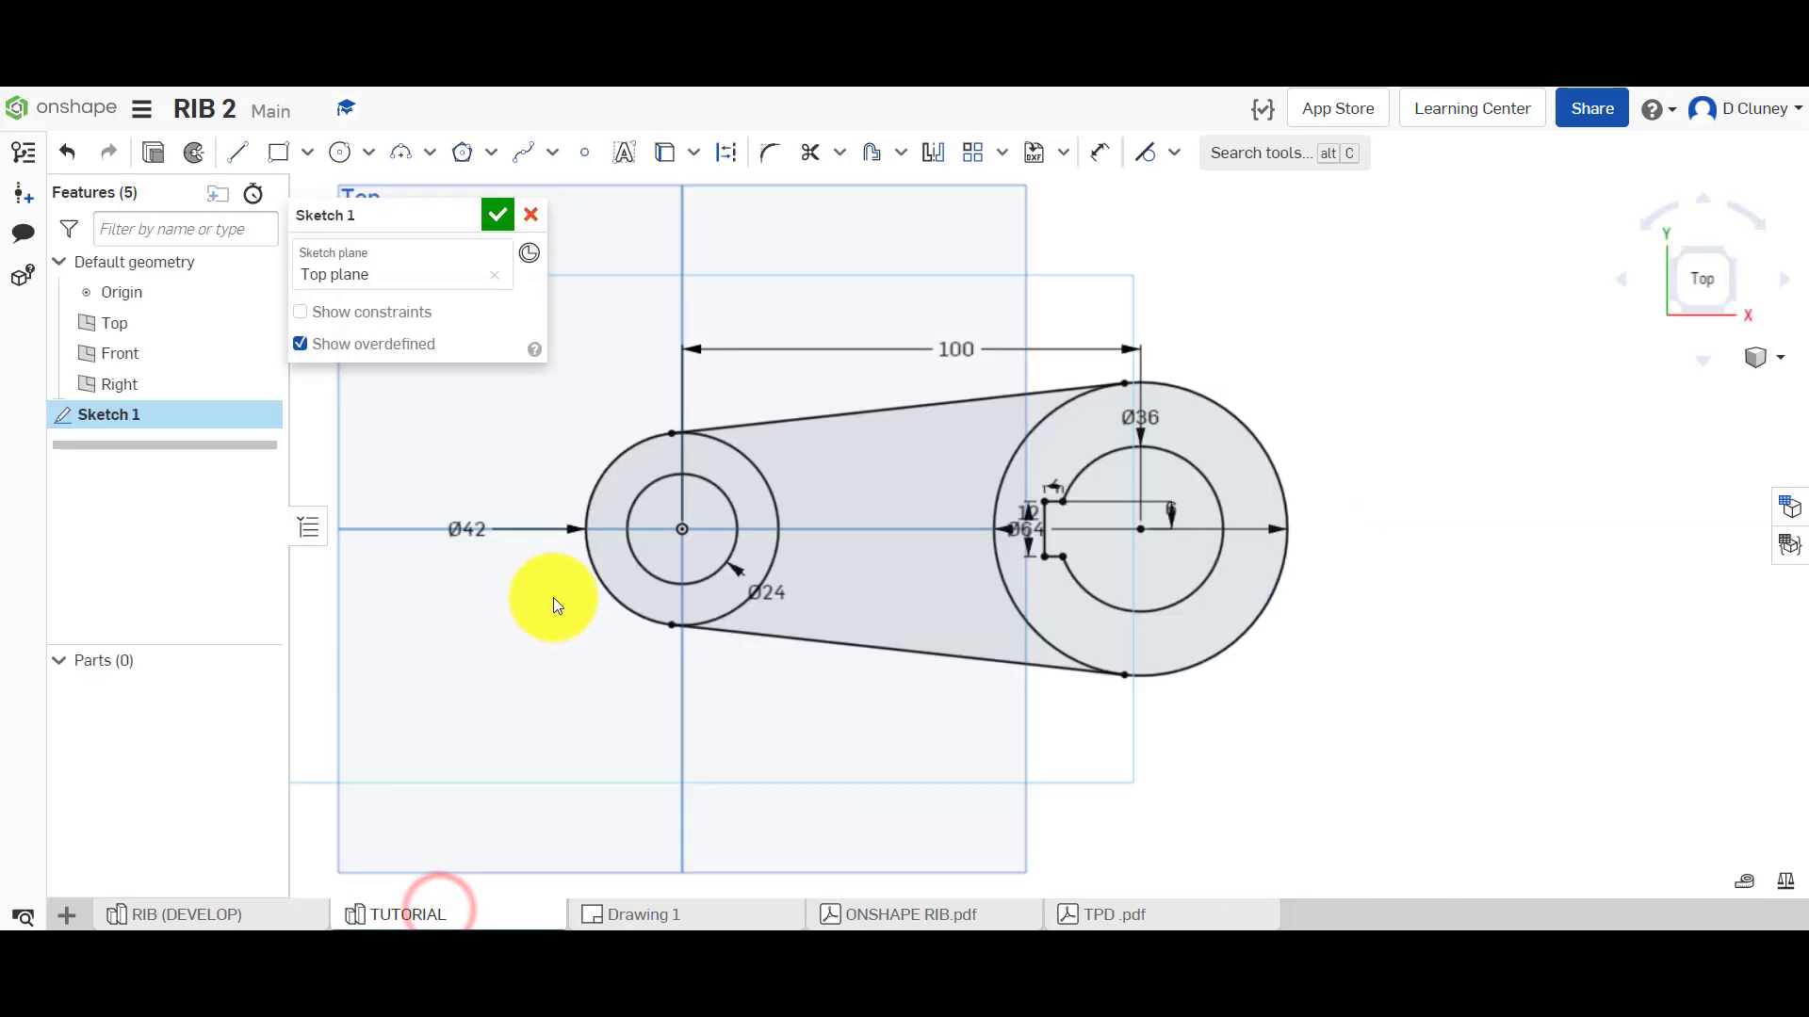
Preview Sketch 1 as a 25 mm blind Extrude 1 in isometric view, checking heights on the drawing
left_click(158, 154)
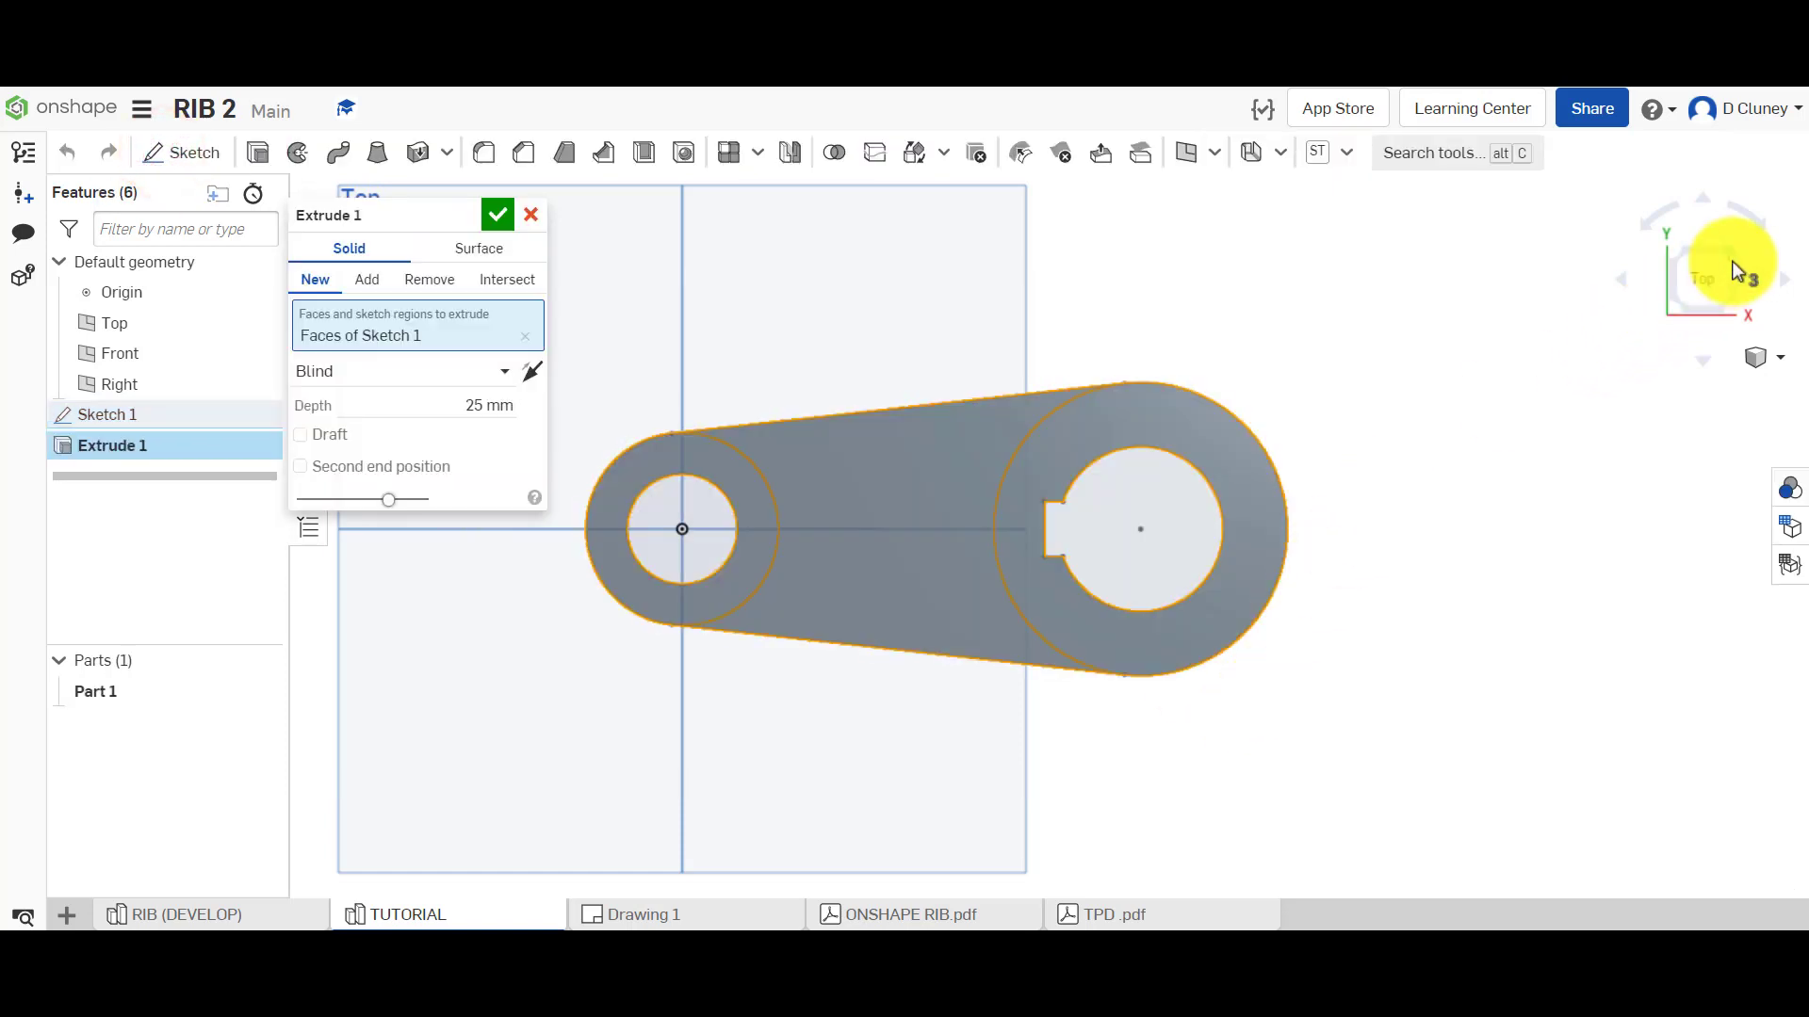
left_click(1733, 263)
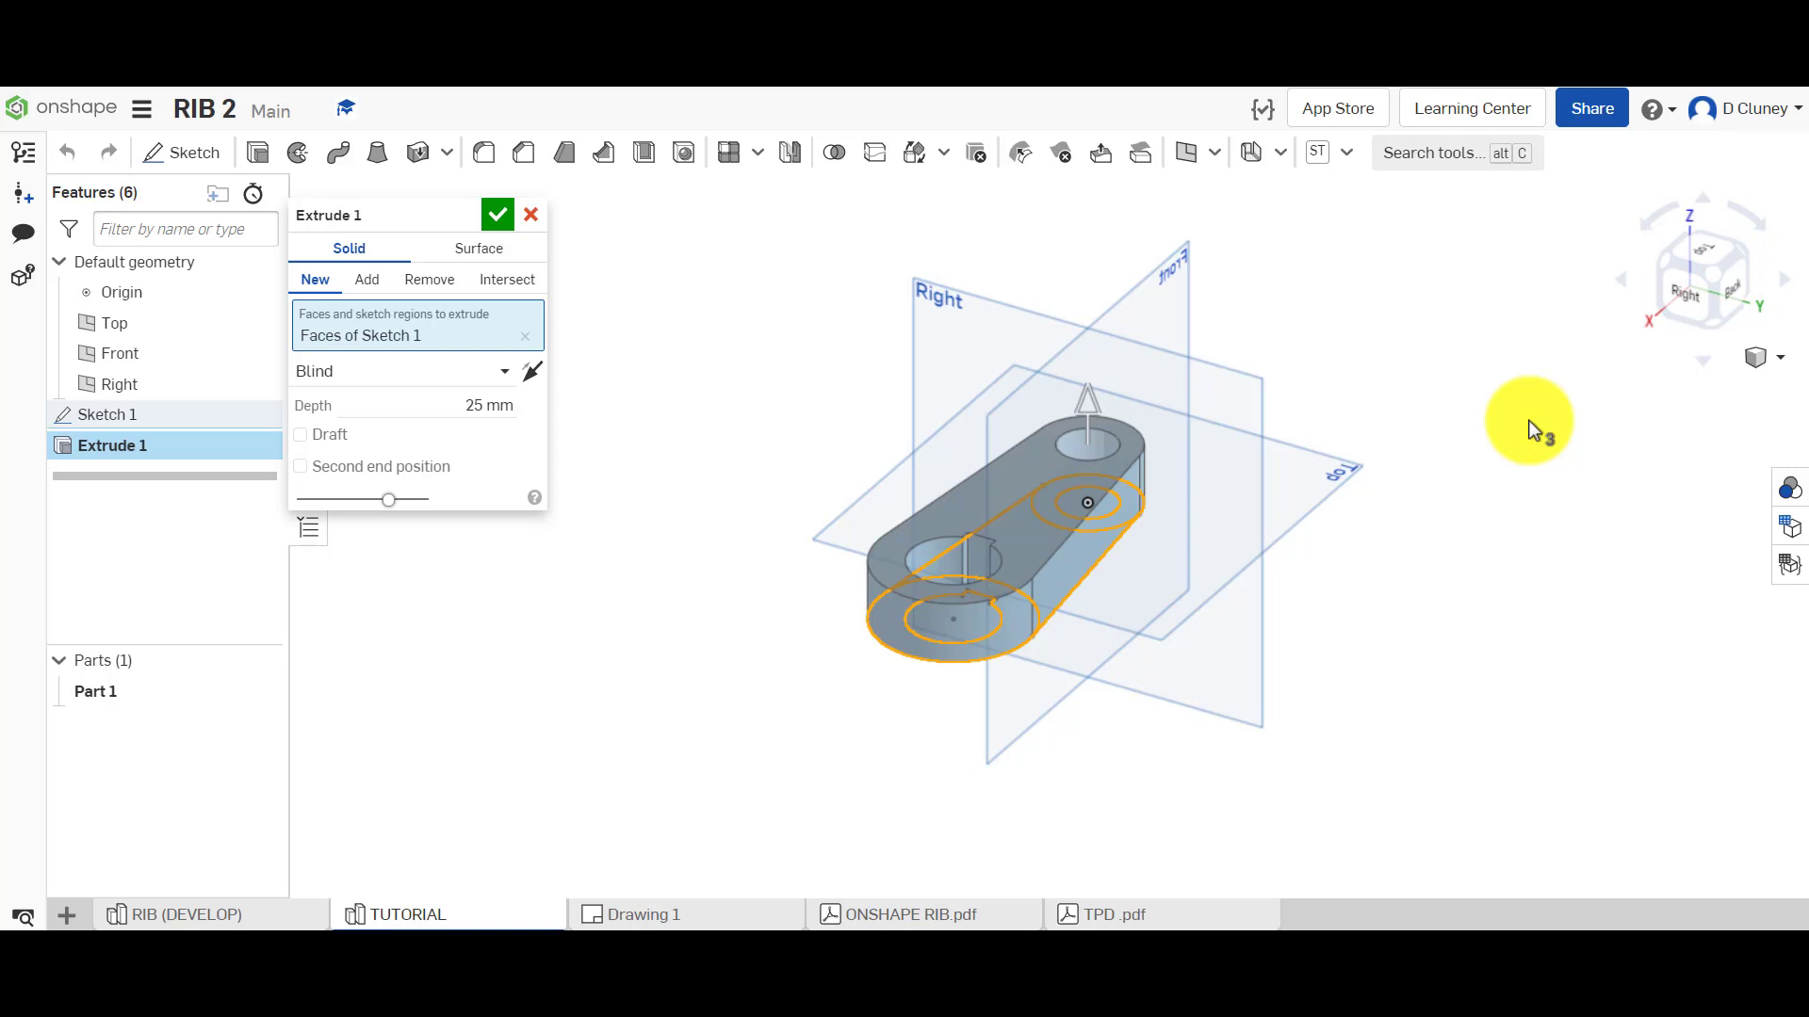
left_click(647, 913)
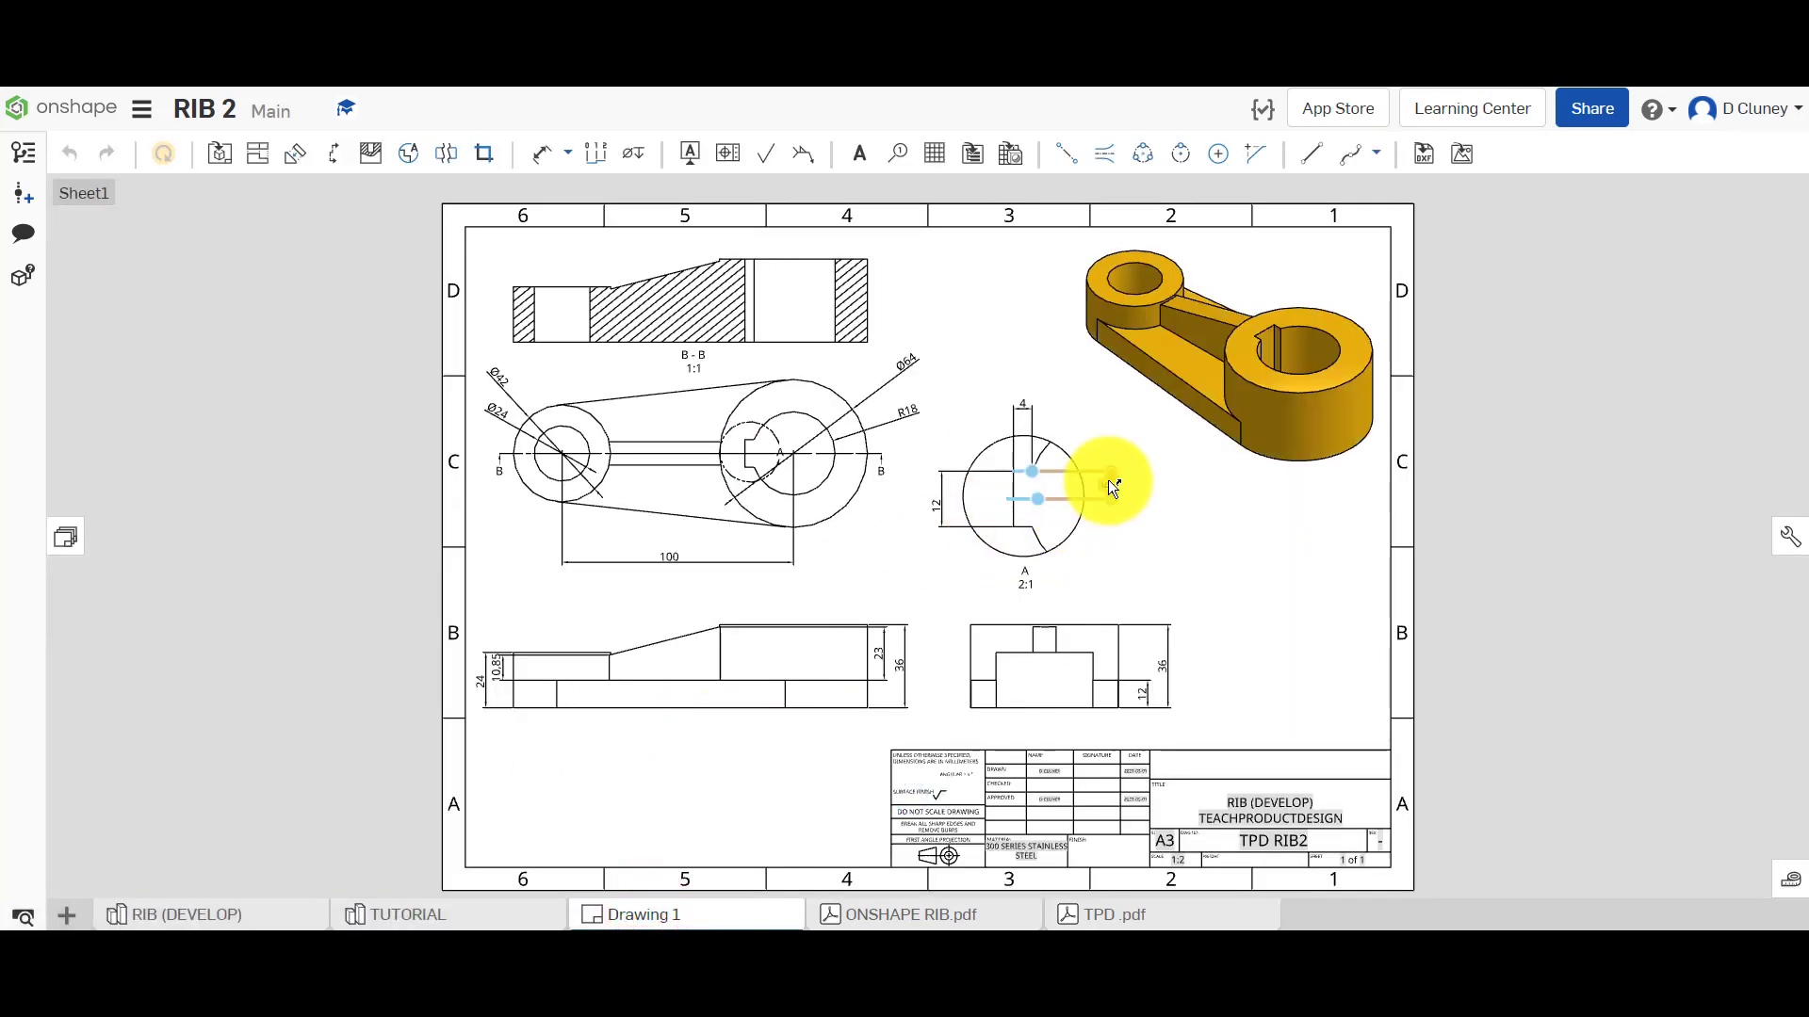
left_click(1109, 482)
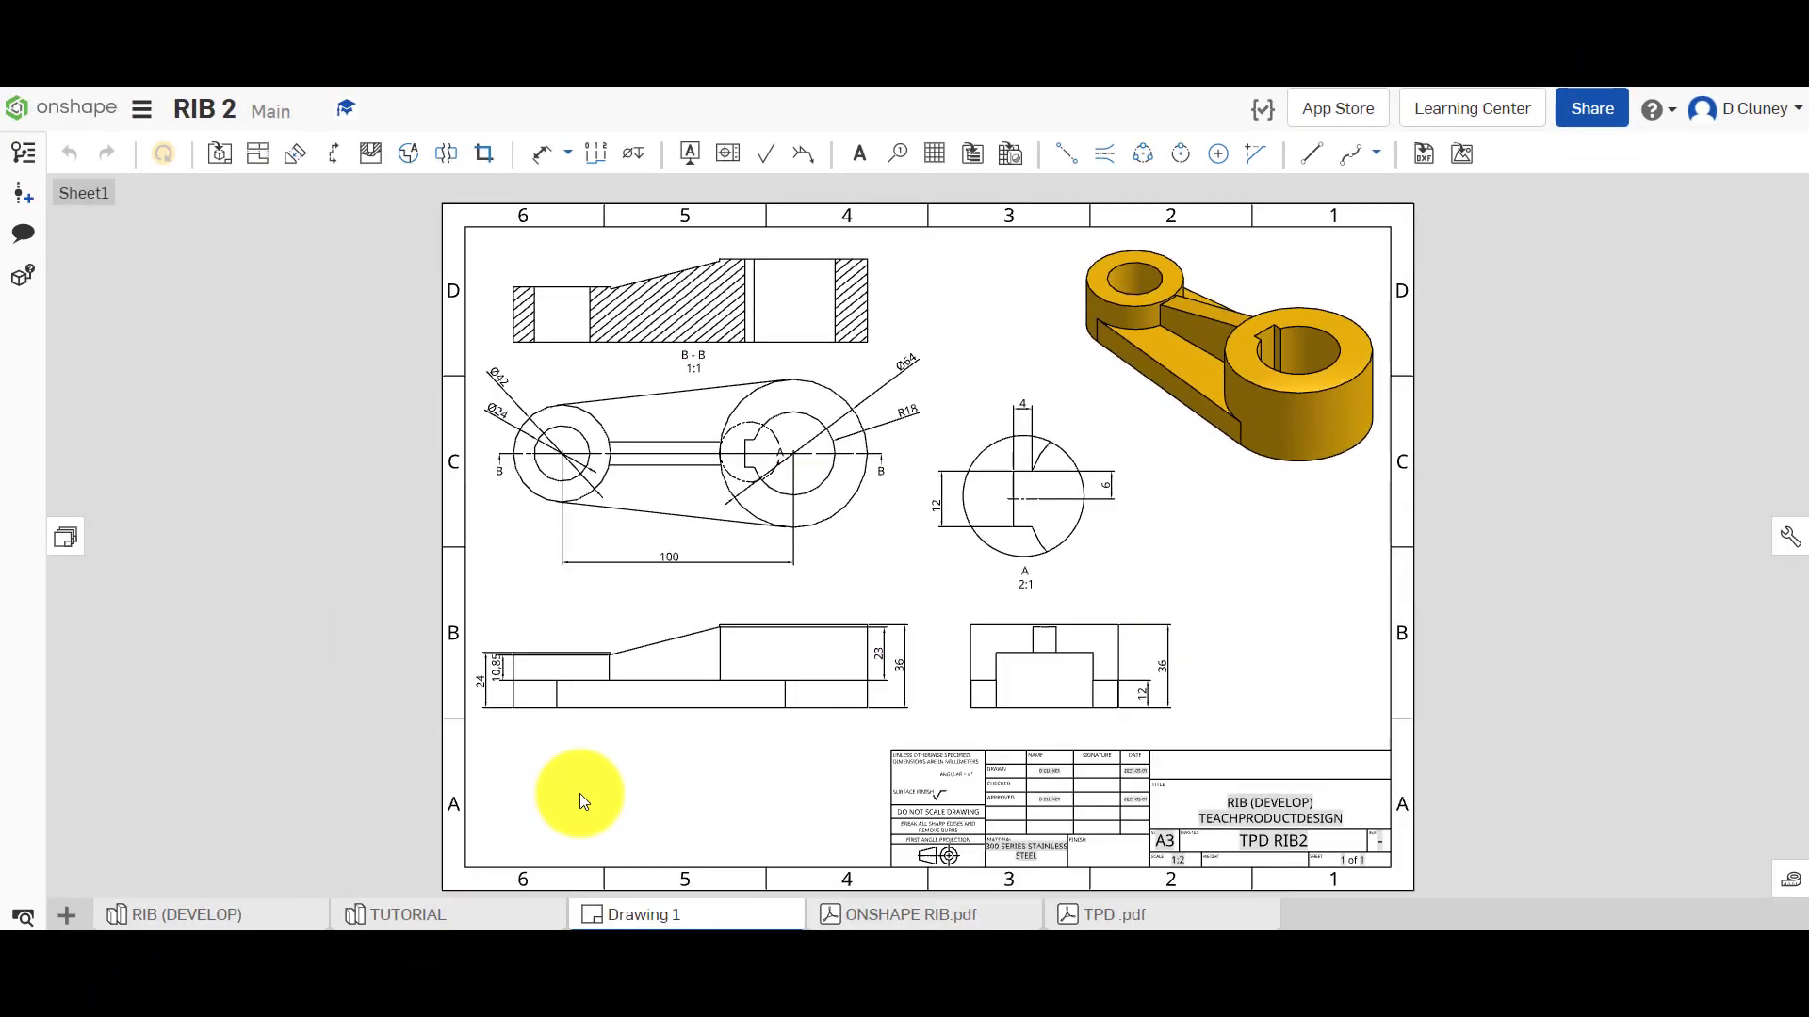
scroll(734, 712, "up", 3)
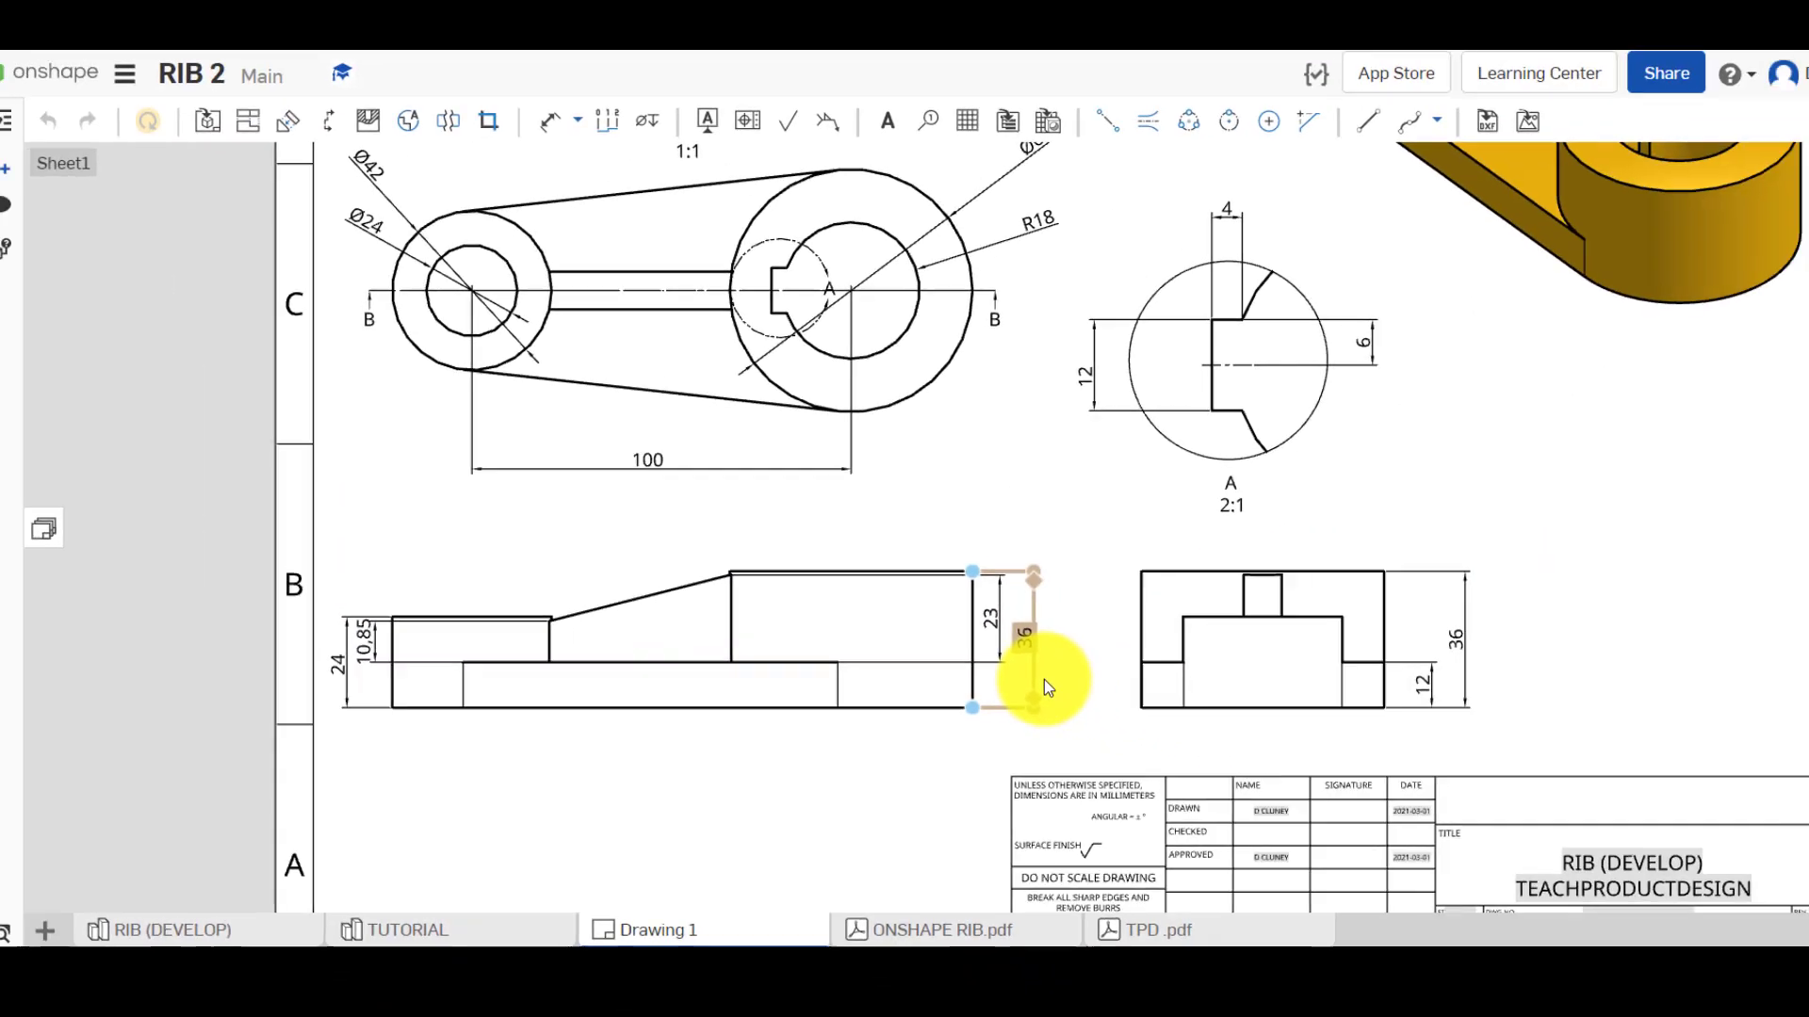
left_click(429, 914)
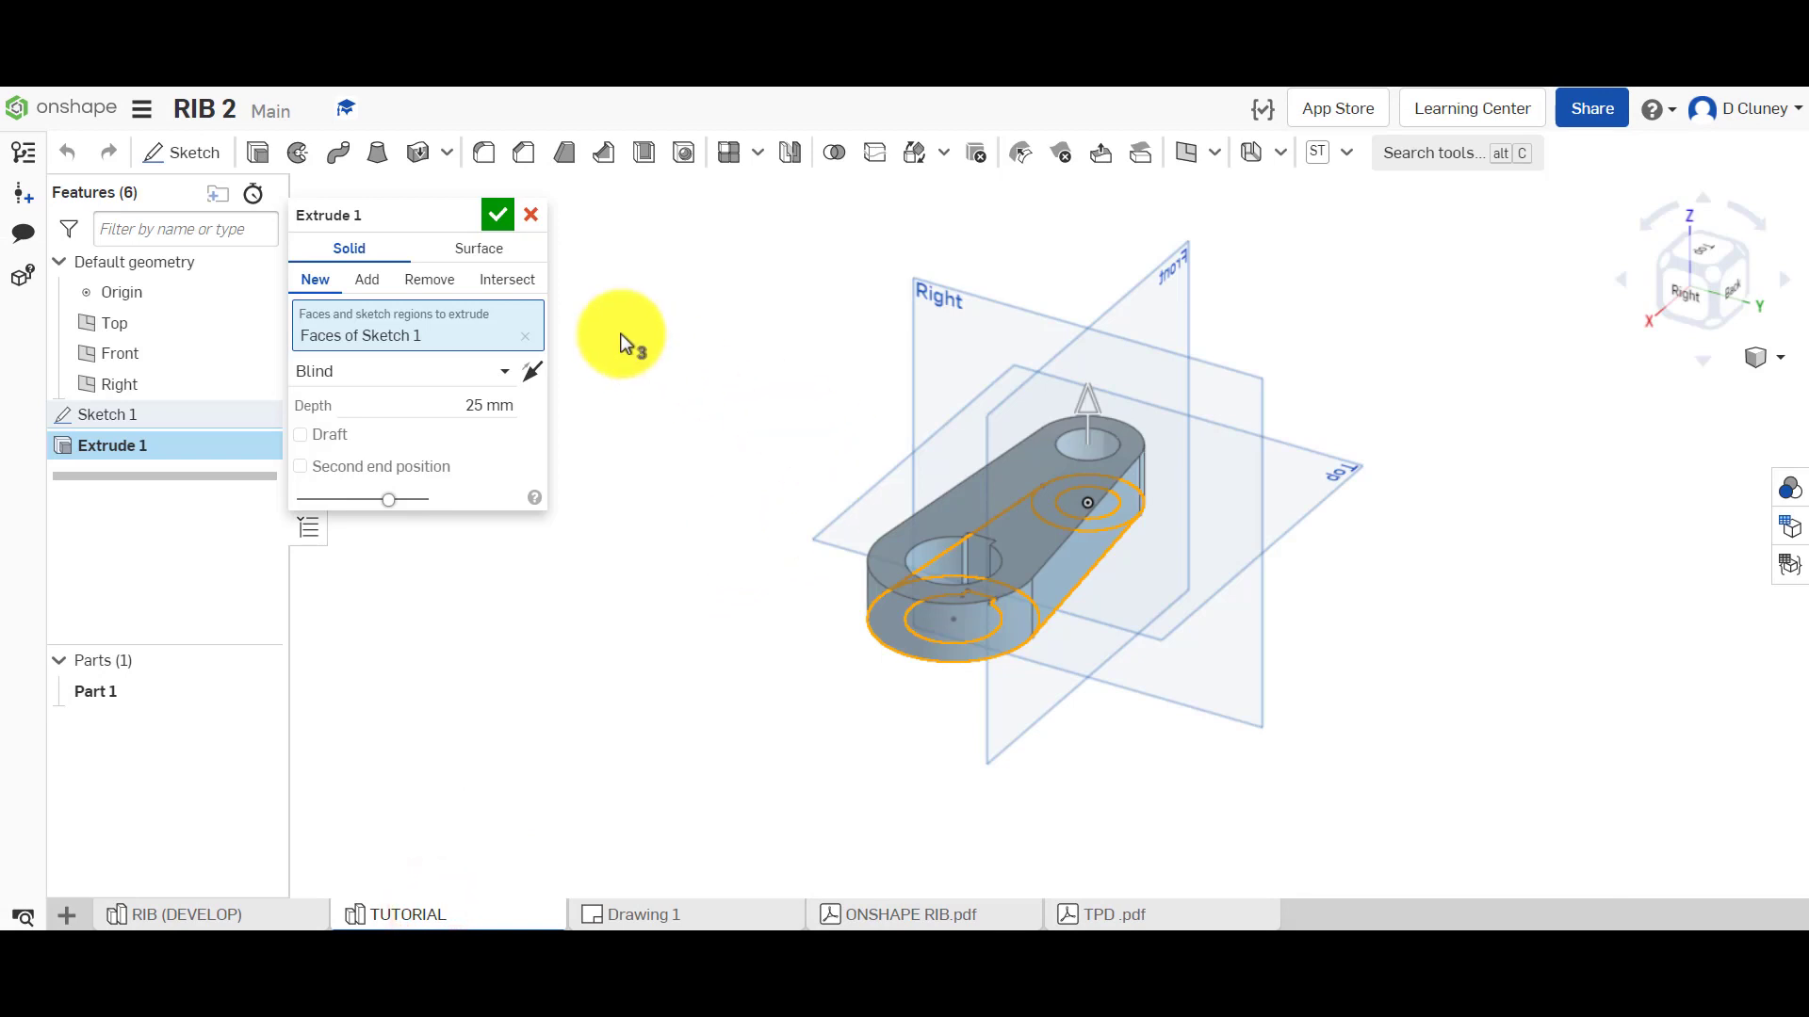
Limit Extrude 1 to only the large keyed hub ring and confirm it
left_click(525, 336)
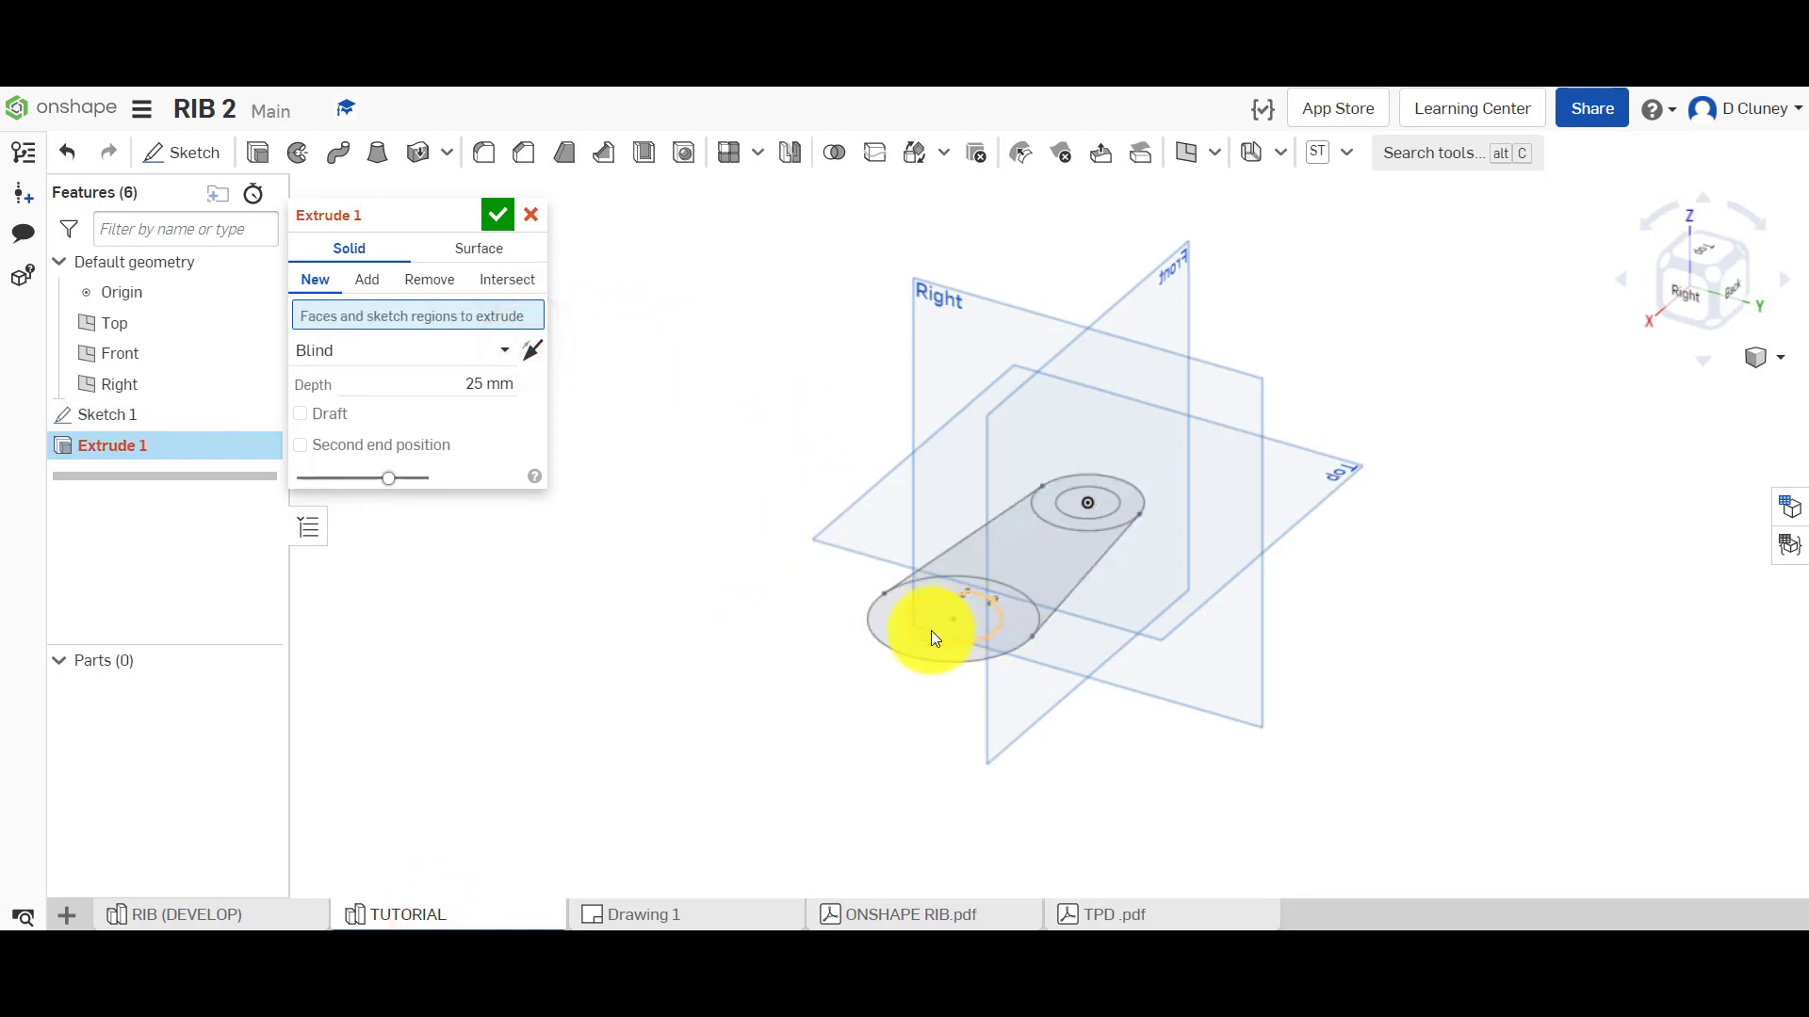
left_click(893, 625)
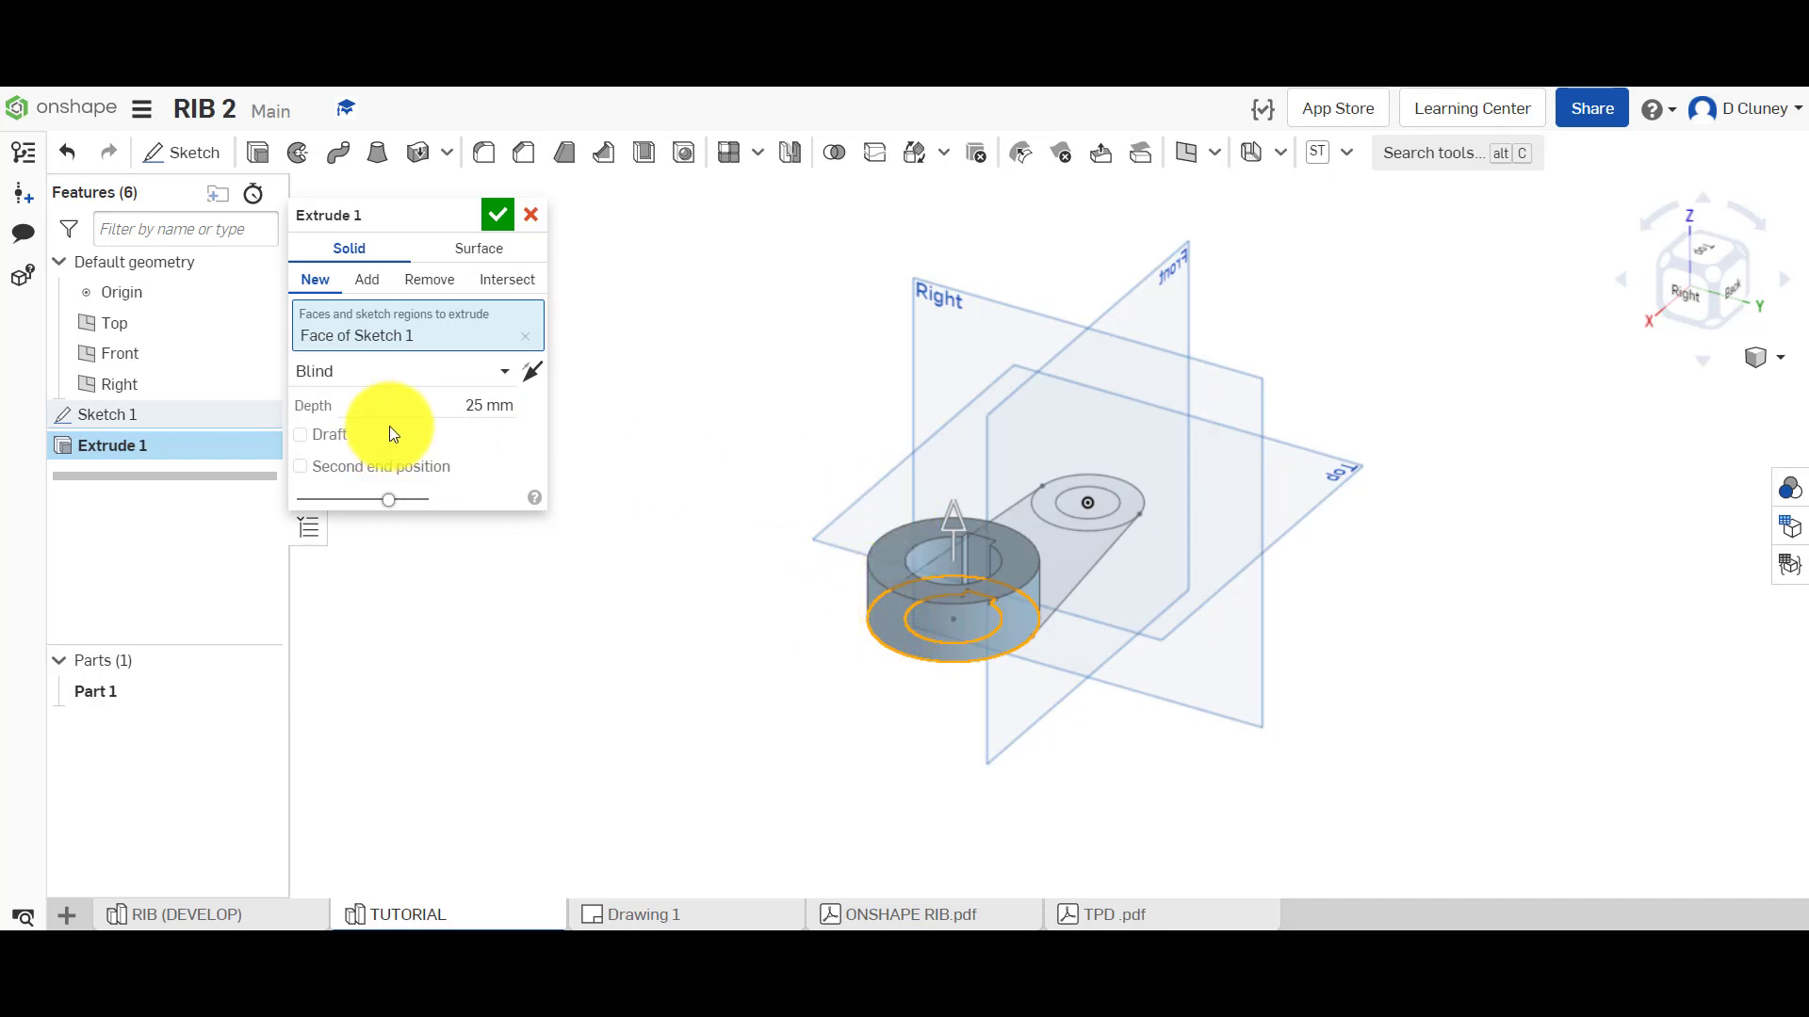
left_click(489, 406)
type("30")
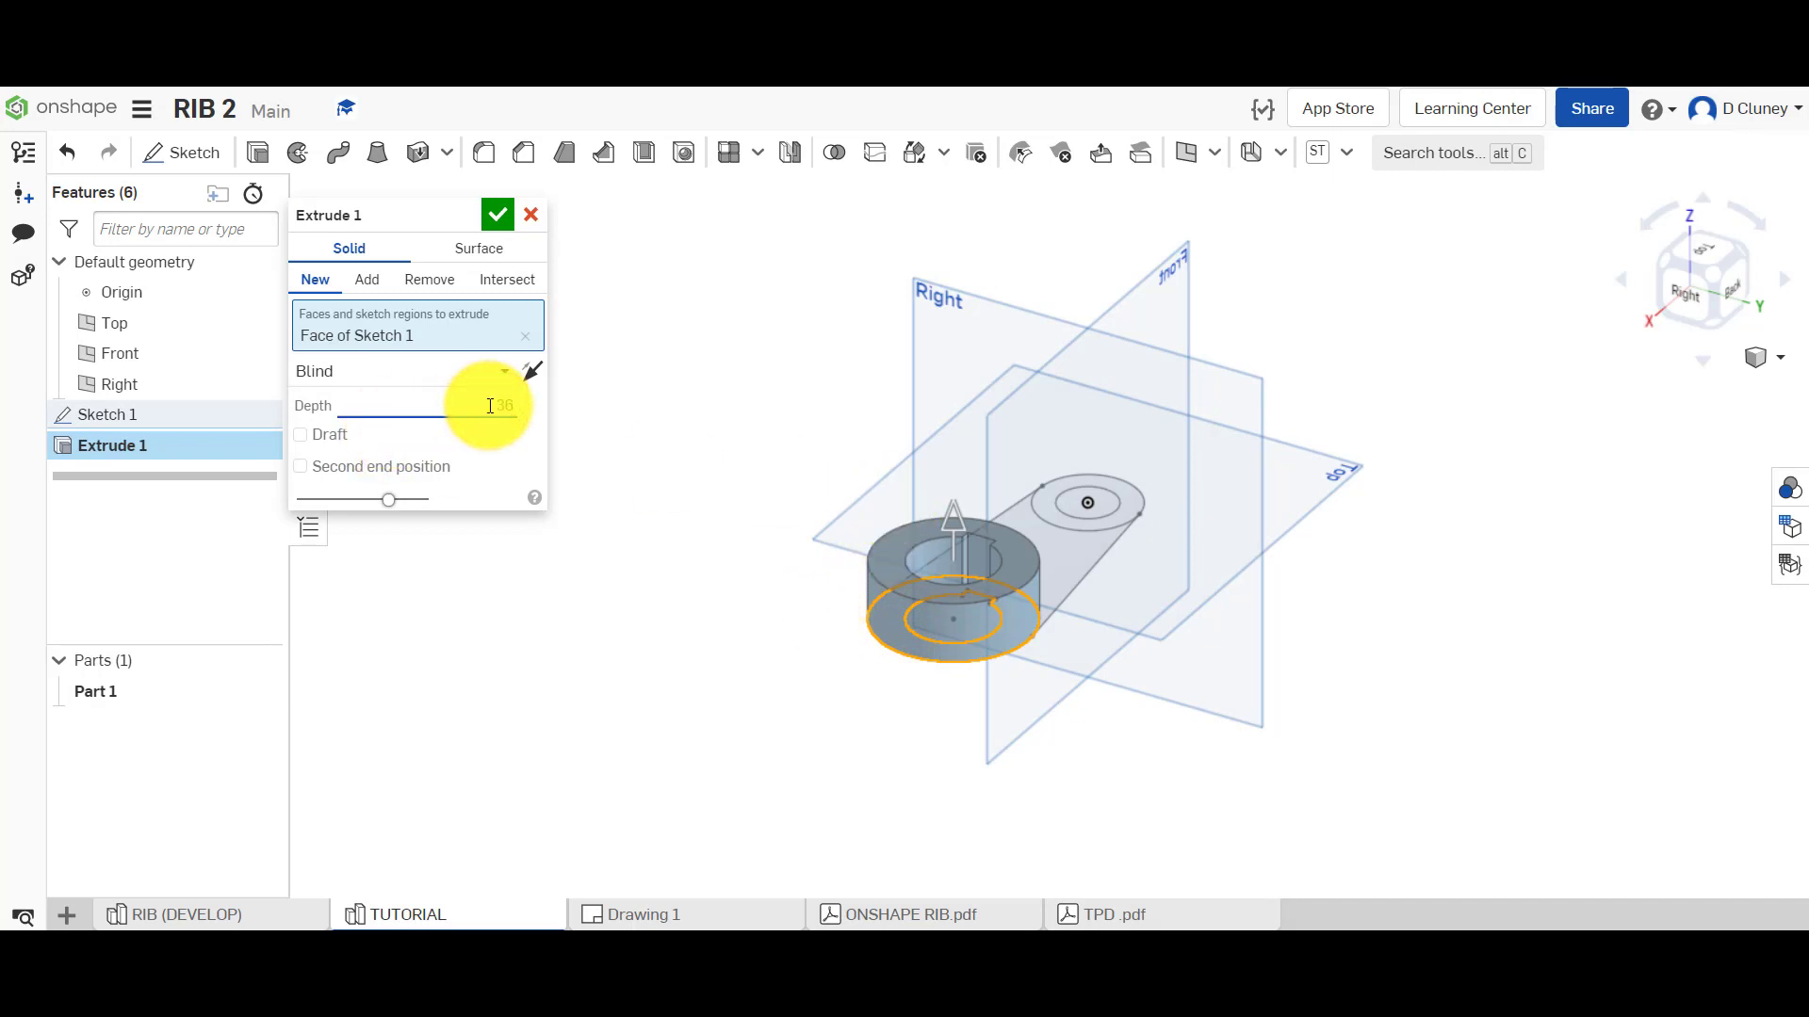
key("Return")
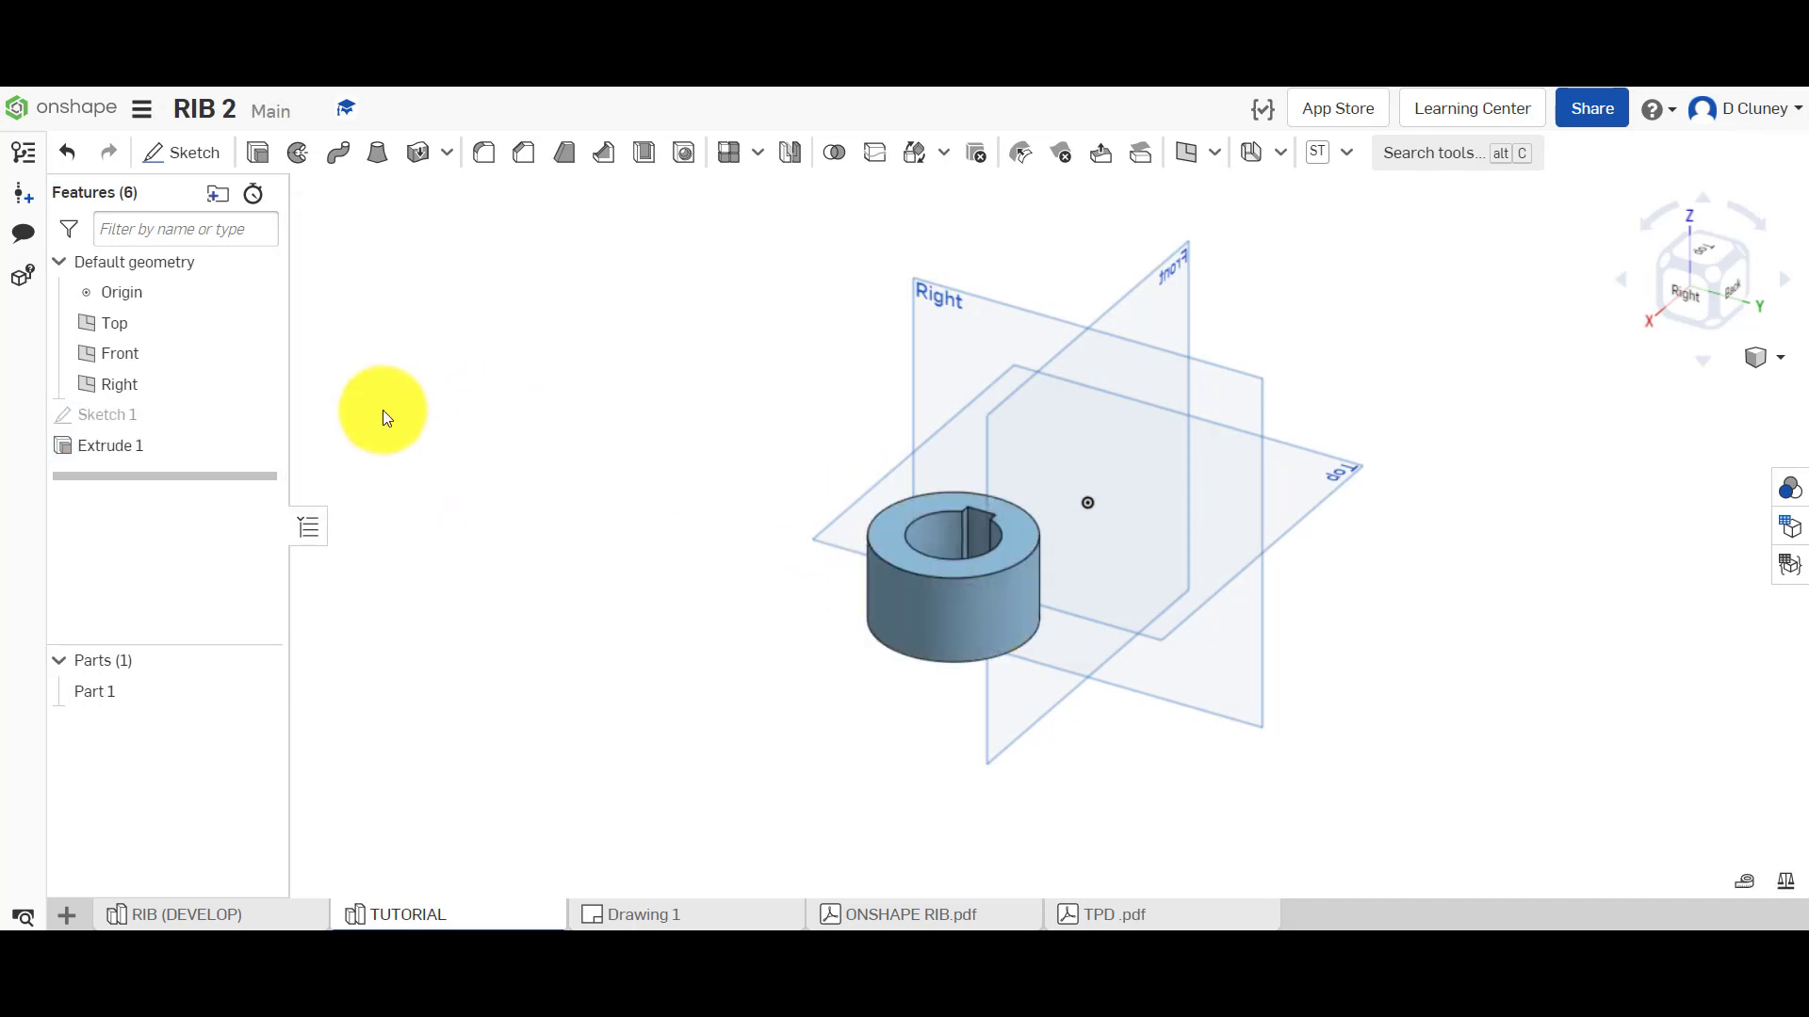
Show Sketch 1 again and extrude the small Ø42 boss ring 24 mm tall
left_click(253, 411)
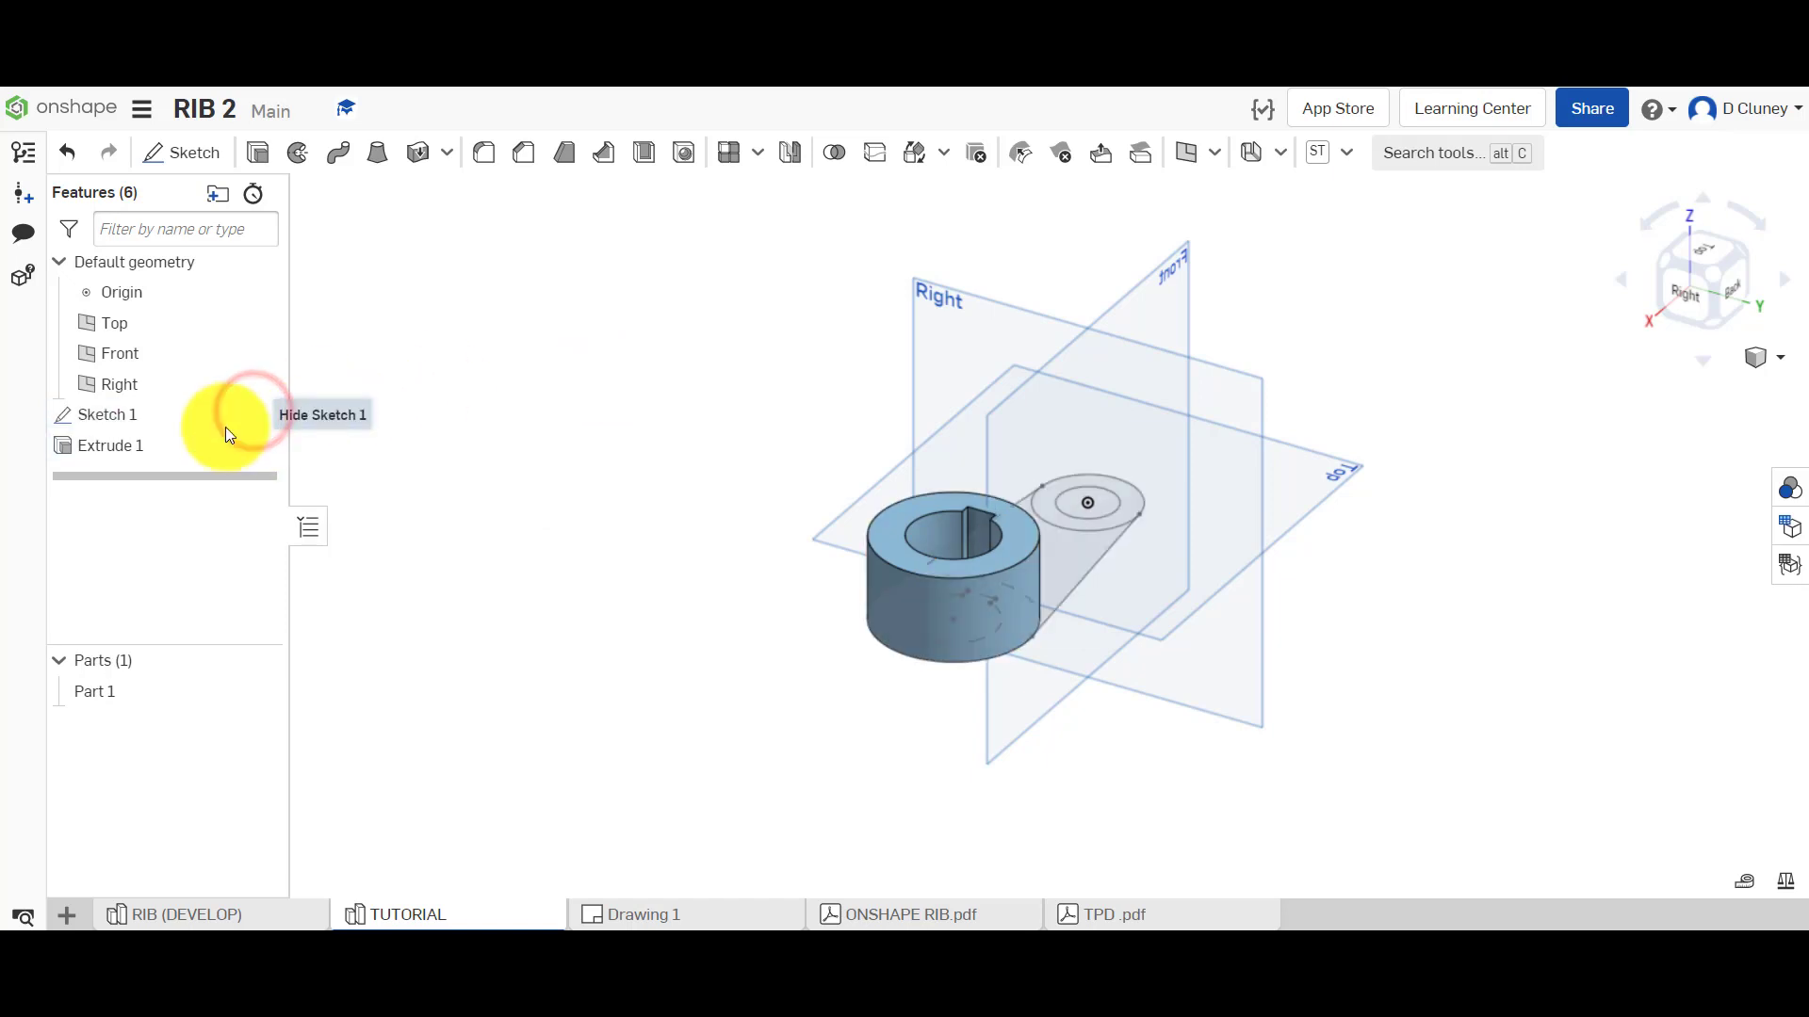
left_click(256, 150)
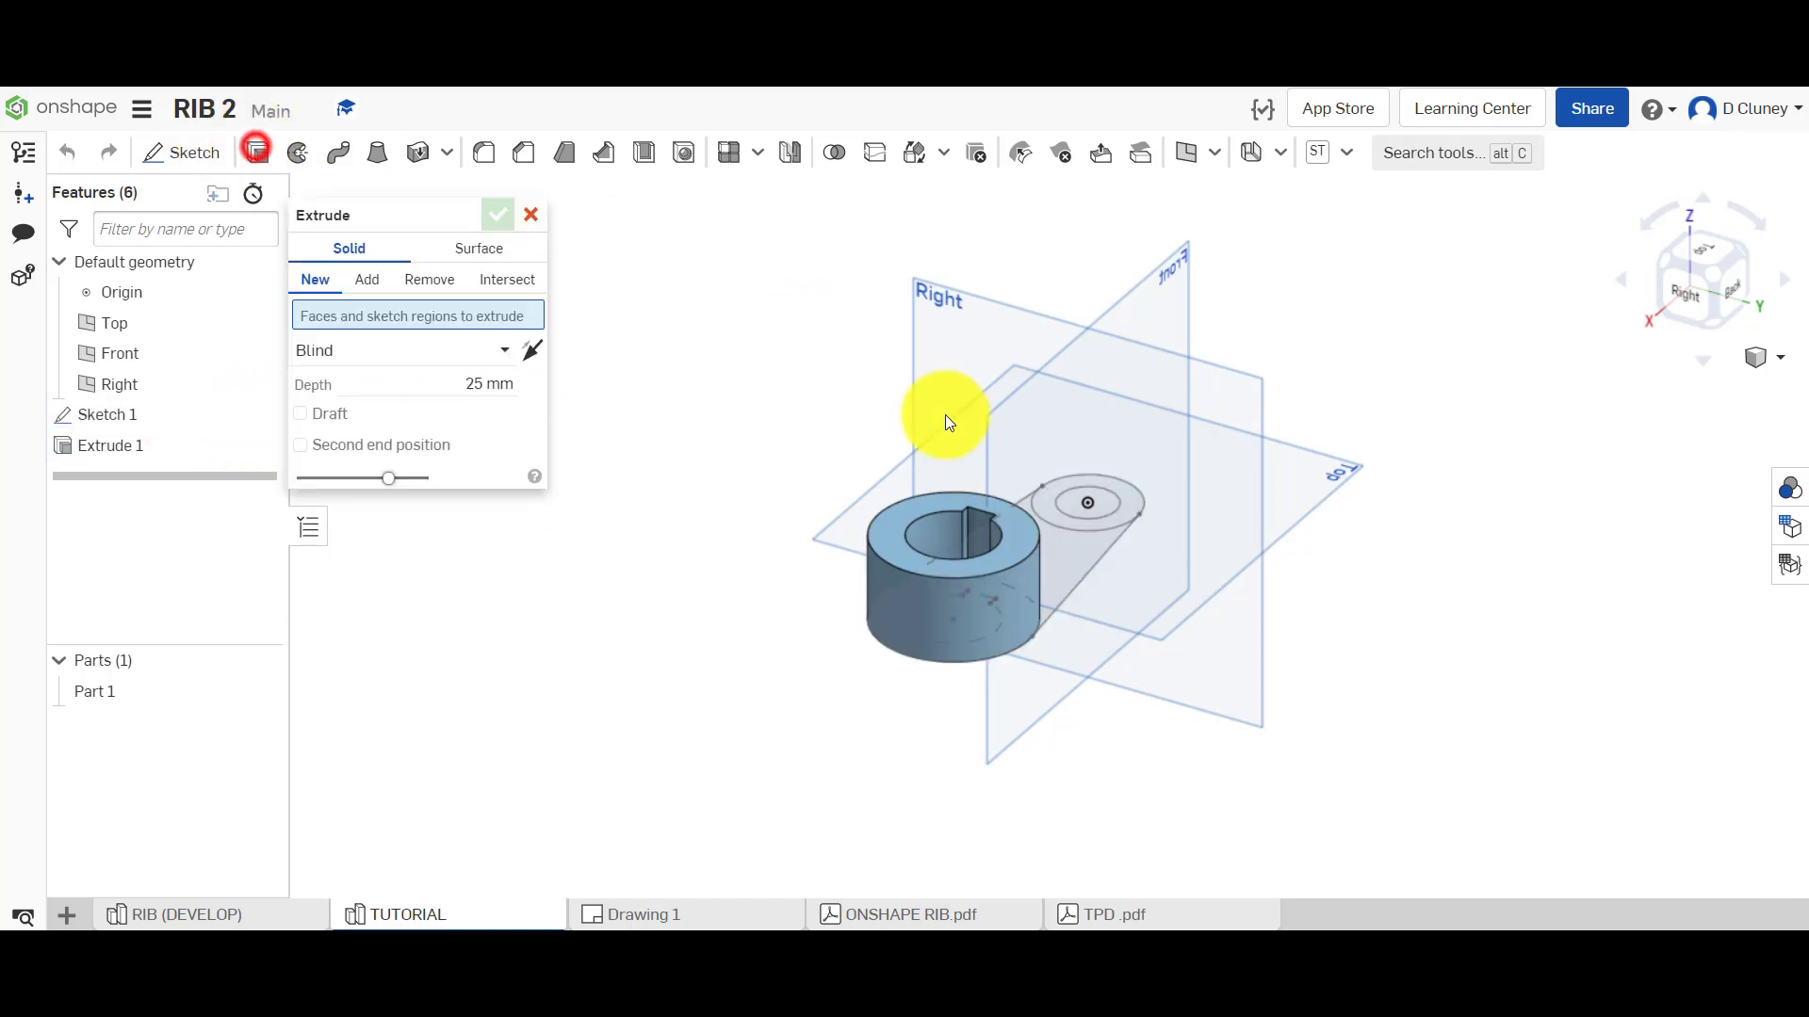
left_click(1042, 502)
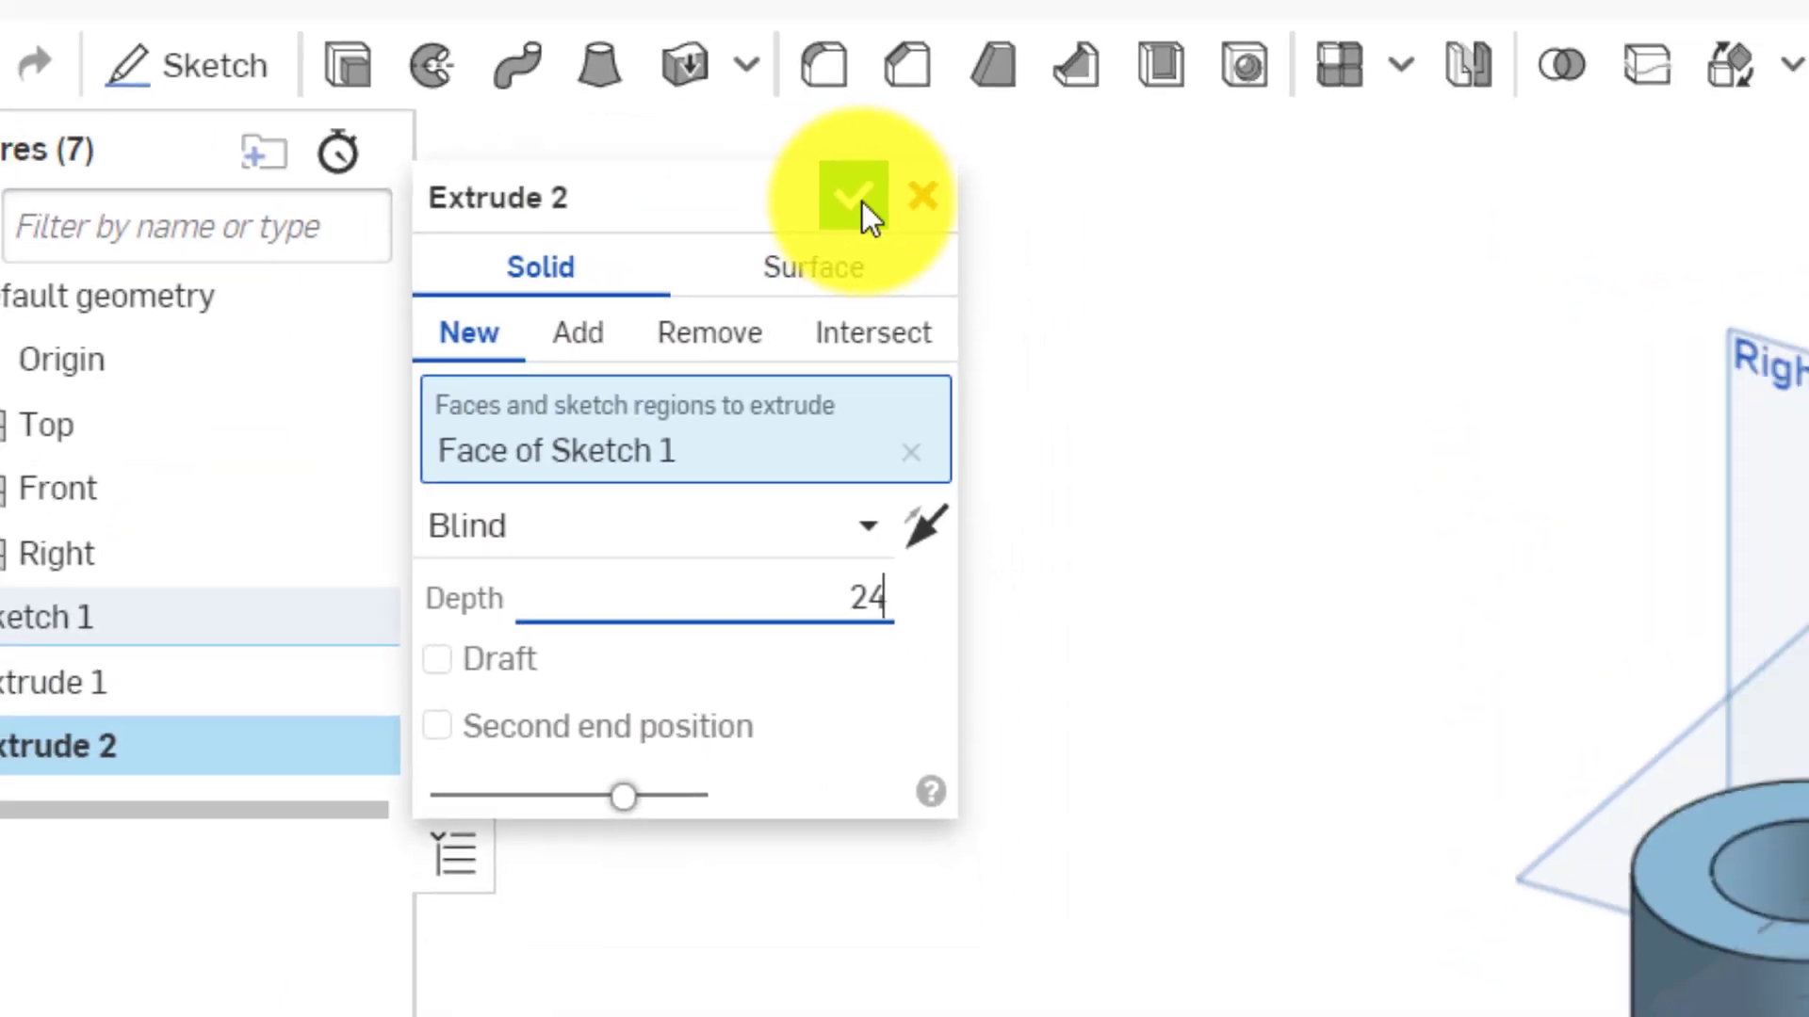
left_click(1021, 186)
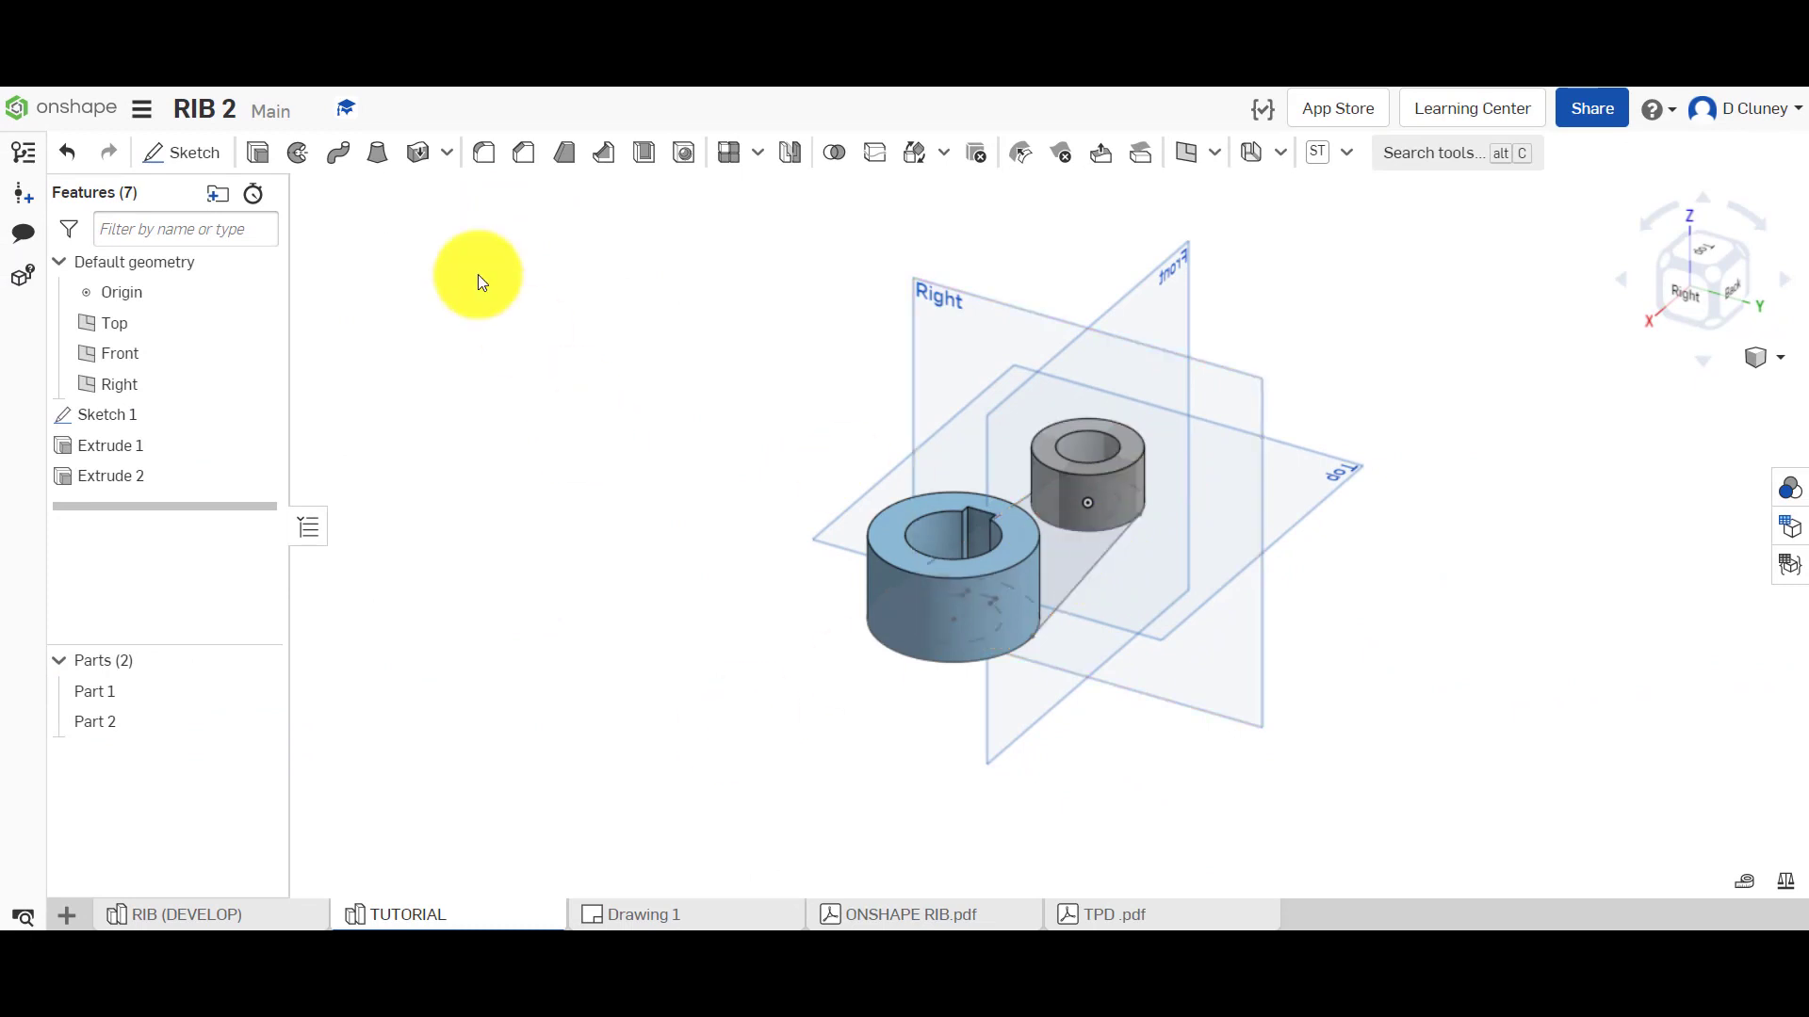
Hide the Right, Front and Top planes after recentring the parts
key("ctrl+Left")
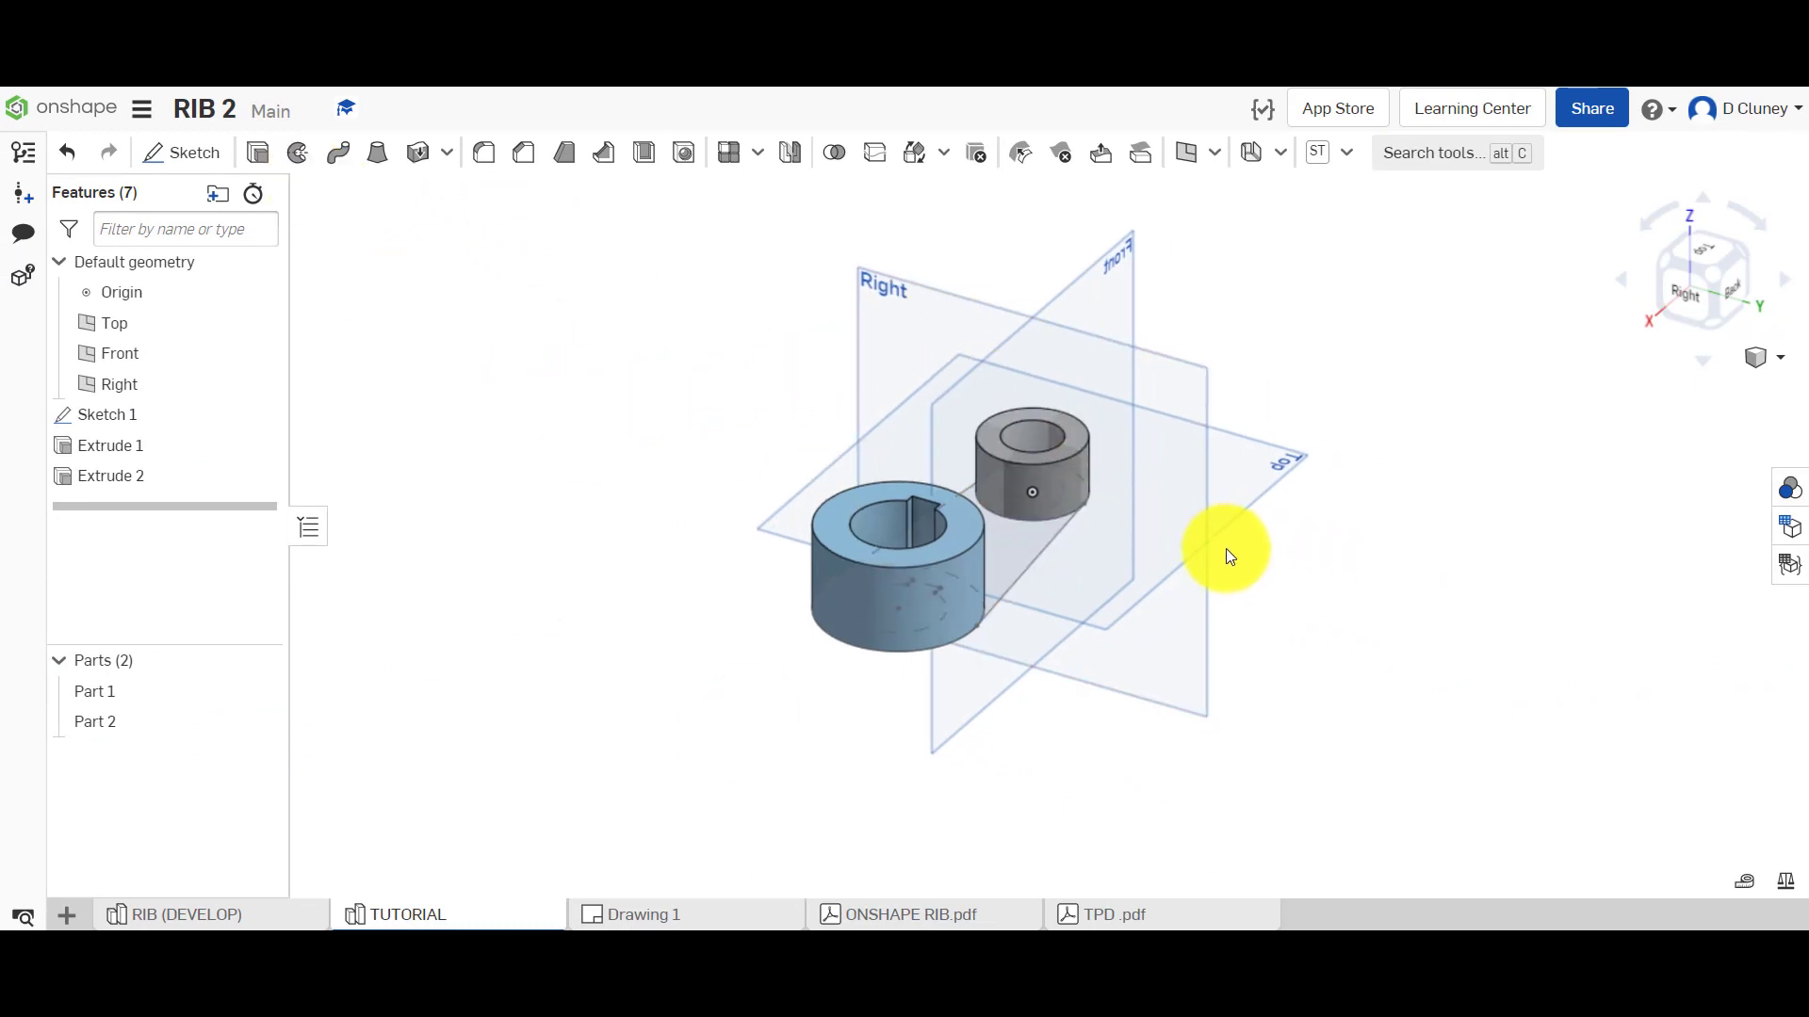
right_click_drag(1217, 596, 1352, 661)
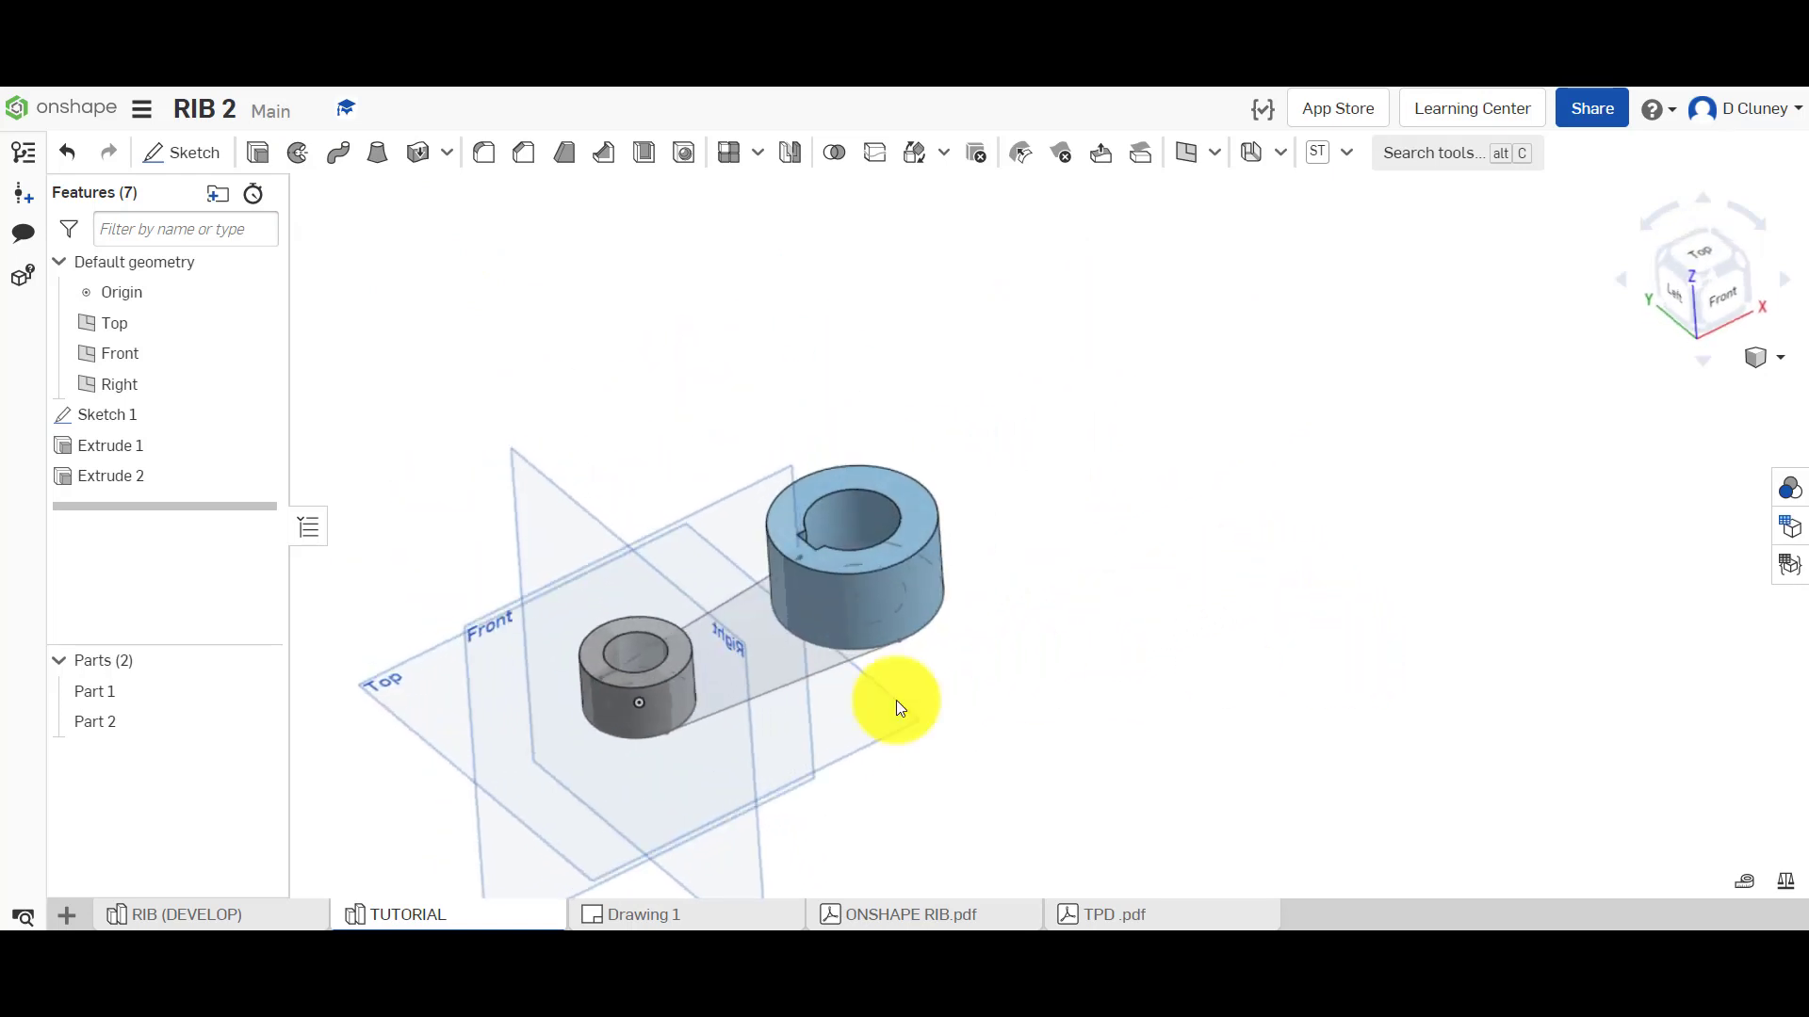
scroll(778, 686, "up", 3)
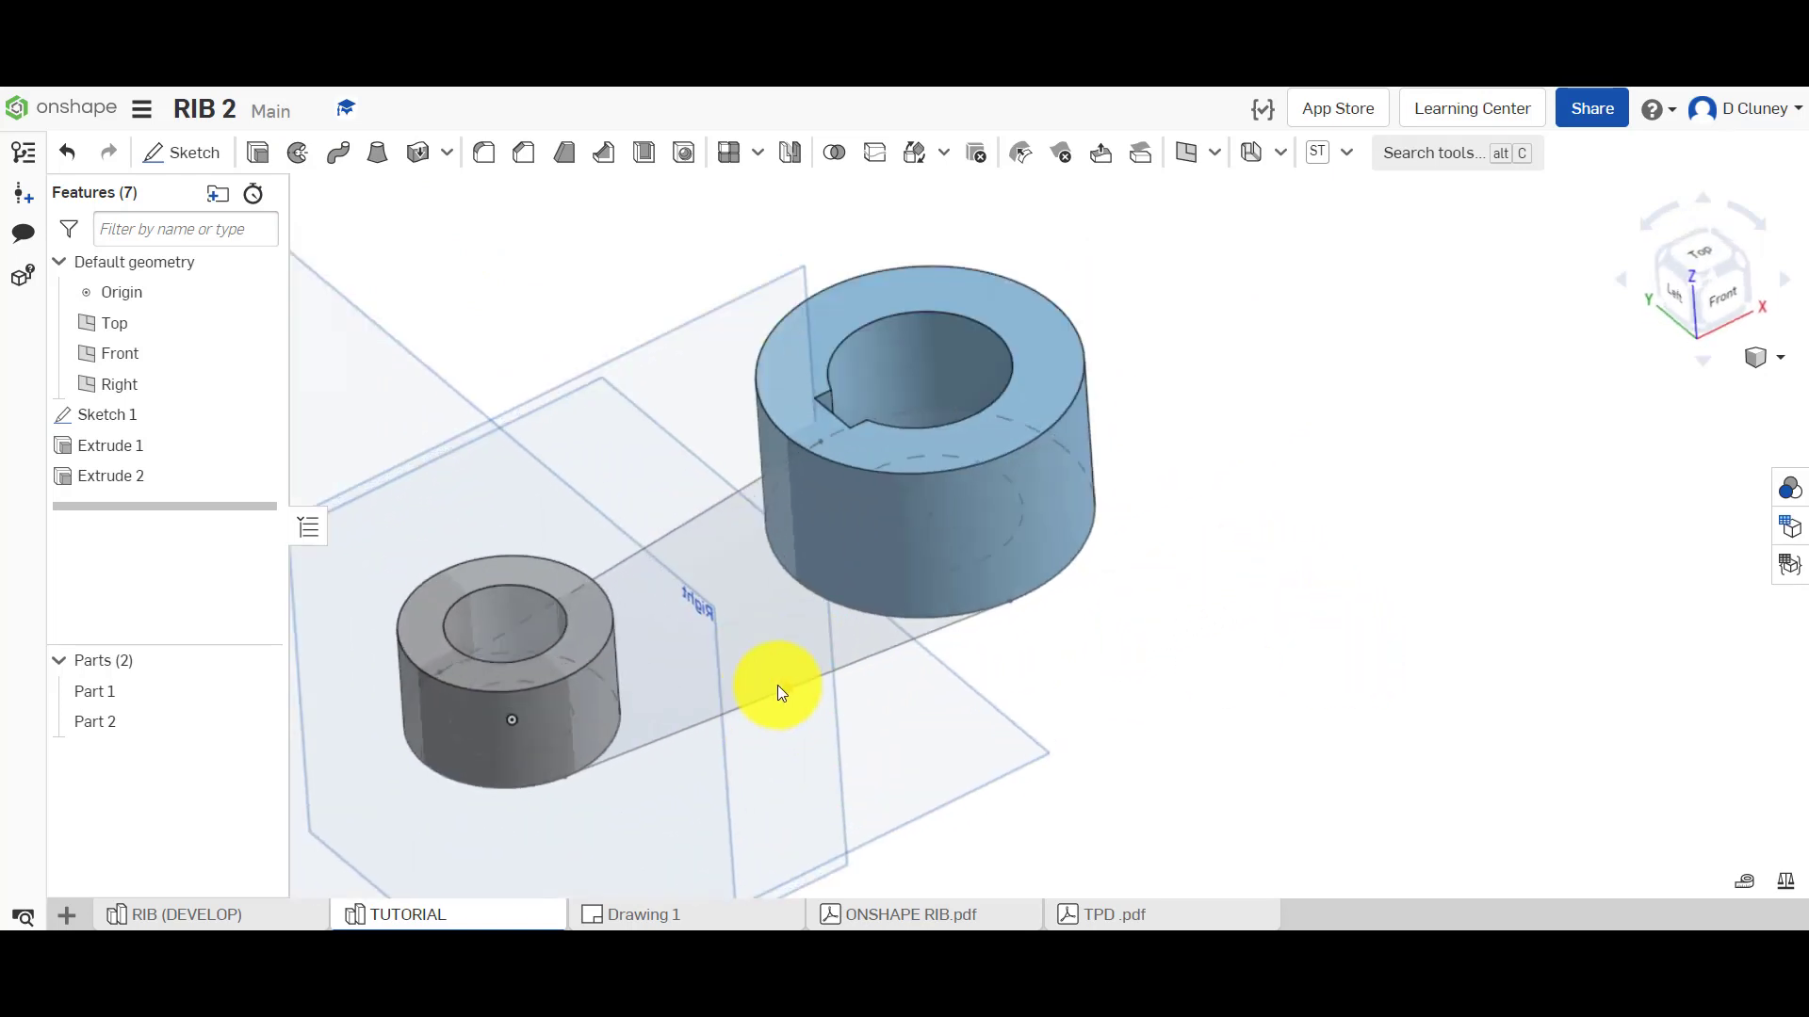
left_click(253, 382)
left_click(252, 353)
left_click(256, 323)
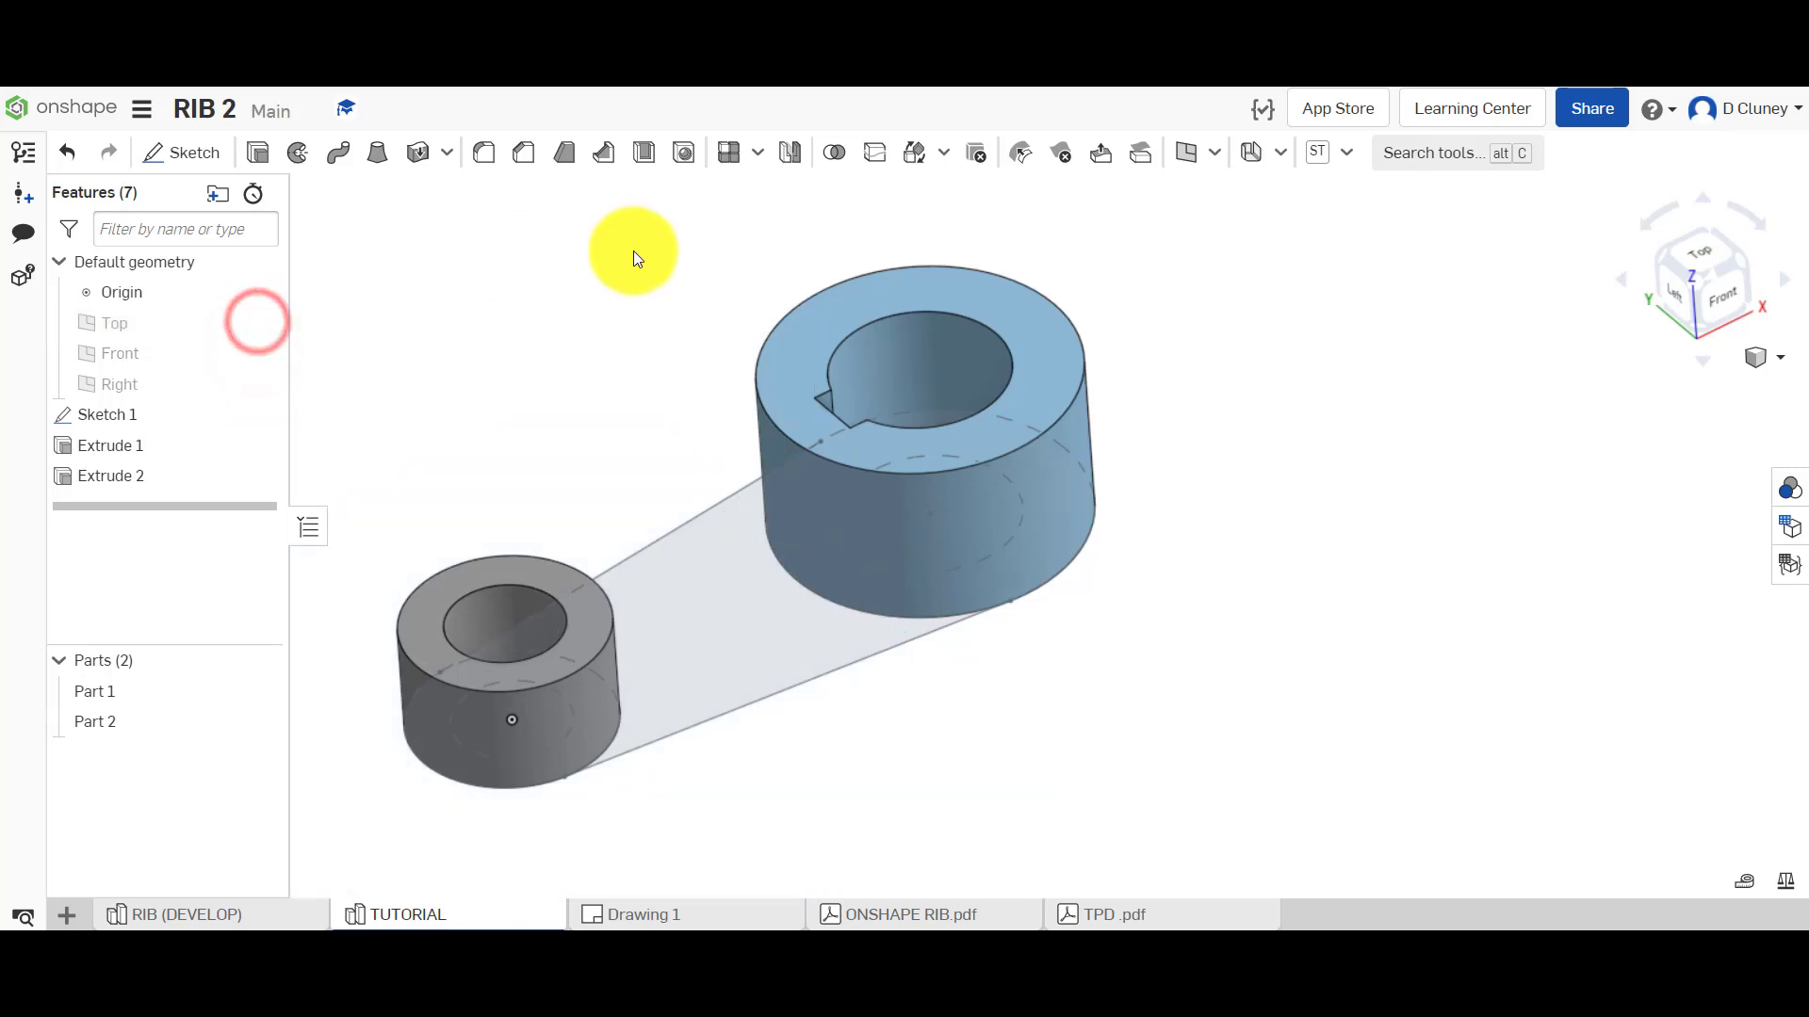
Start Extrude 3 on the web region between the rings, checking the drawing for its 12 mm thickness
left_click(257, 153)
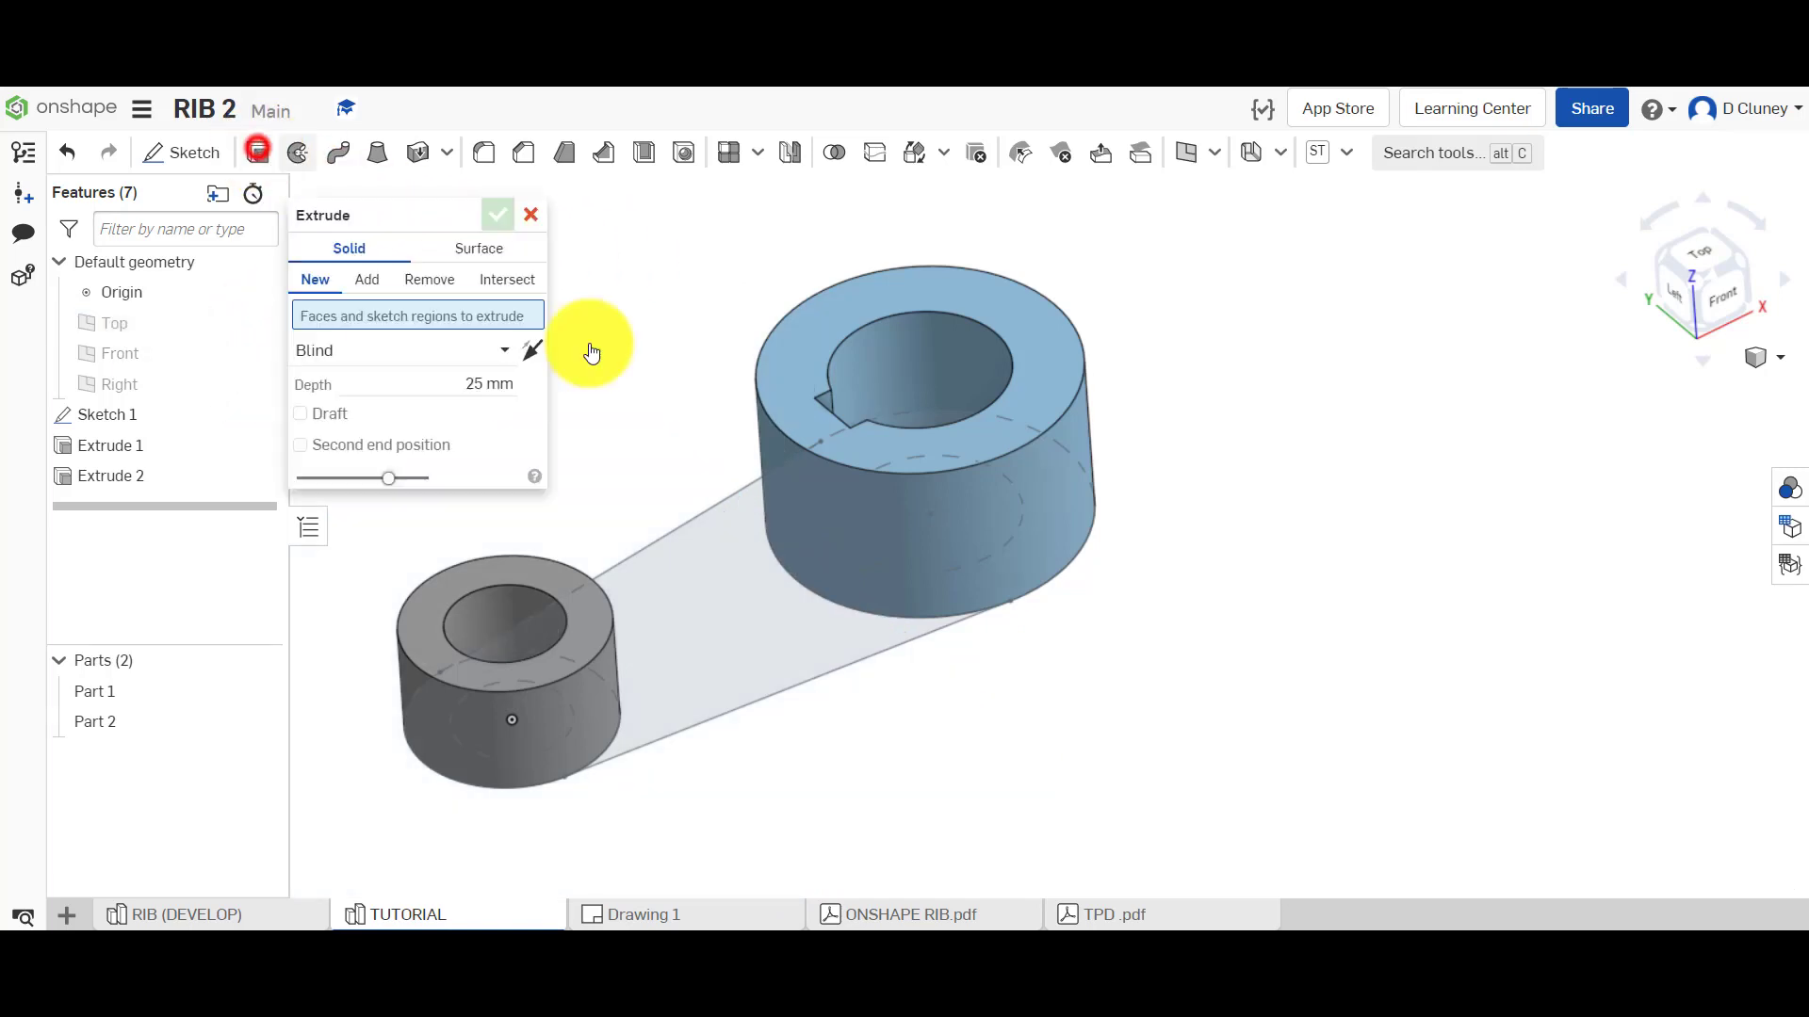
left_click(737, 585)
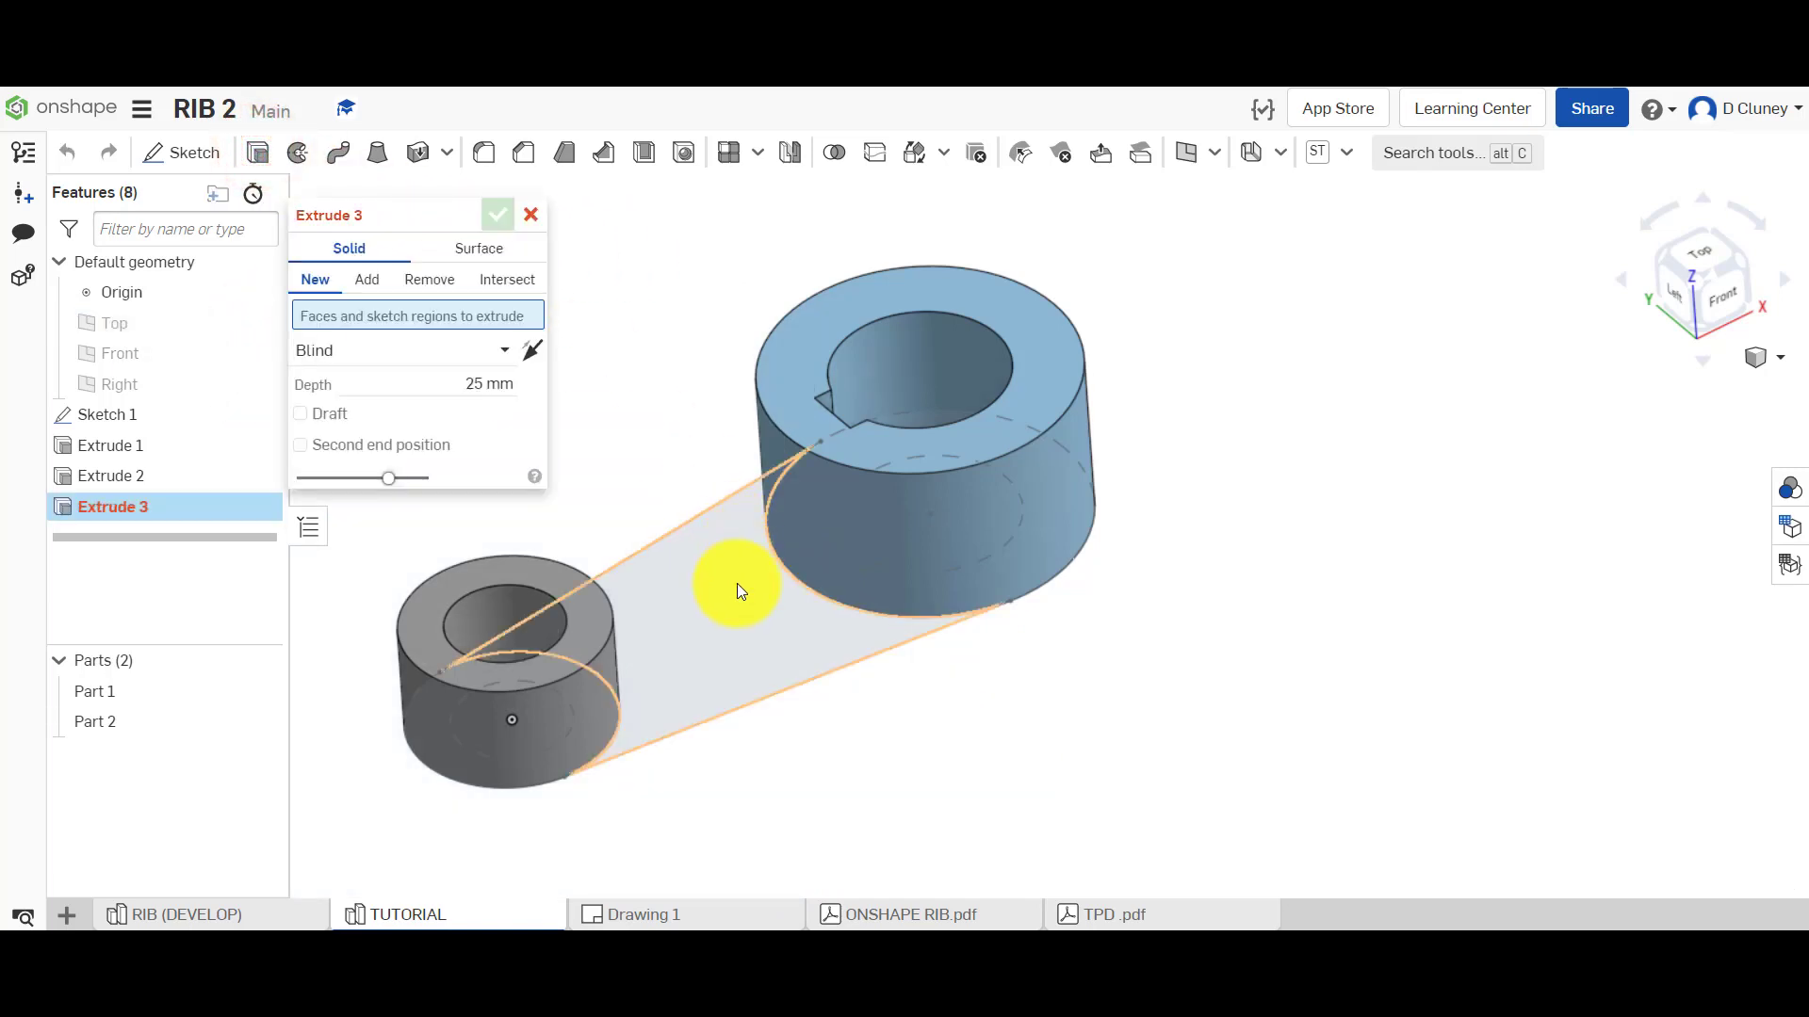
left_click(737, 584)
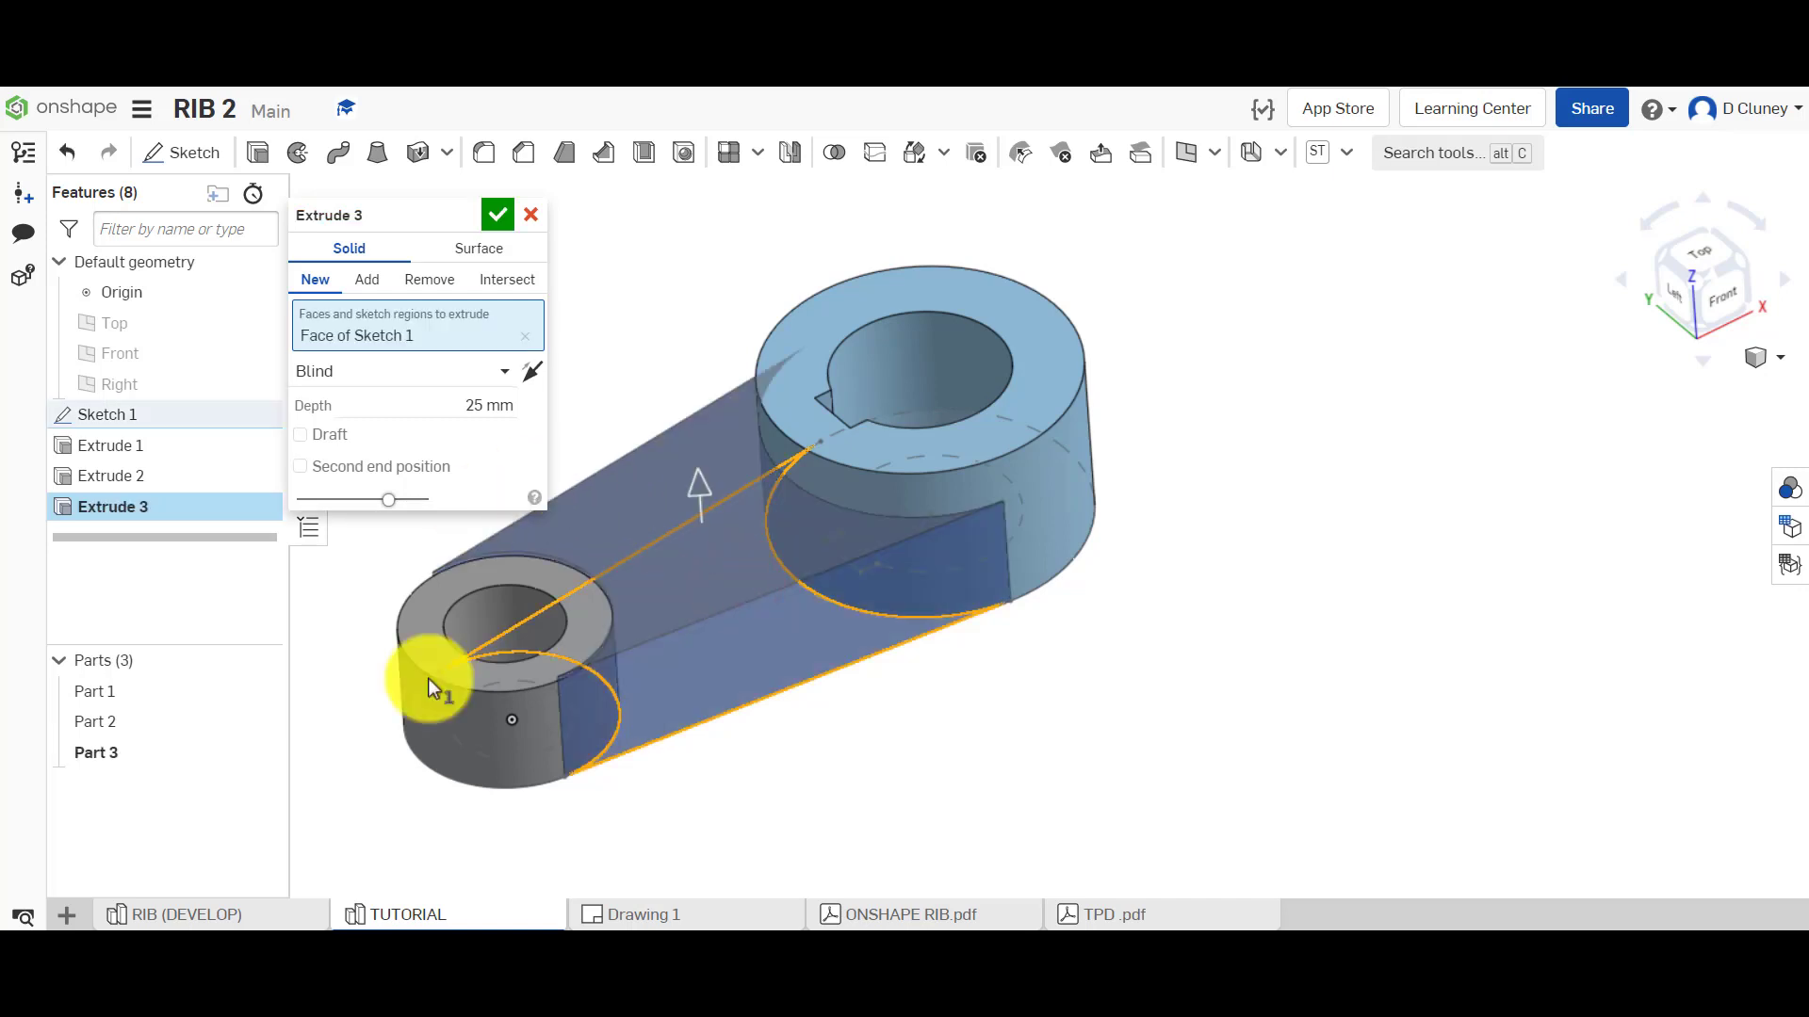
left_click(643, 914)
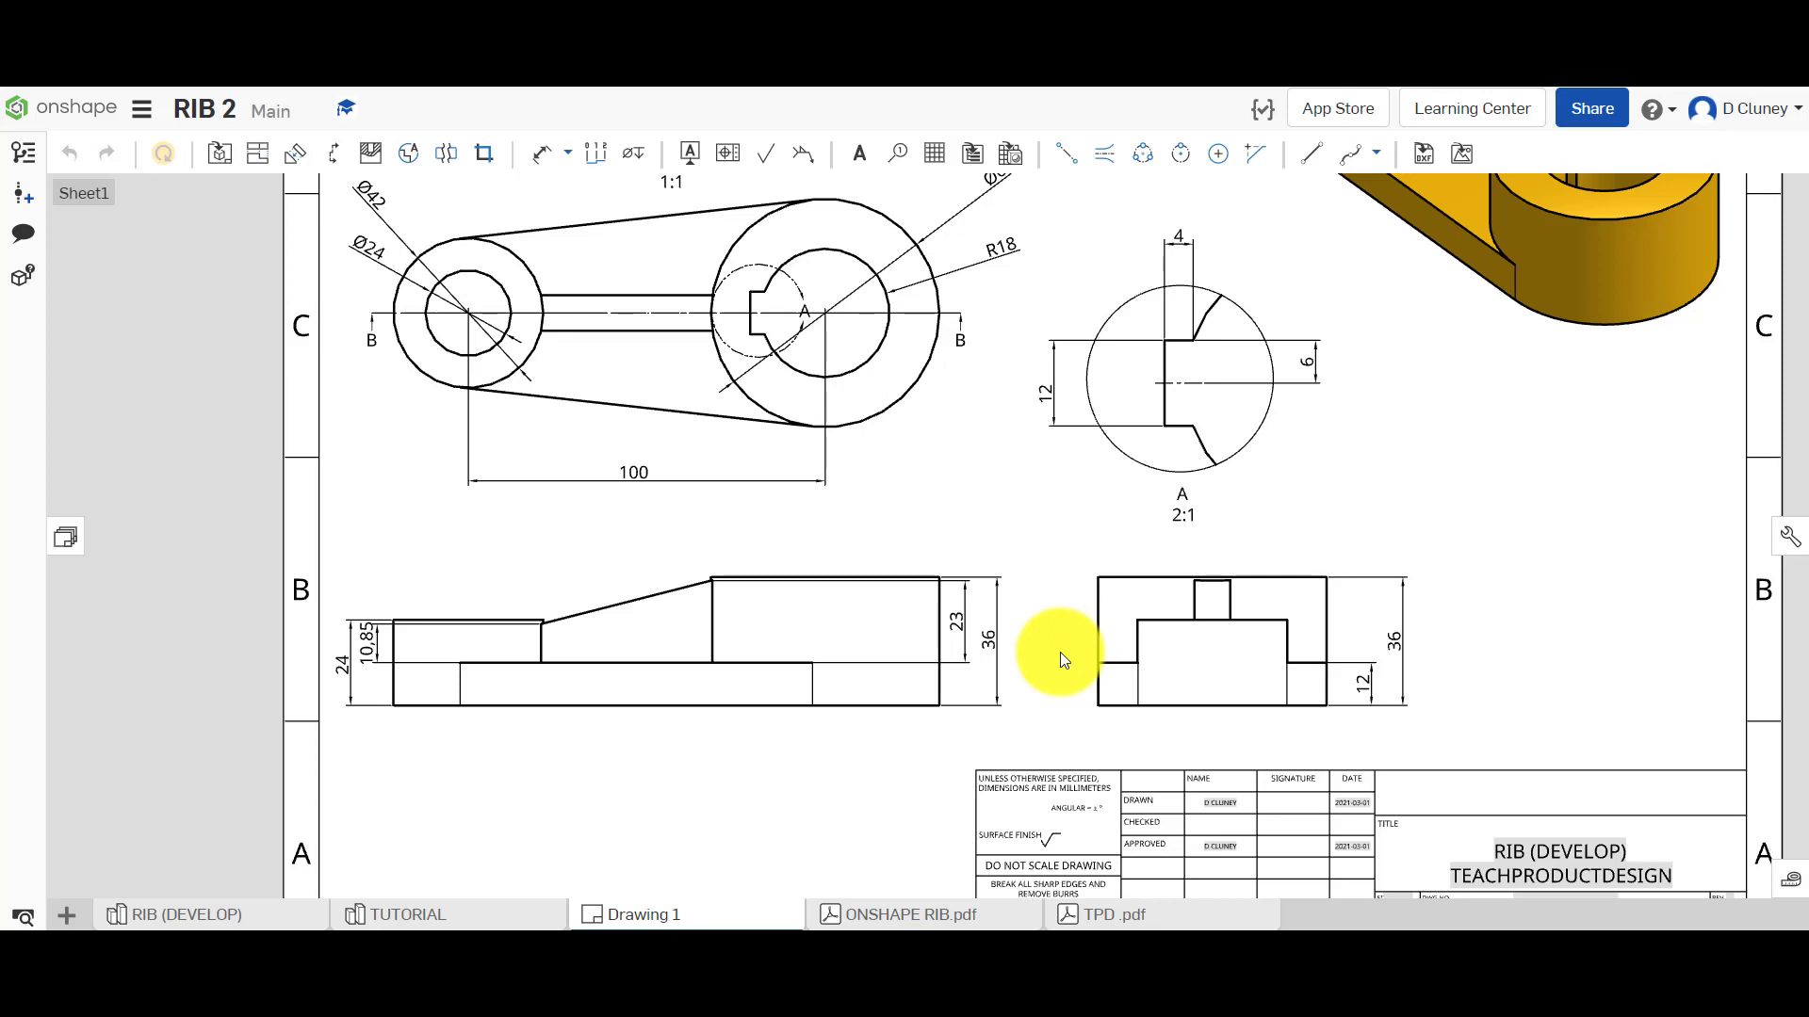
left_click(506, 915)
left_click(466, 407)
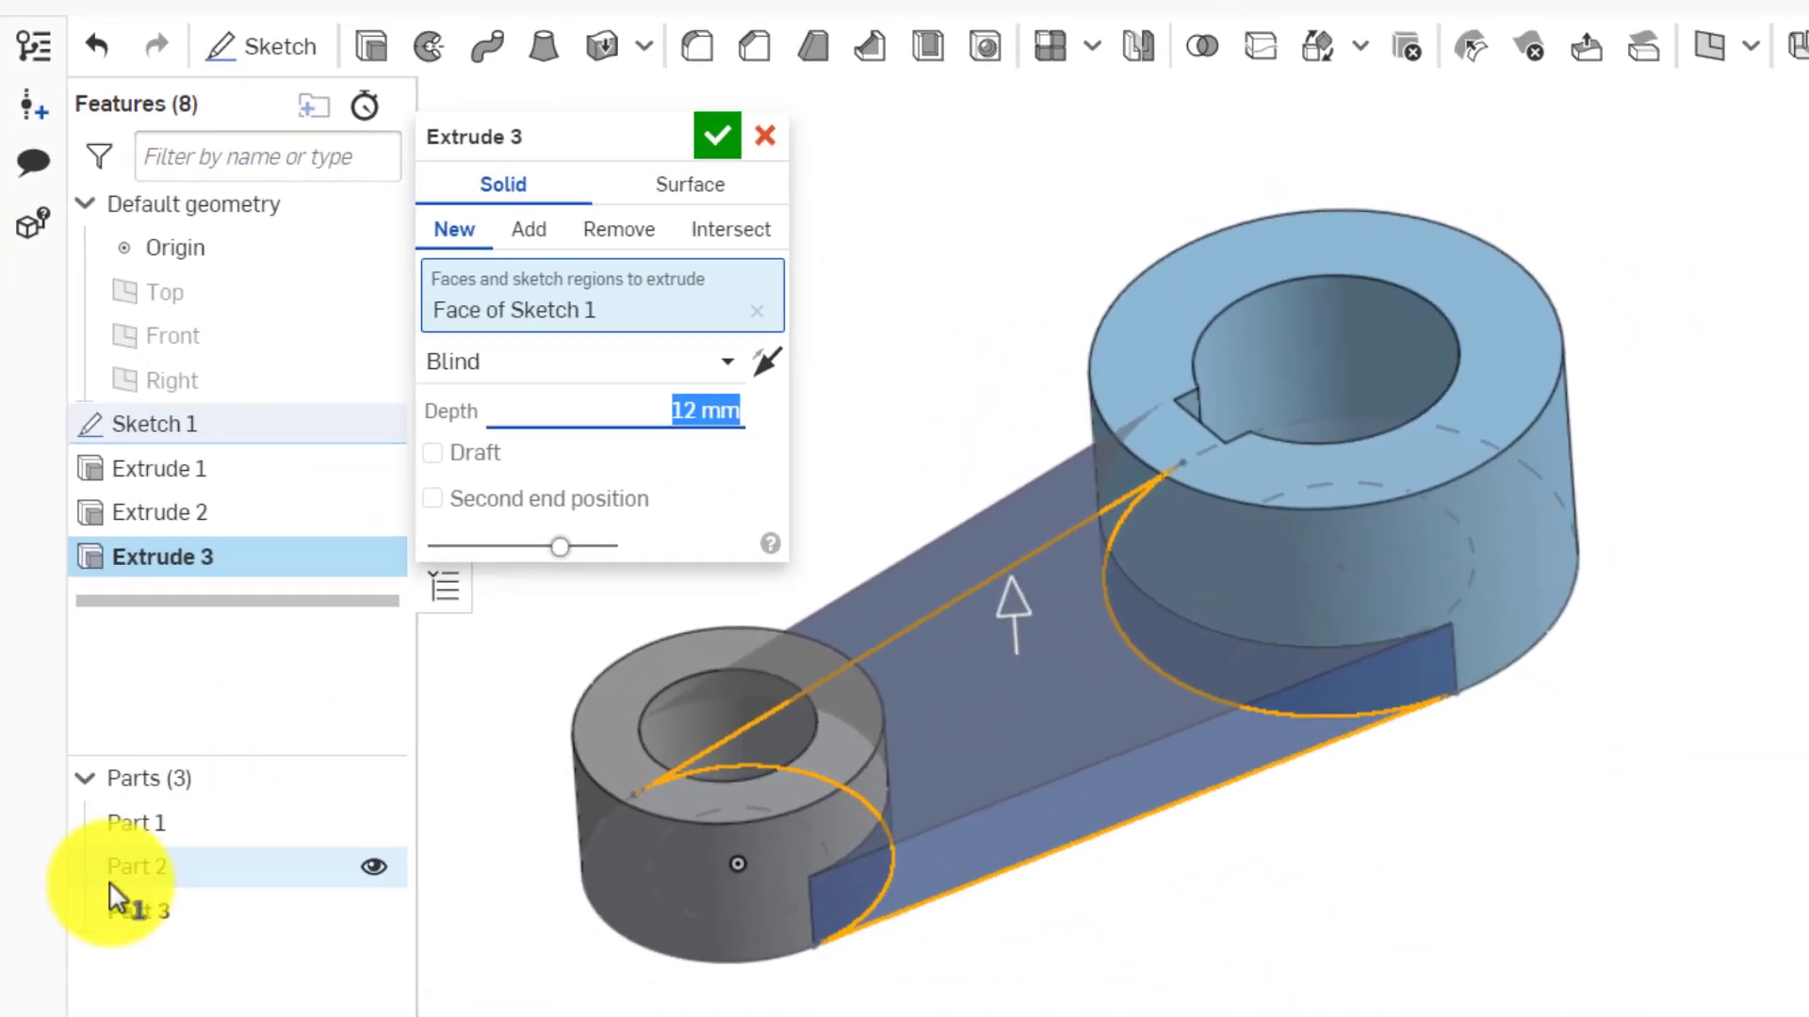
Set Extrude 3 to merge with both the boss and hub parts, then confirm it
left_click(530, 229)
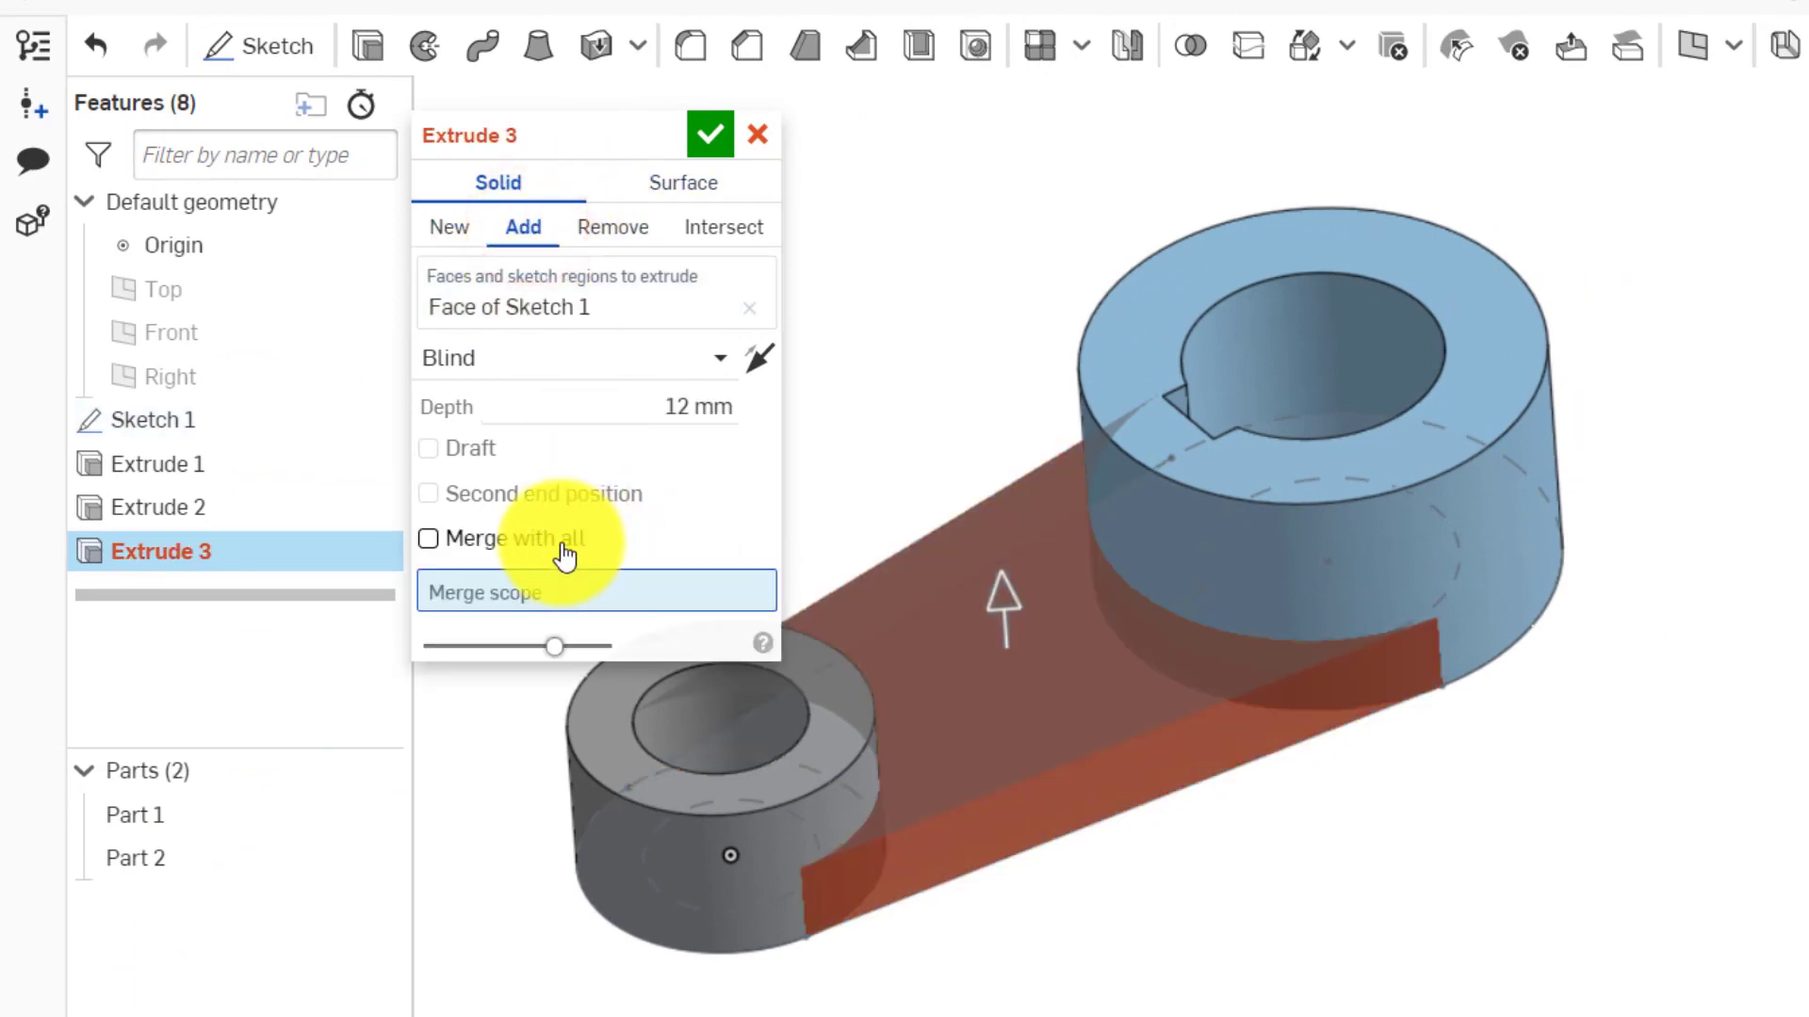
left_click(561, 543)
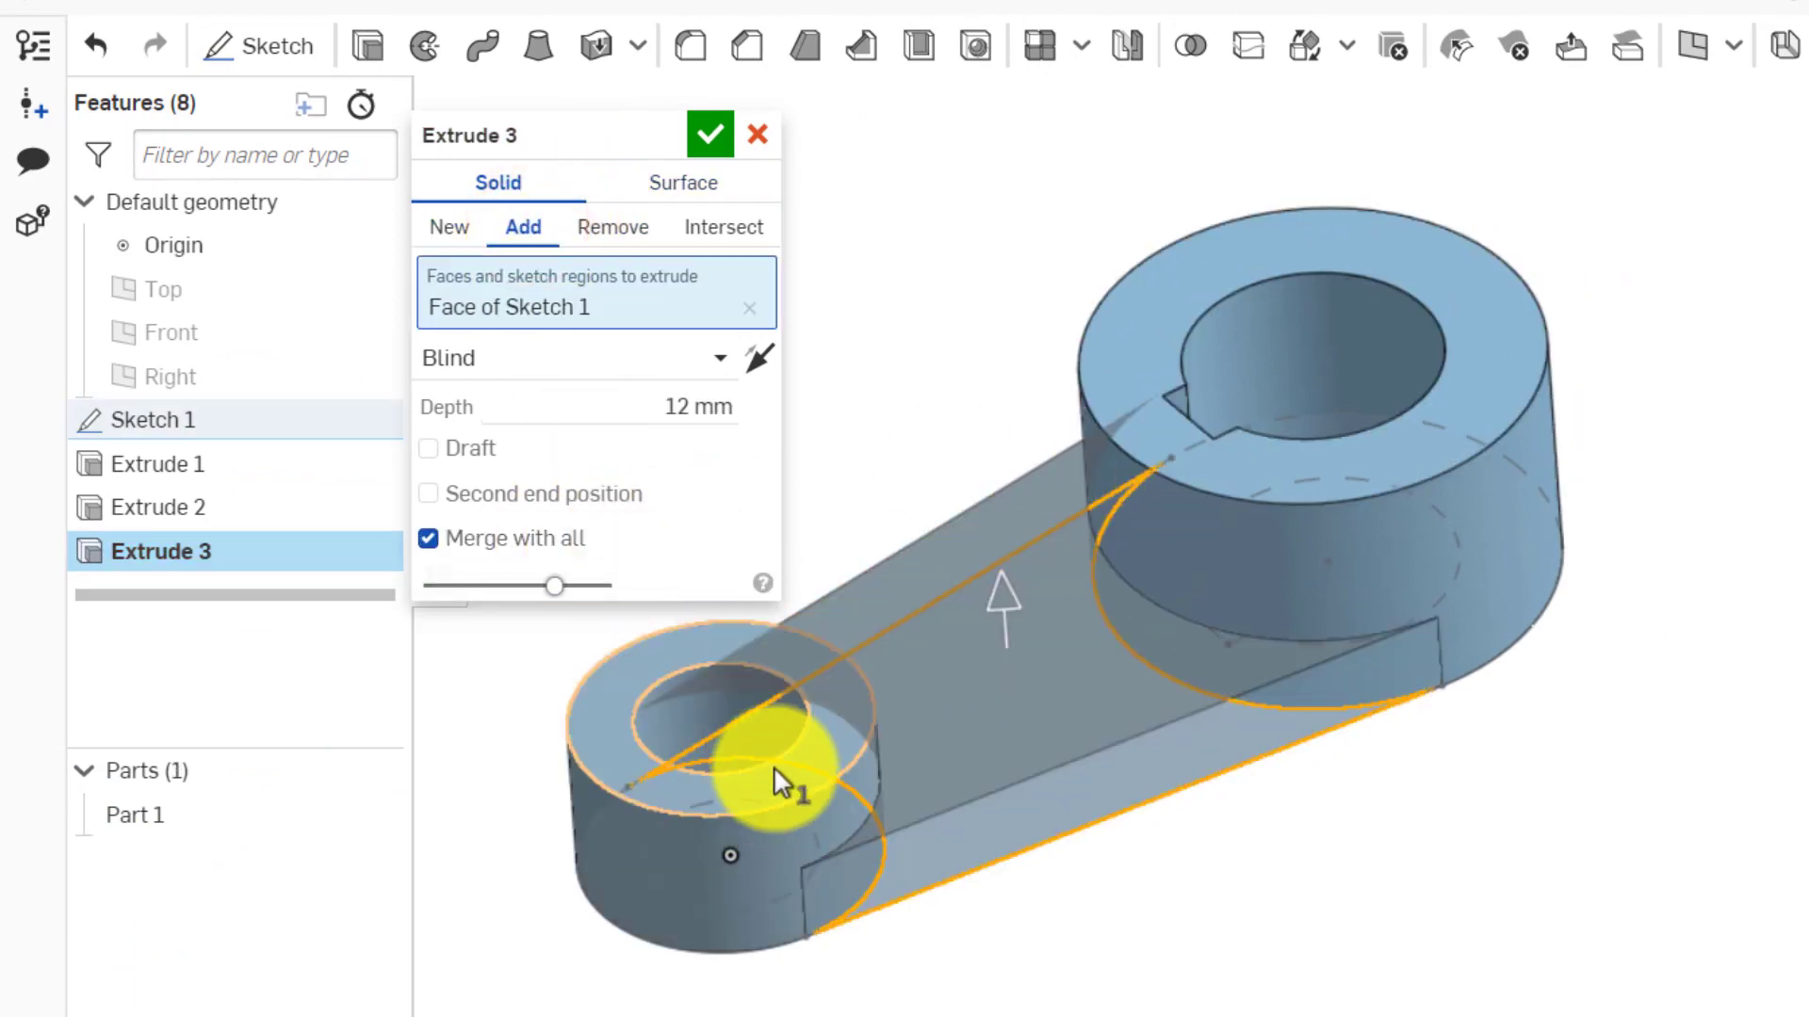
left_click(555, 545)
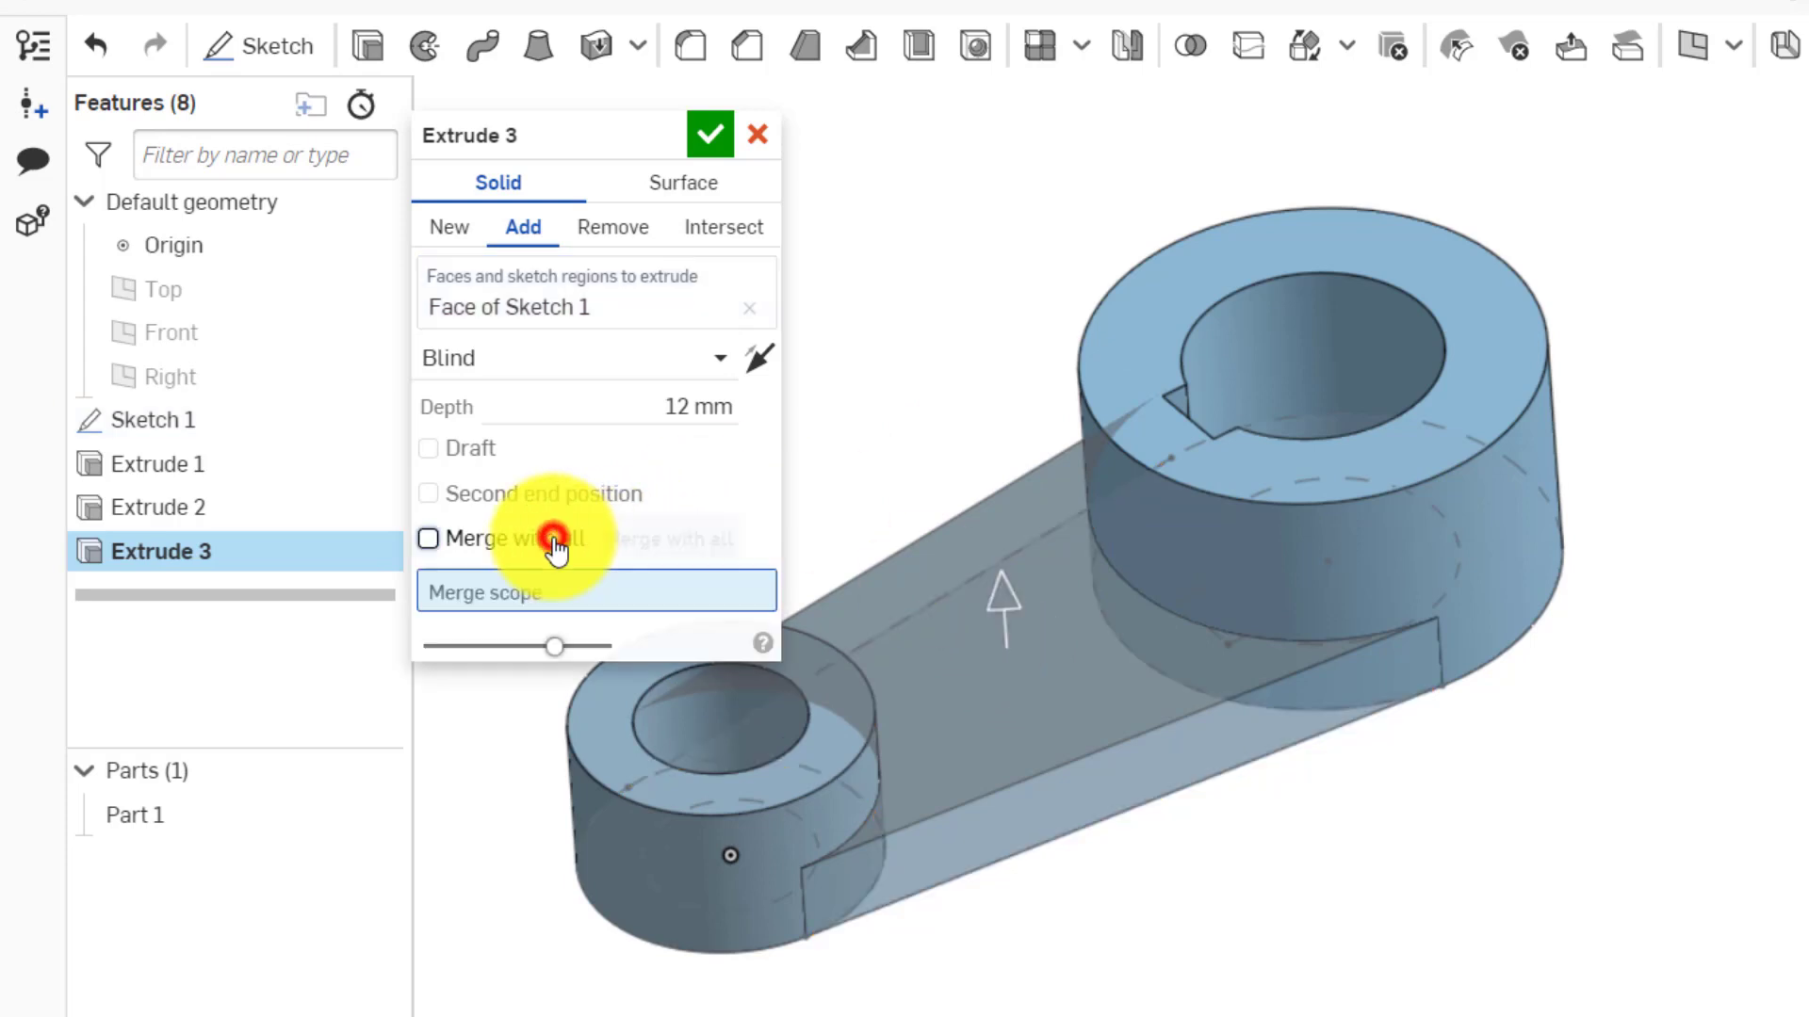
left_click(712, 594)
left_click(733, 885)
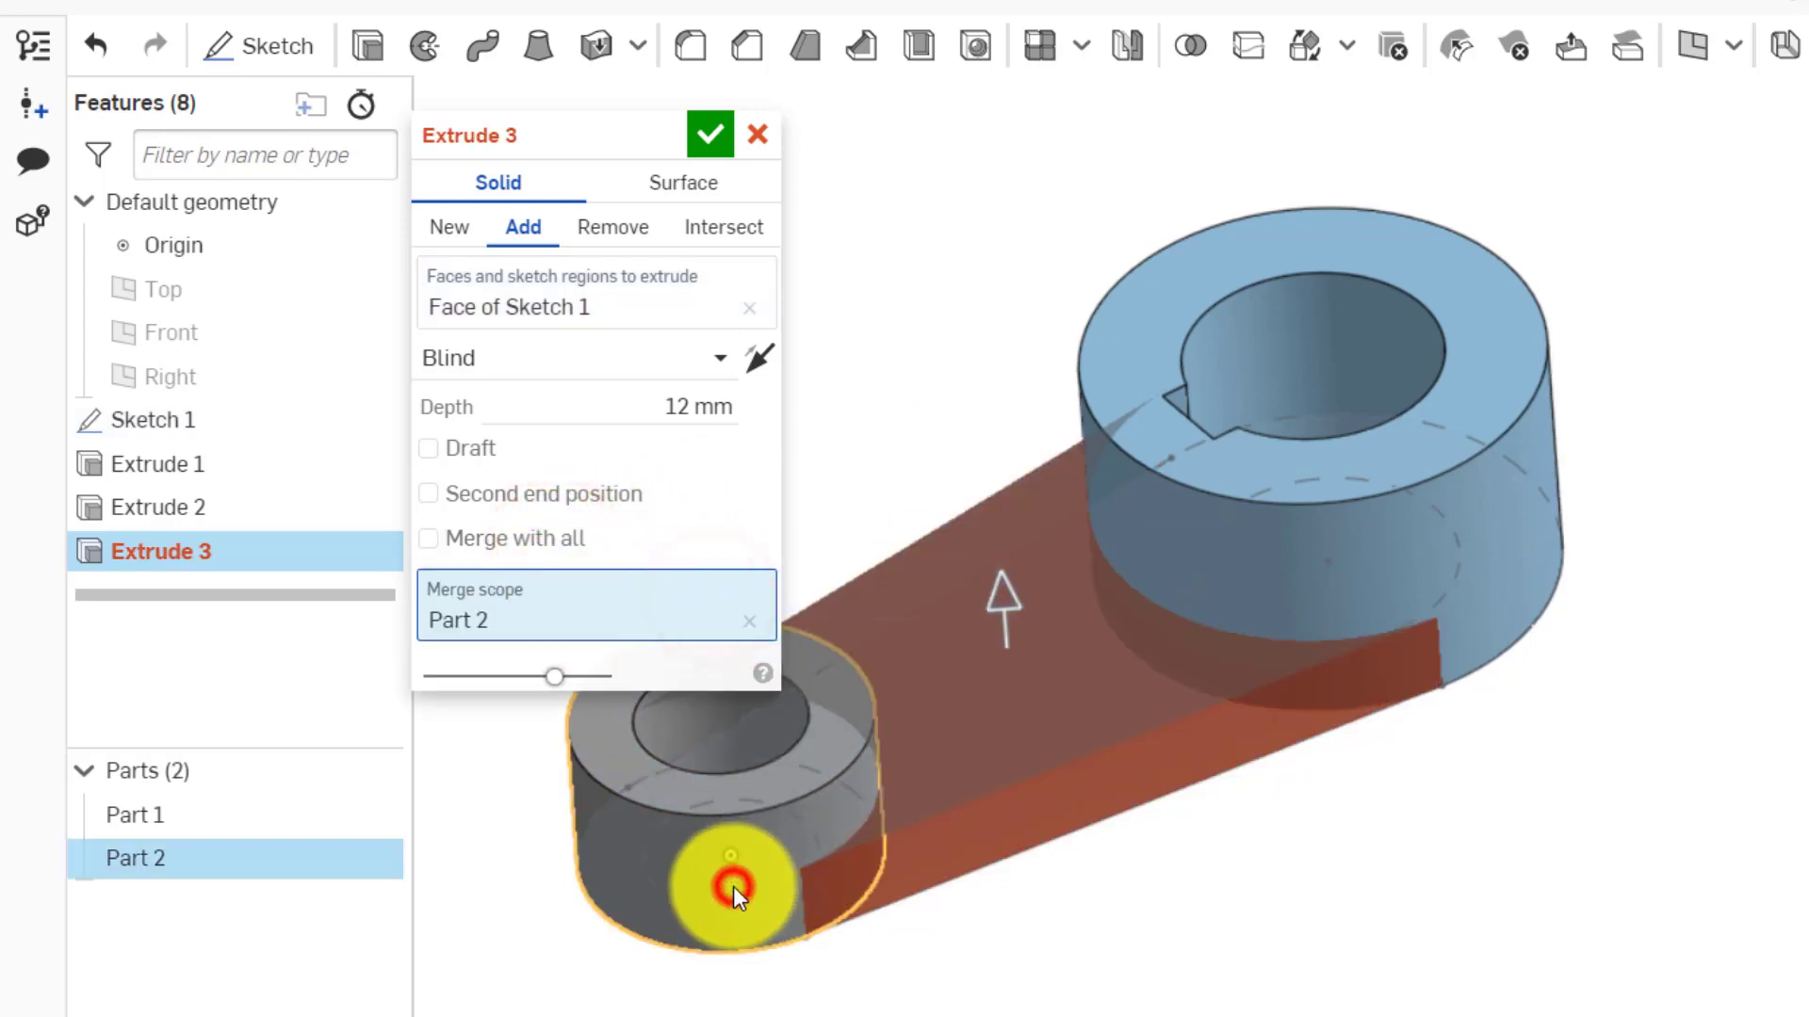
left_click(1321, 584)
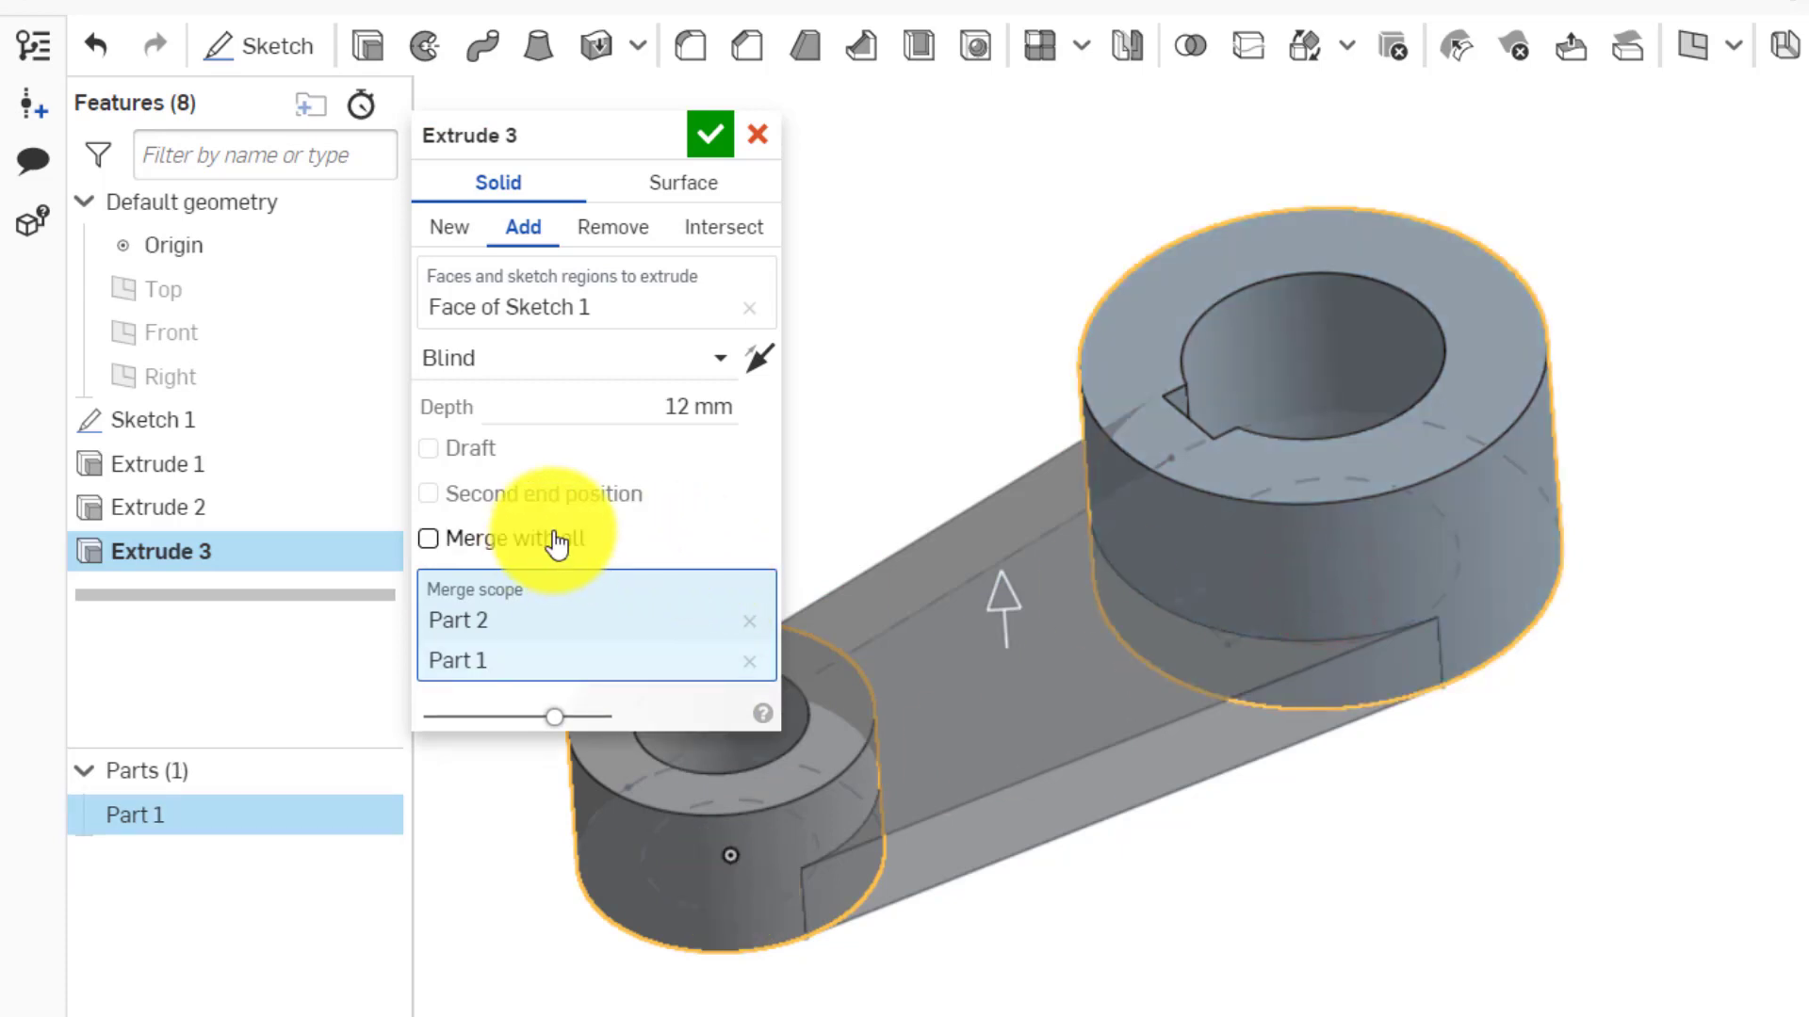
left_click(557, 541)
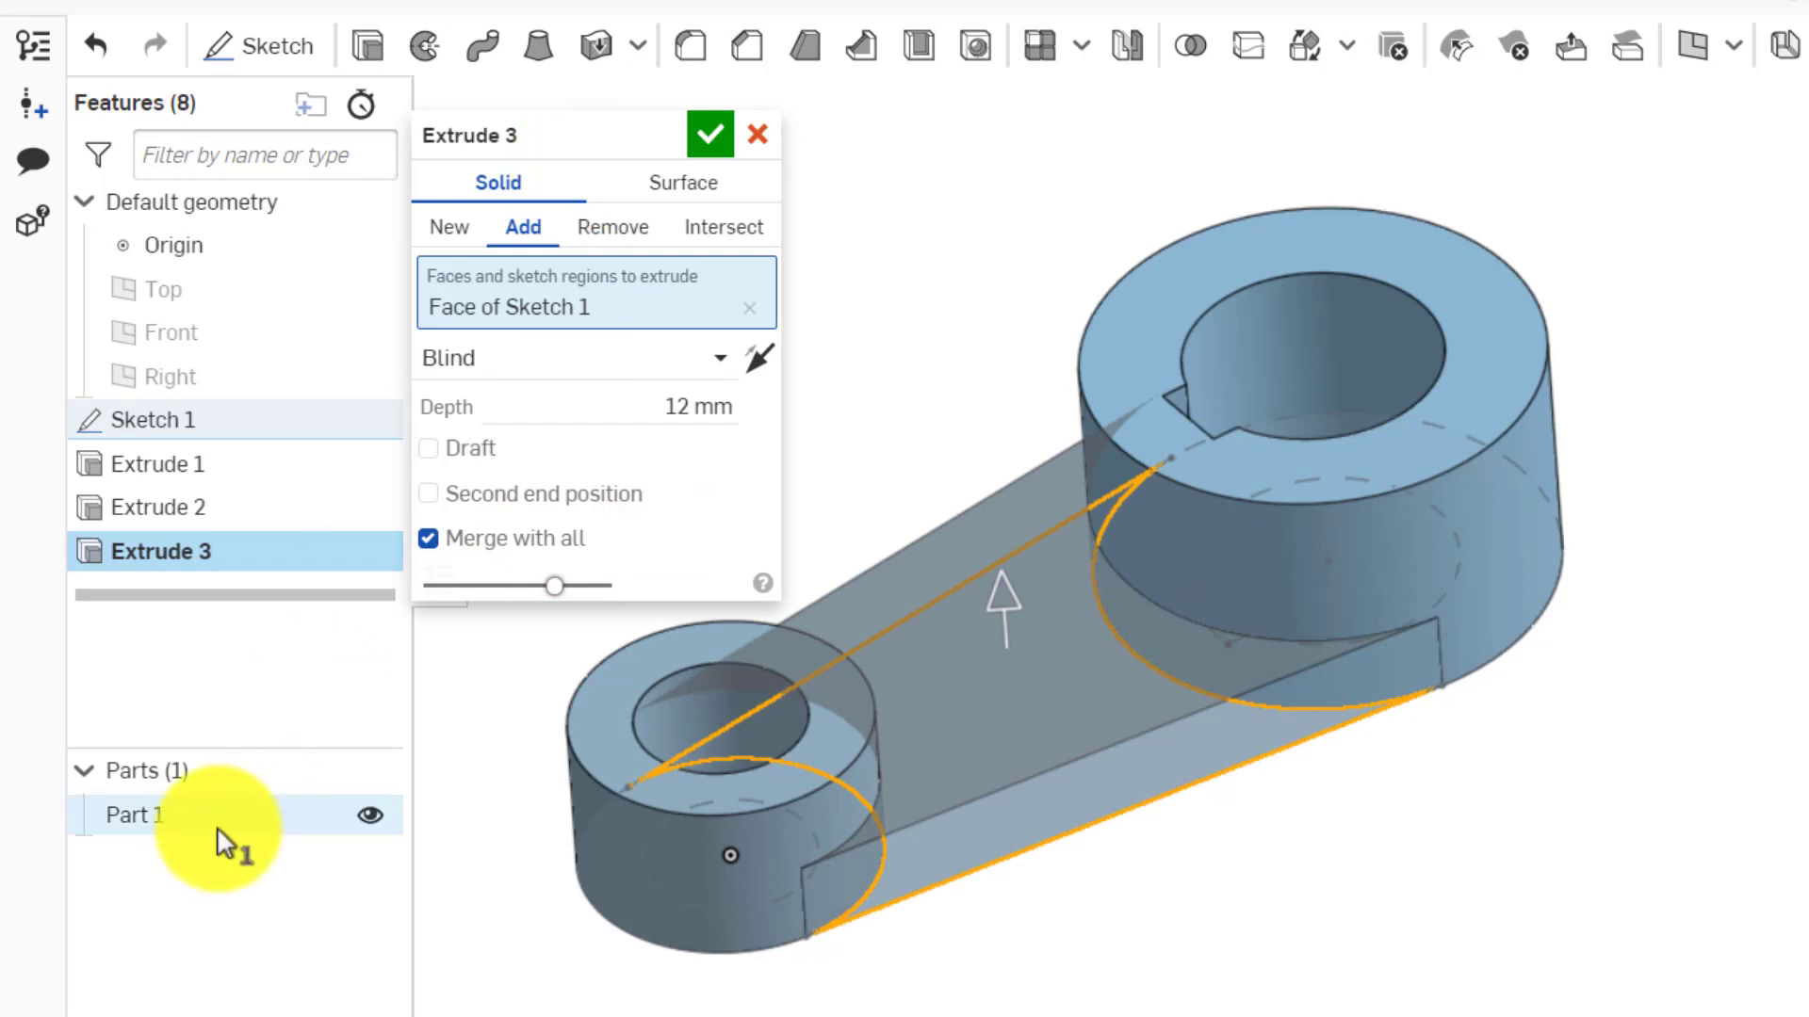
left_click(710, 135)
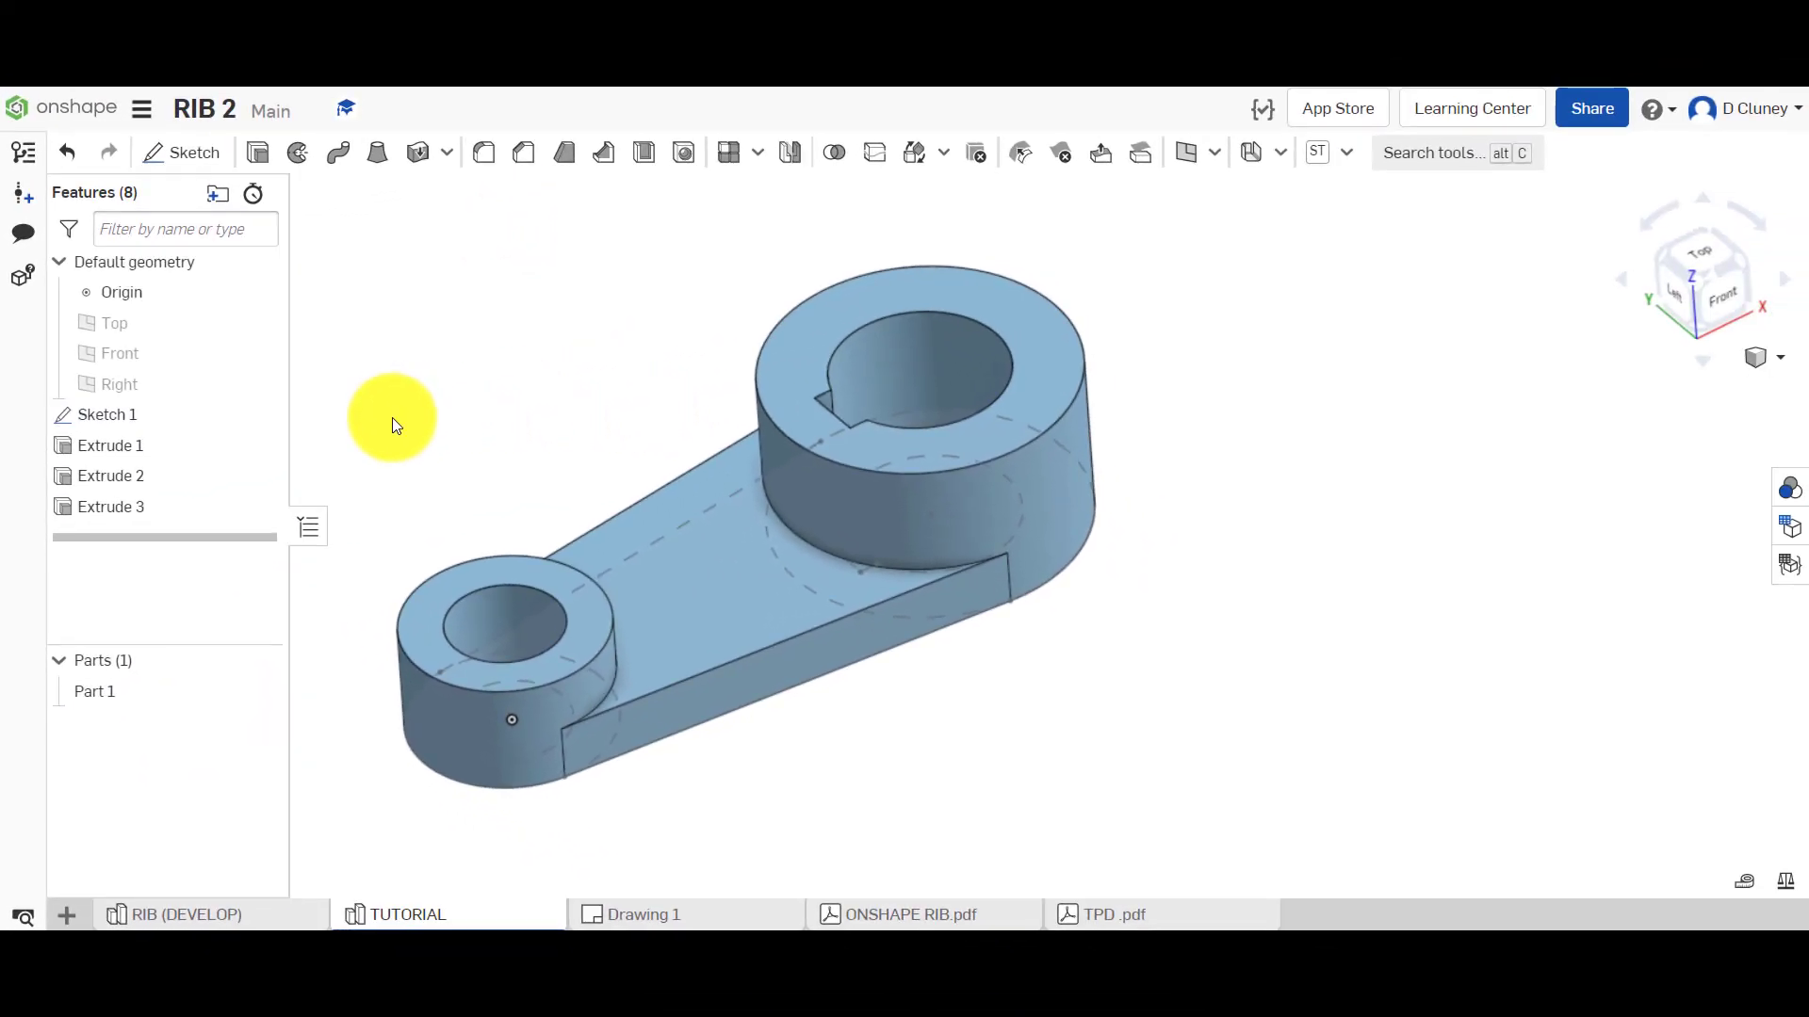
Hide Sketch 1 and the origin, panning the lever arm to the right
left_click(258, 416)
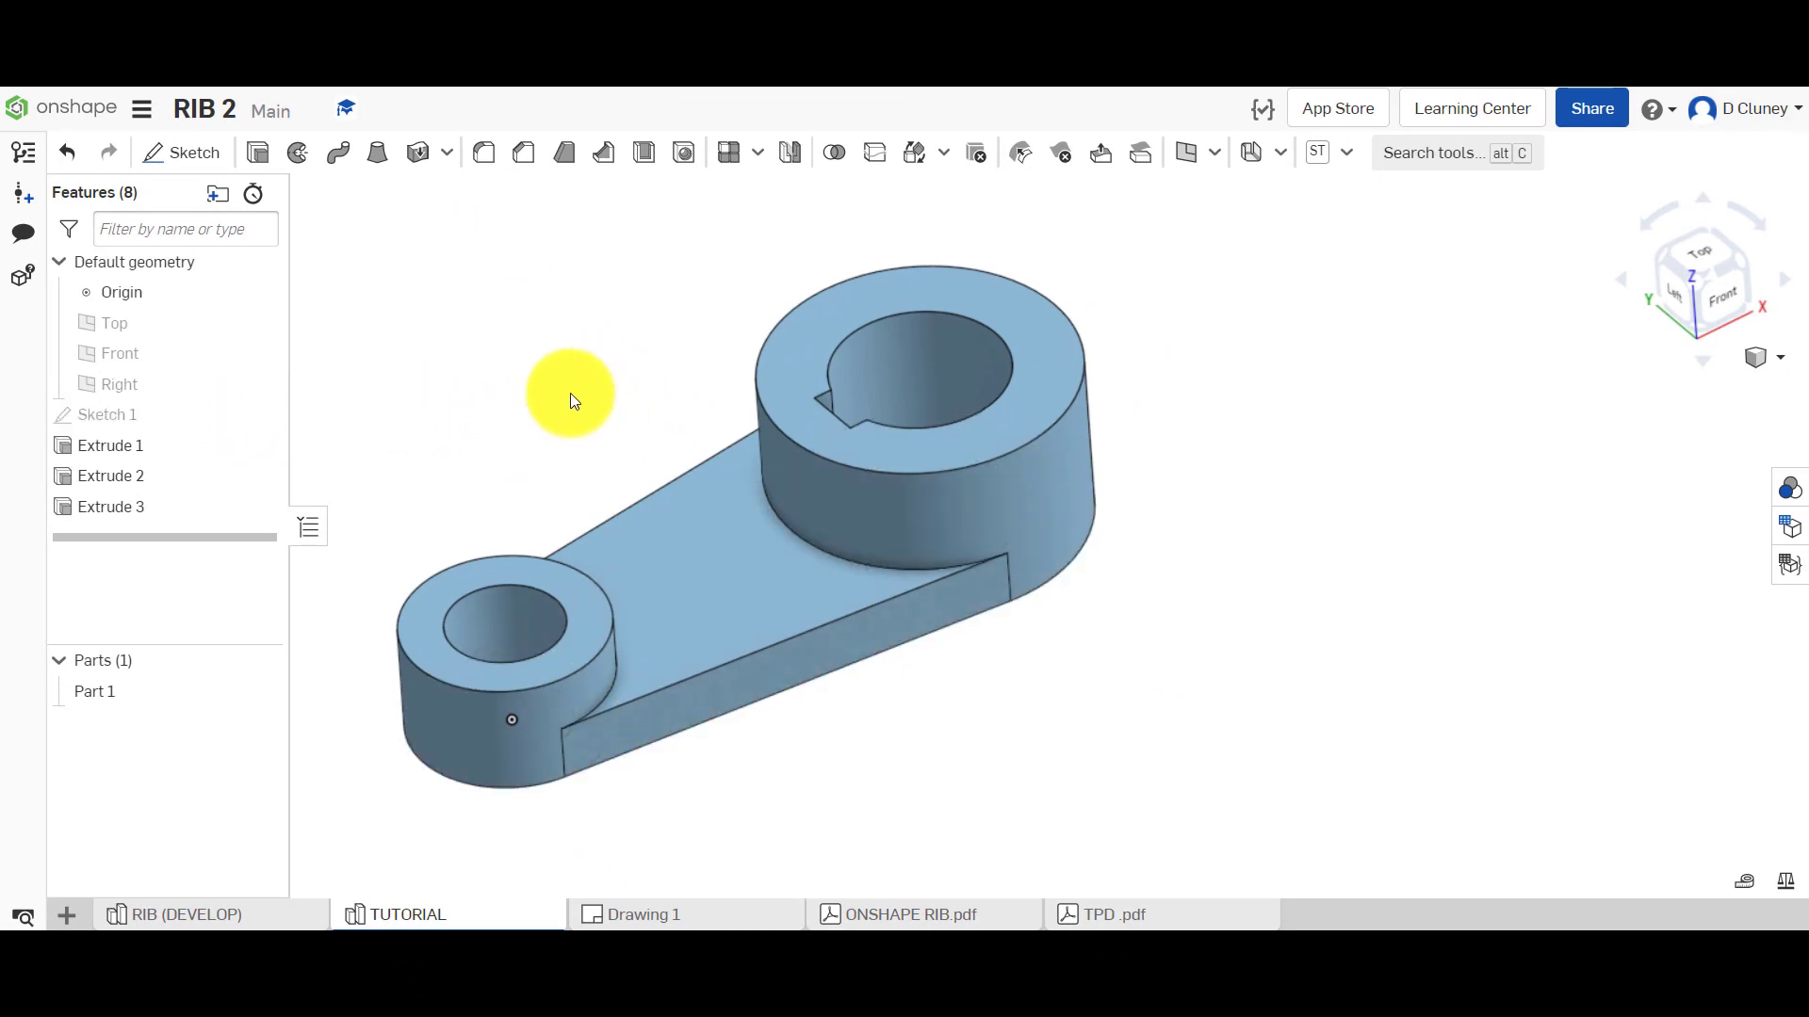
middle_click_drag(569, 393, 795, 373)
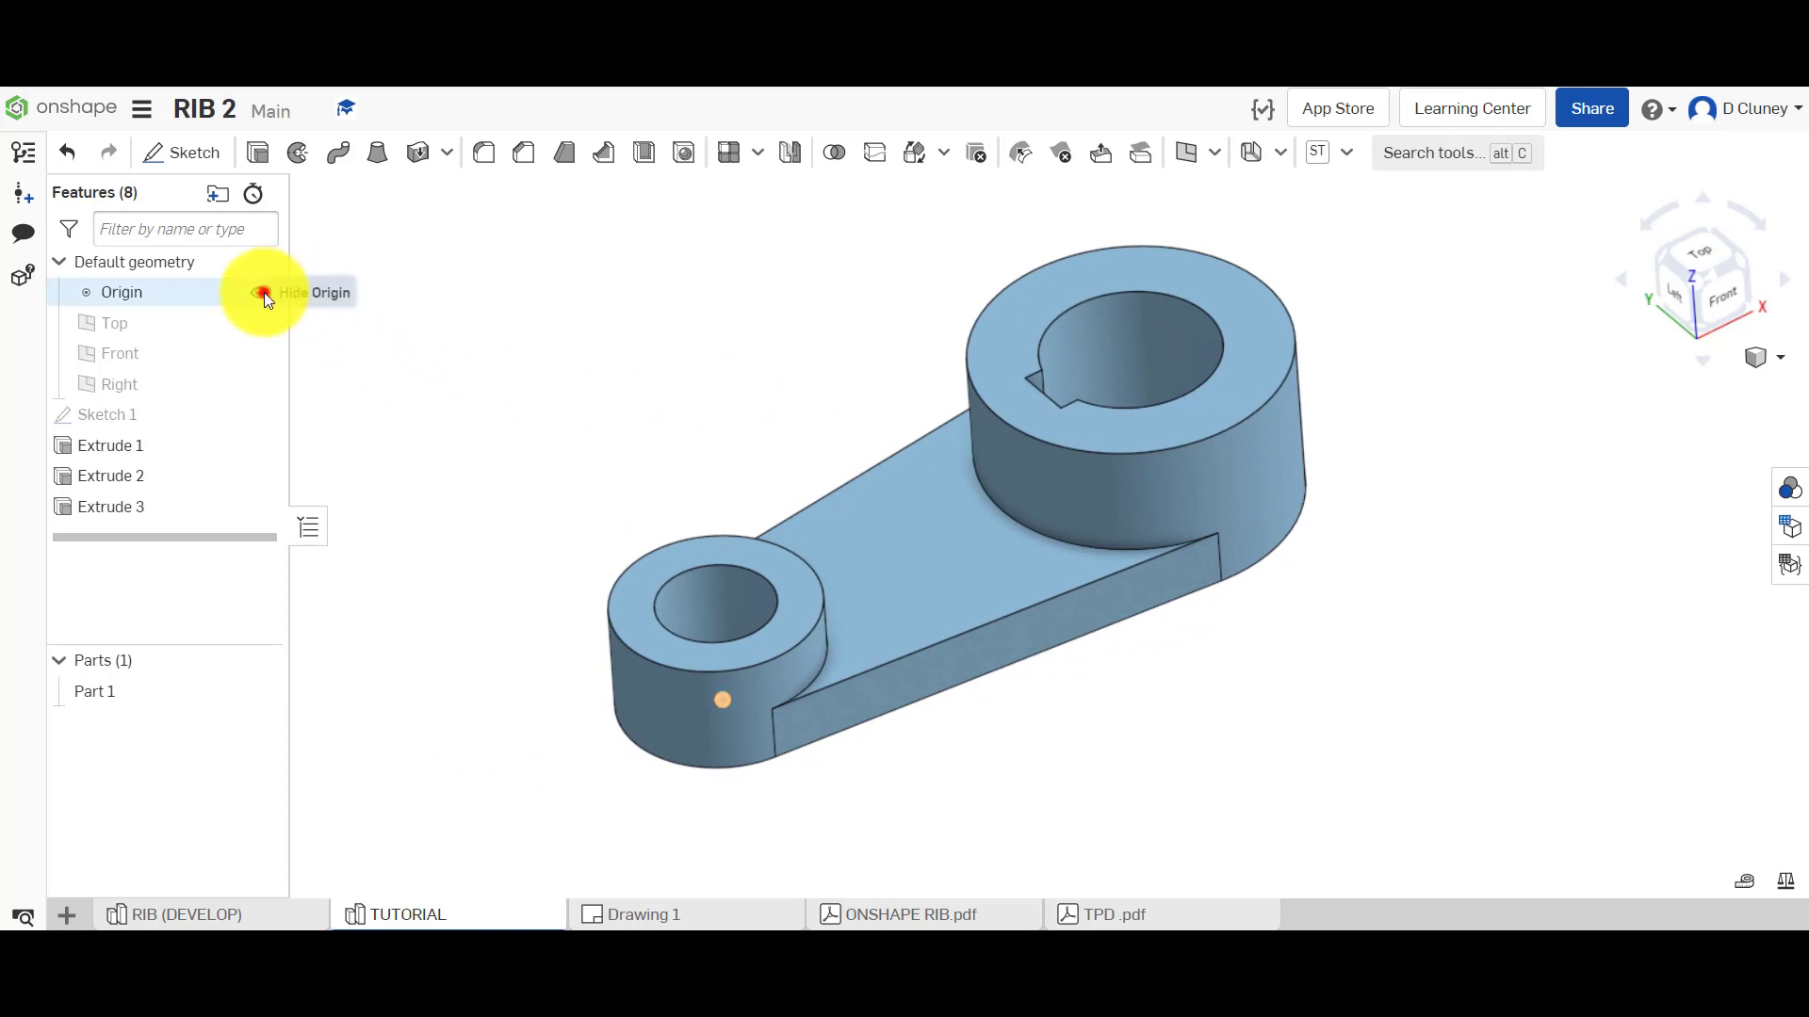
left_click(264, 291)
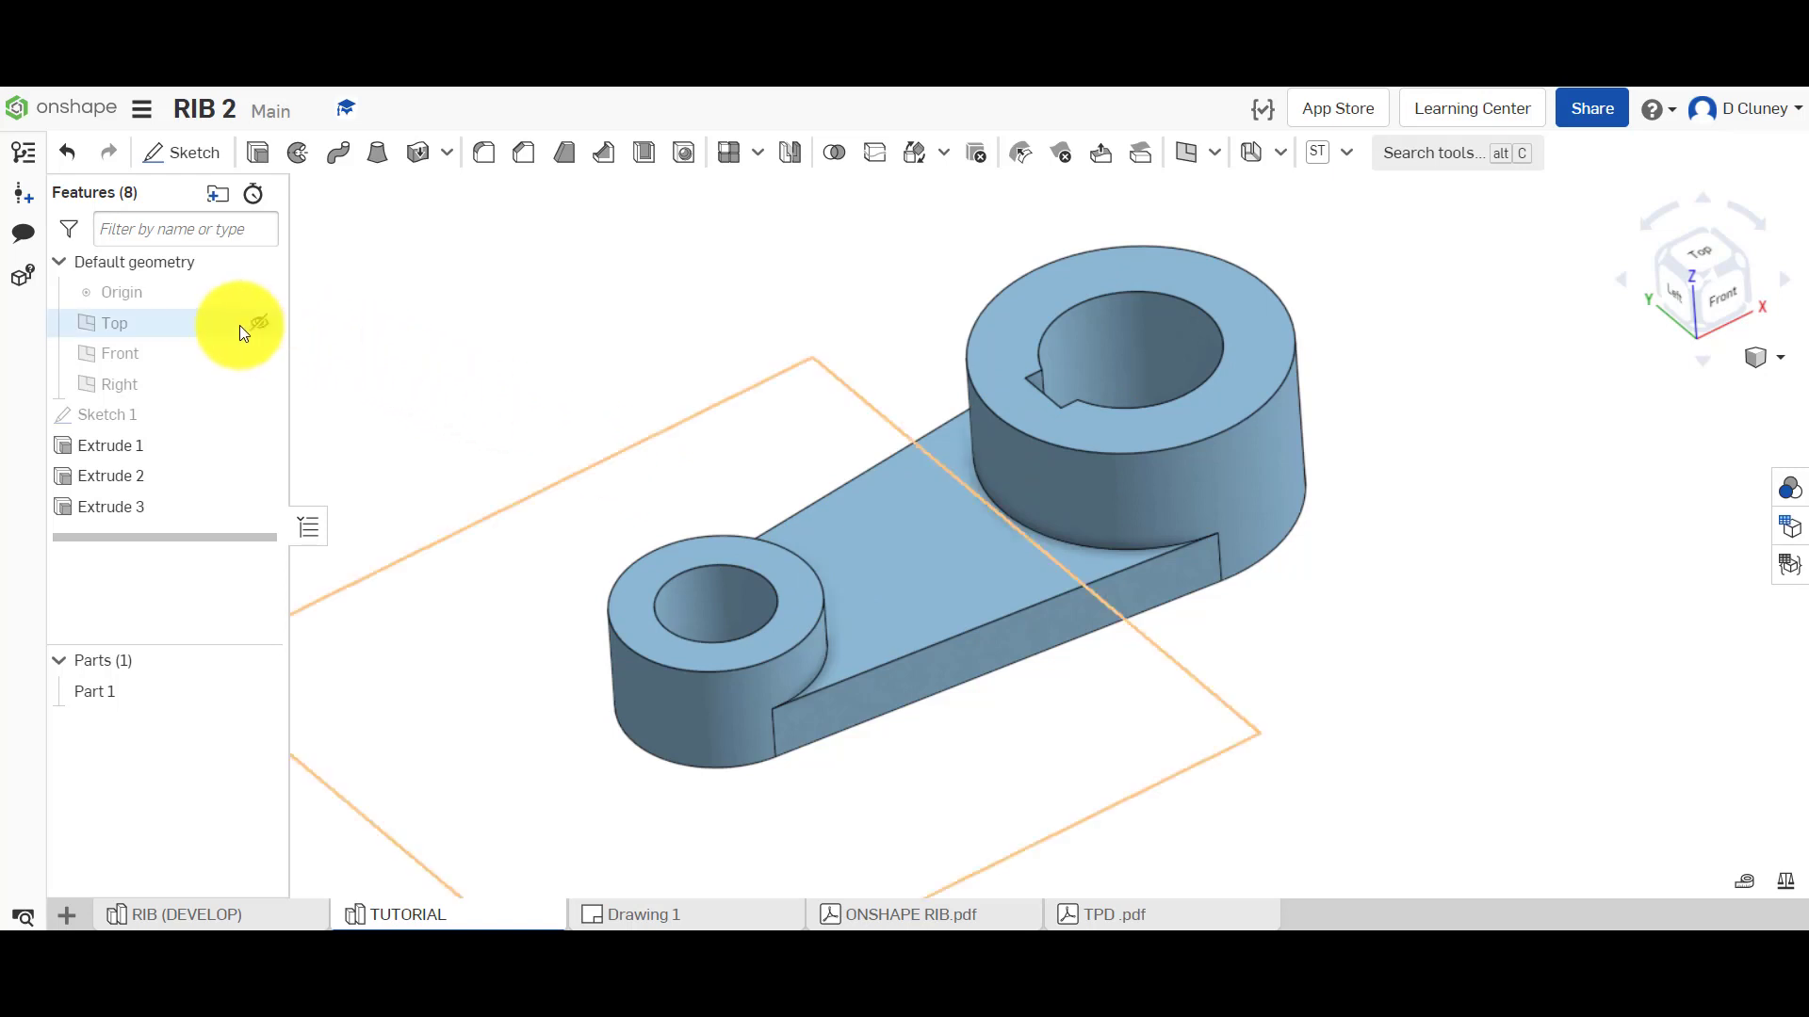
Unhide the Front plane and orbit to a more top-down view of the lever arm
left_click(259, 354)
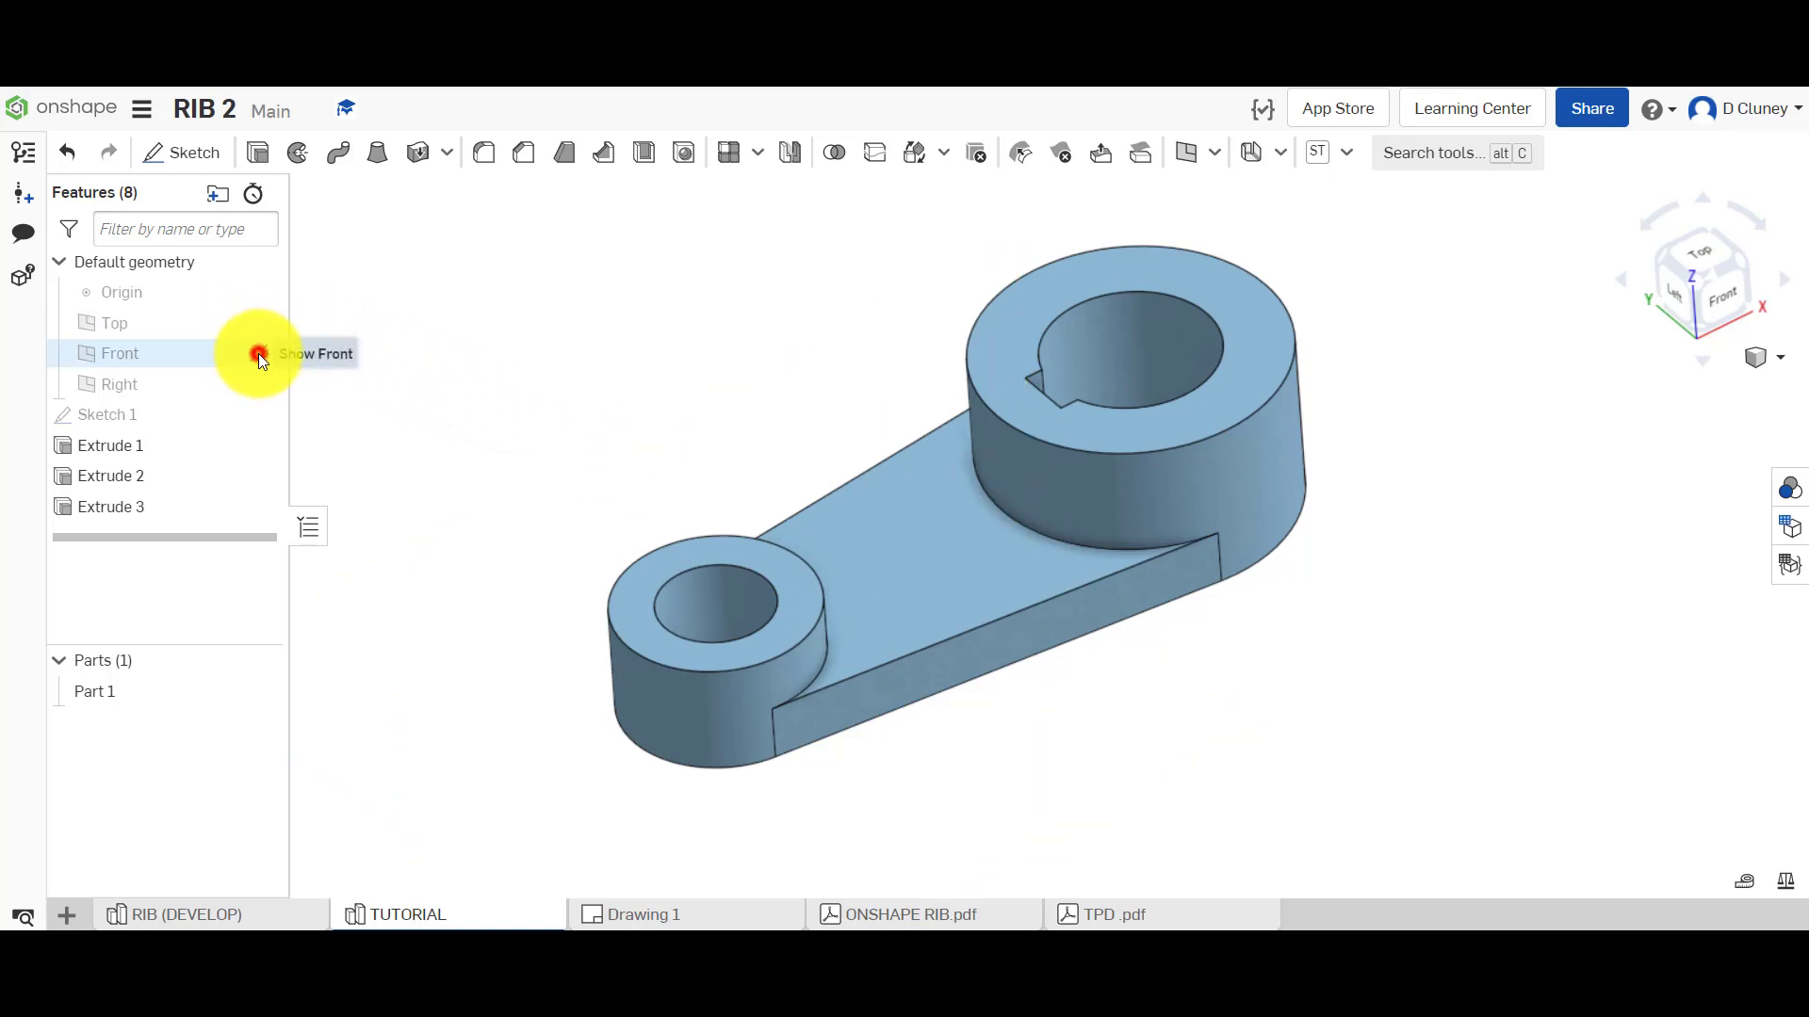
right_click_drag(585, 304, 607, 336)
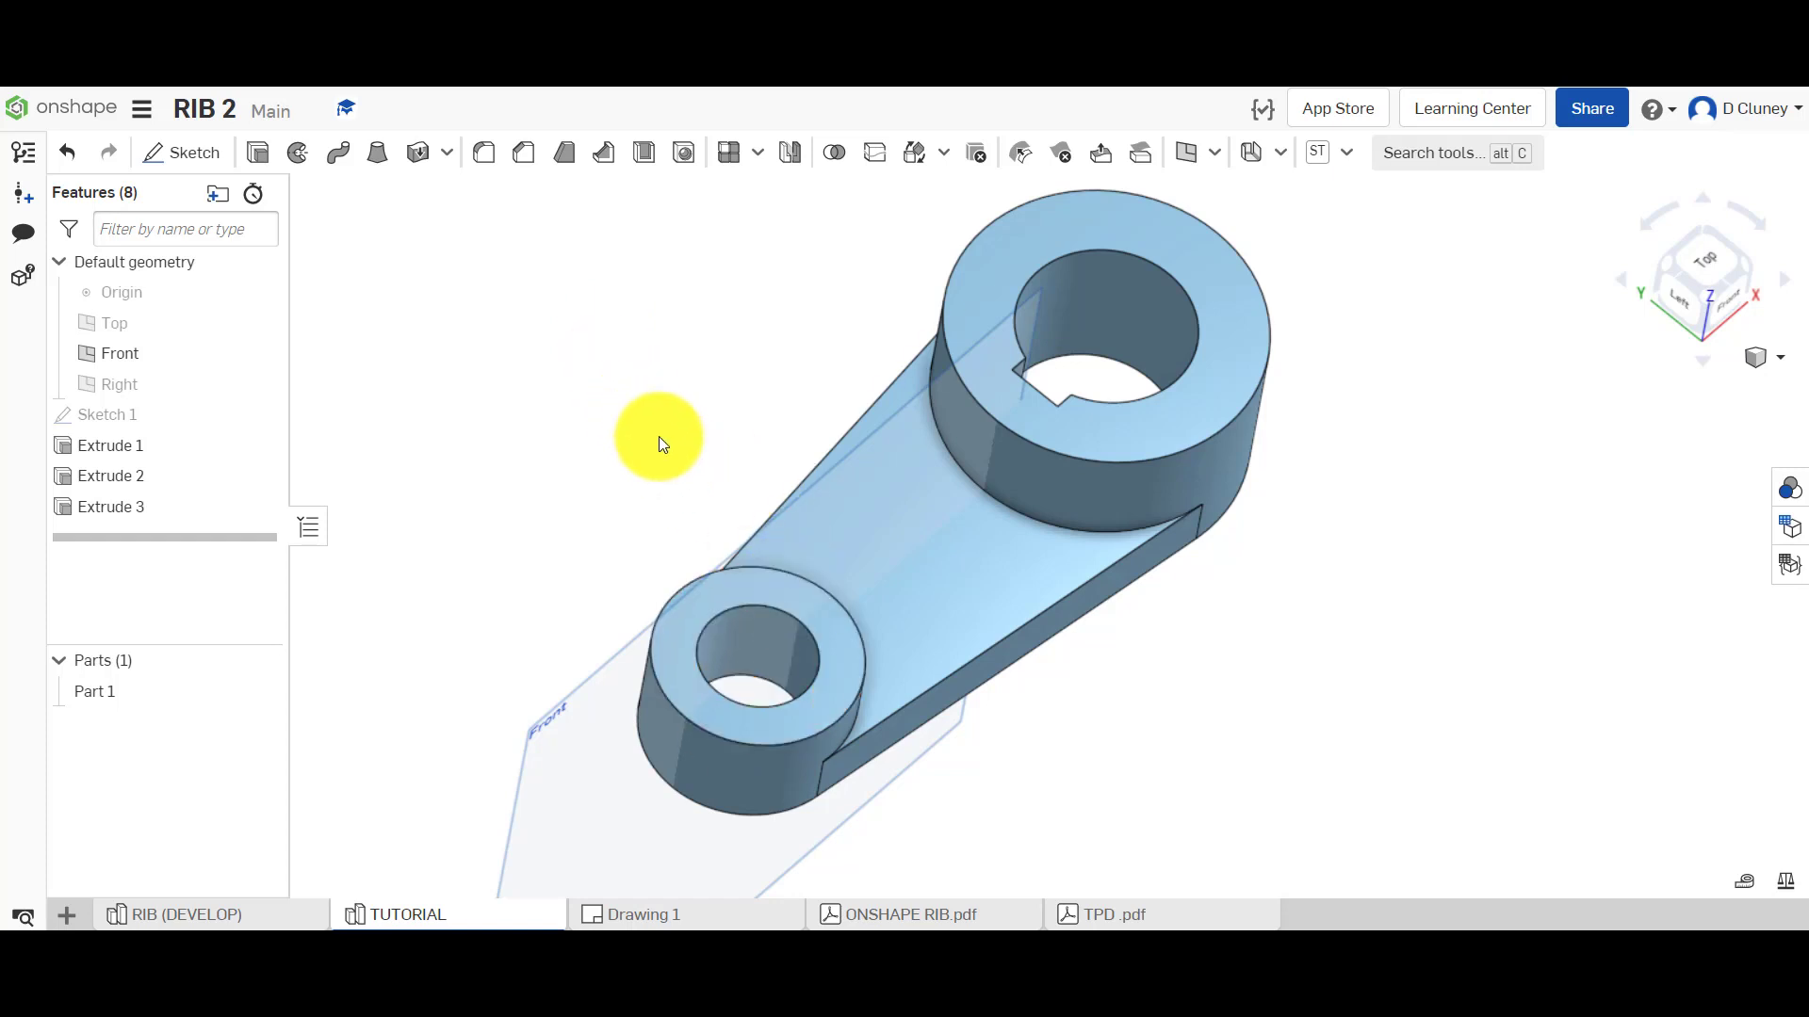
right_click_drag(658, 437, 646, 377)
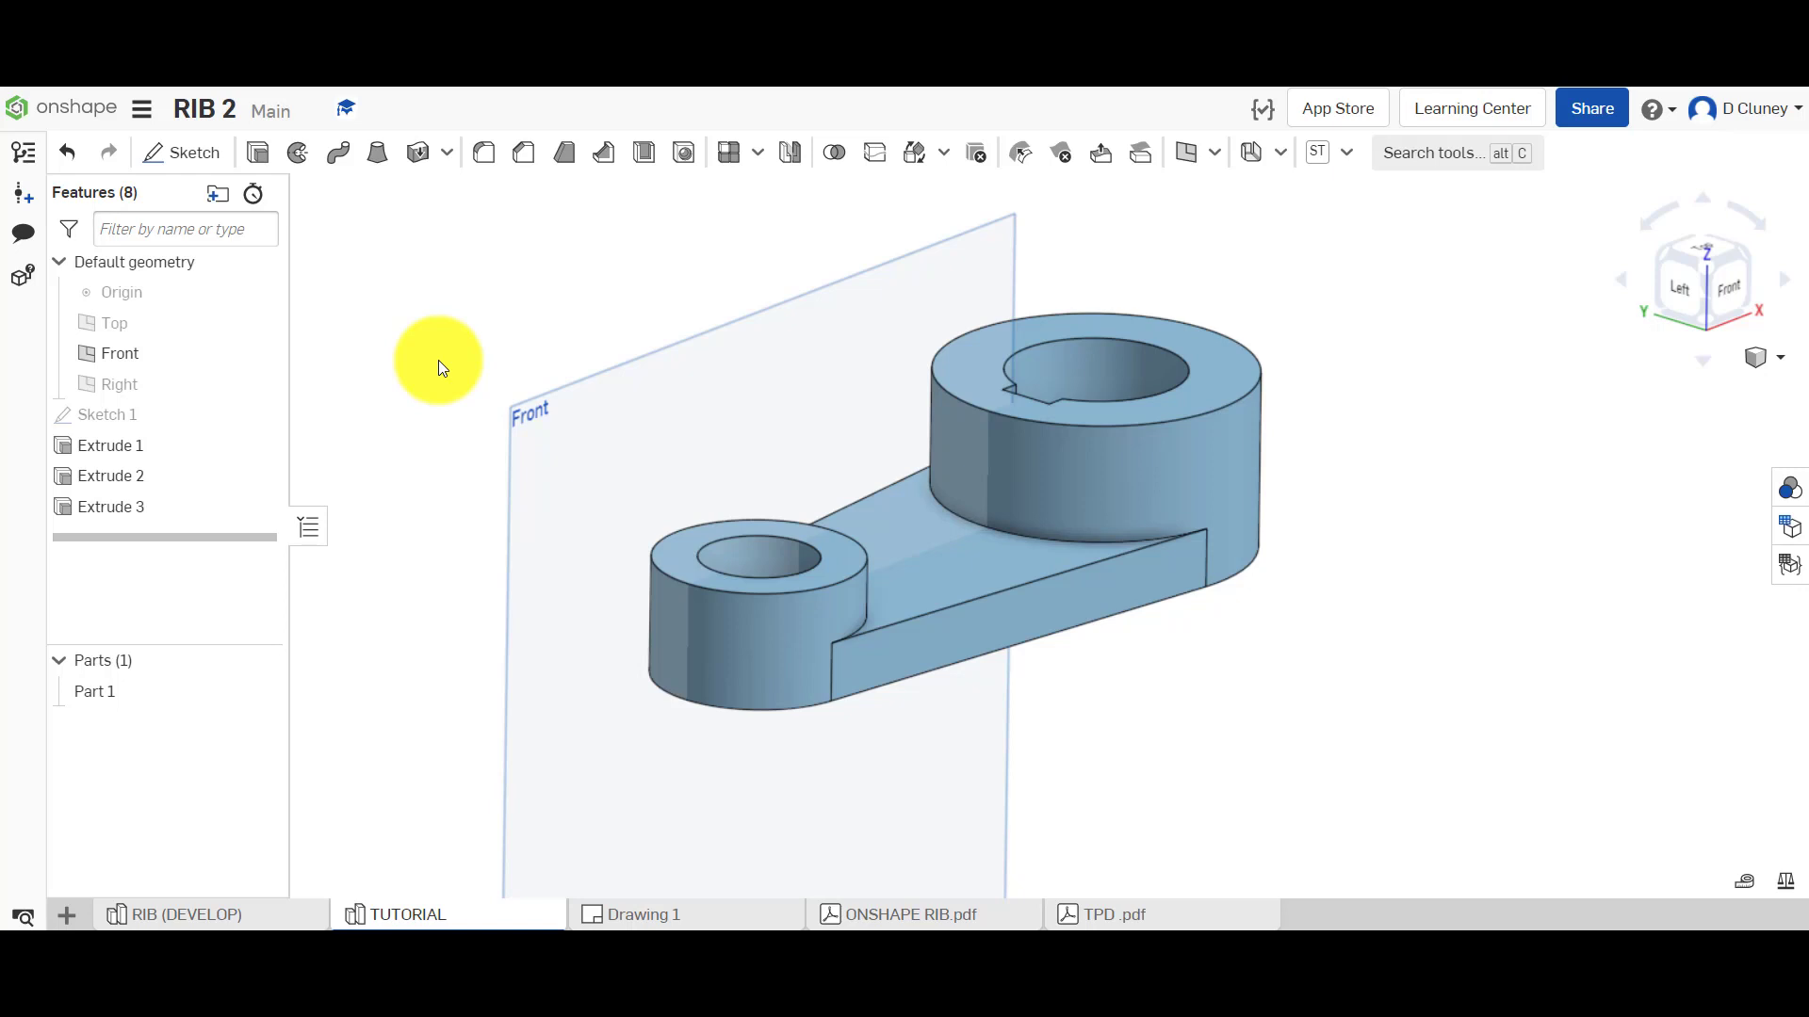
Create Sketch 2 on the Front plane, intersecting both boss cylinder faces, then hide Part 1
left_click(193, 149)
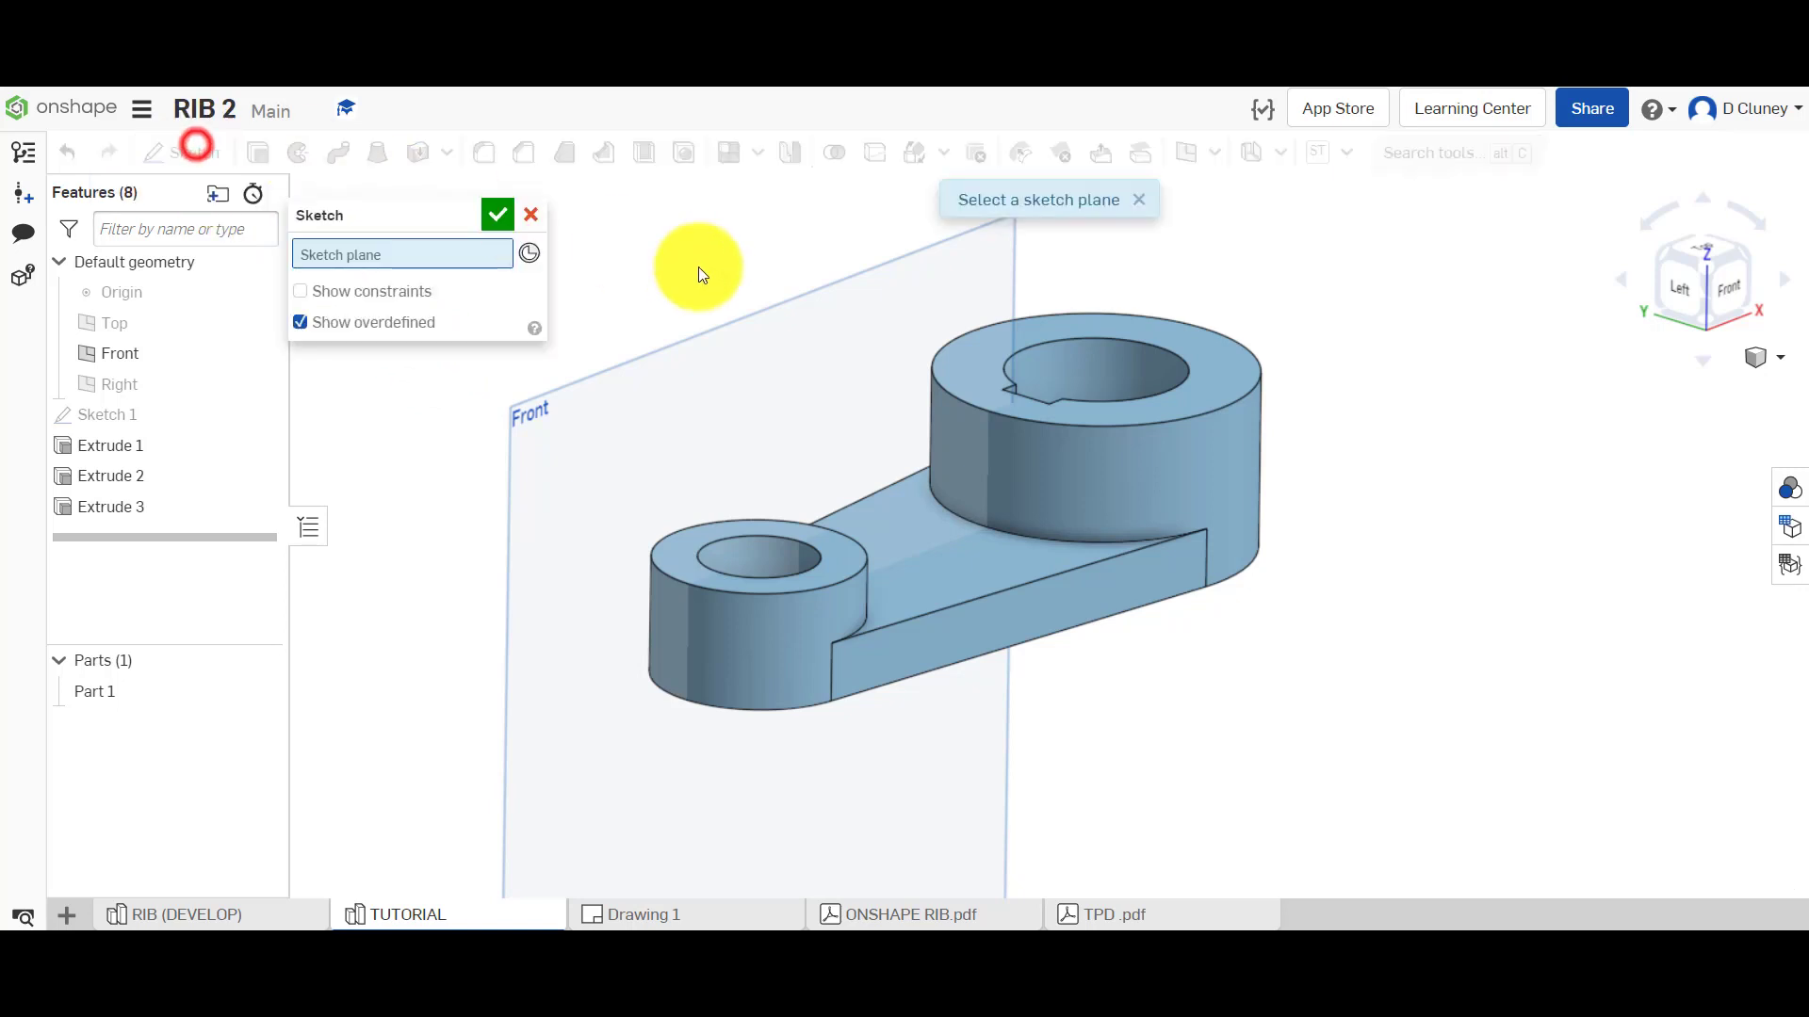
left_click(710, 342)
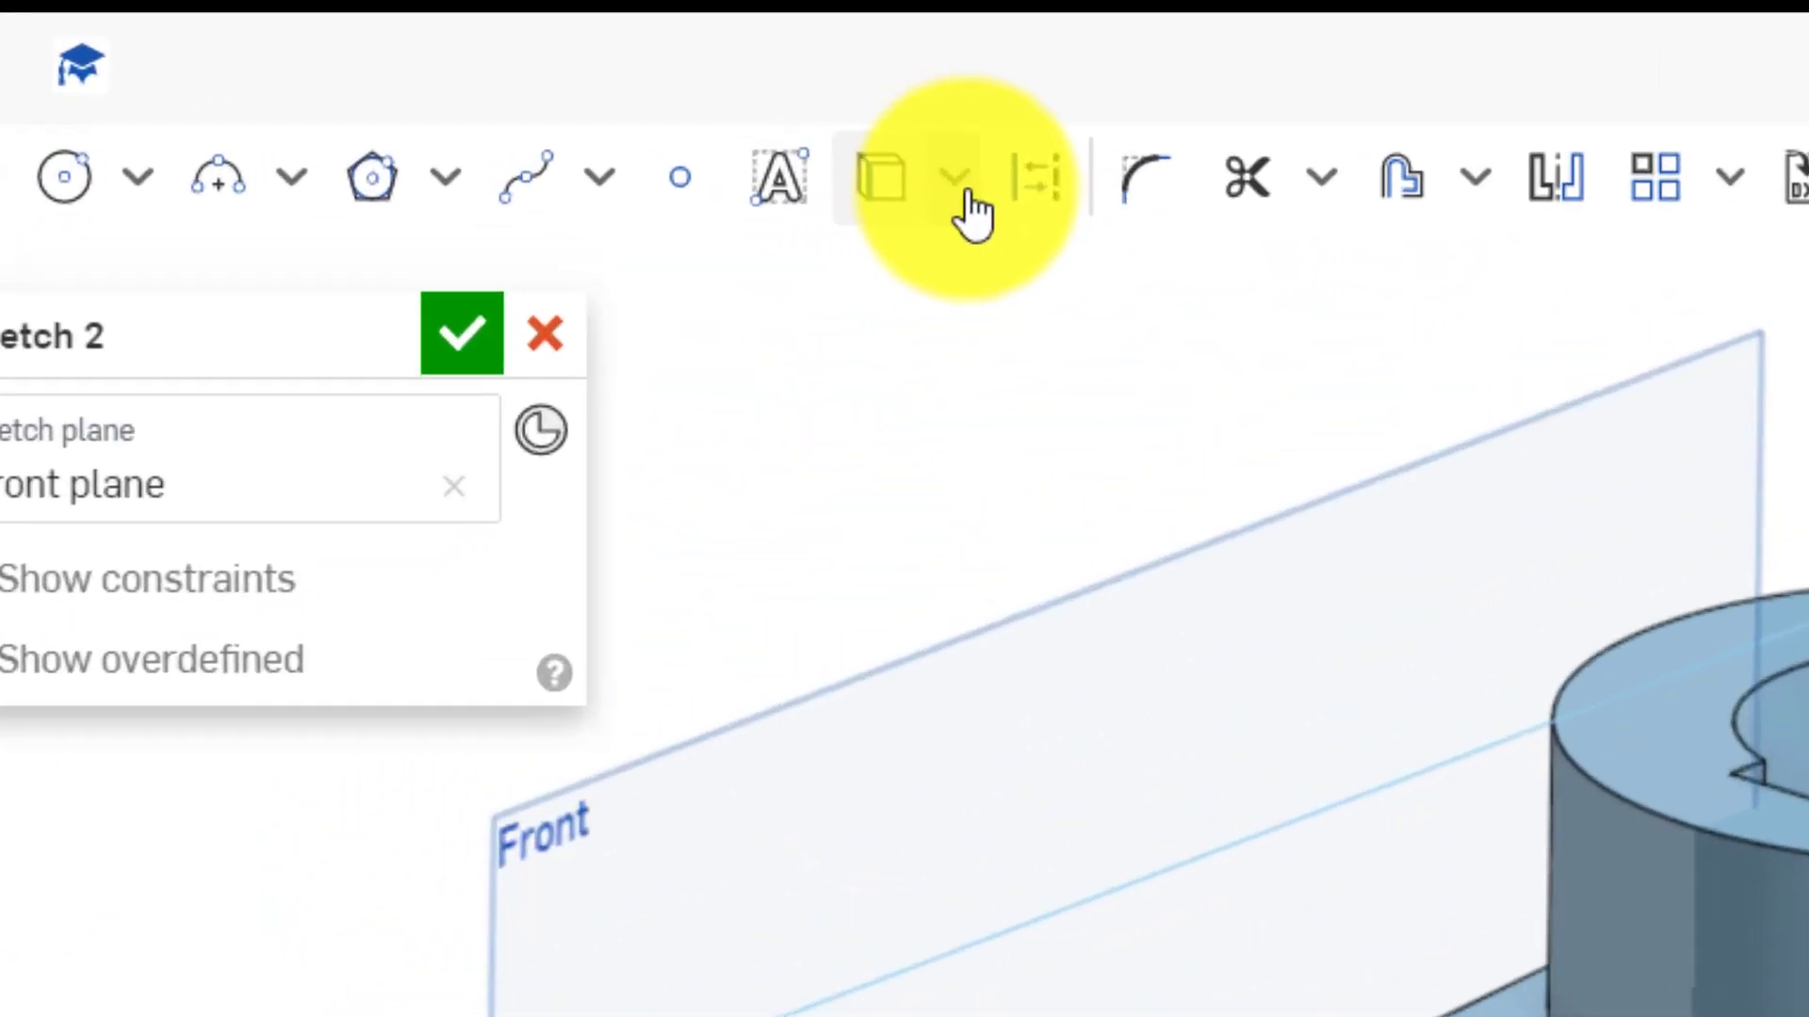
left_click(694, 154)
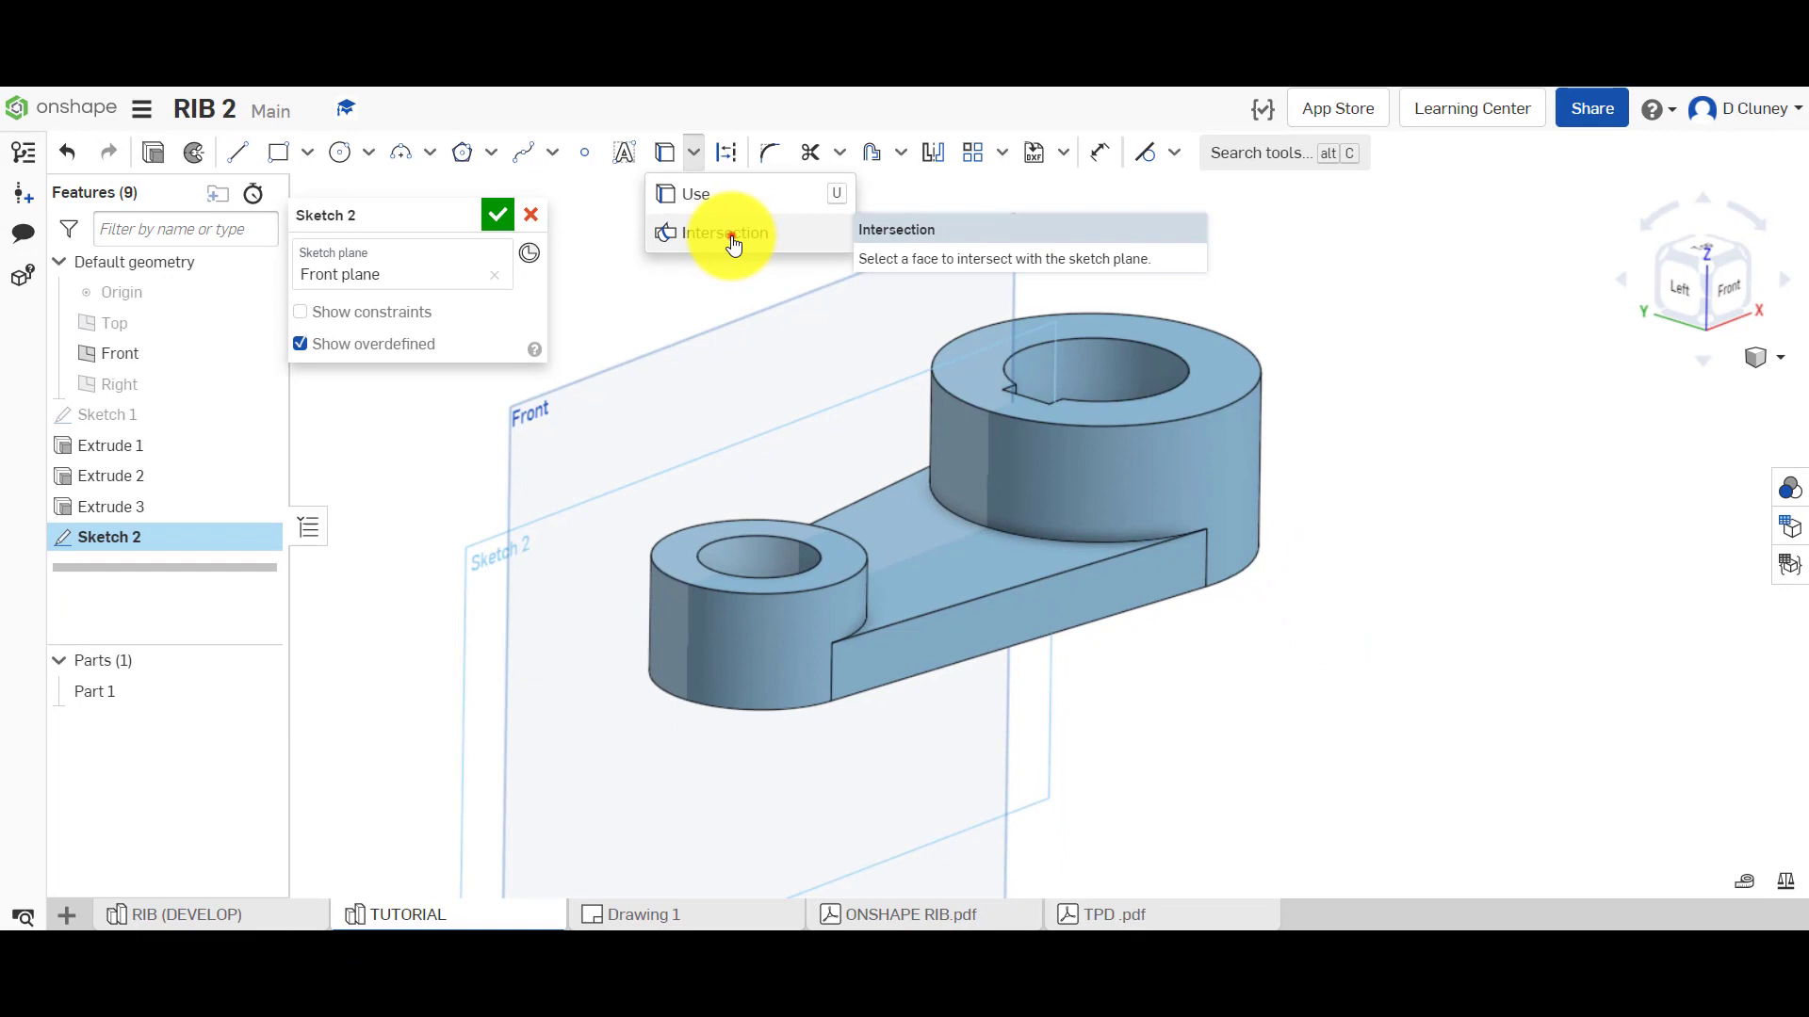
left_click(734, 240)
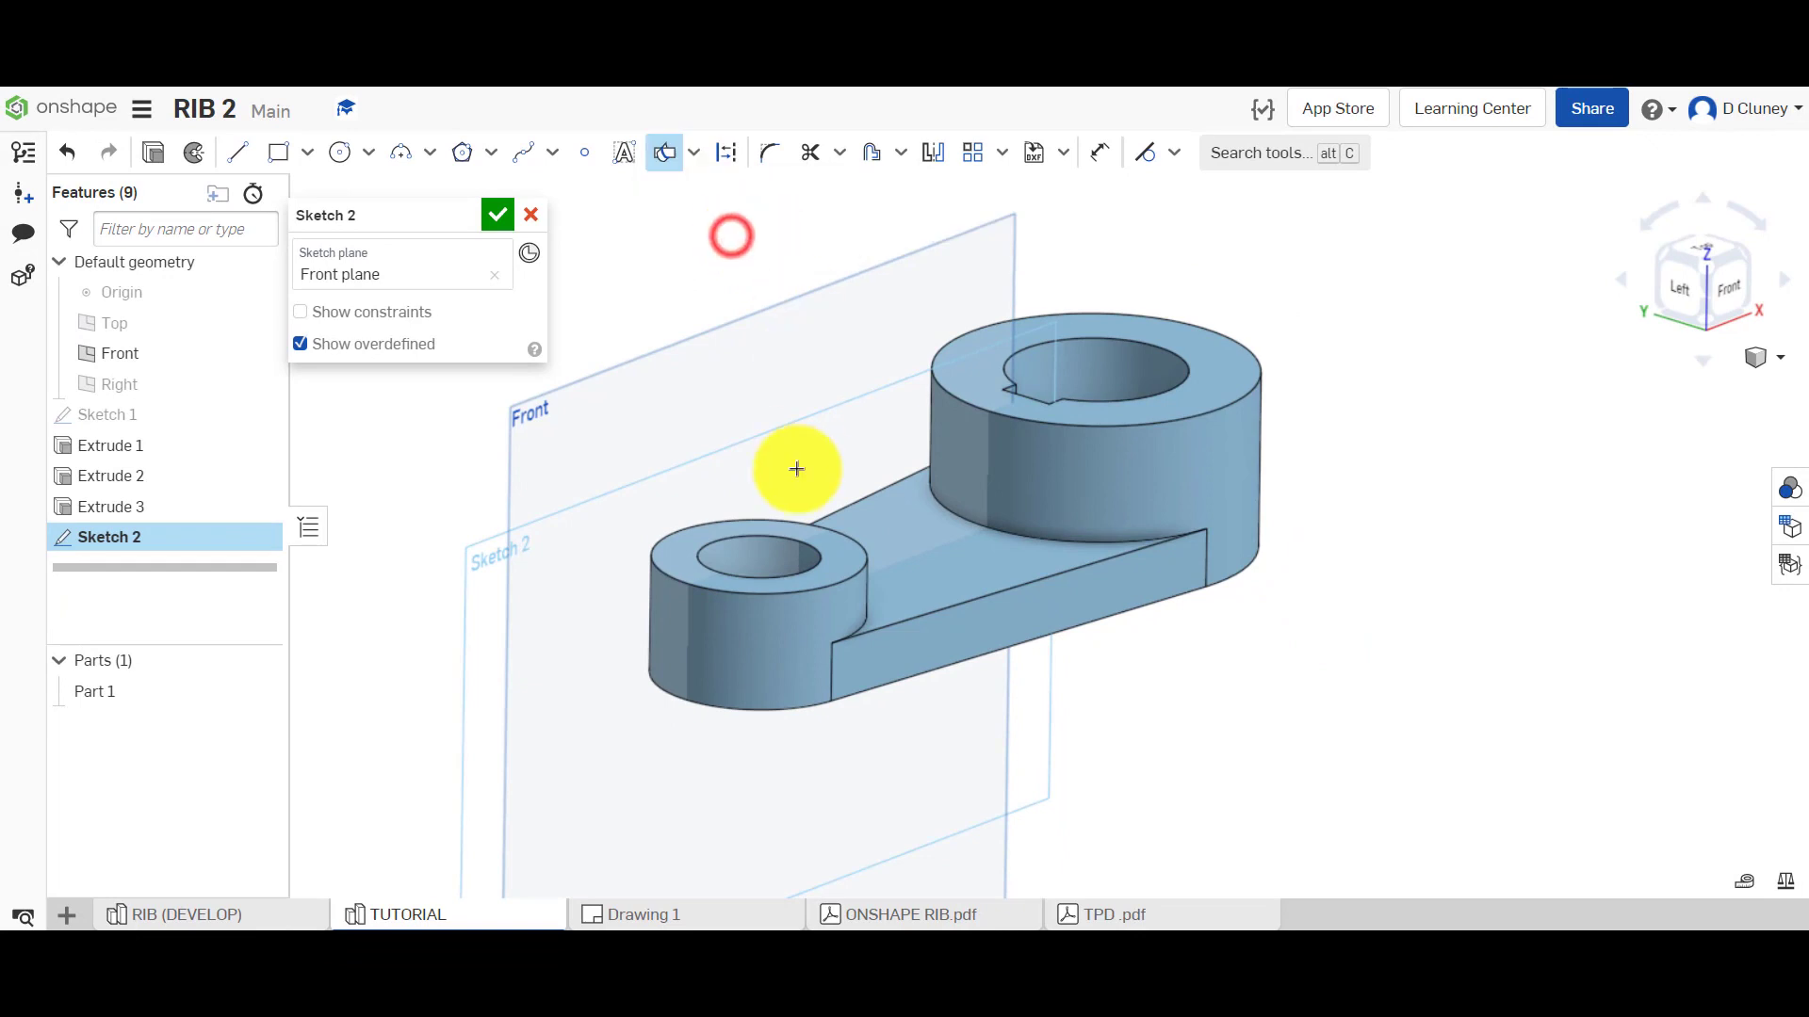
left_click(678, 636)
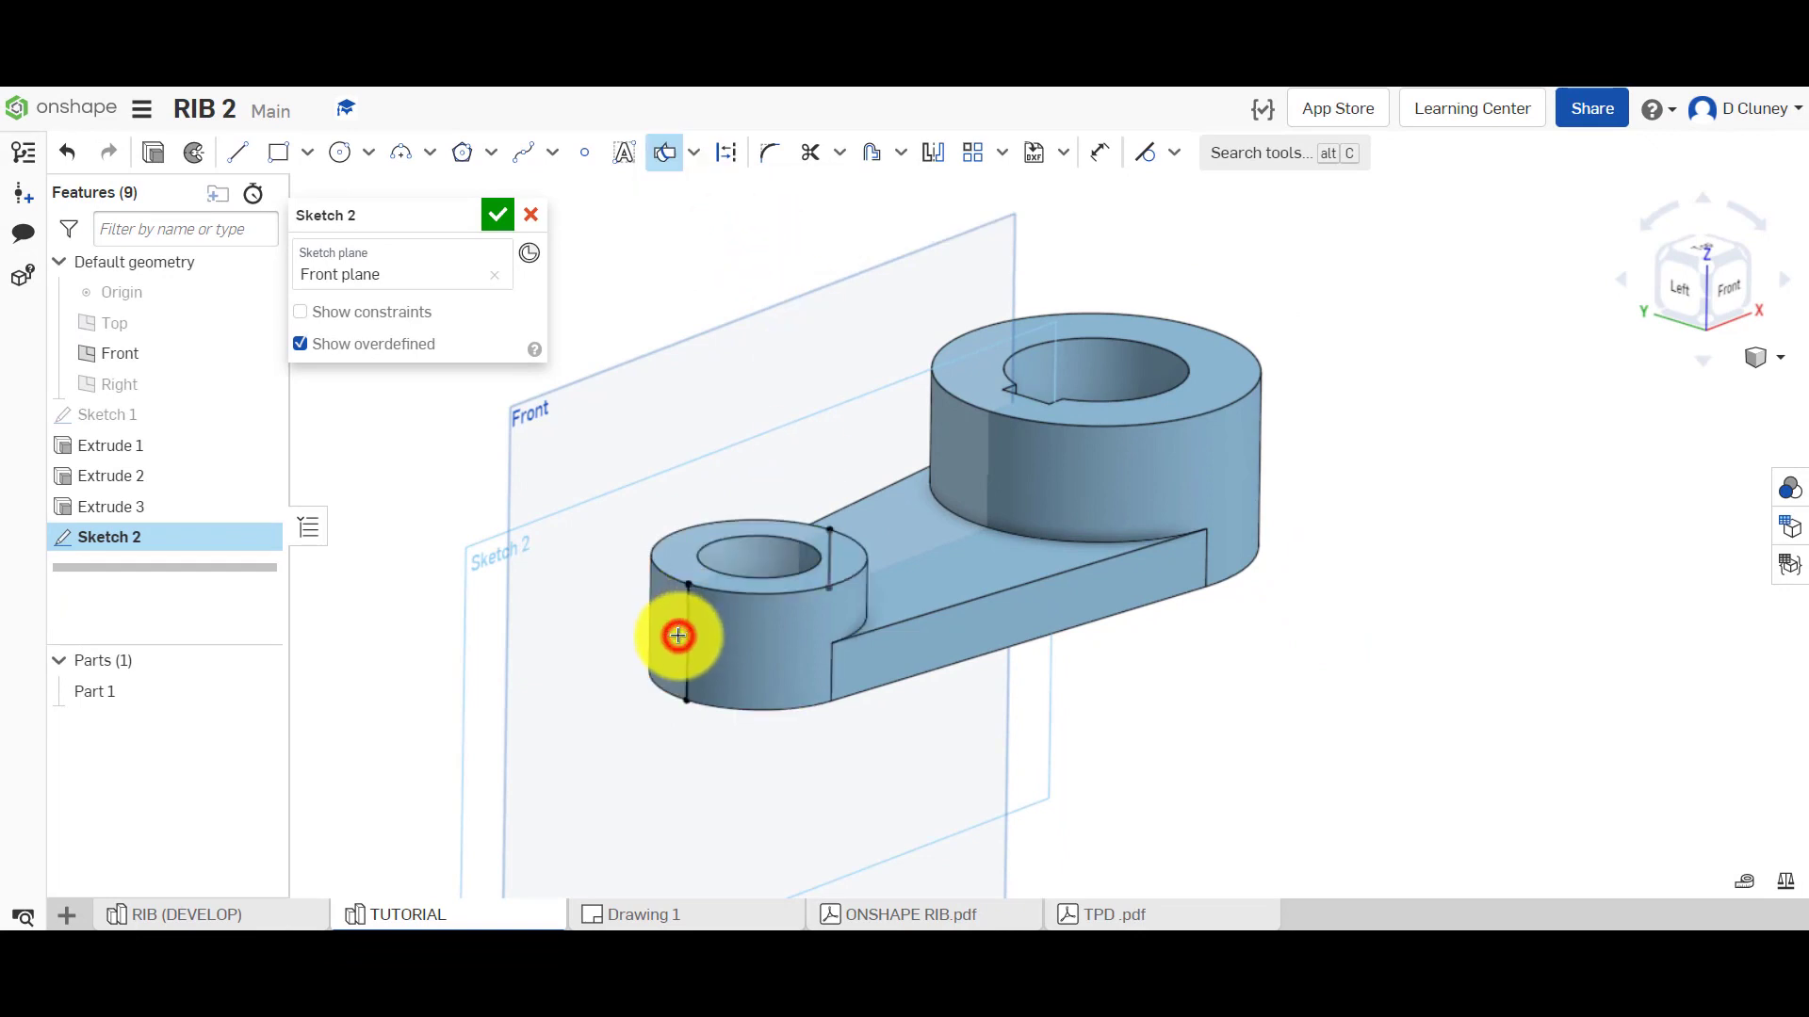
left_click(1150, 472)
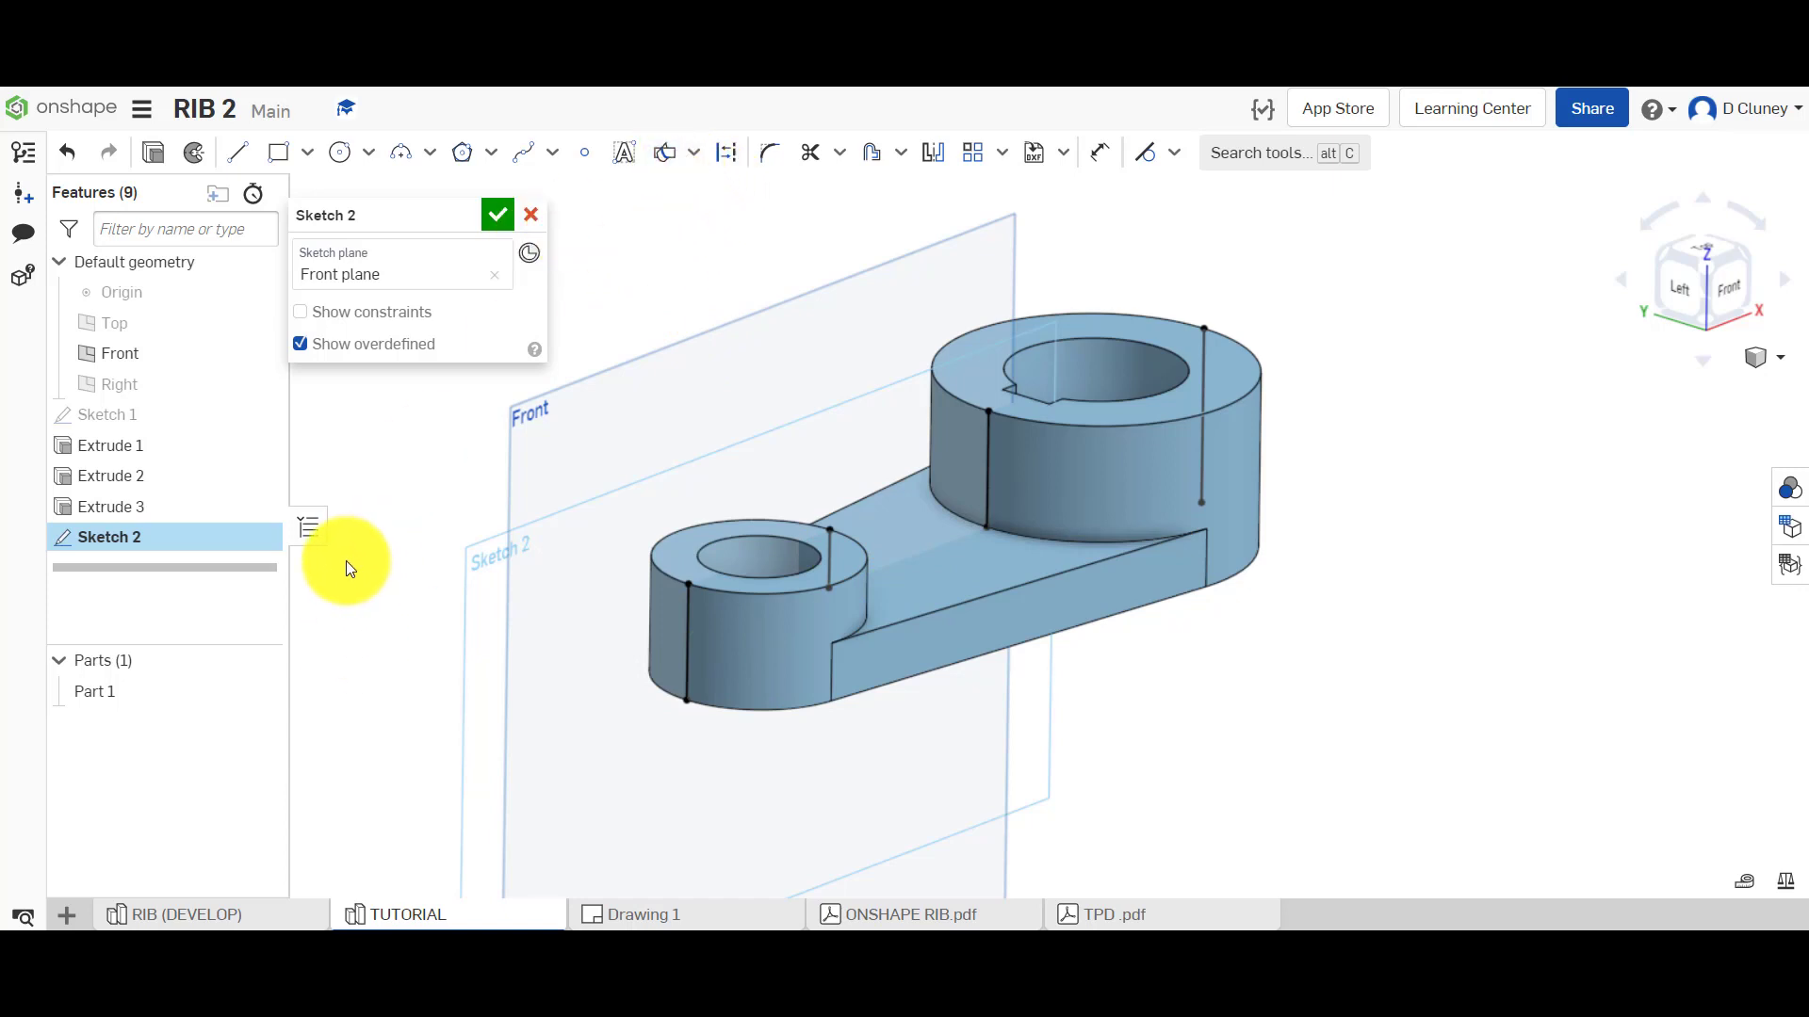
left_click(266, 684)
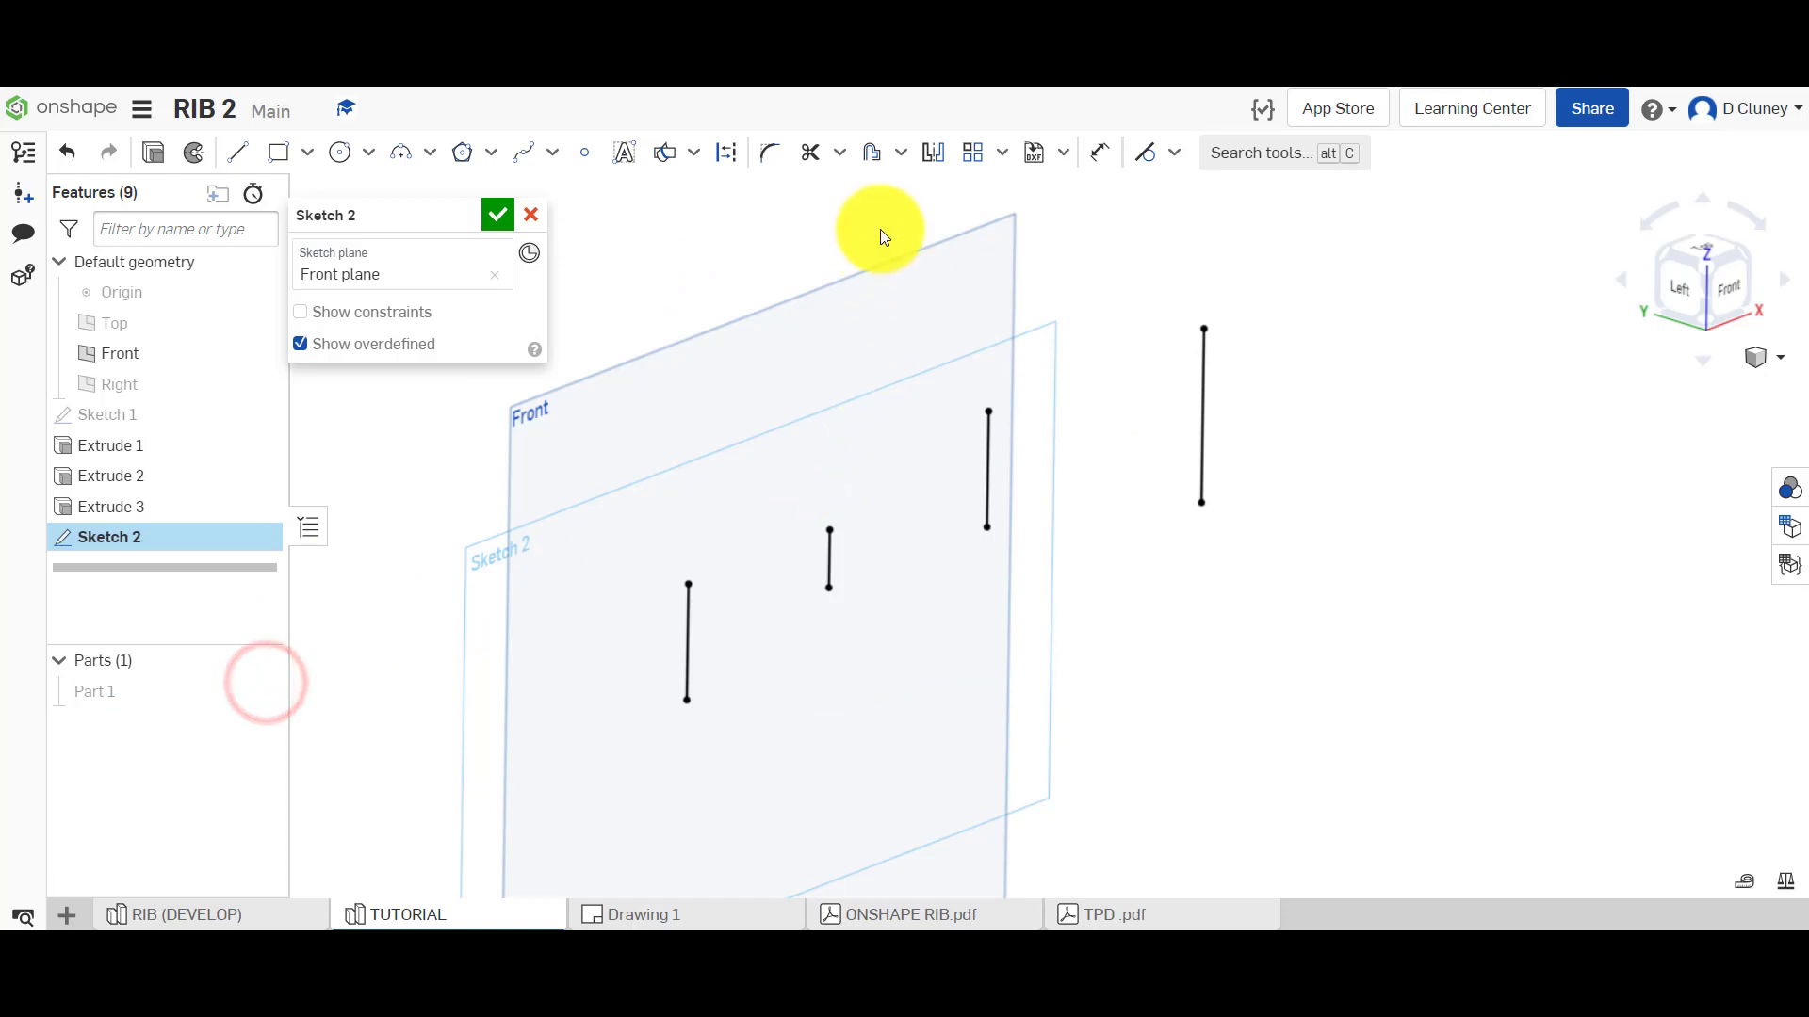
In normal view, make Sketch 2's four vertical intersection lines construction geometry, then show Part 1 again
key("n")
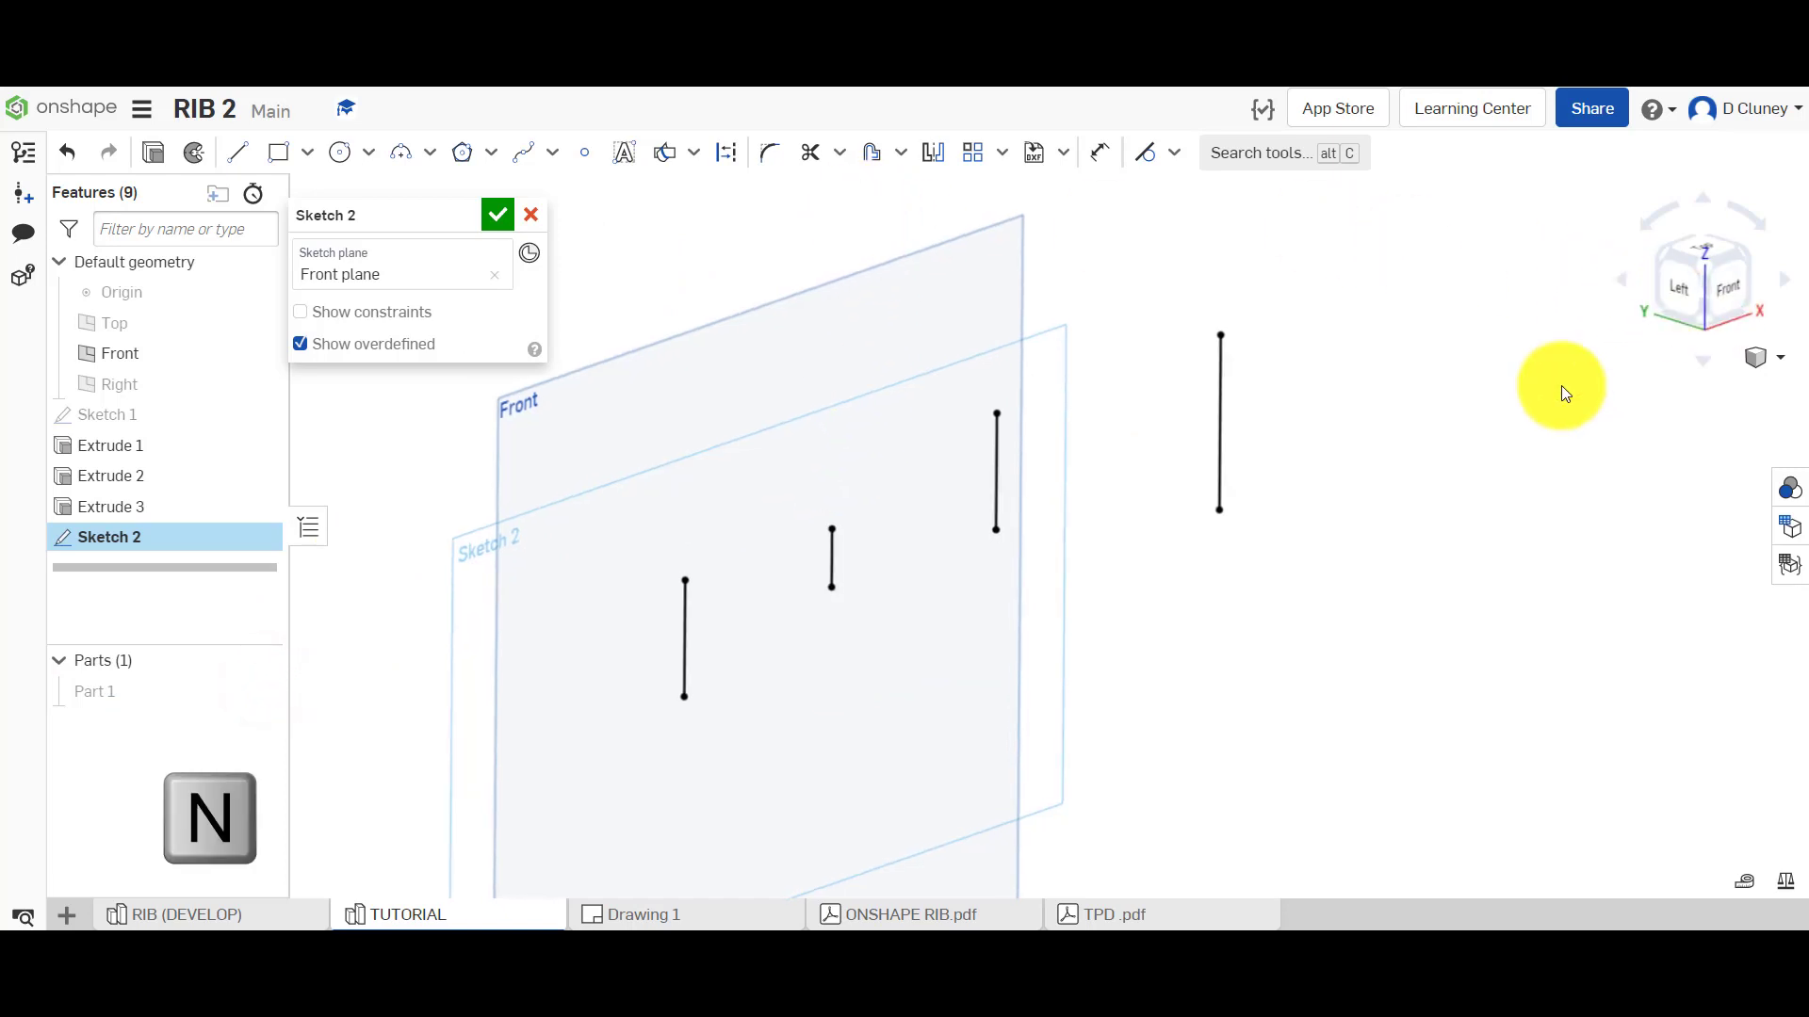
left_click(726, 153)
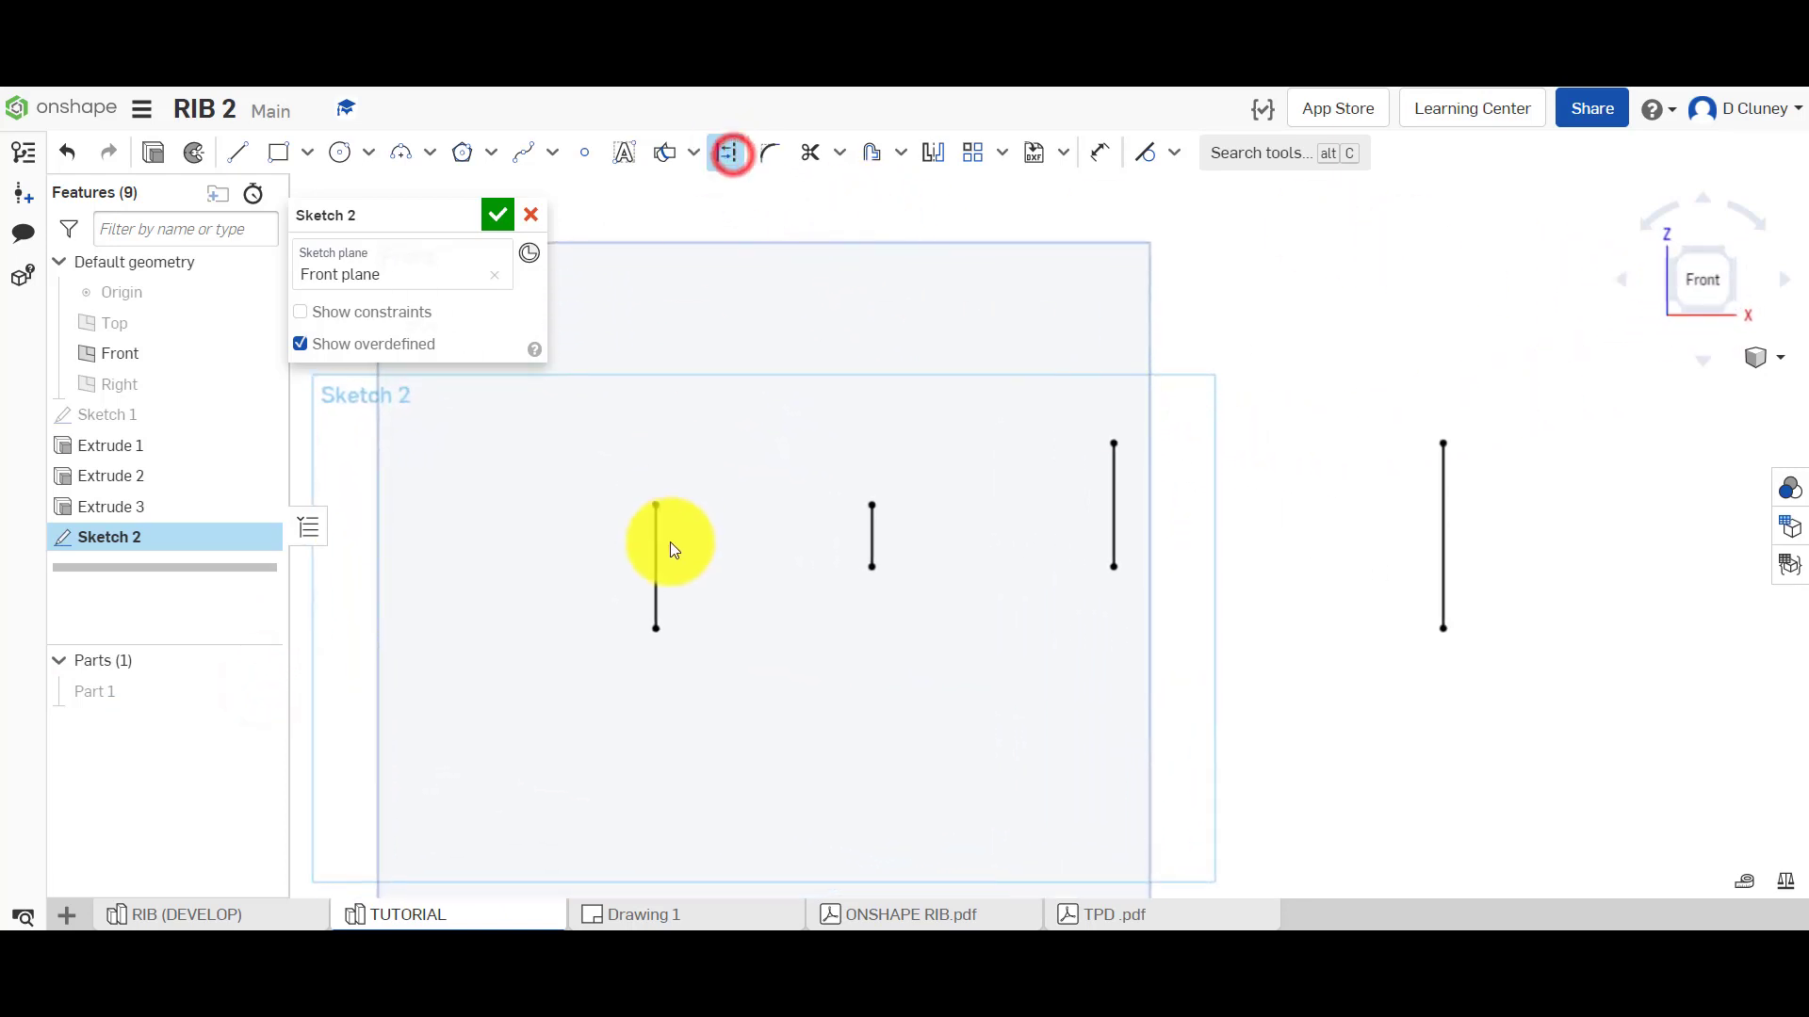
left_click(658, 545)
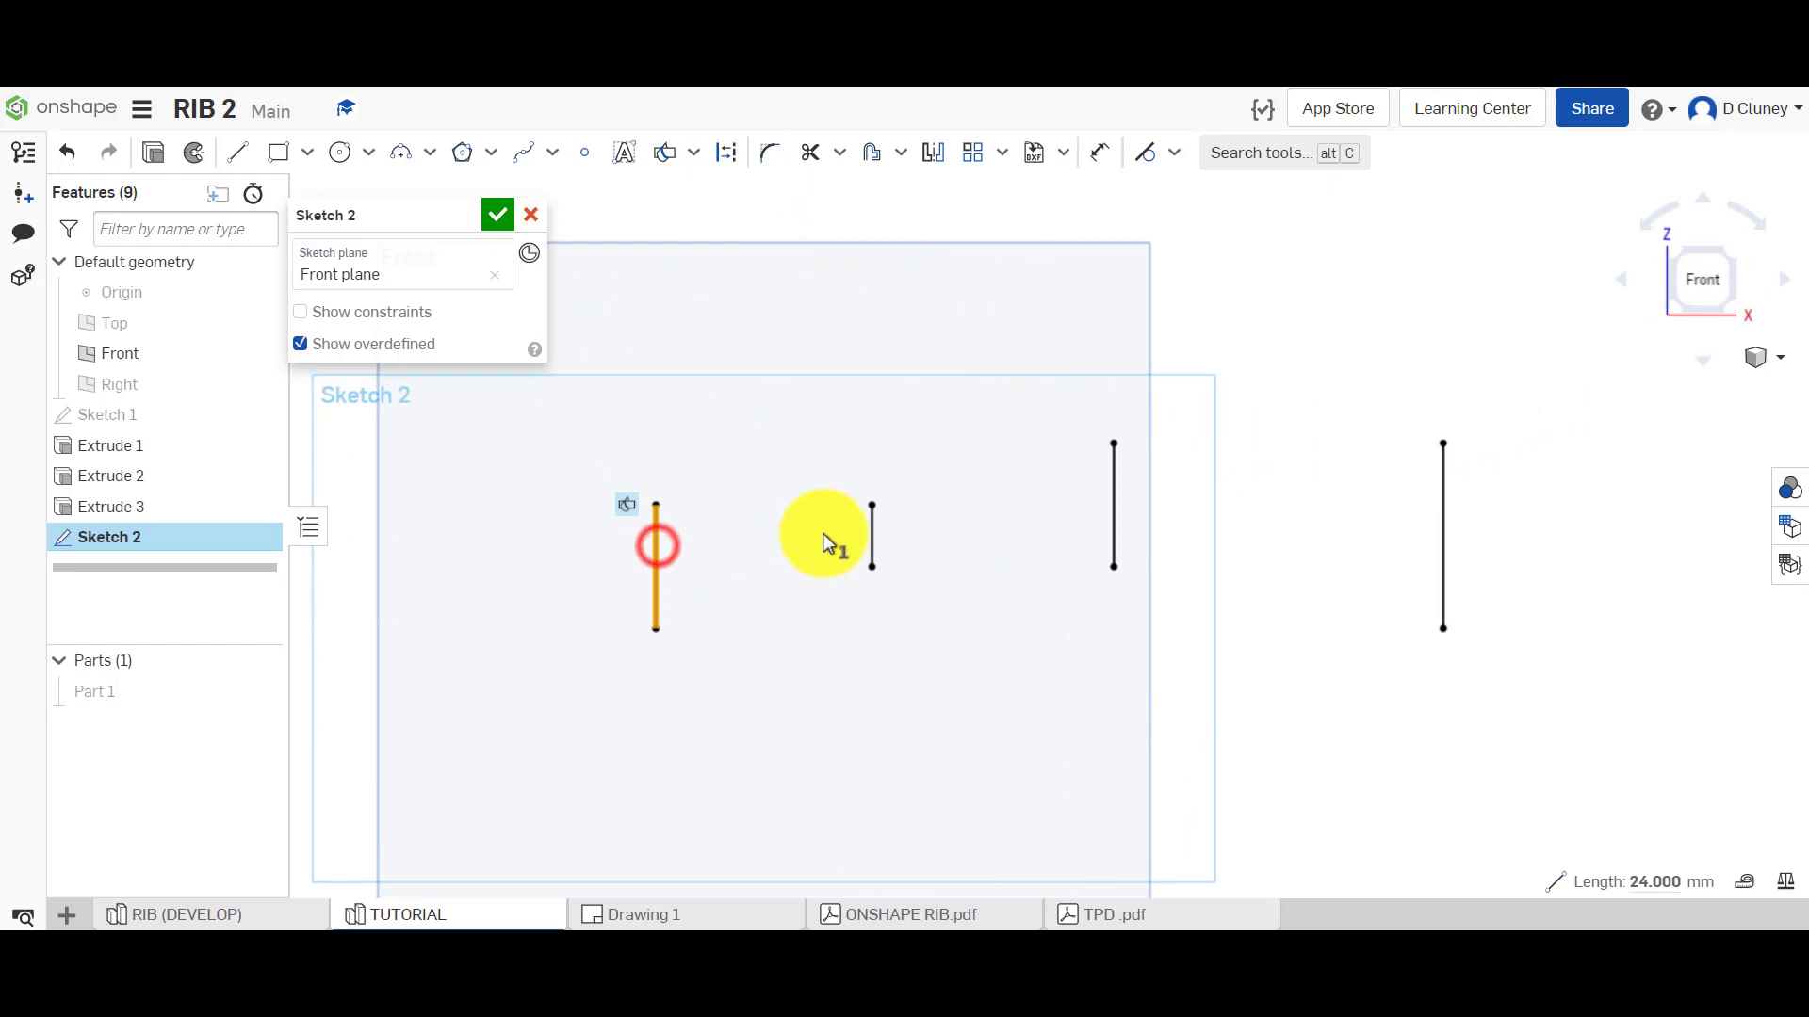
left_click(779, 202)
left_click(731, 154)
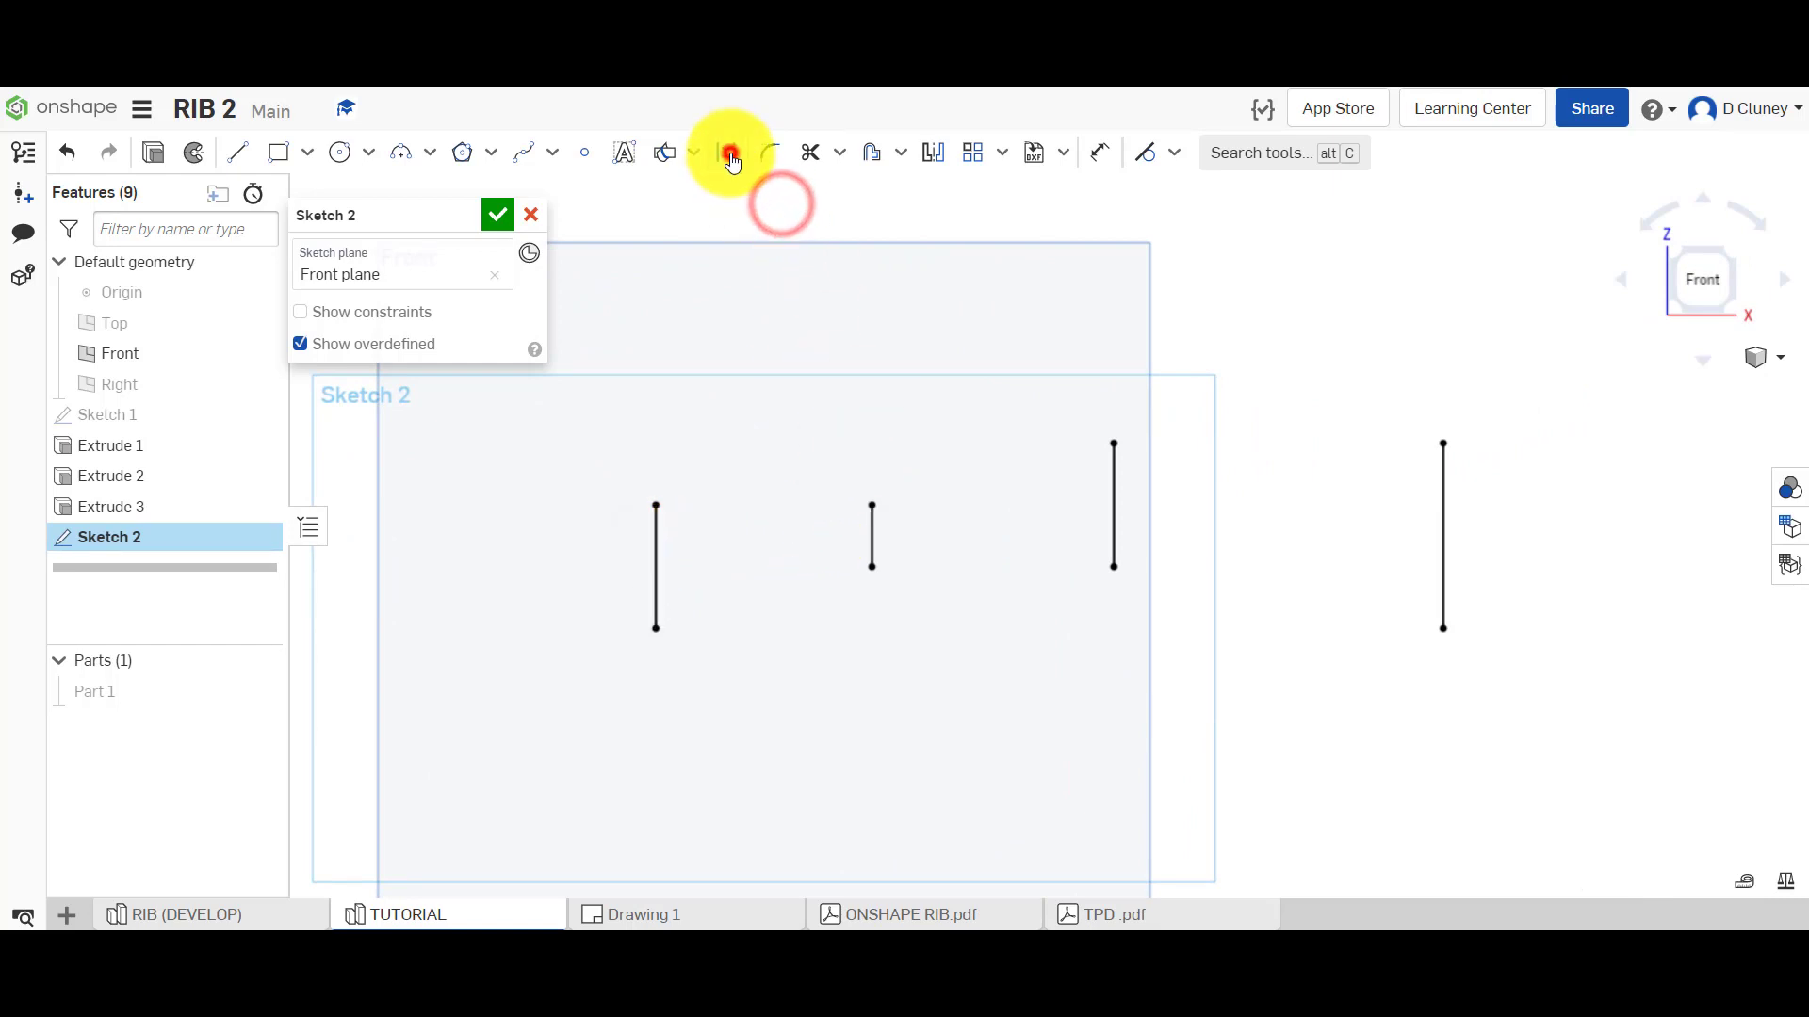
left_click(655, 558)
left_click(870, 529)
left_click(1113, 500)
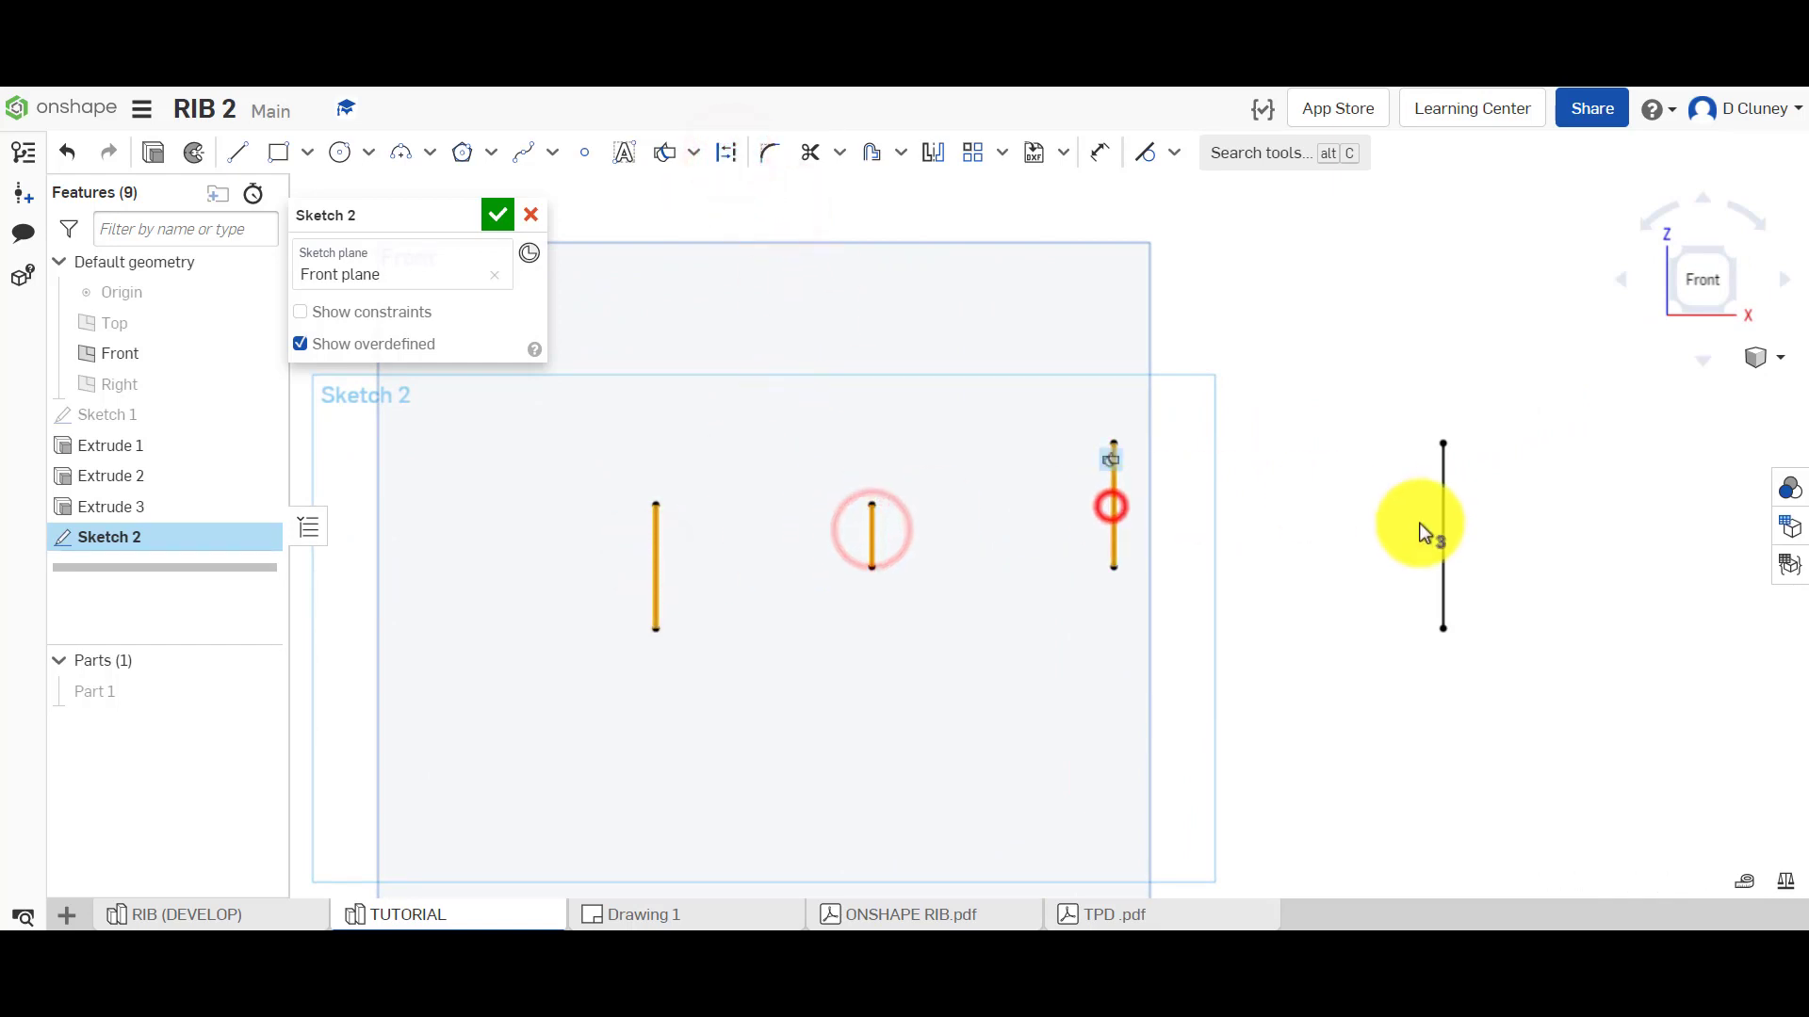
left_click(1441, 534)
left_click(727, 153)
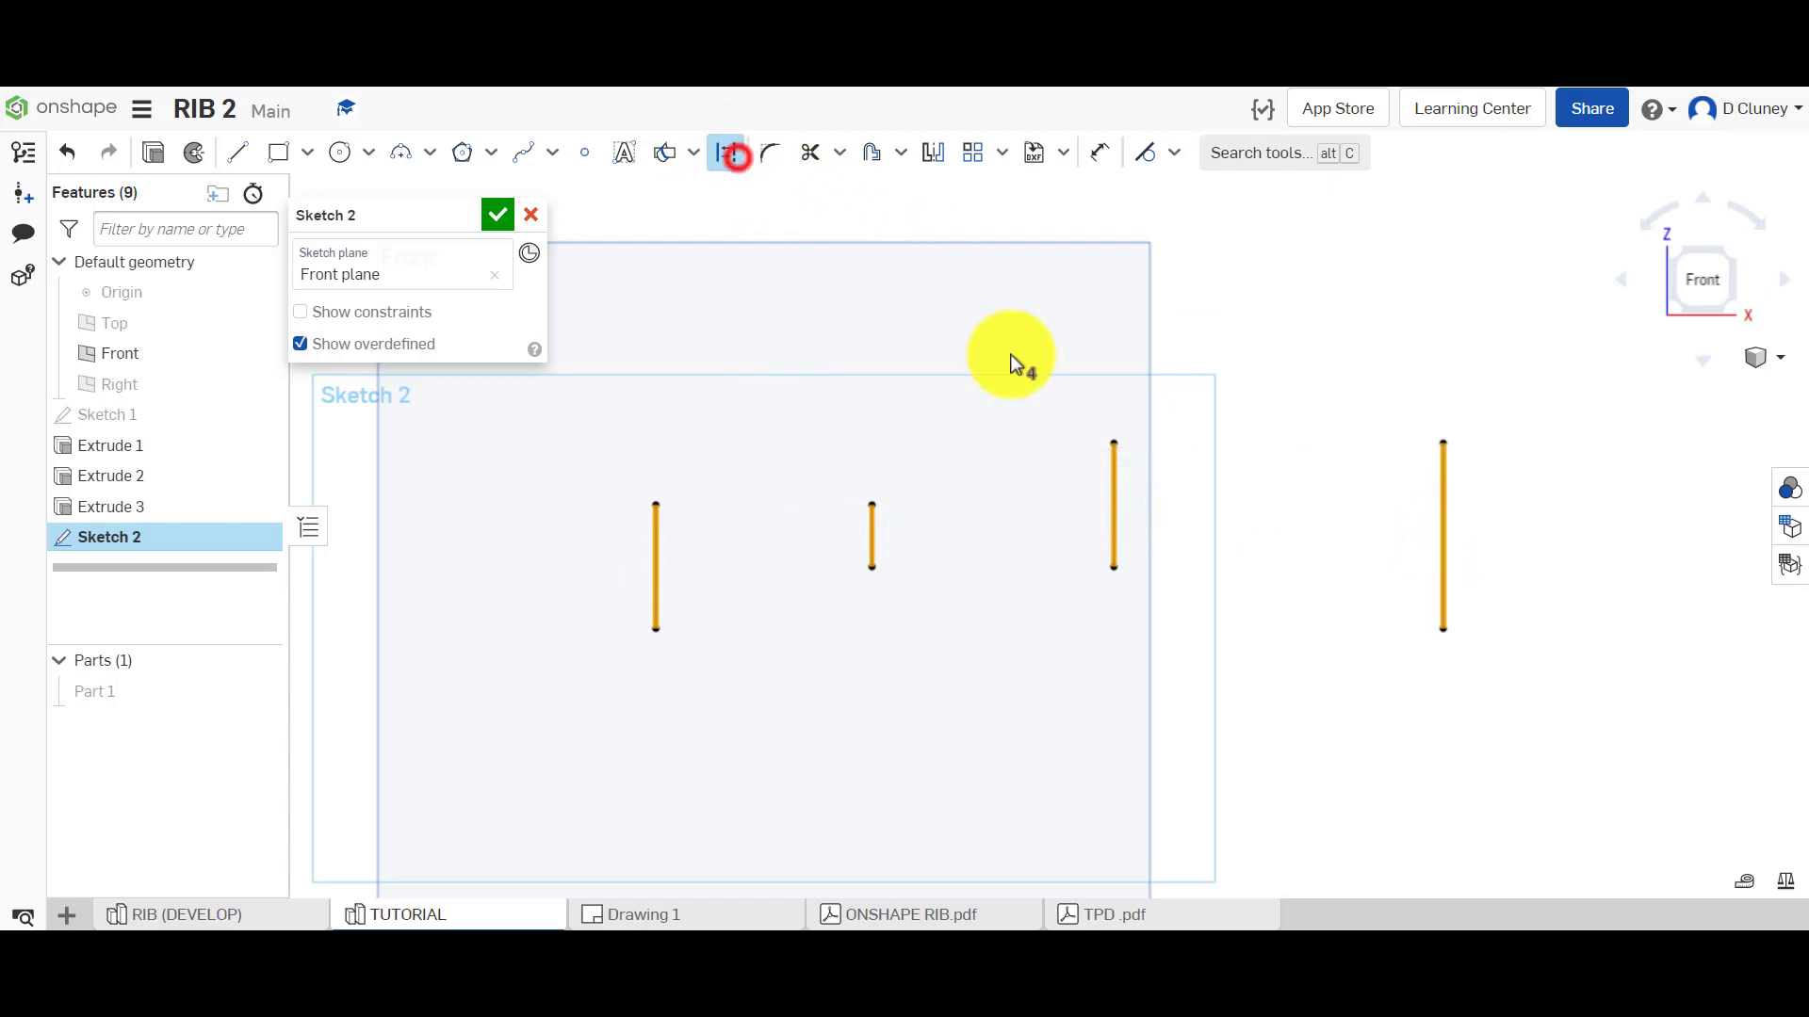
left_click(1253, 347)
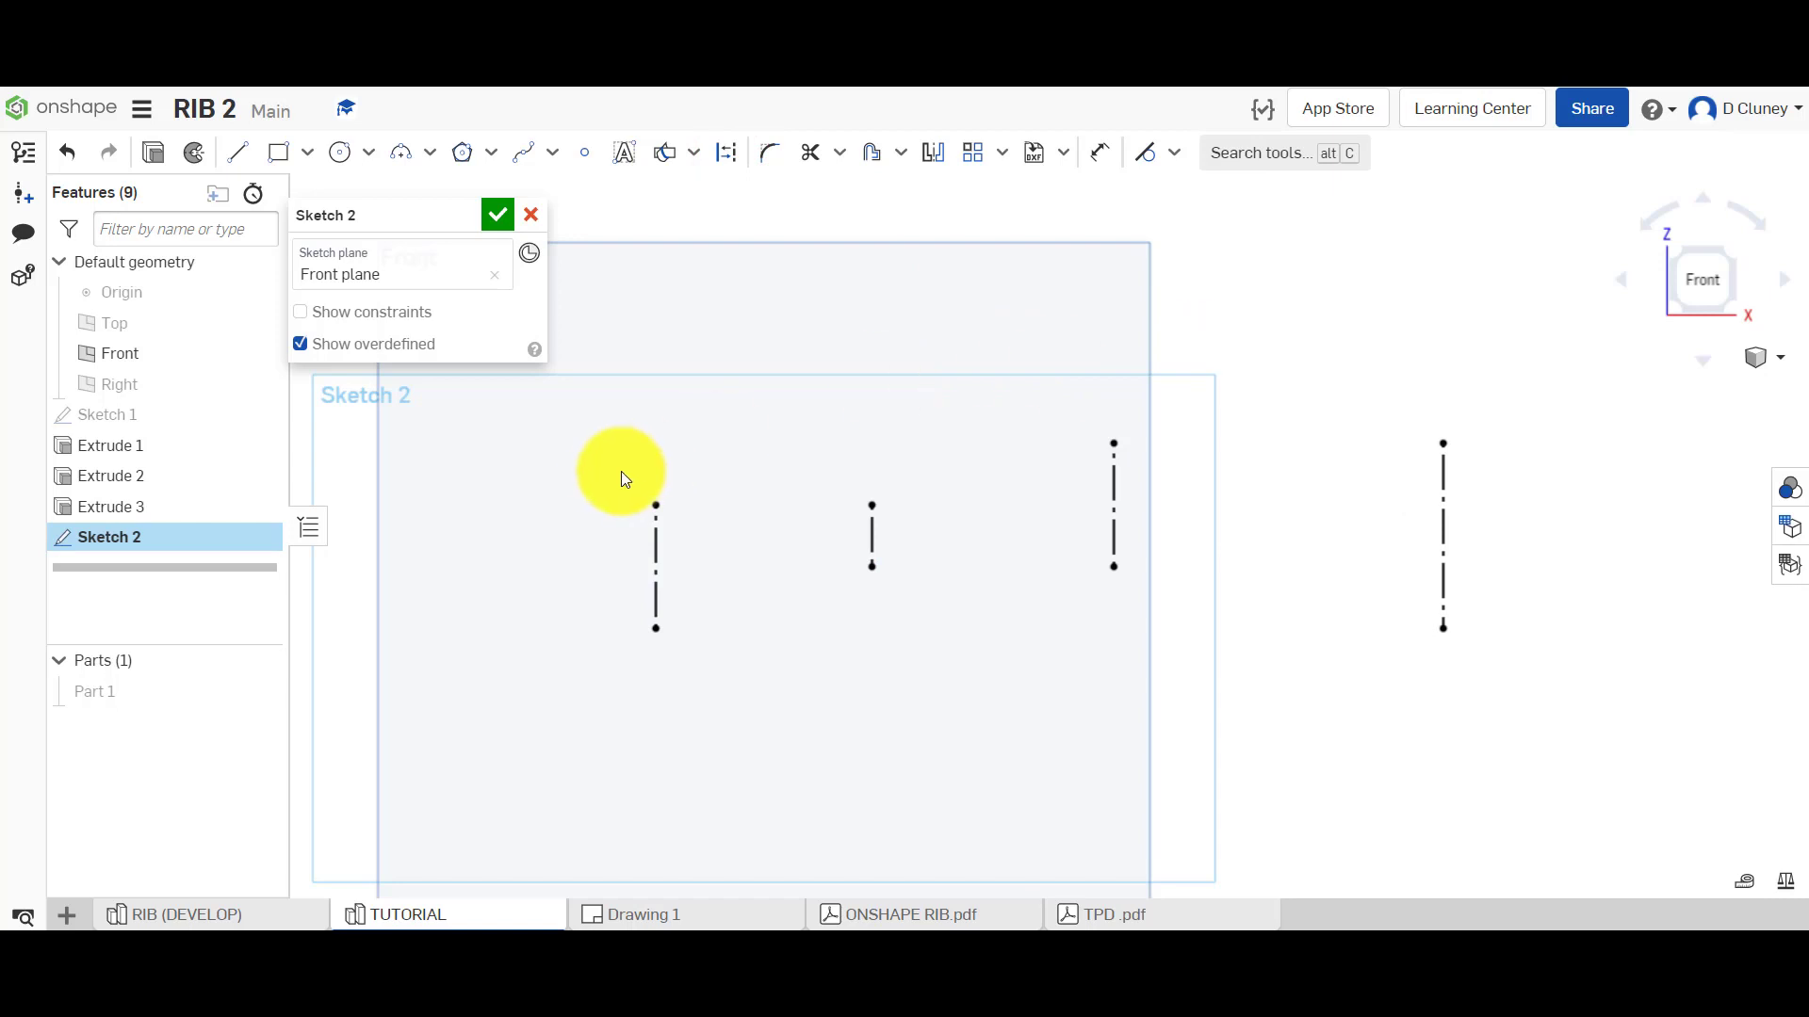
left_click(268, 694)
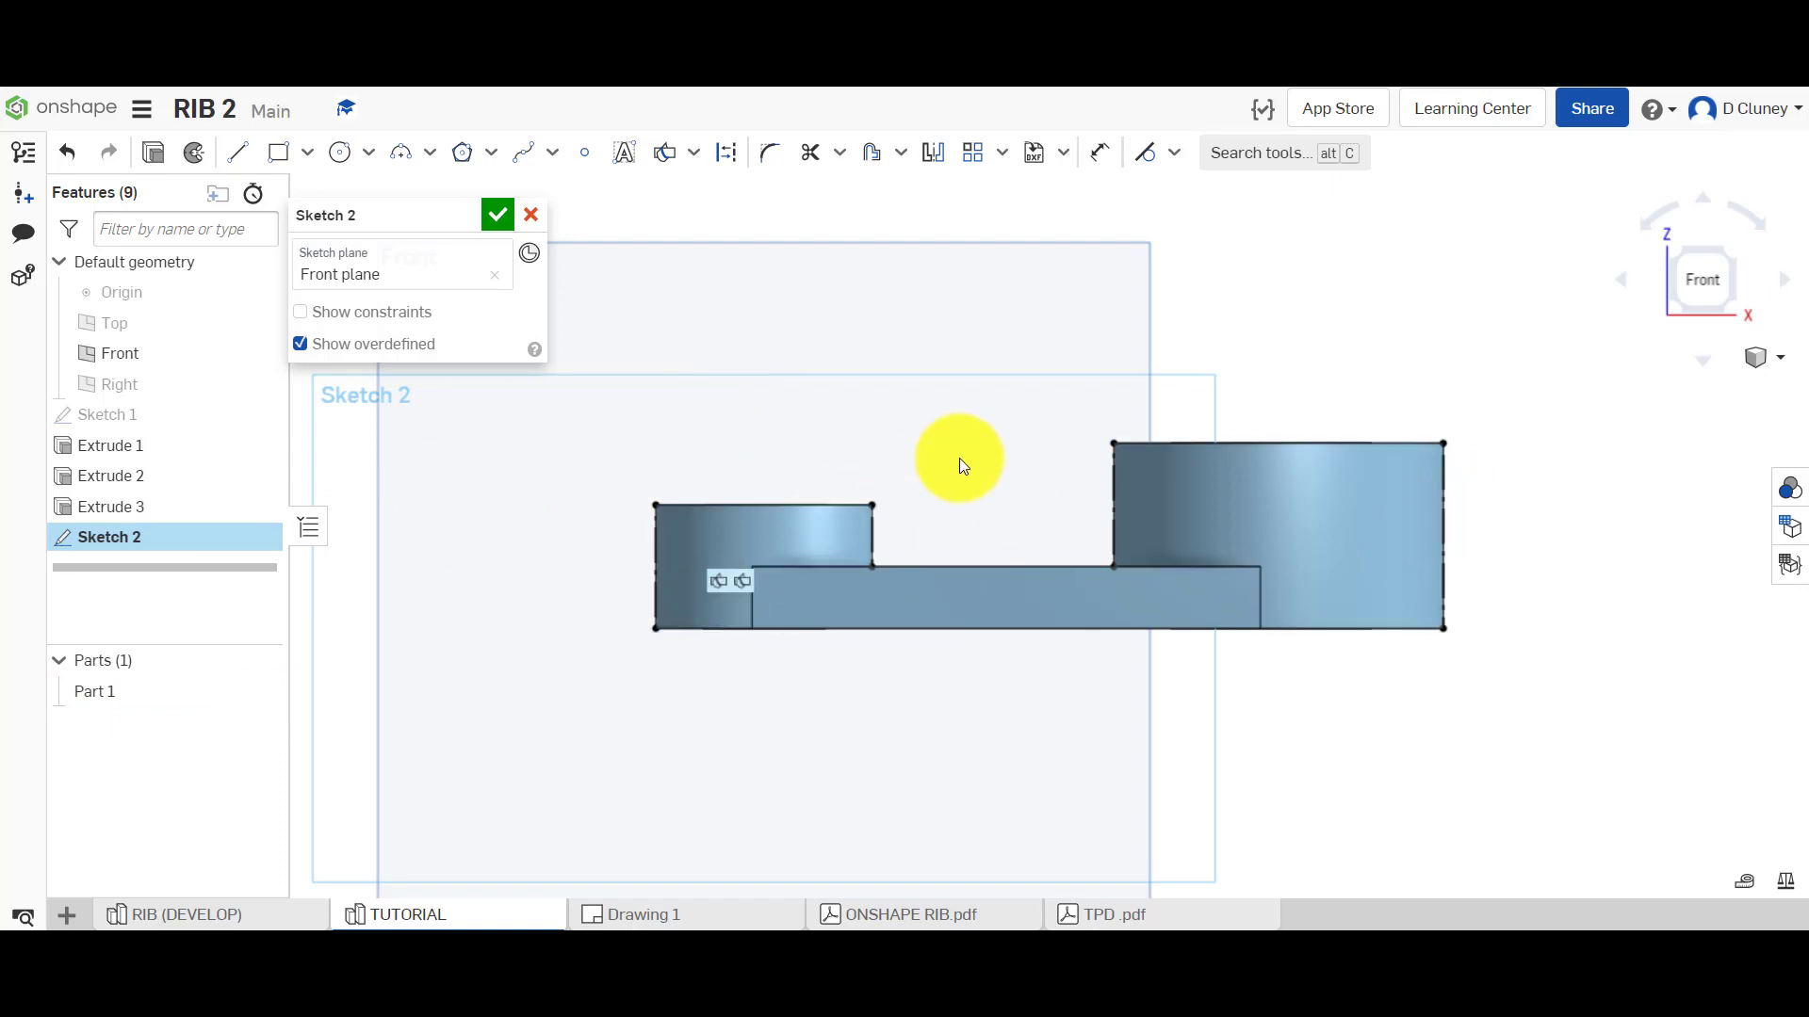
scroll(1144, 513, "up", 3)
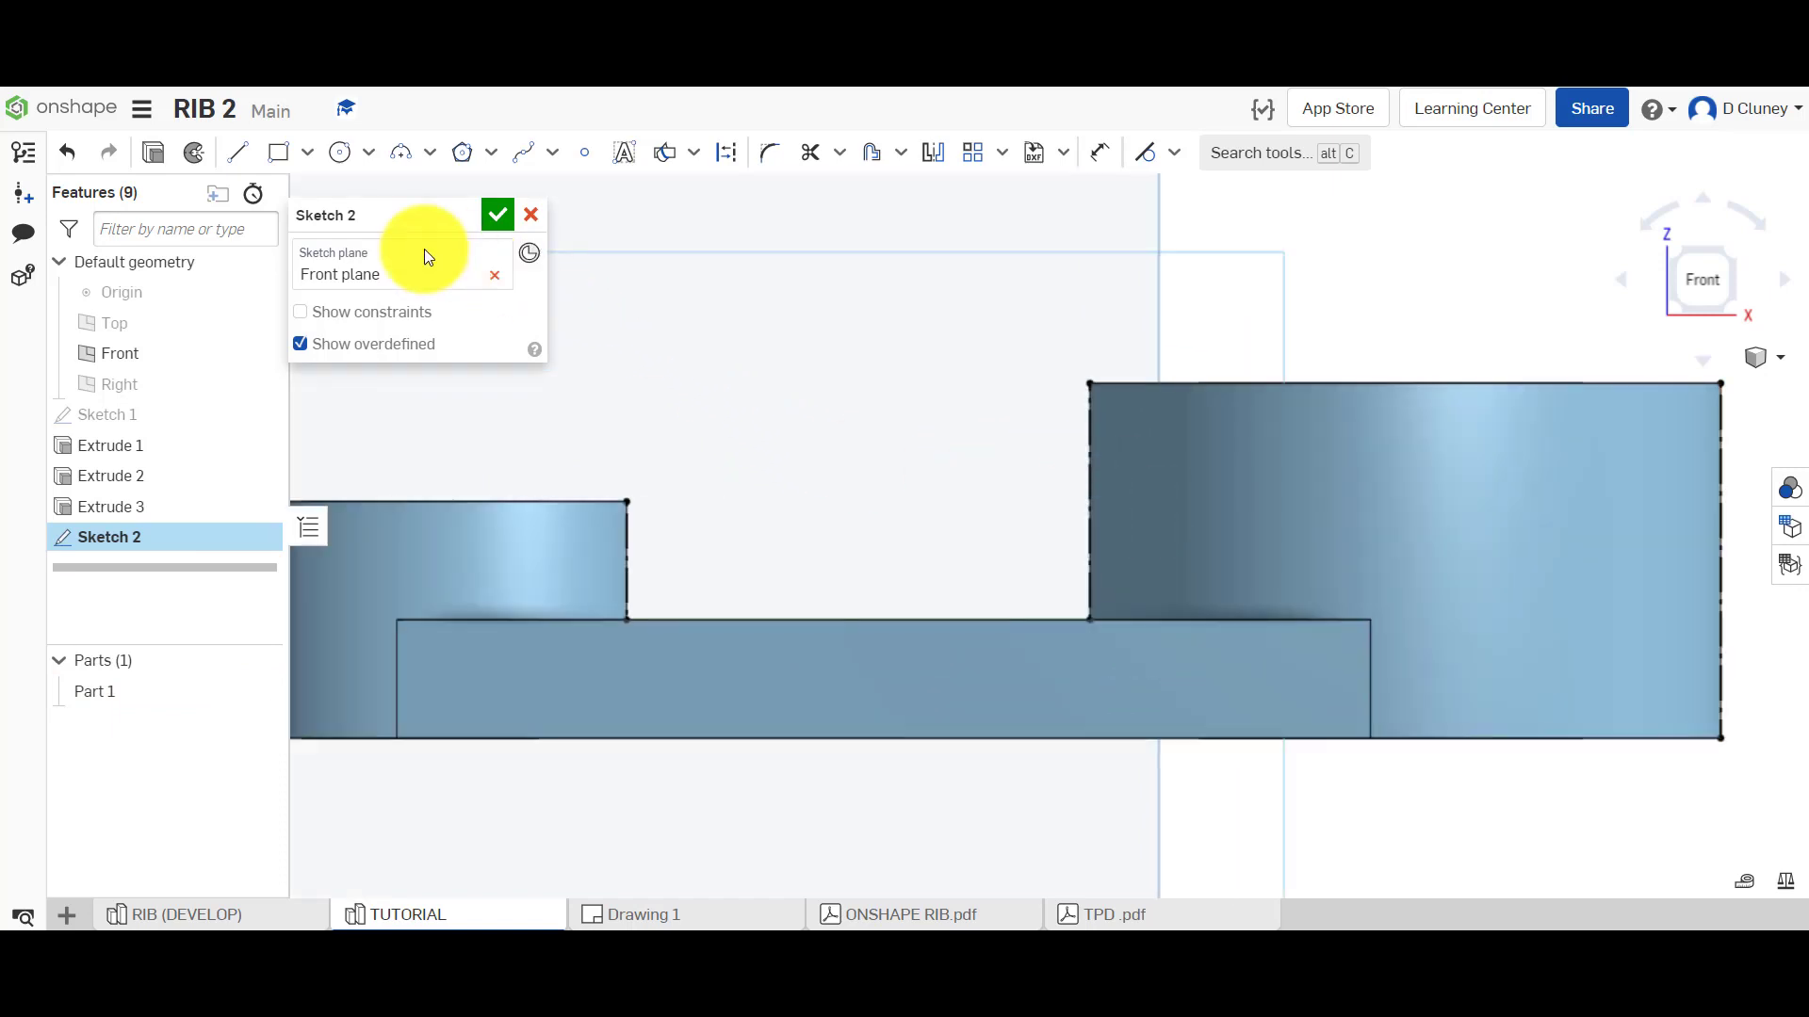
Draw a diagonal line from the small boss's top corner to the large boss's edge, then close Sketch 2
key("l")
left_click(237, 152)
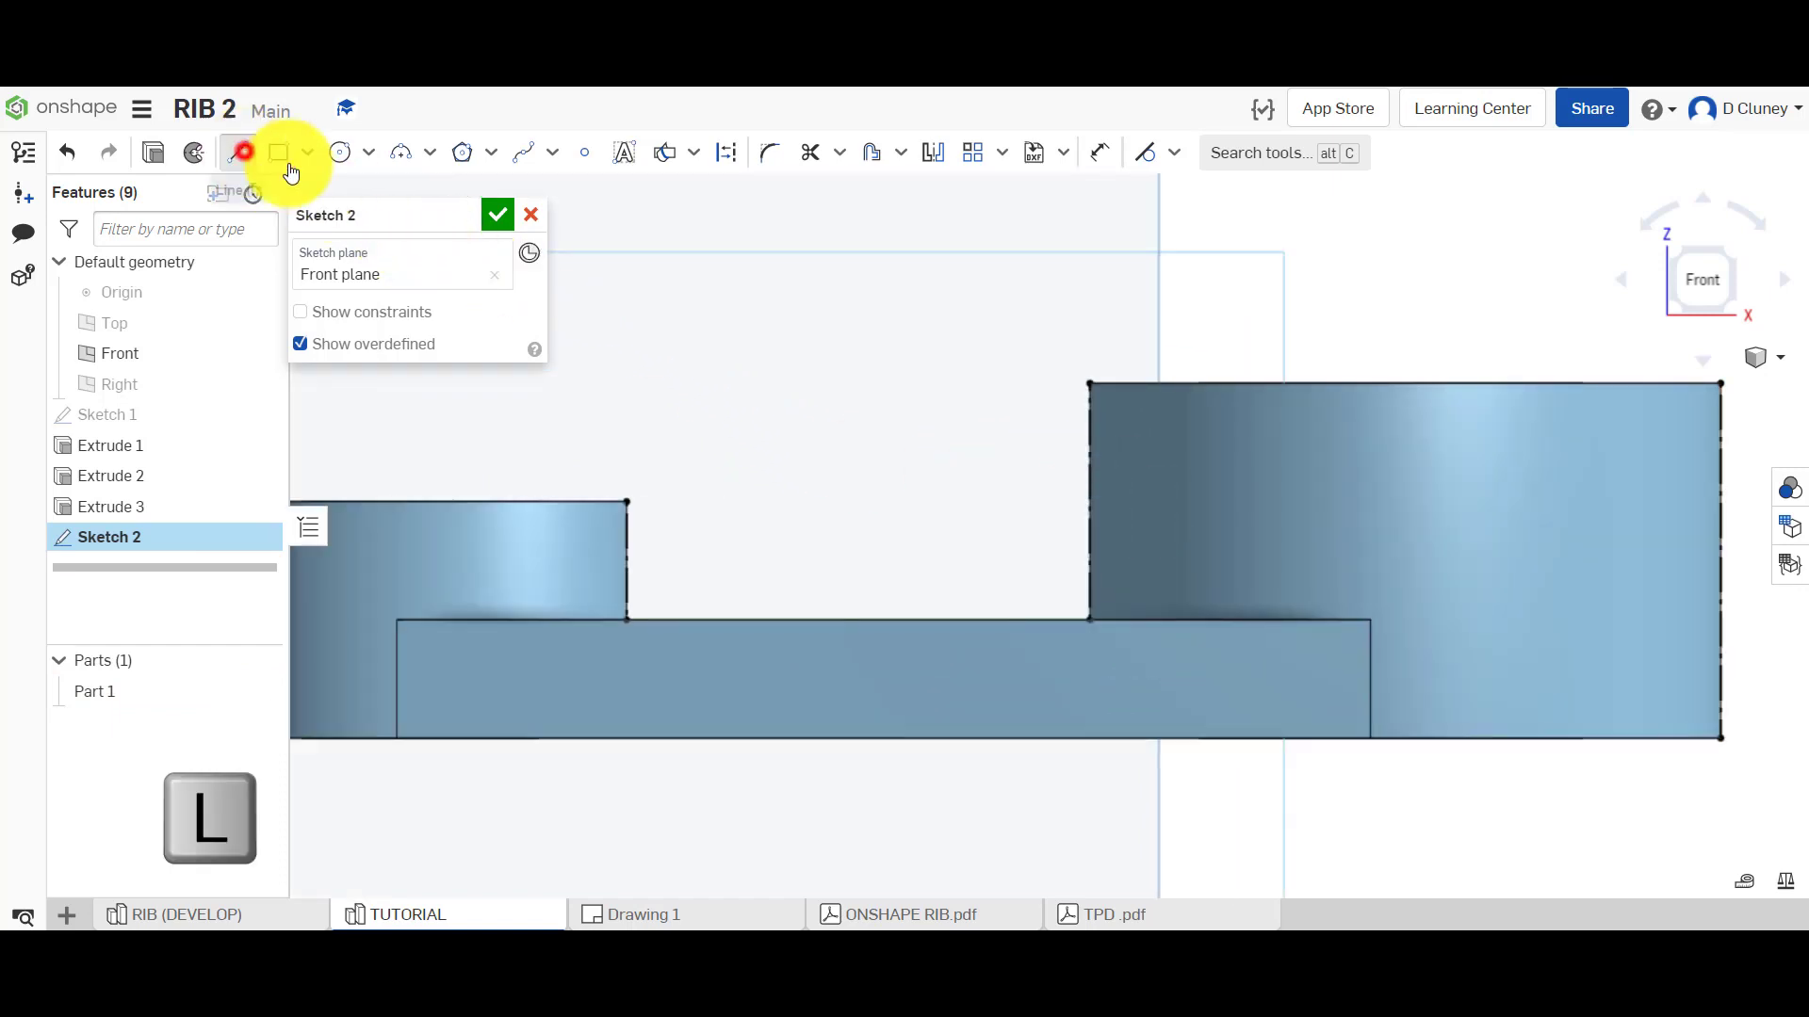
left_click(630, 535)
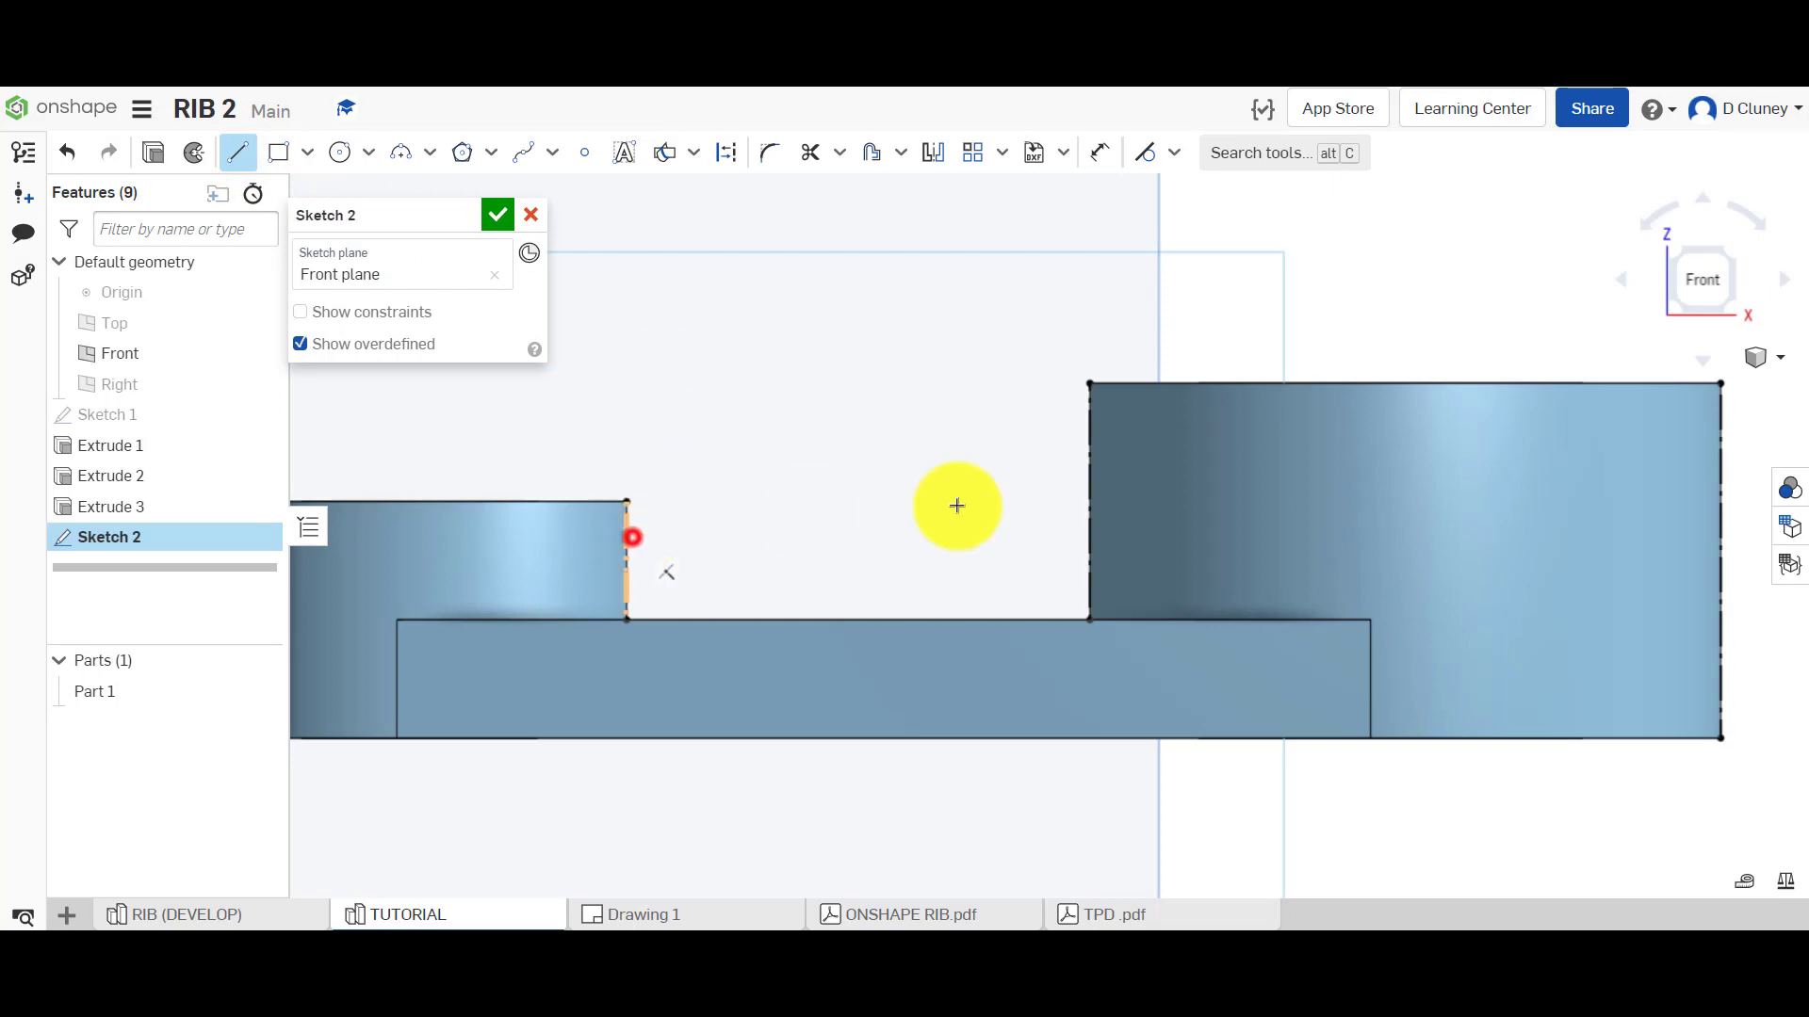
left_click(1090, 415)
key("Escape")
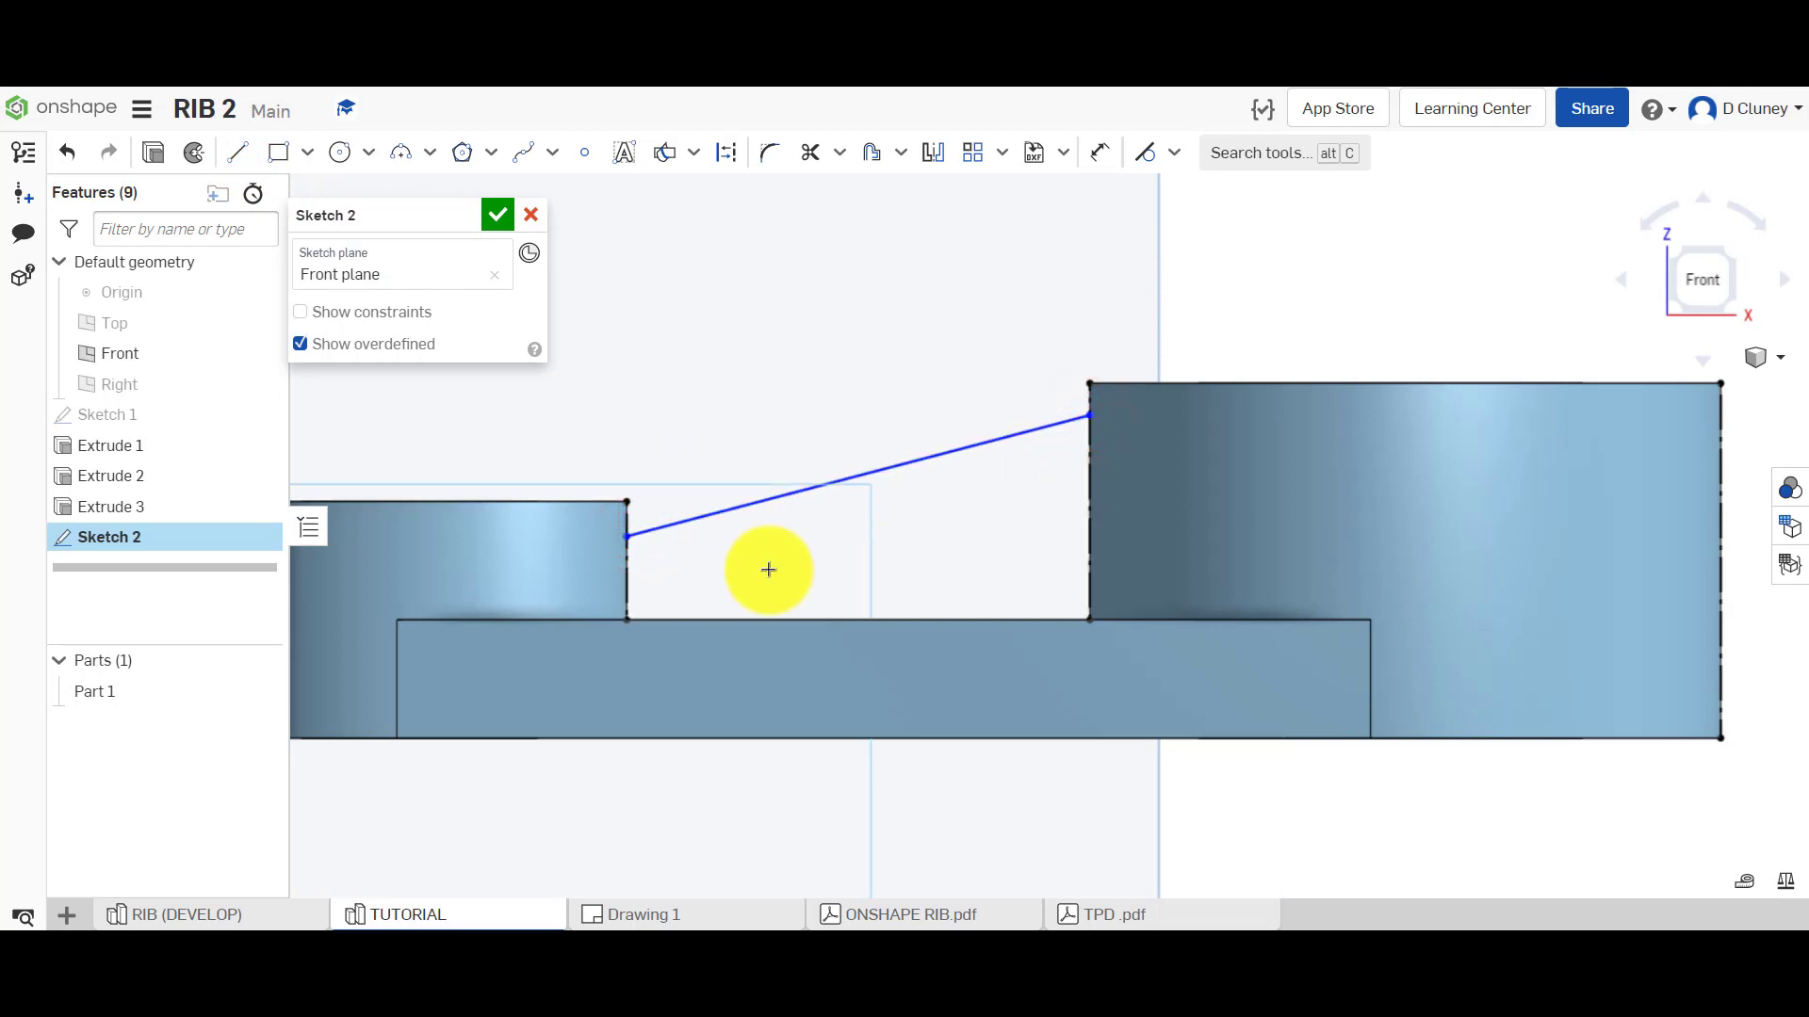
left_click(497, 216)
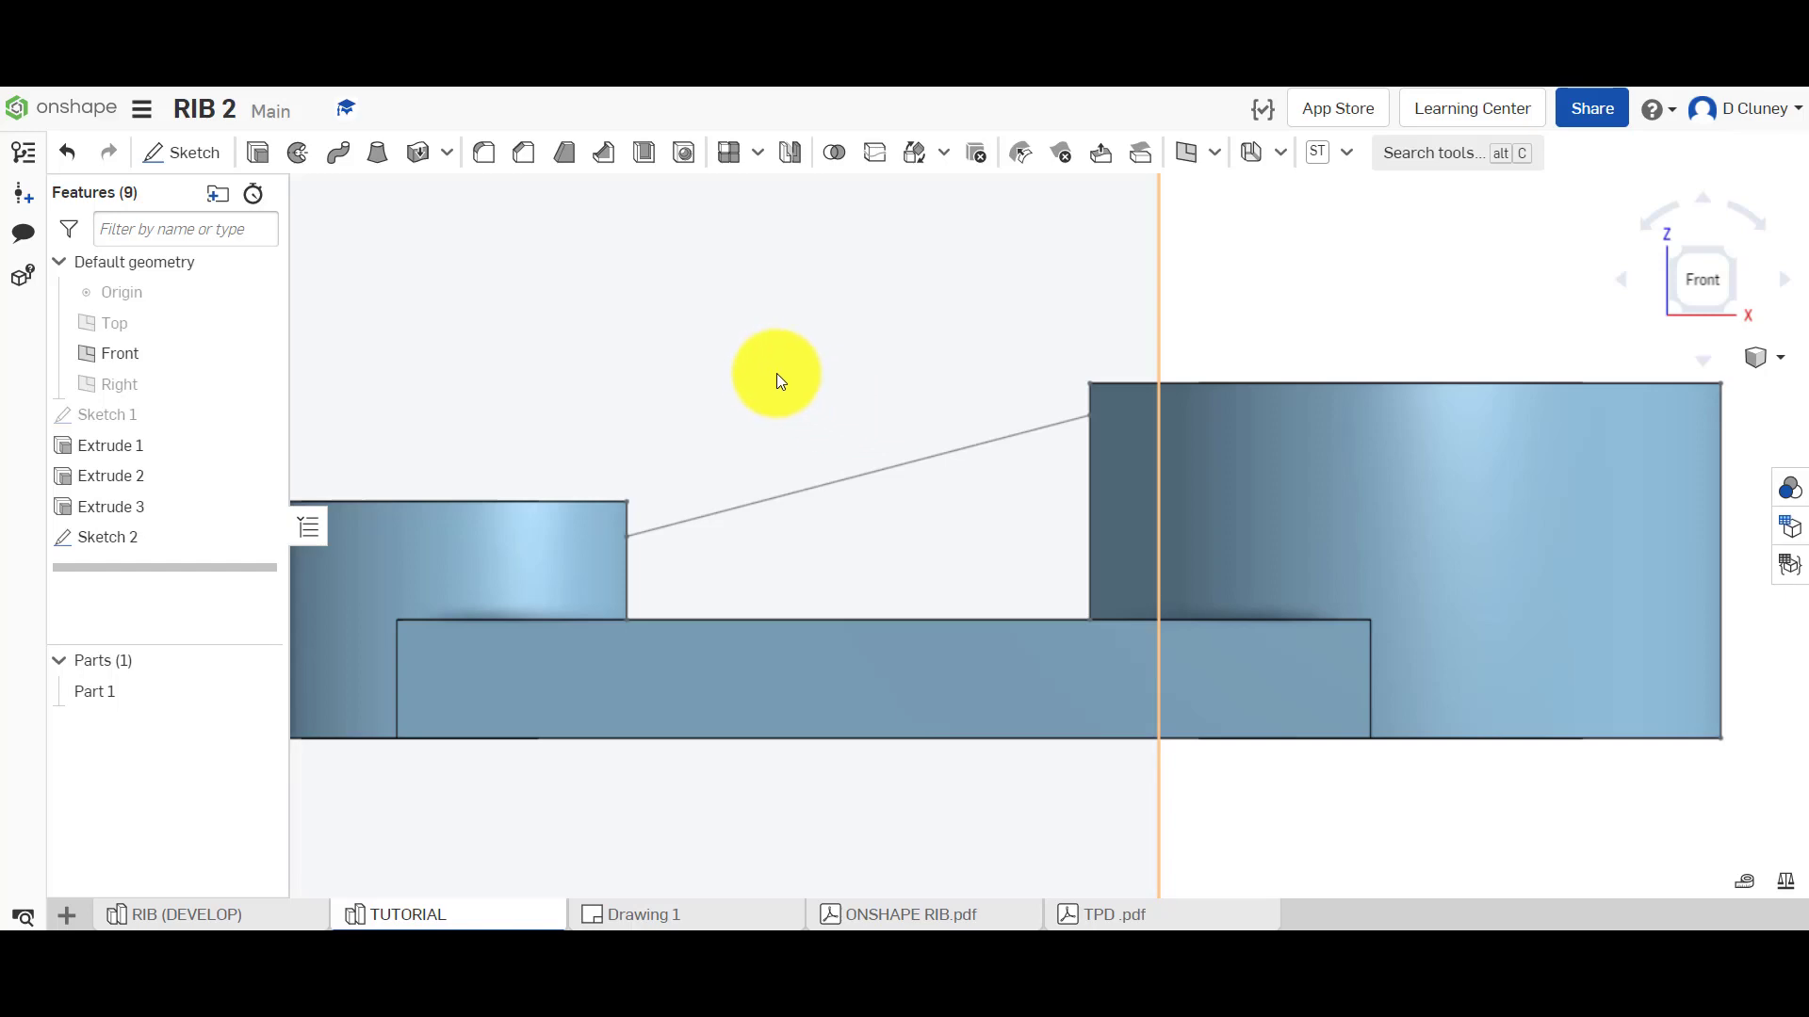
Start a rib using the Sketch 2 diagonal line as the profile on Part 1
right_click_drag(1330, 295, 1369, 323)
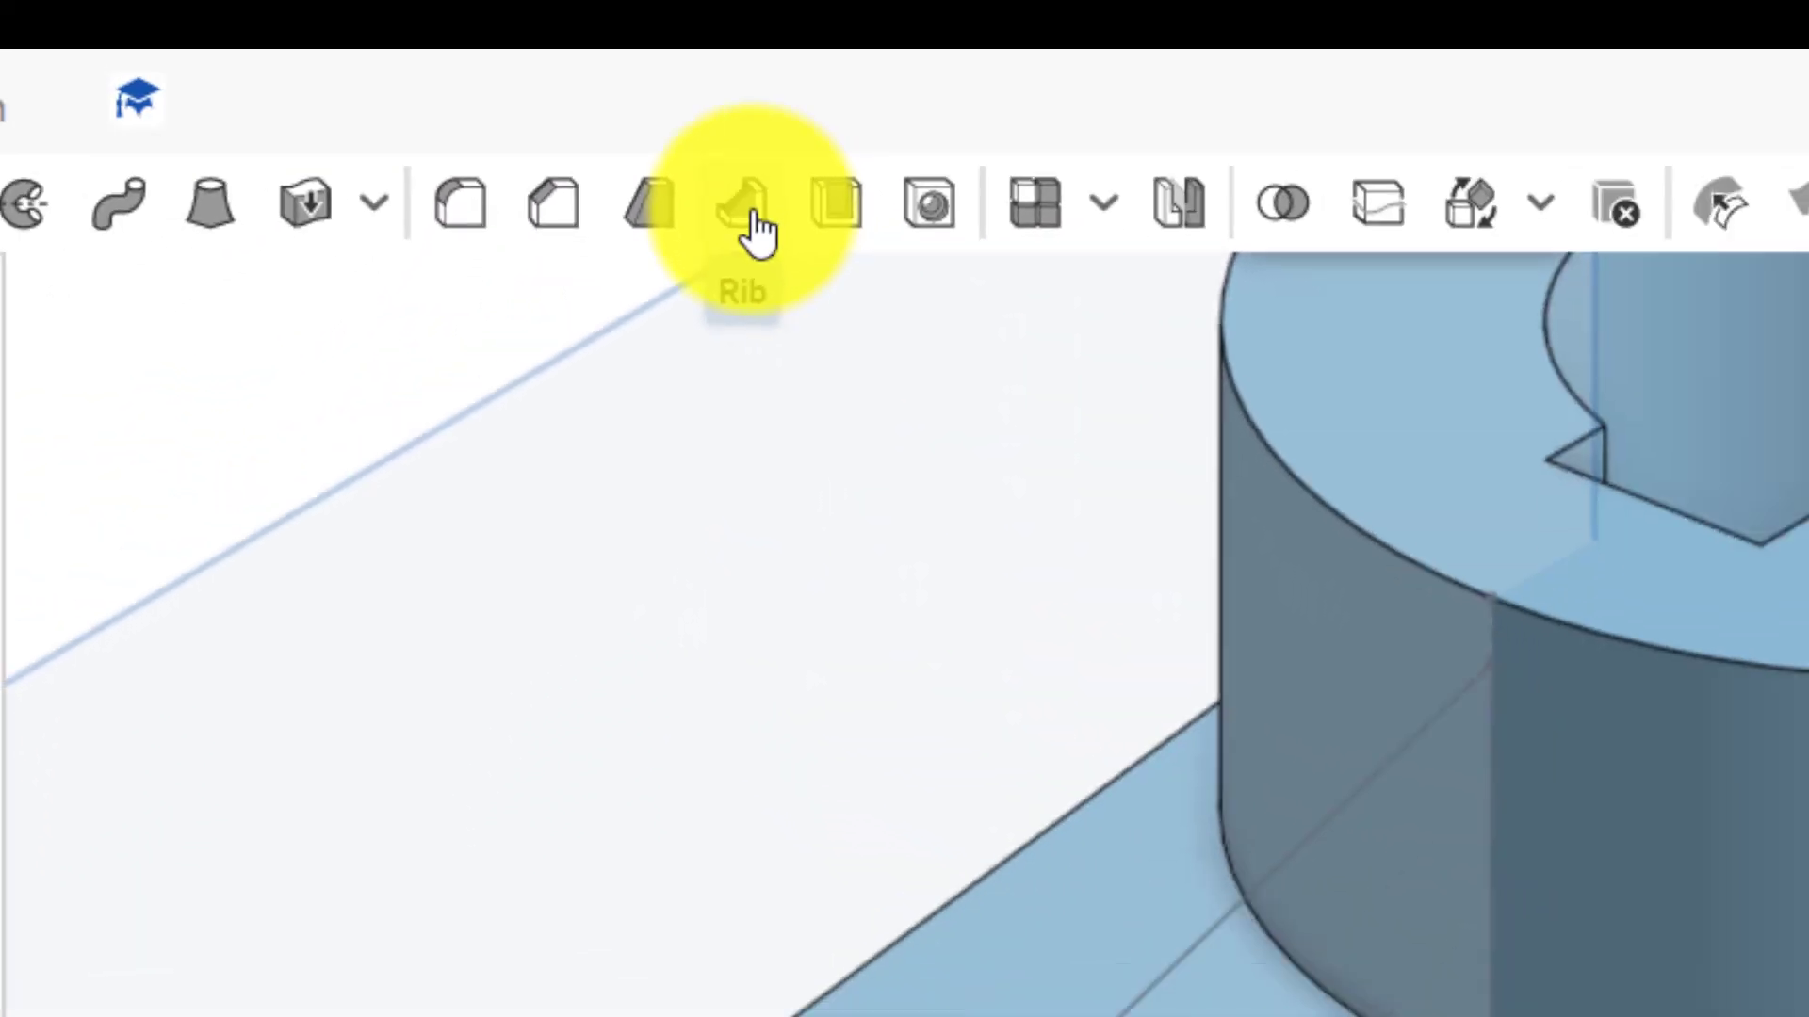
left_click(893, 268)
left_click(839, 439)
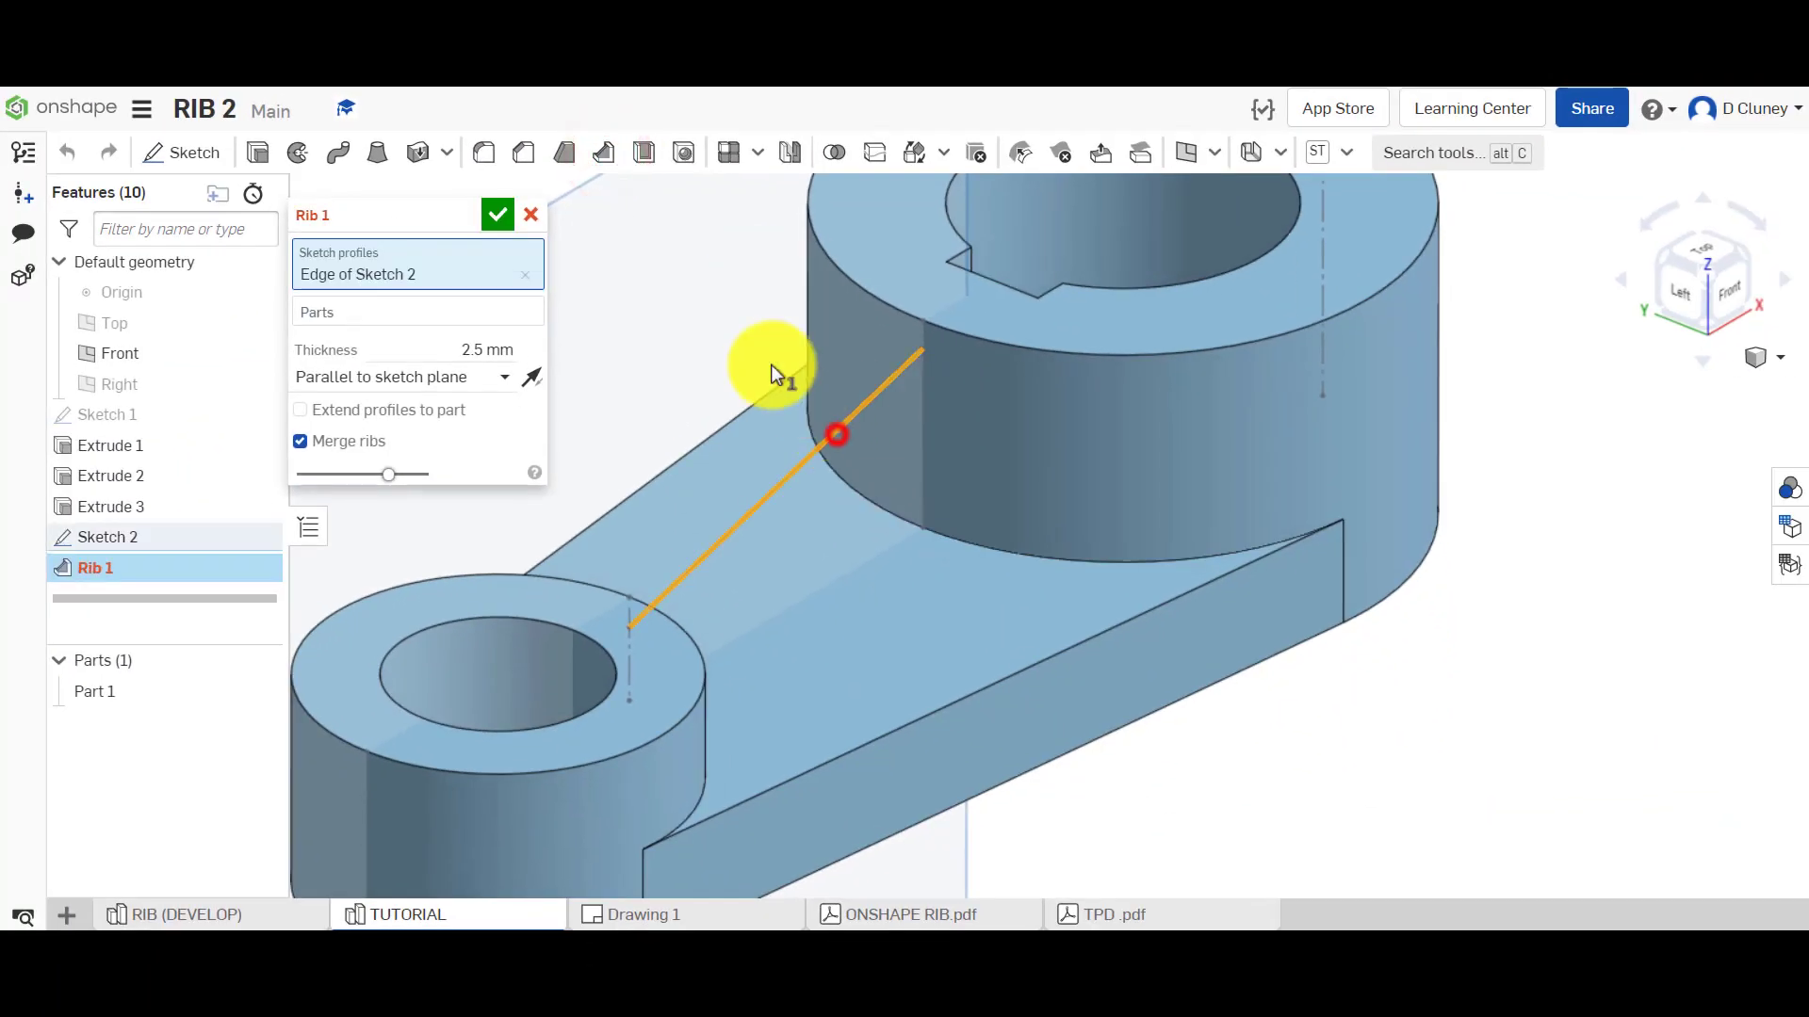
left_click(470, 311)
left_click(156, 683)
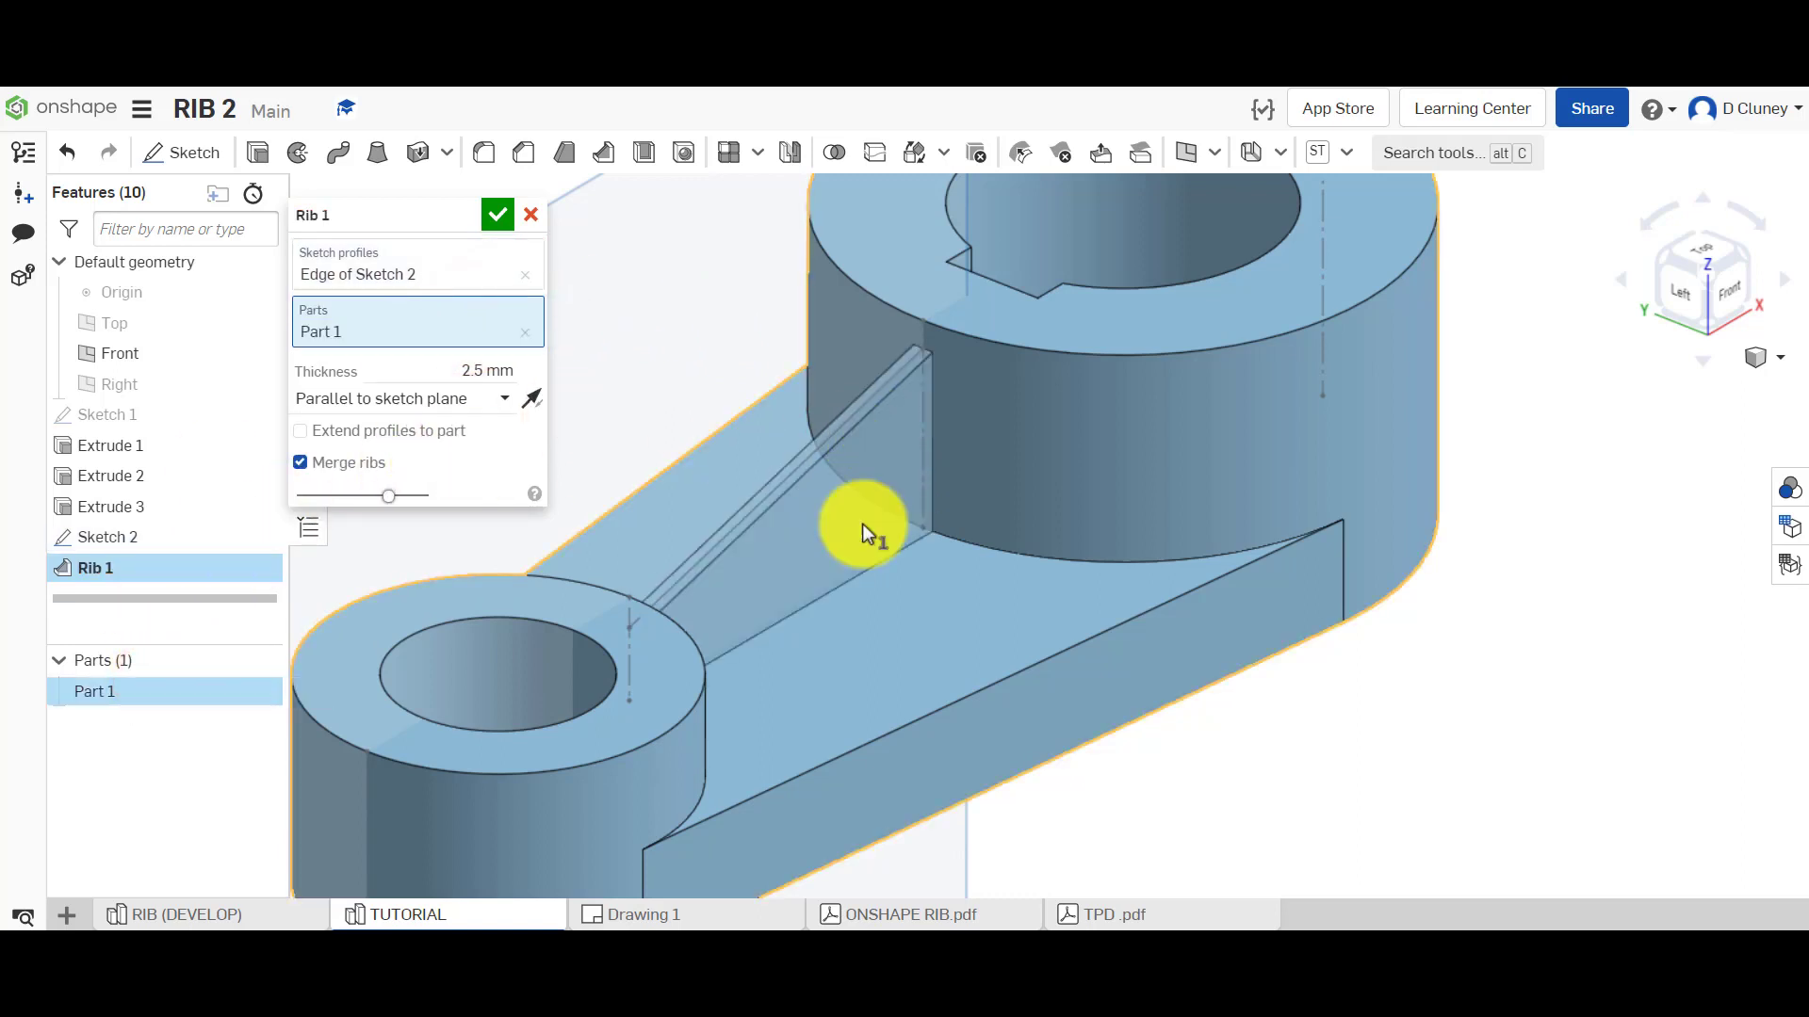
Try making the rib thicken normal to the sketch plane
left_click(427, 398)
left_click(421, 464)
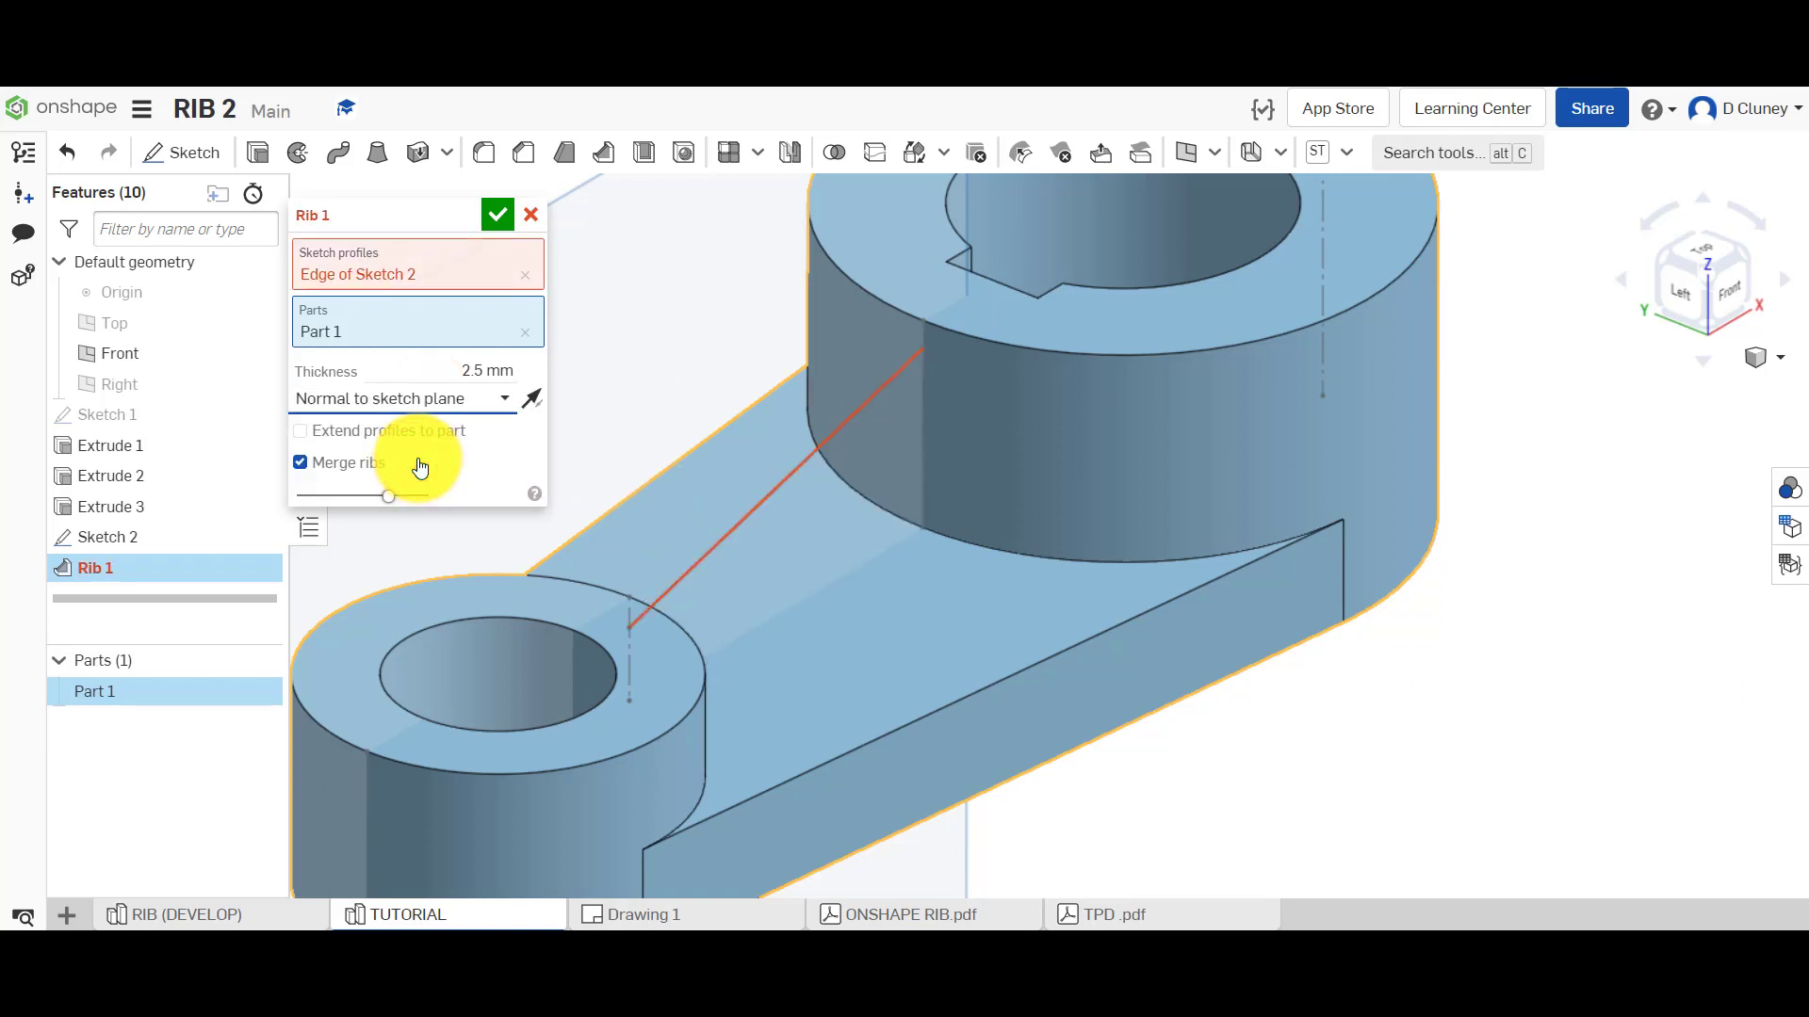
scroll(757, 505, "down", 5)
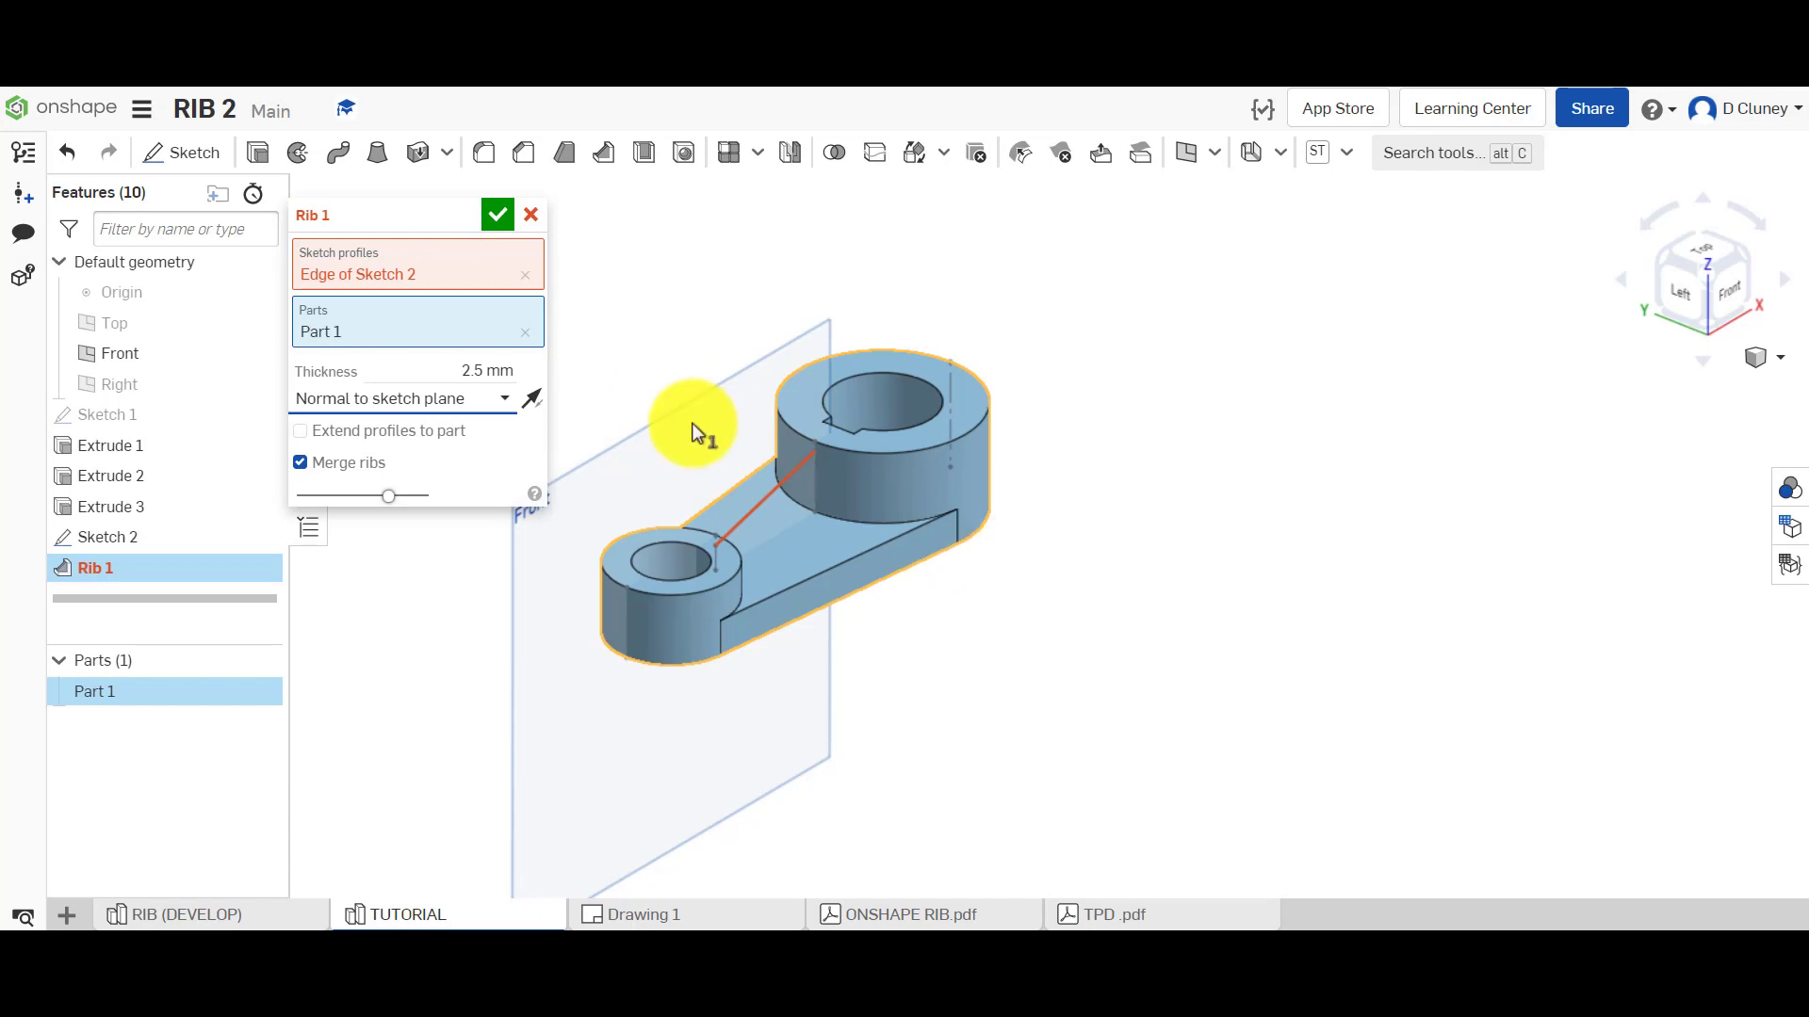
scroll(738, 477, "up", 5)
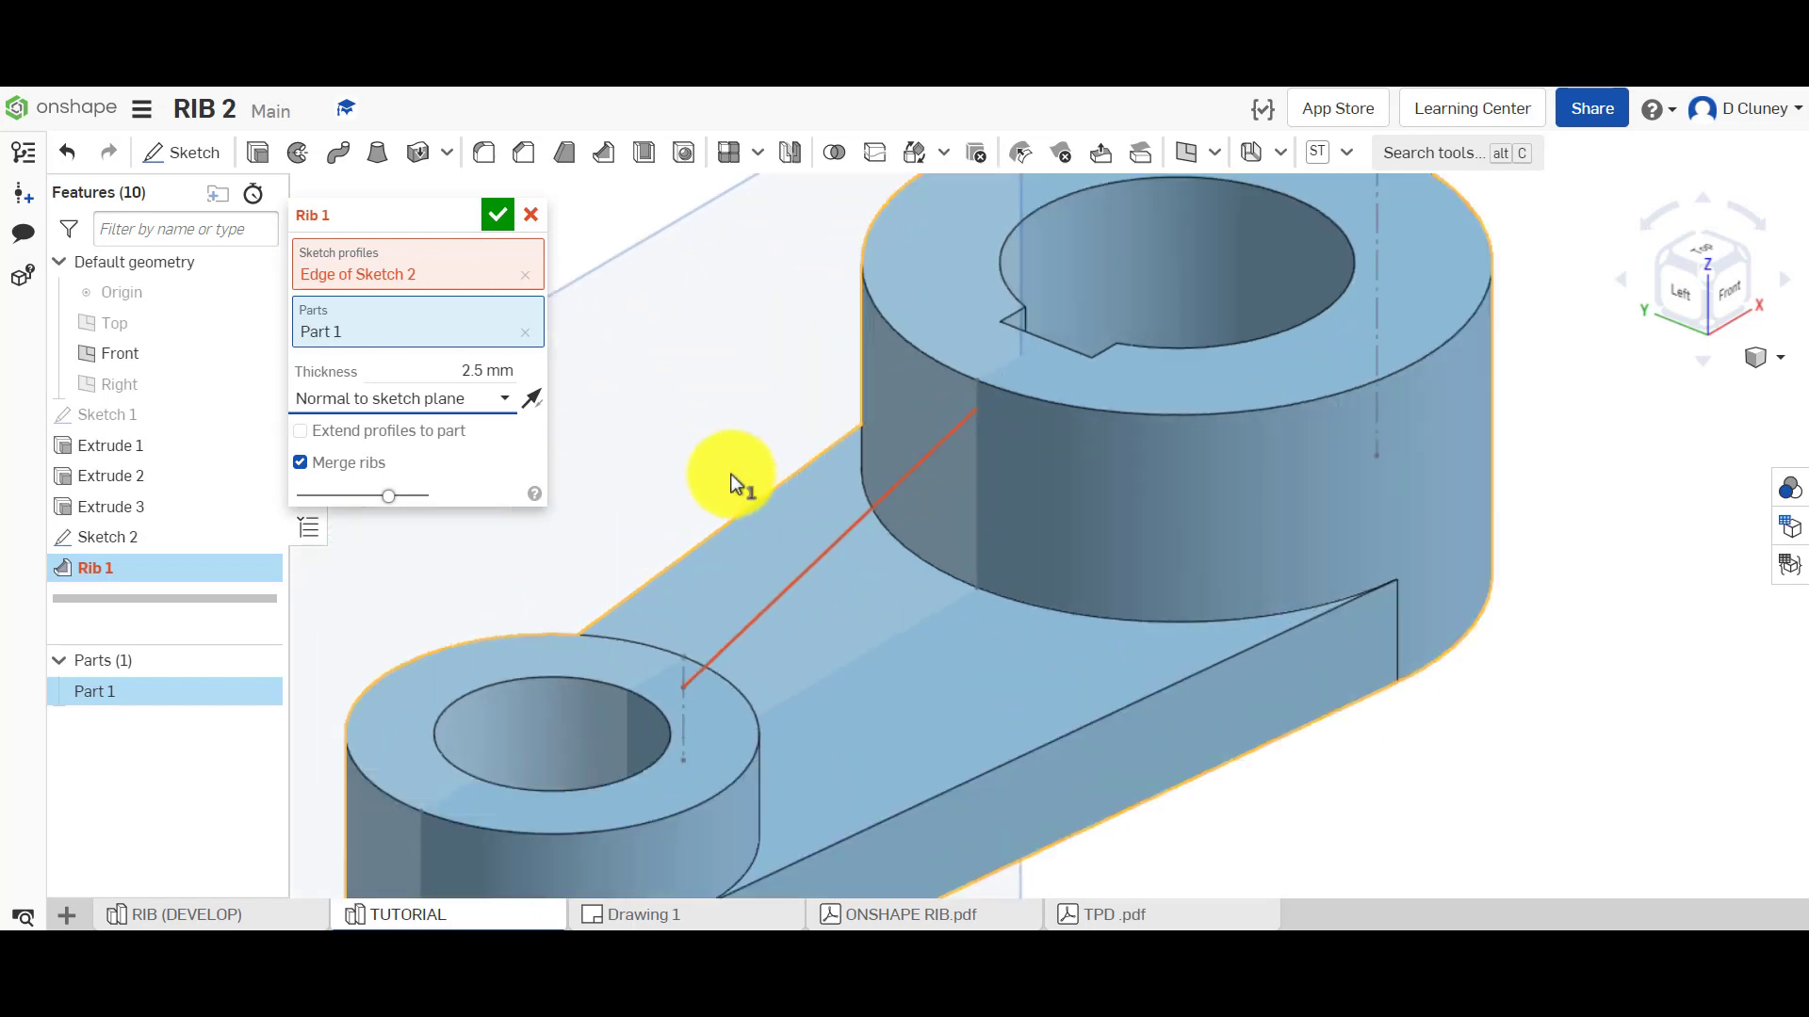
left_click(534, 399)
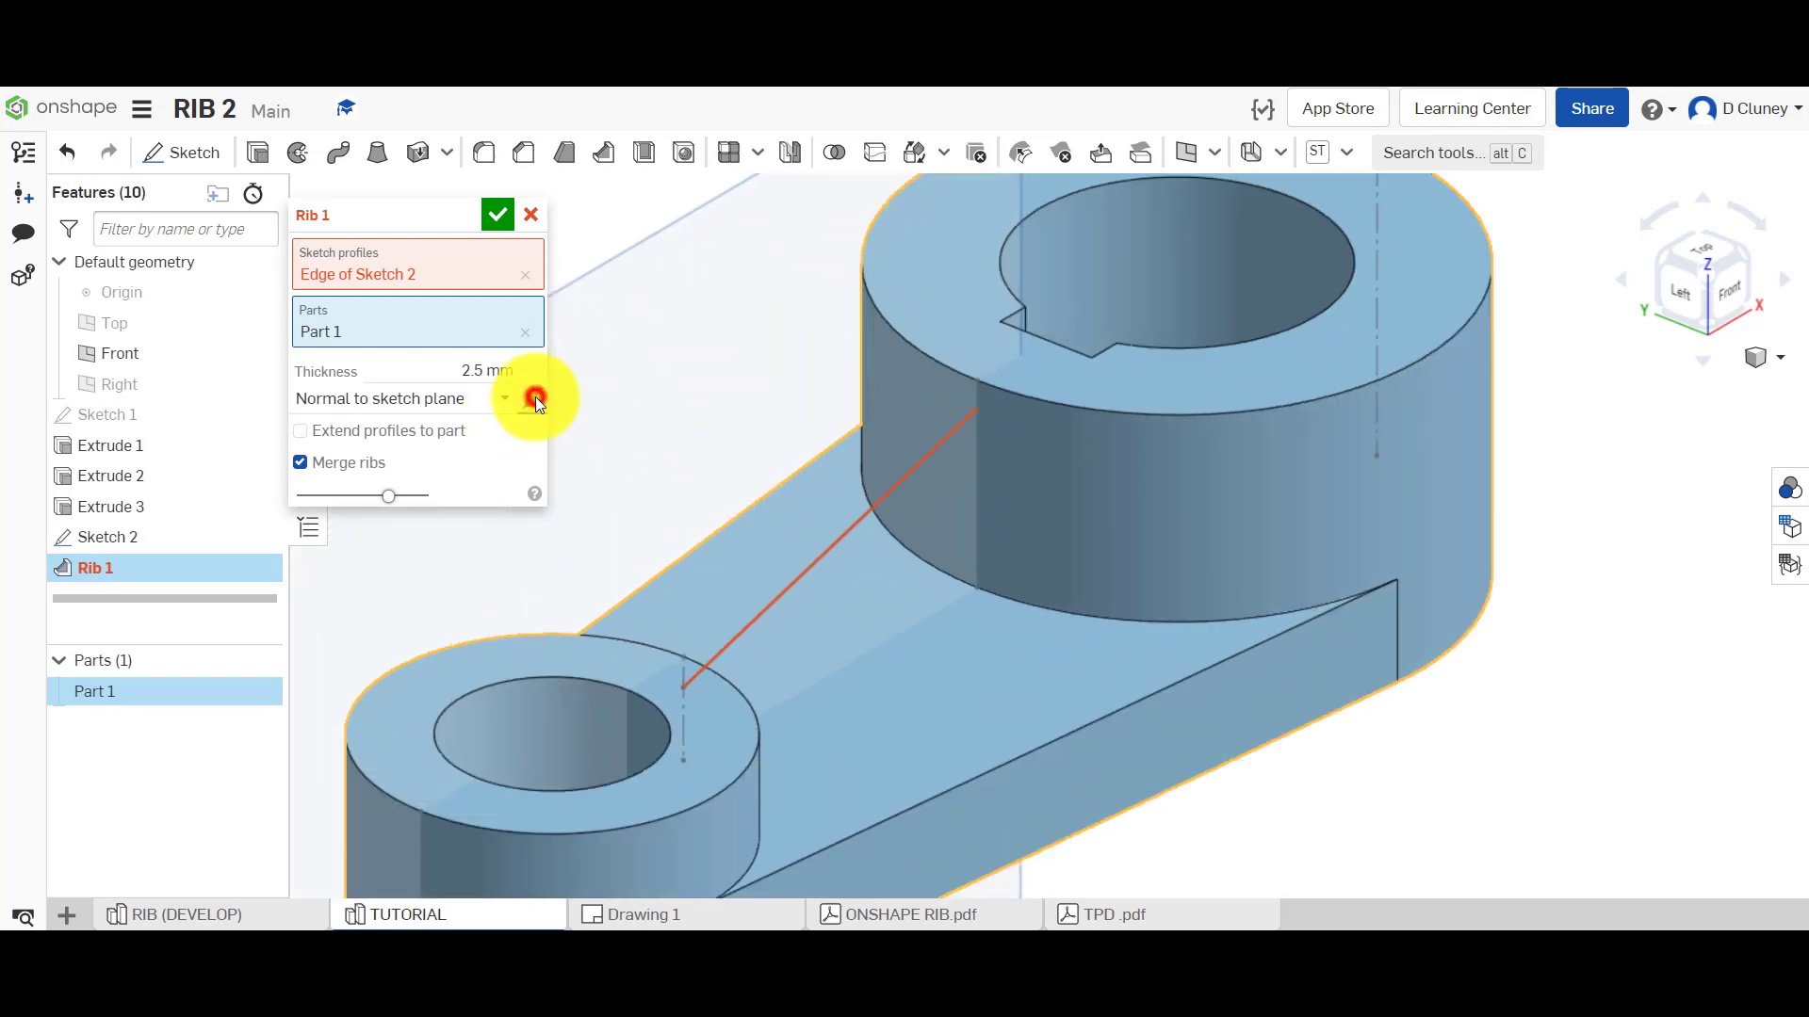
Set the rib to thicken parallel to the sketch plane, flipped to point down into the part
left_click(477, 400)
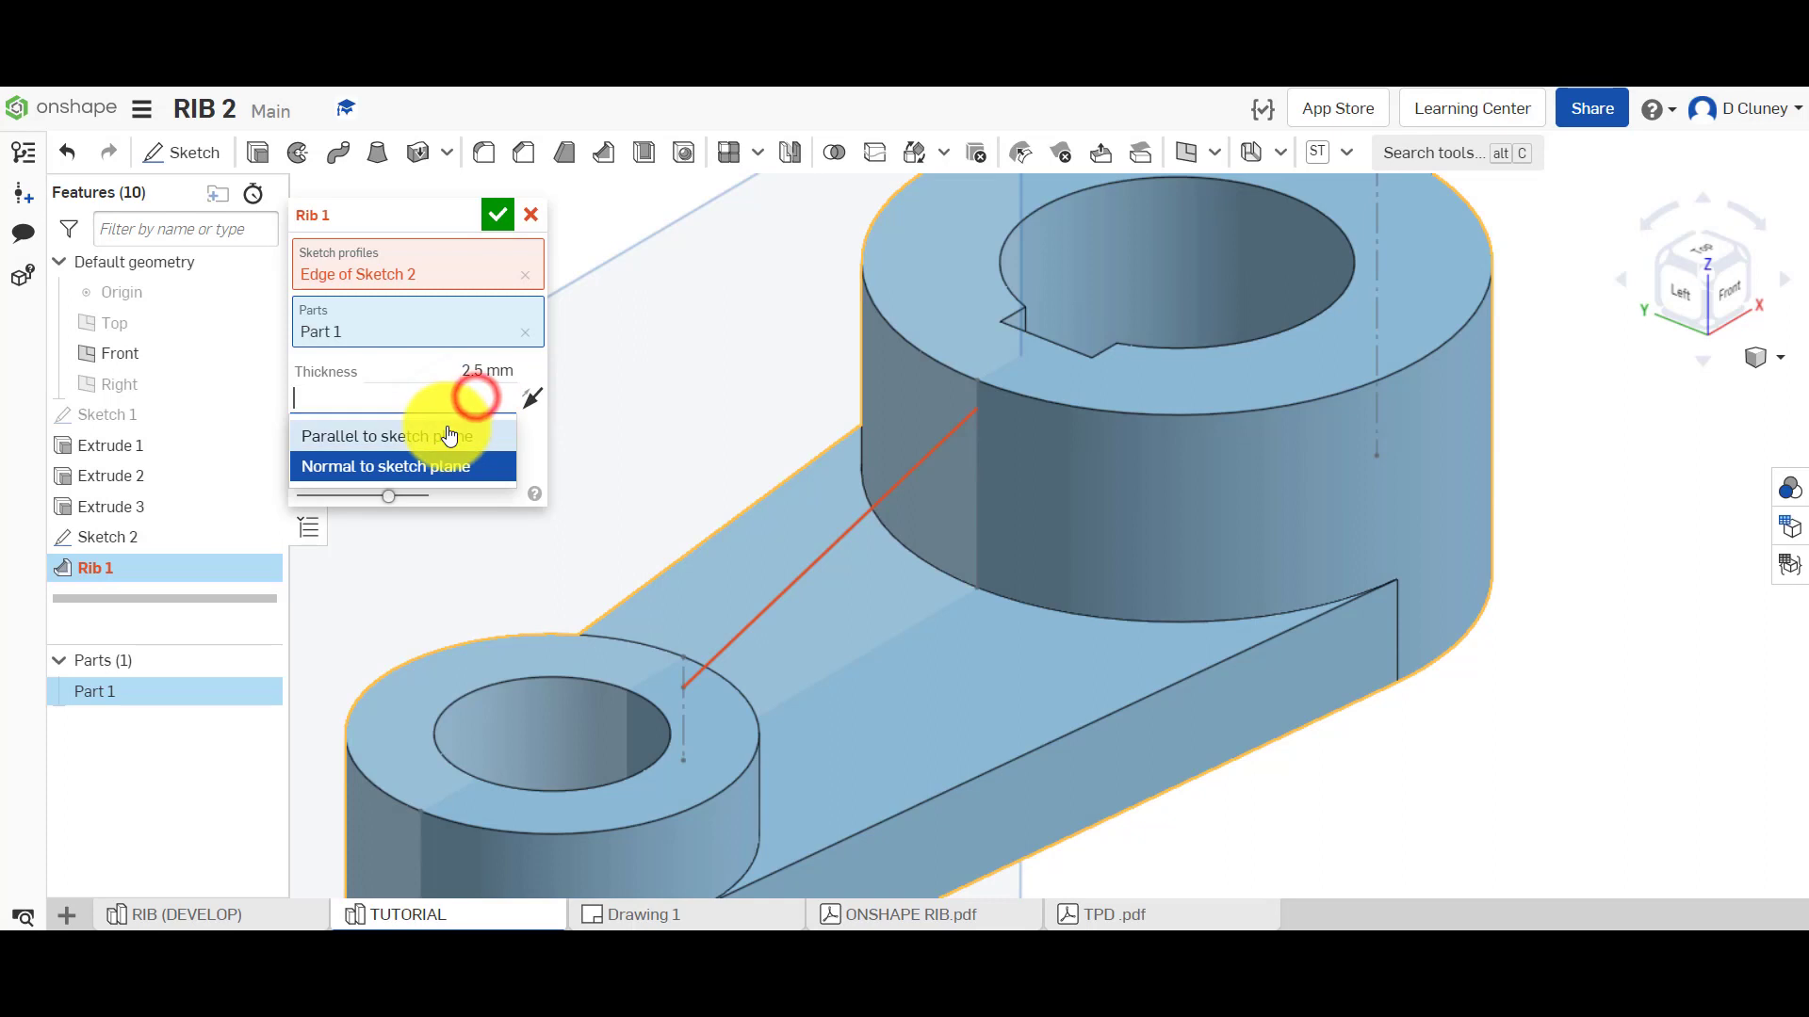
left_click(396, 435)
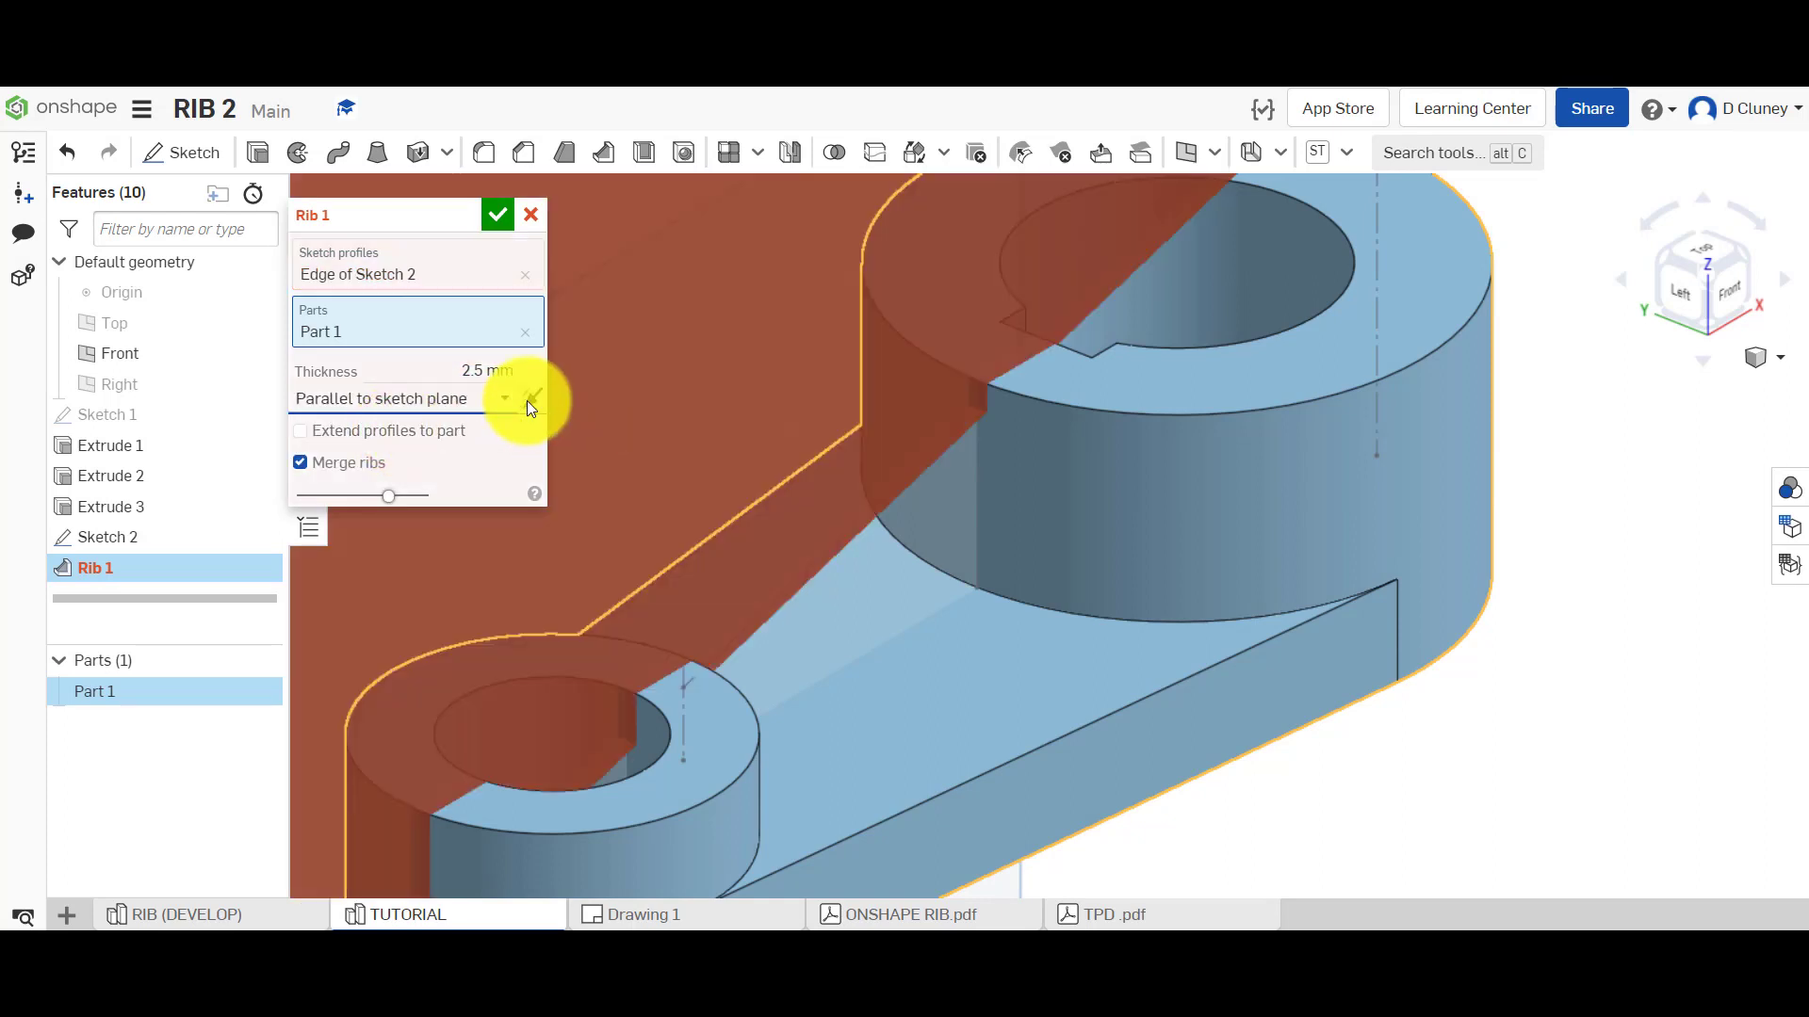
left_click(529, 401)
left_click(528, 400)
left_click(528, 399)
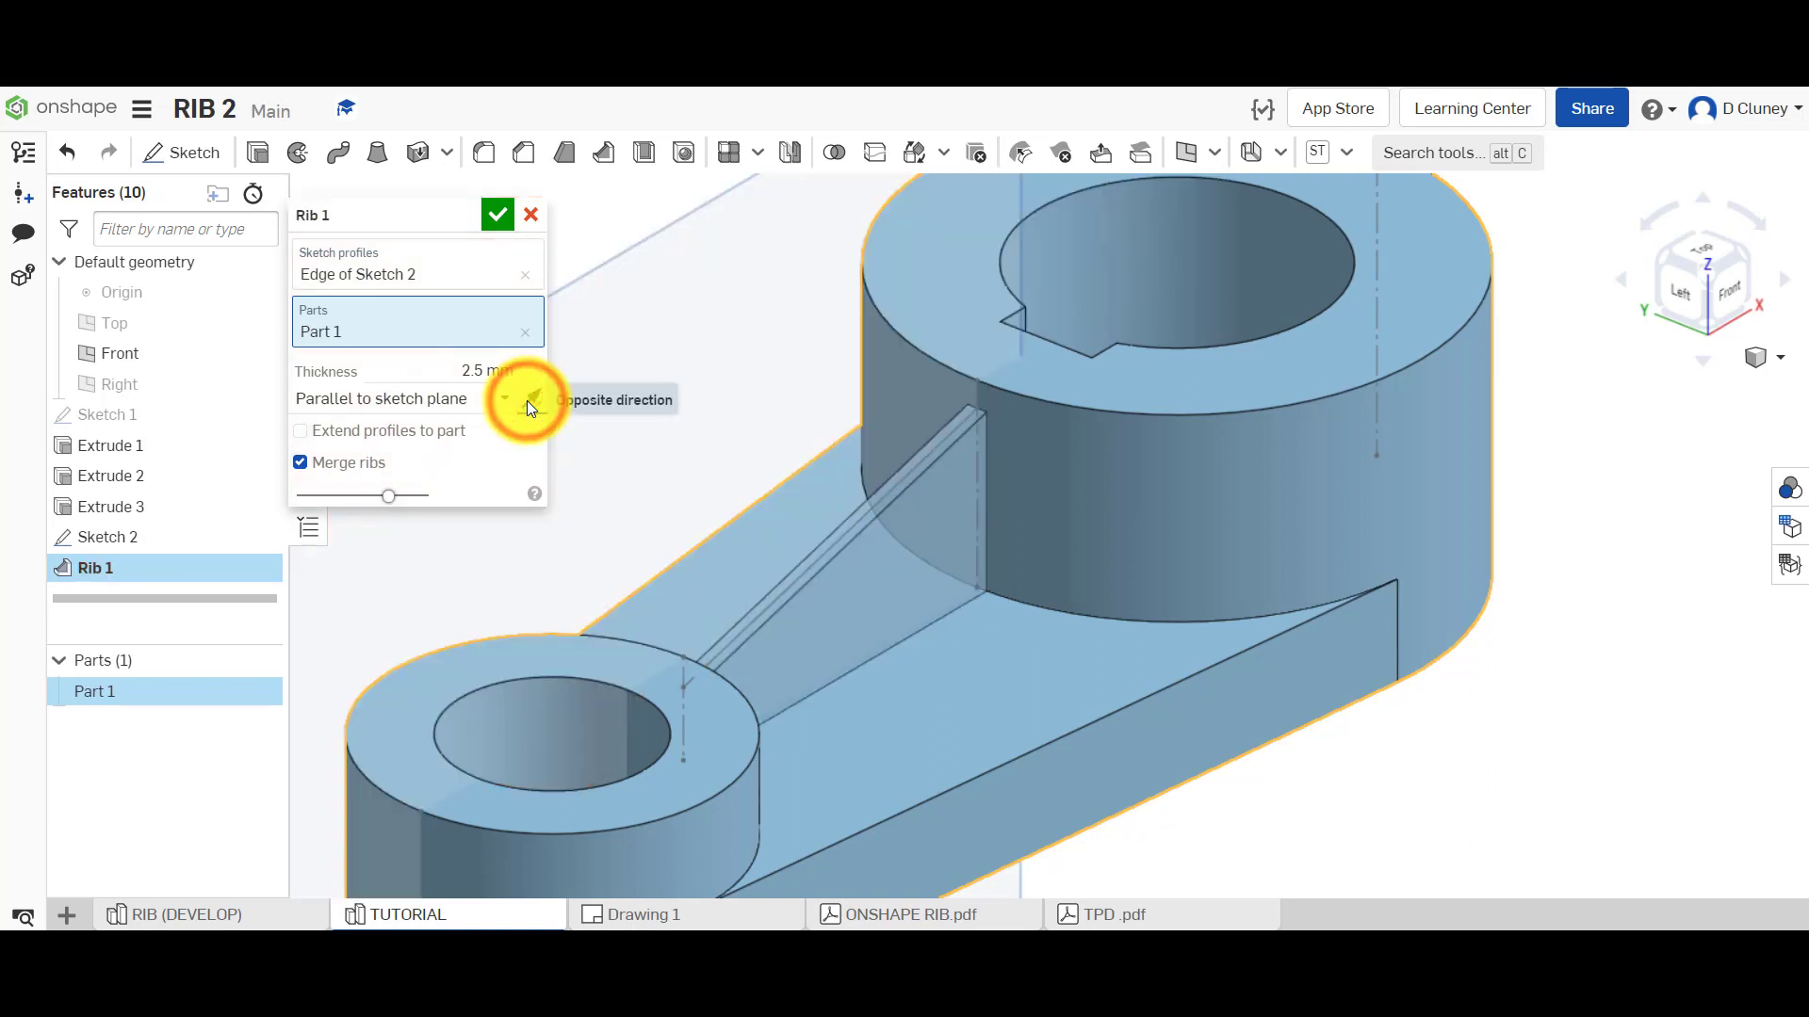
left_click(528, 400)
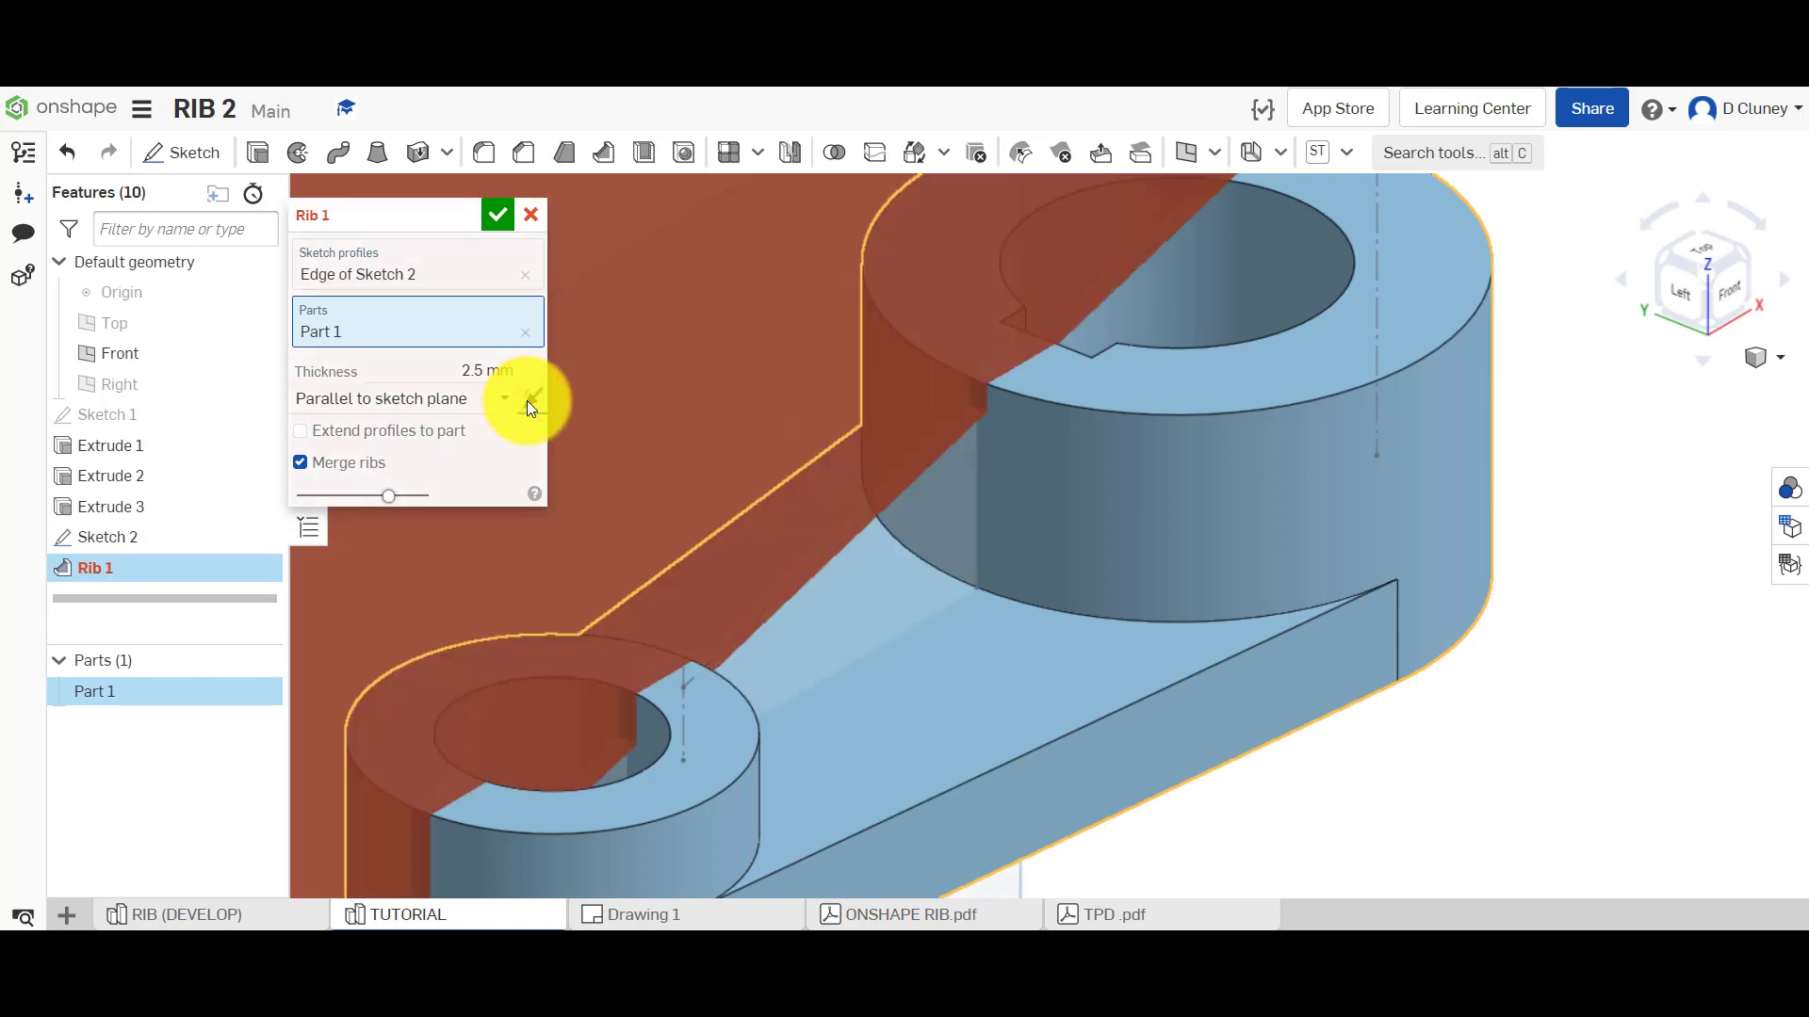
left_click(528, 399)
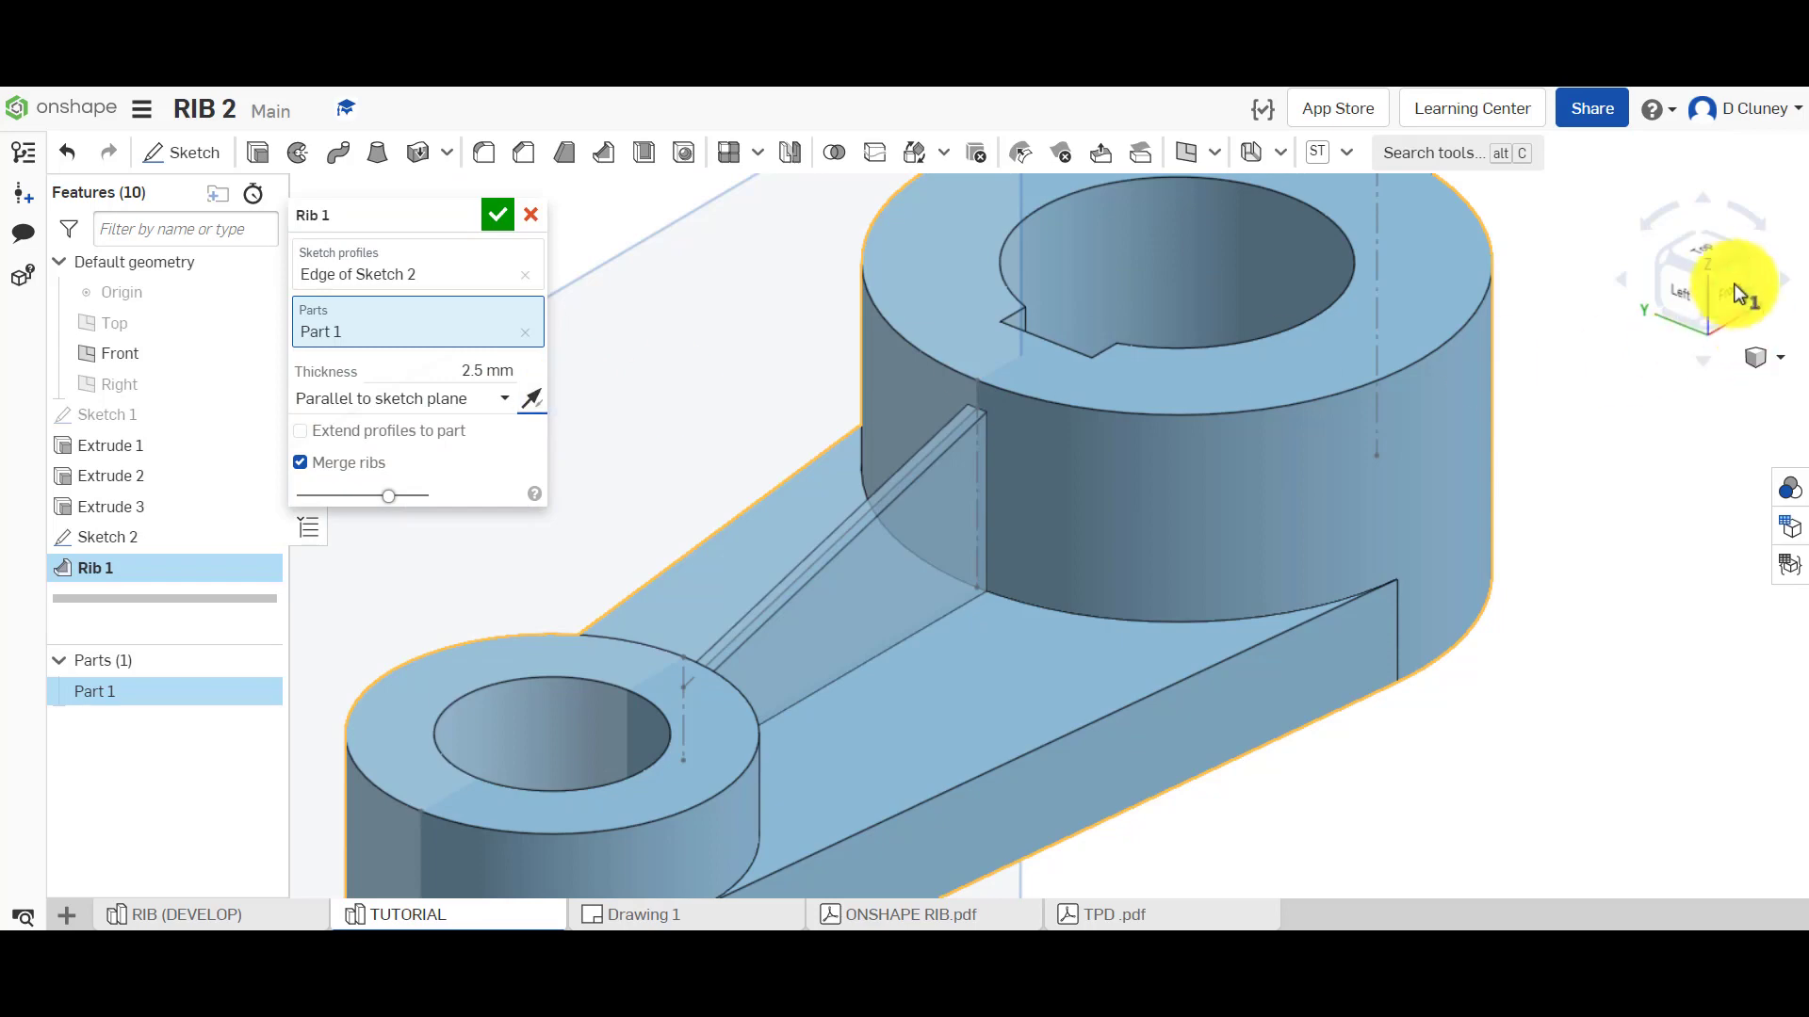
left_click(1706, 250)
Set the rib thickness to 8 mm and keep the rib merged into Part 1
scroll(1319, 570, "up", 5)
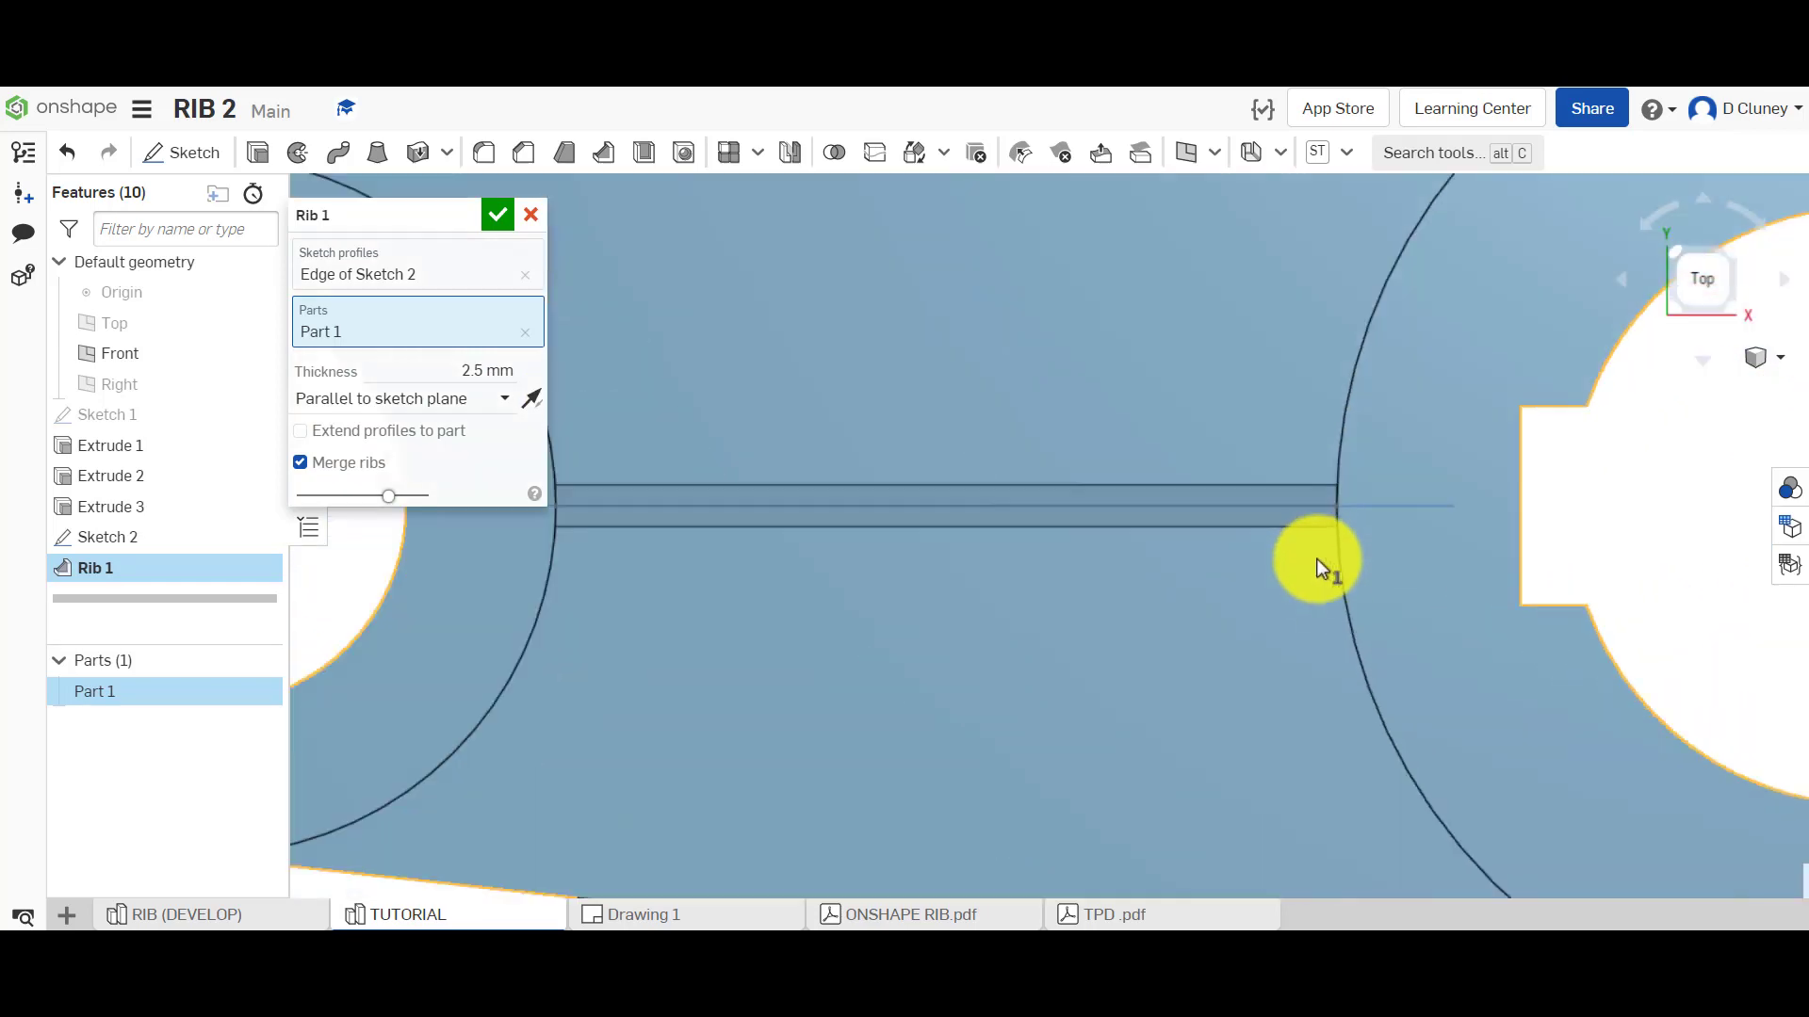
left_click(490, 372)
type("8 mm")
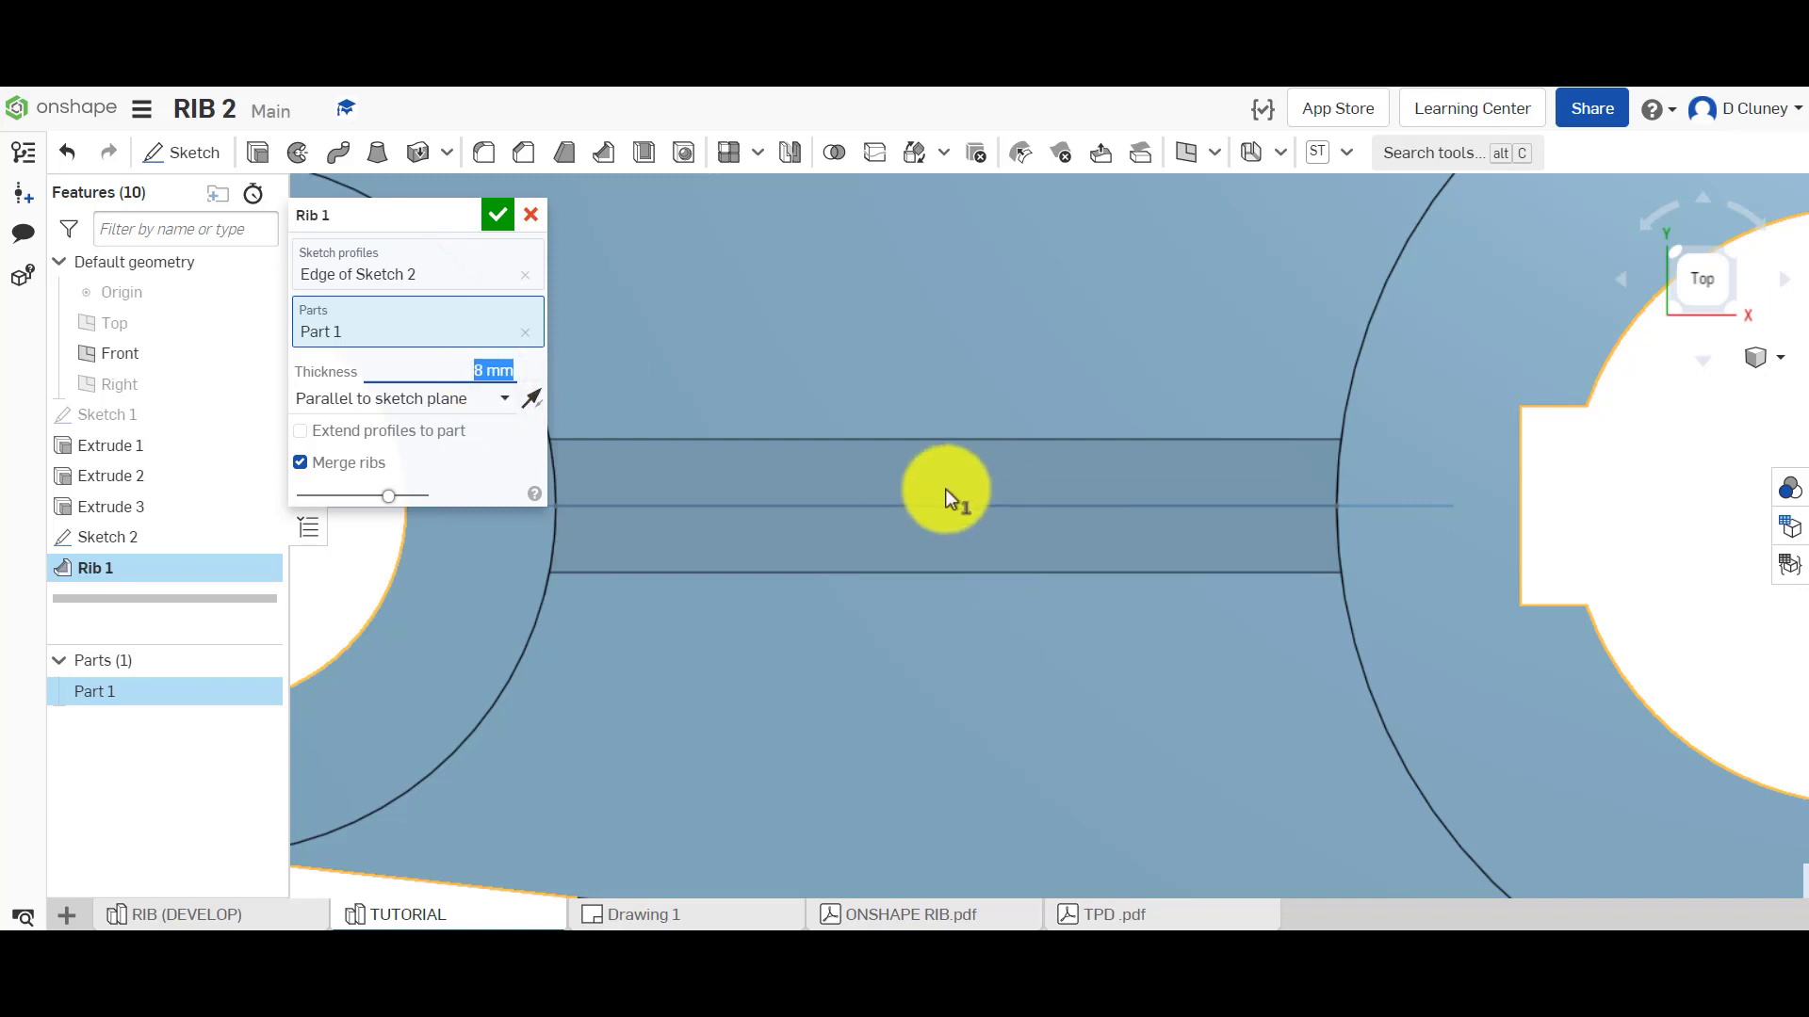
scroll(658, 524, "down", 3)
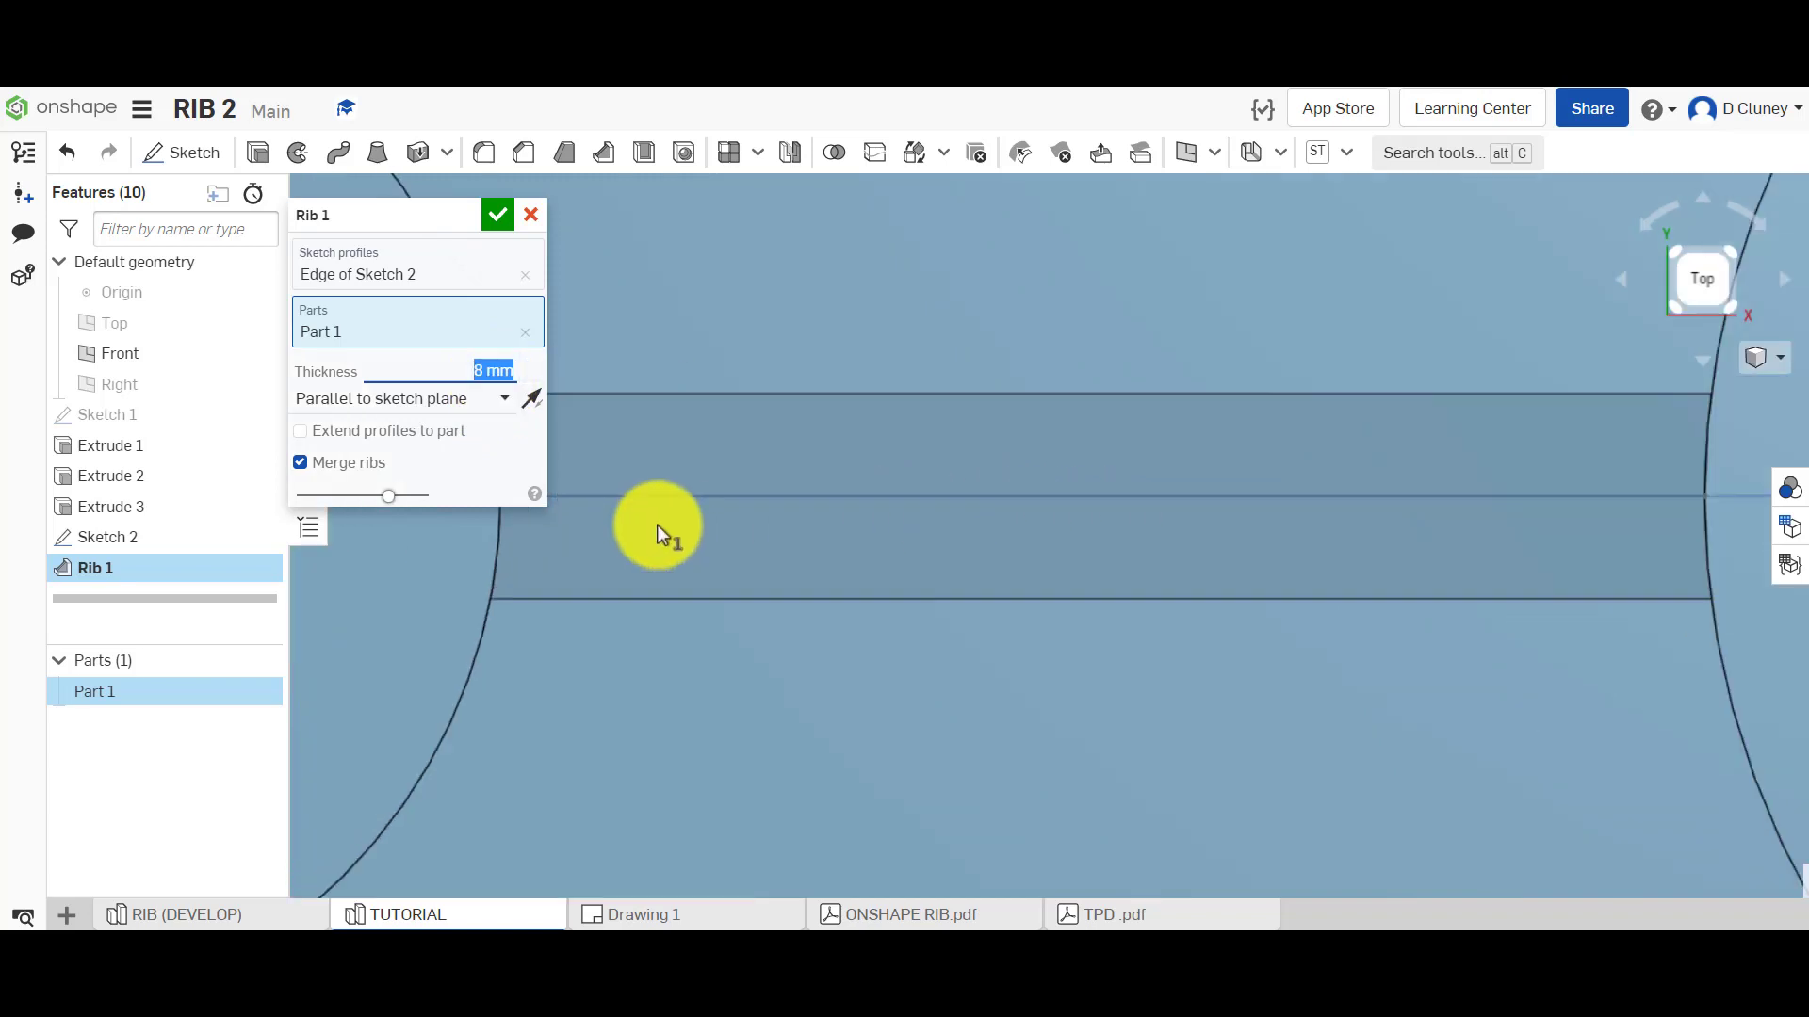
left_click(361, 470)
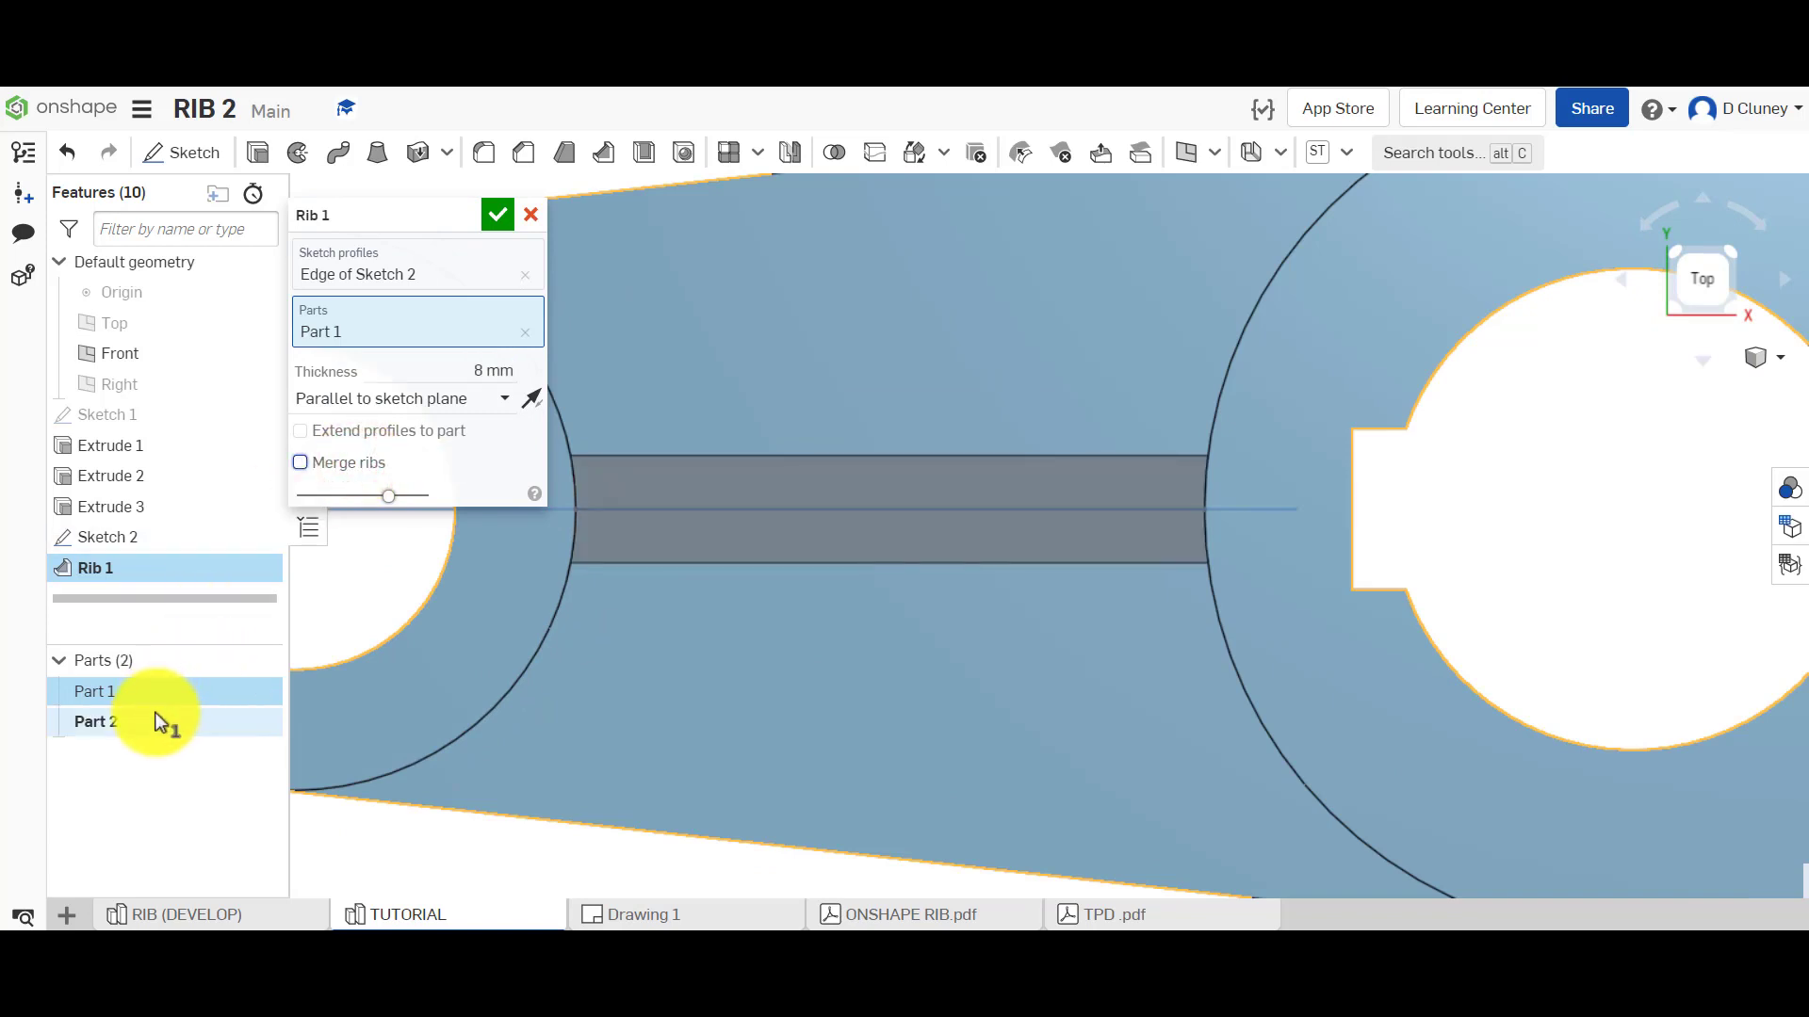
left_click(345, 471)
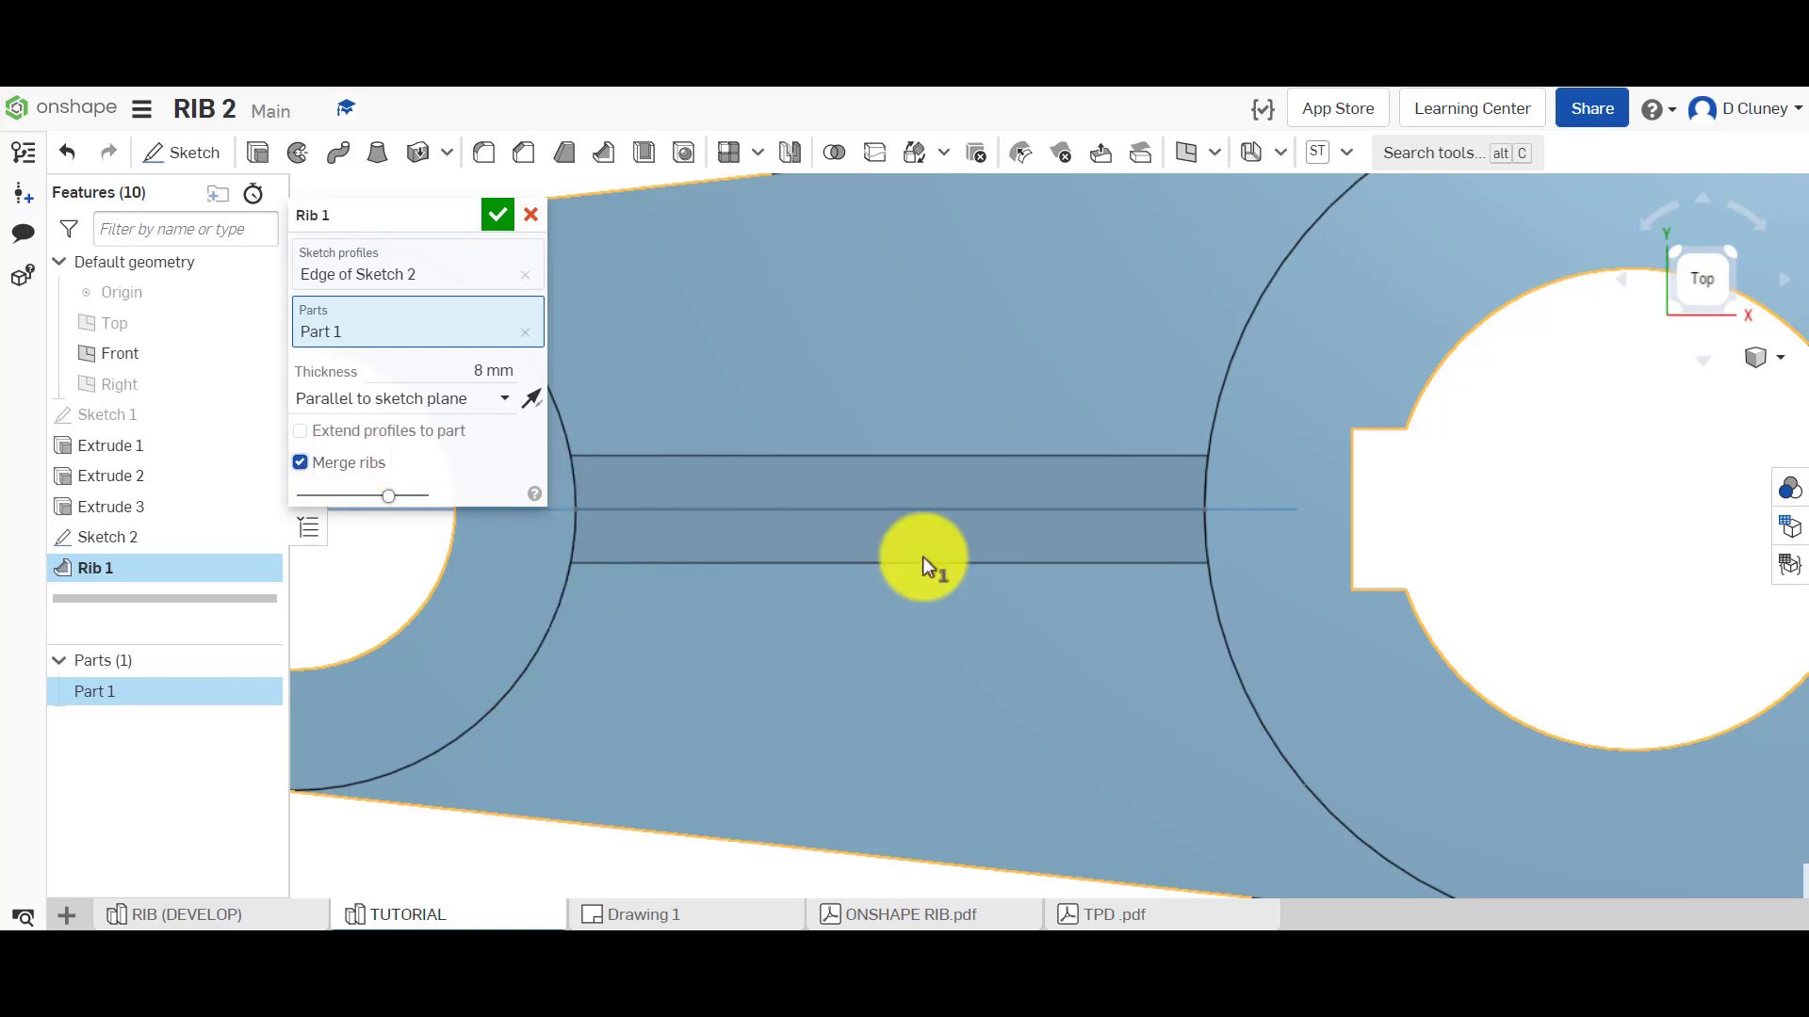
Leave Extend profiles unchecked and confirm the 8 mm Rib 1
right_click_drag(859, 671, 714, 529)
left_click(421, 435)
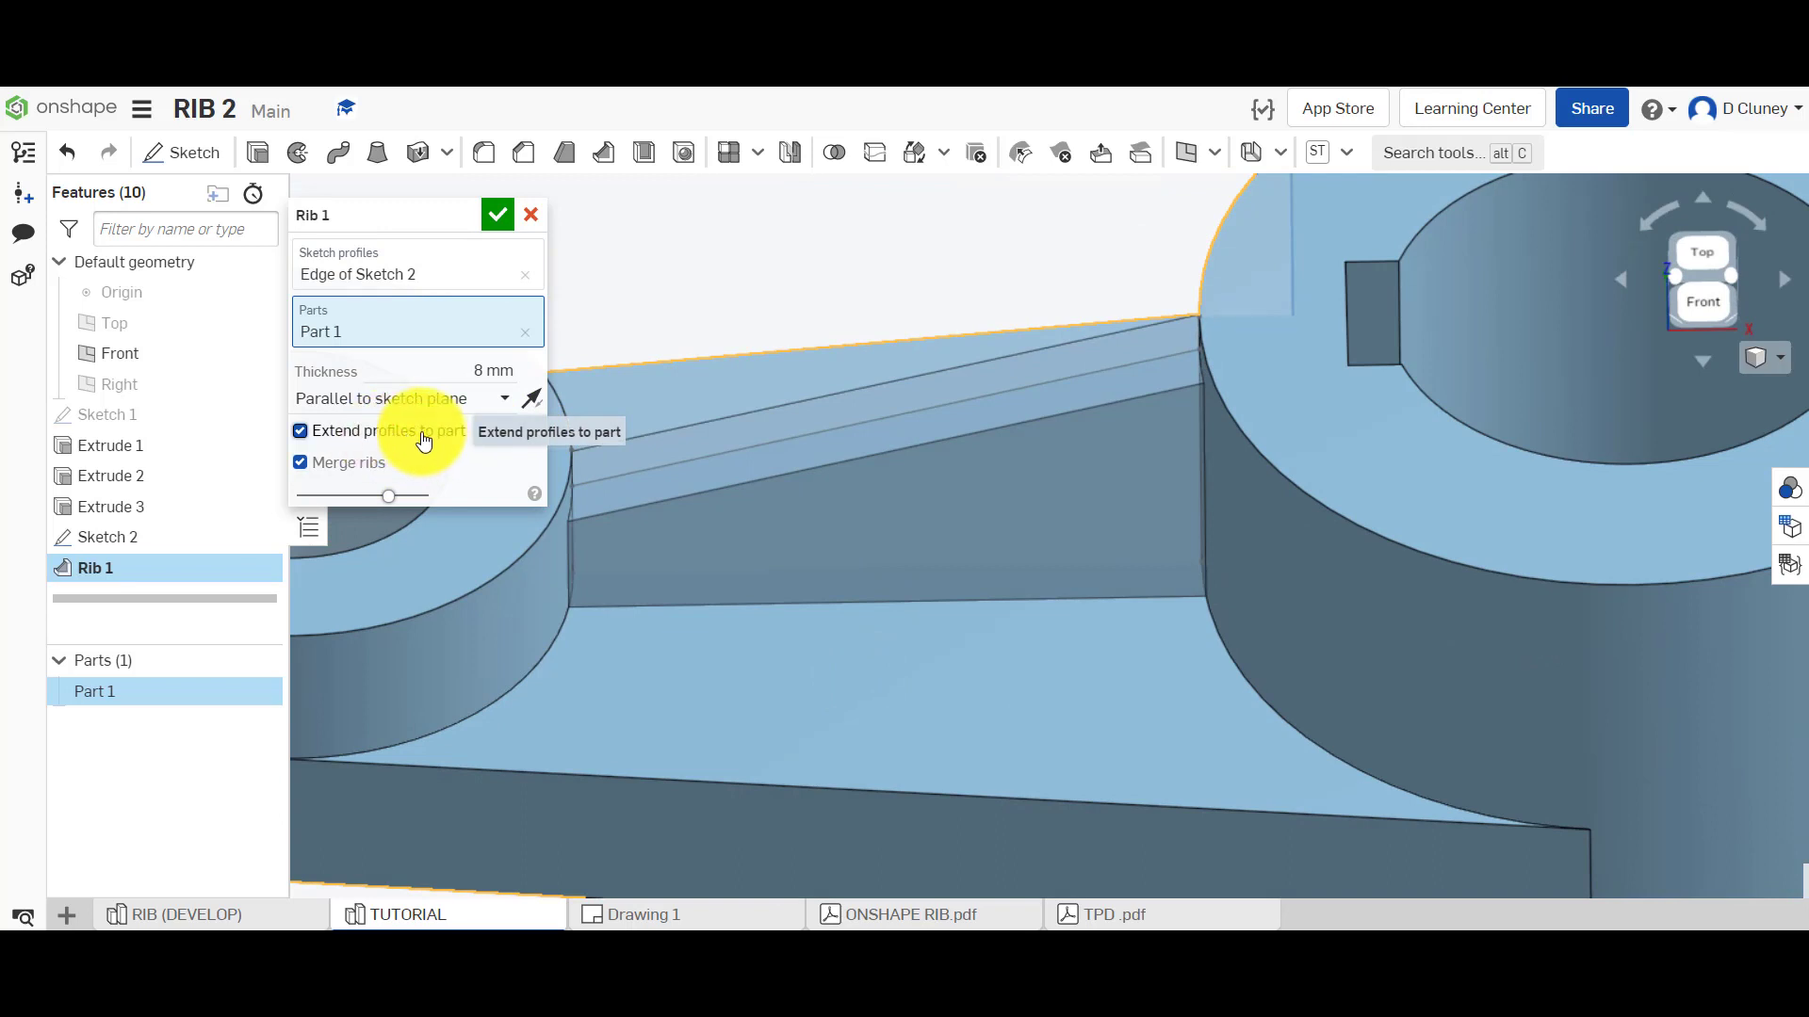
left_click(418, 436)
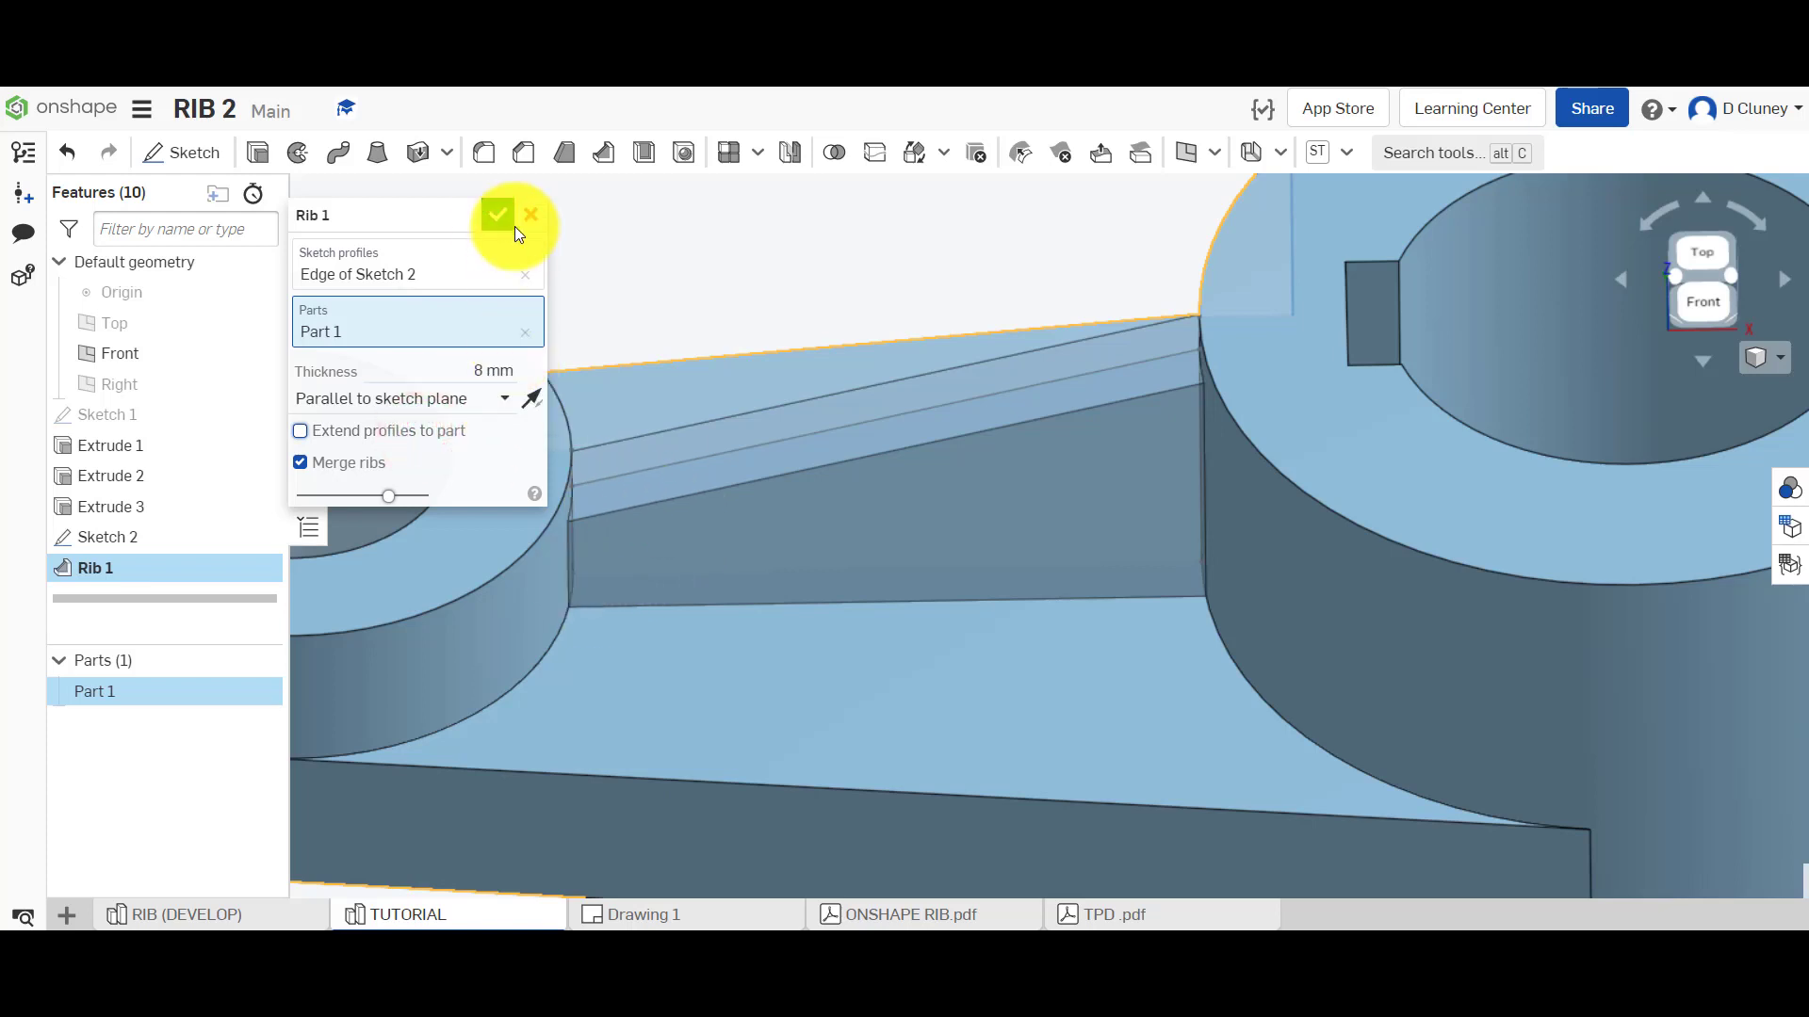
left_click(486, 221)
scroll(663, 313, "up", 5)
scroll(663, 313, "down", 5)
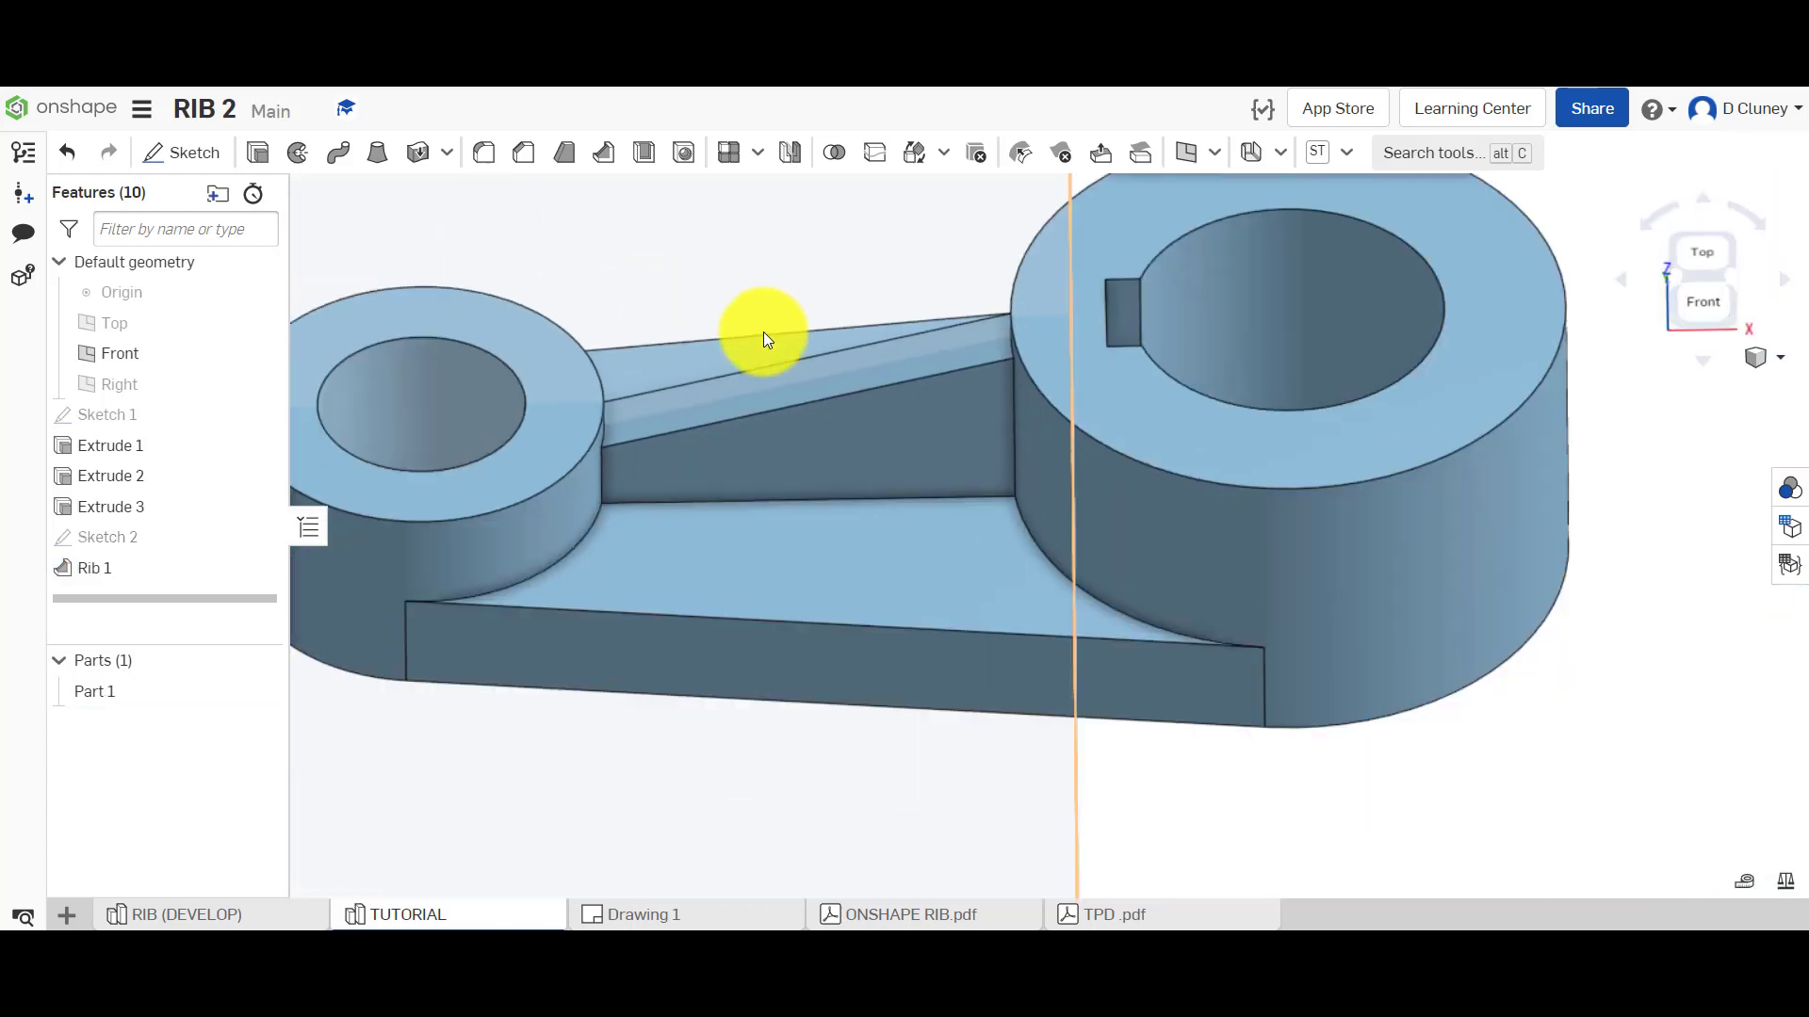
right_click_drag(731, 765, 772, 721)
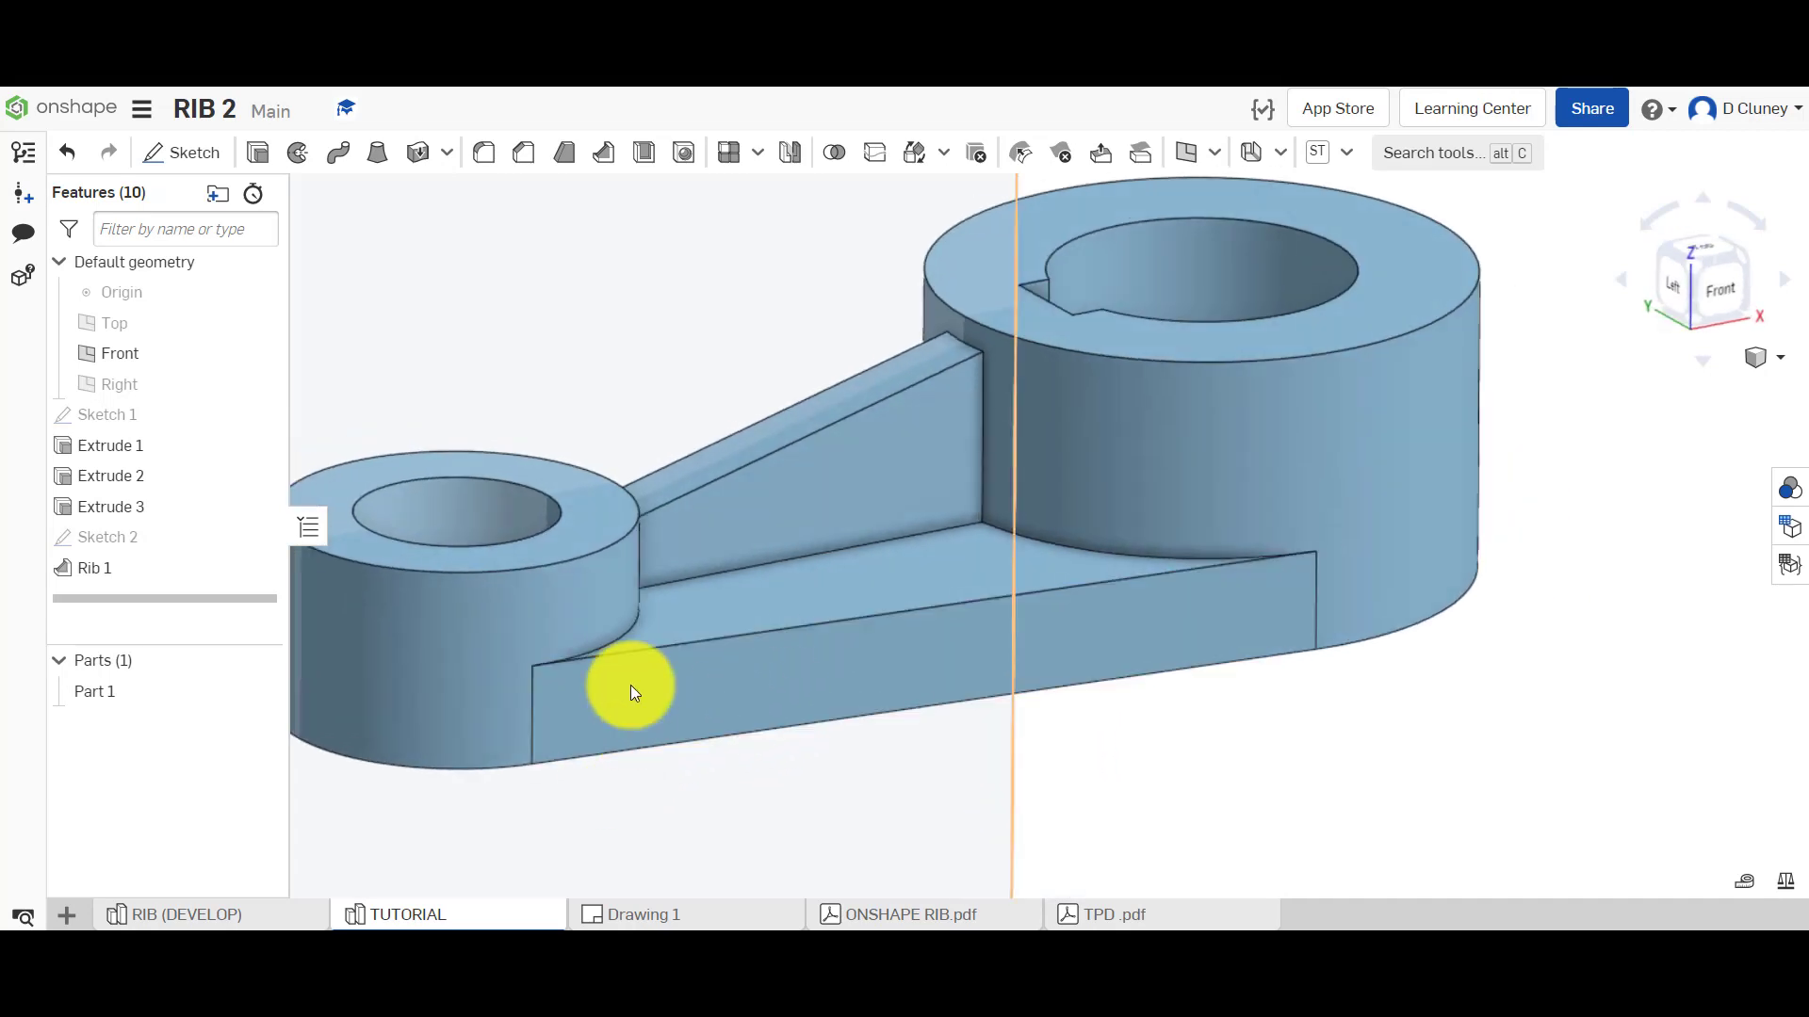
left_click(645, 916)
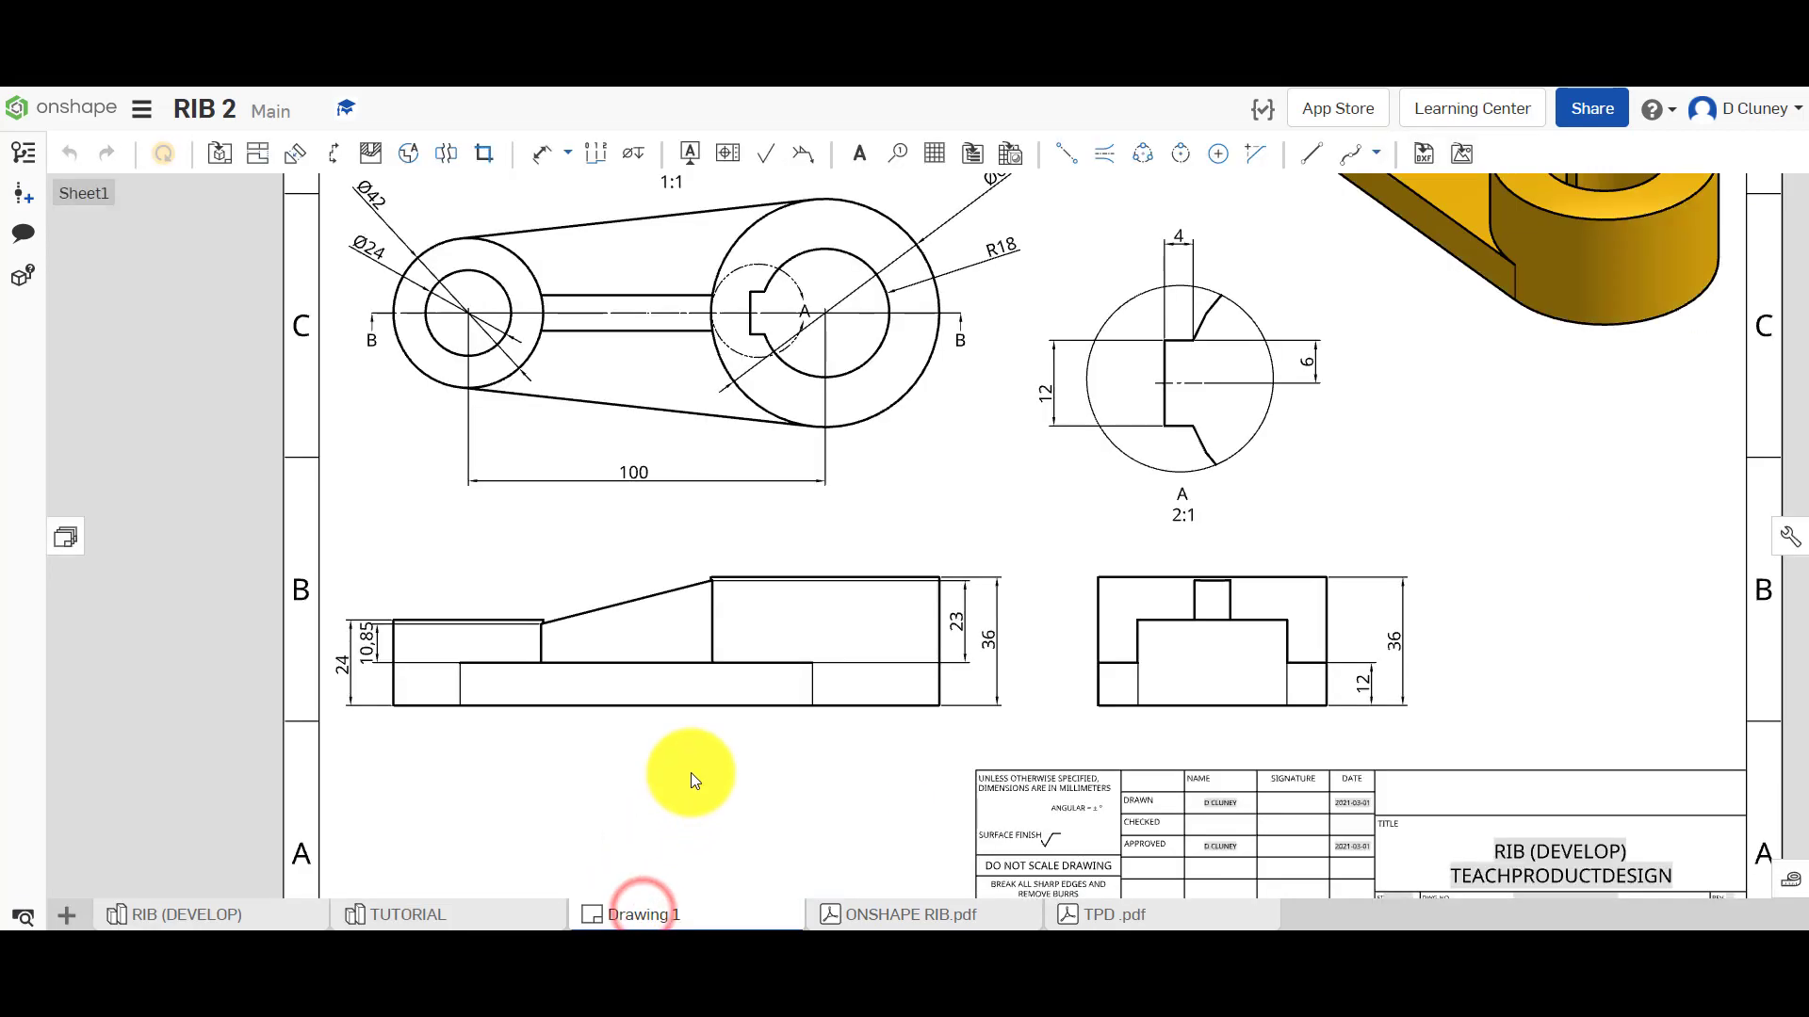
scroll(701, 571, "up", 3)
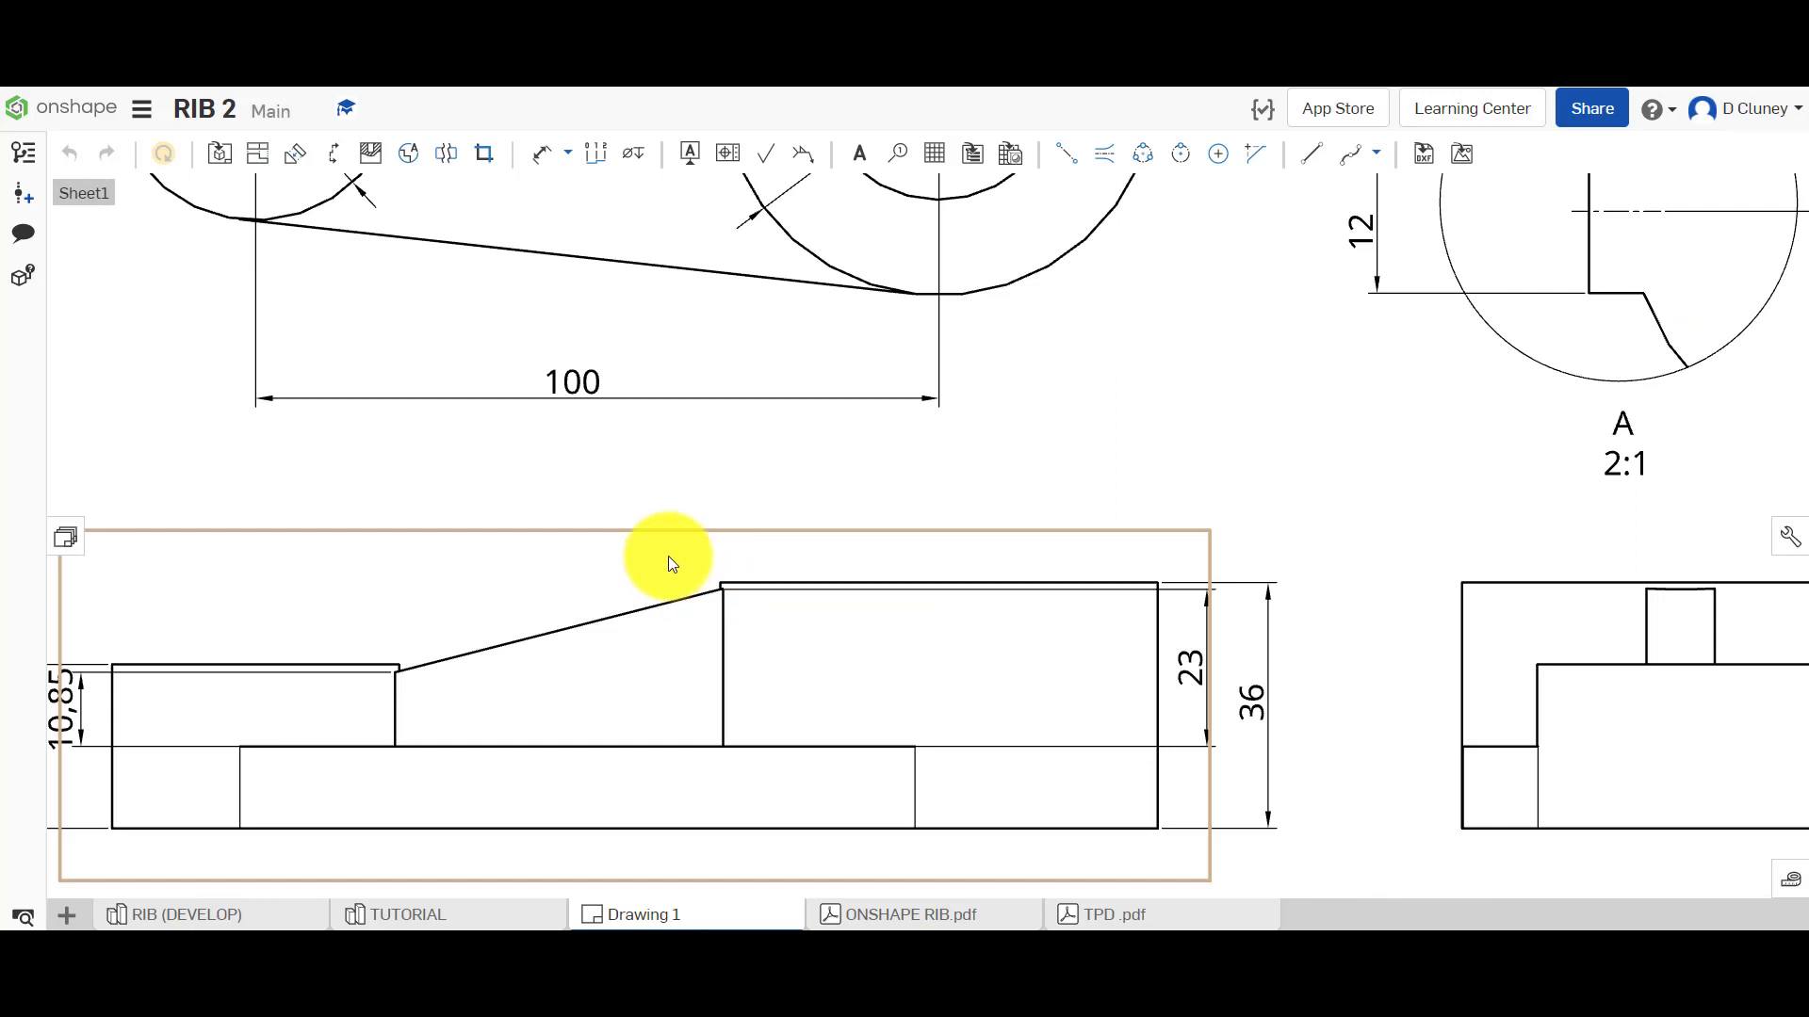
scroll(671, 556, "down", 2)
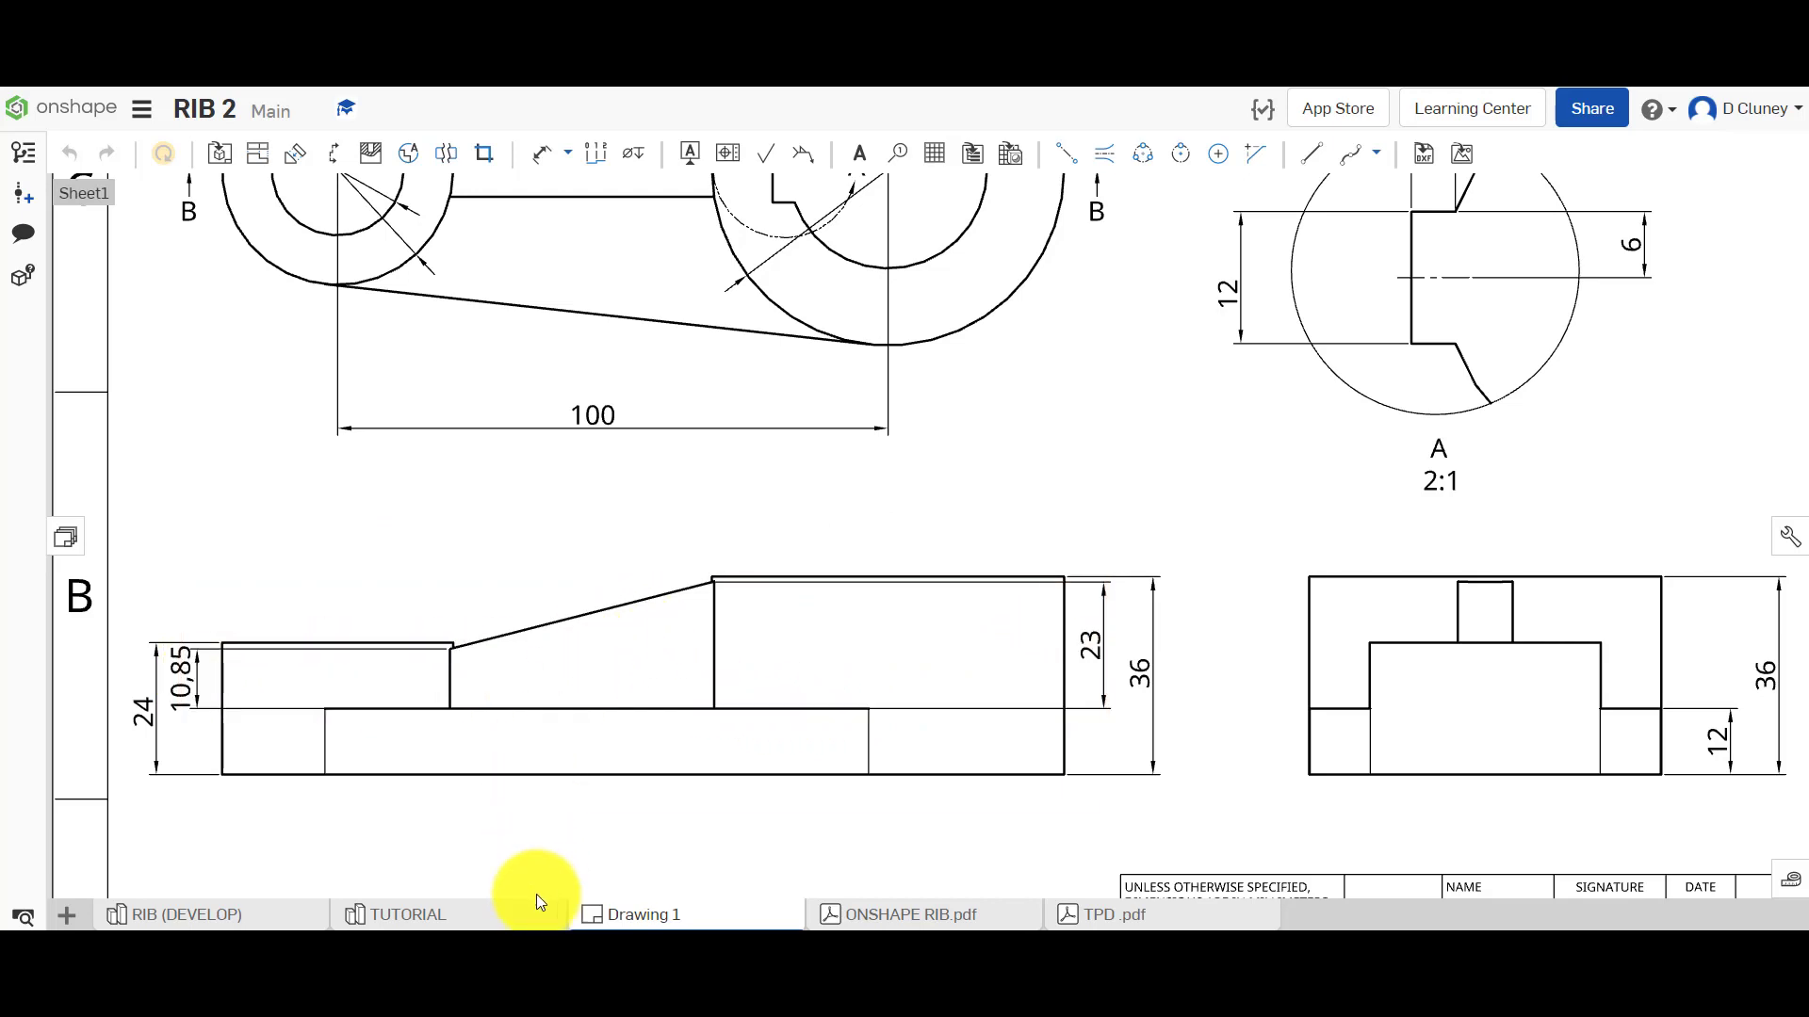
left_click(506, 910)
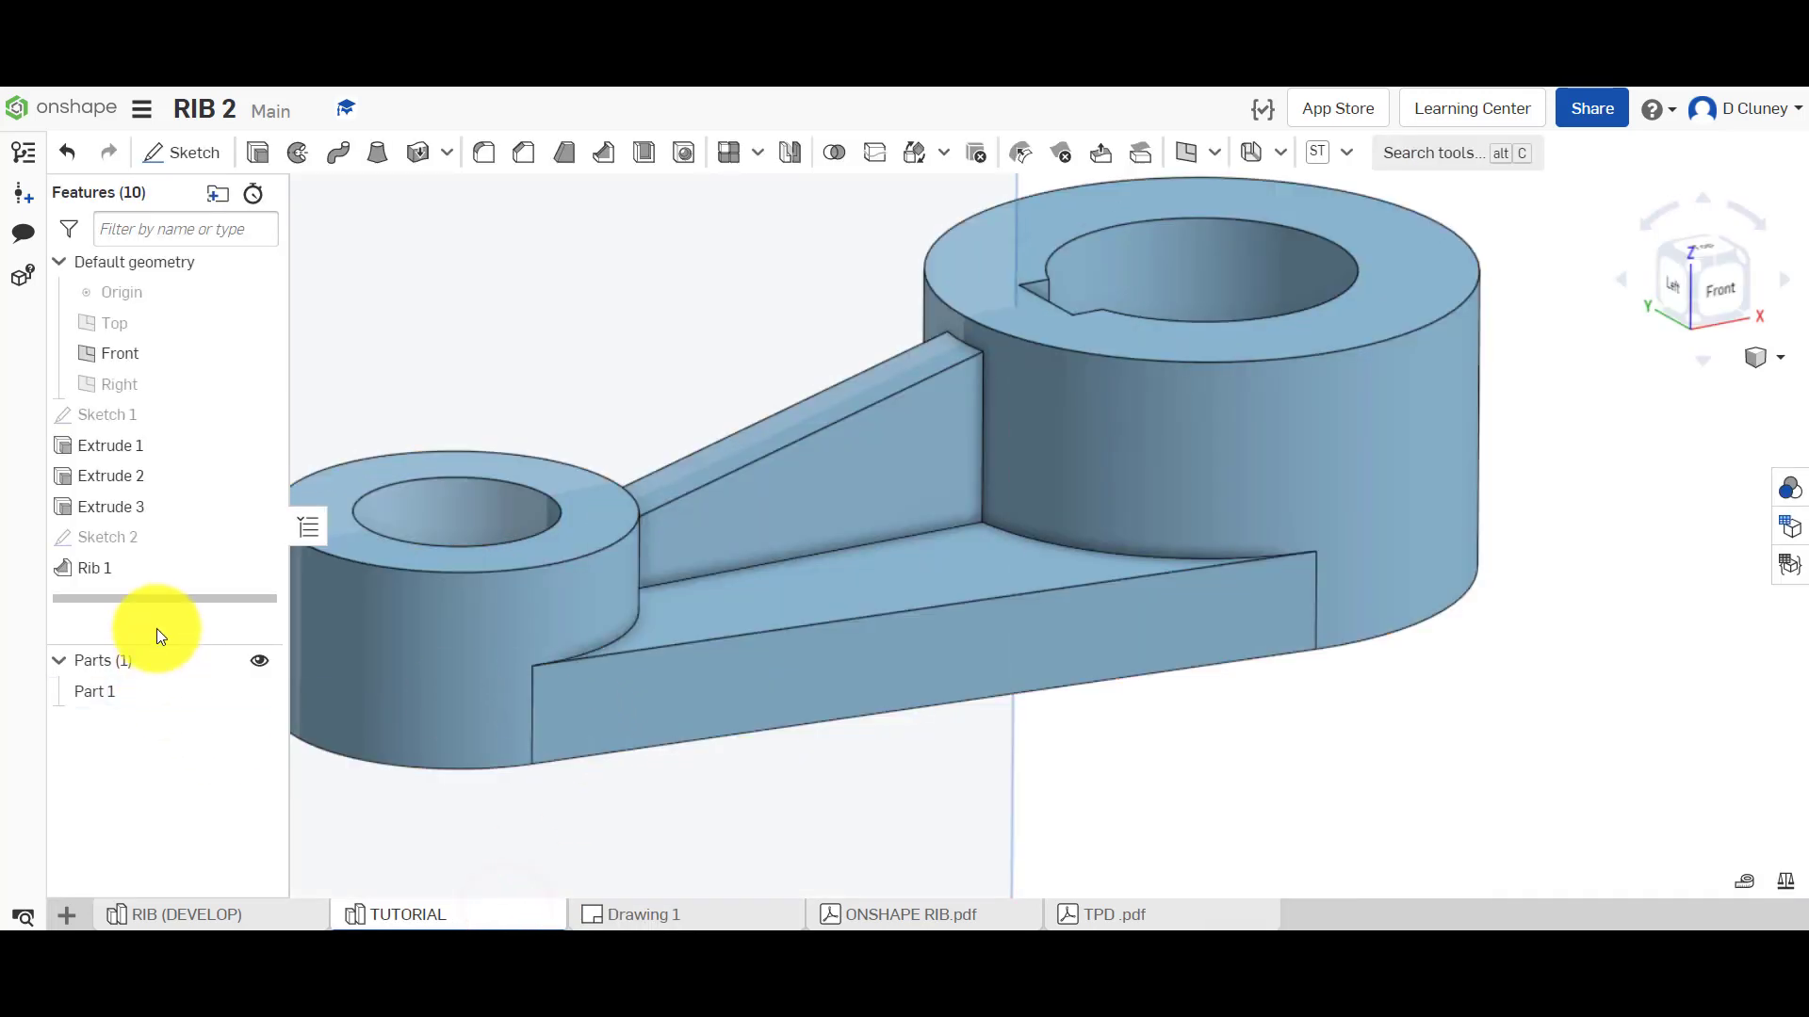
Edit Sketch 2 and dimension the rib line's low end 10.85 above the base
right_click(156, 537)
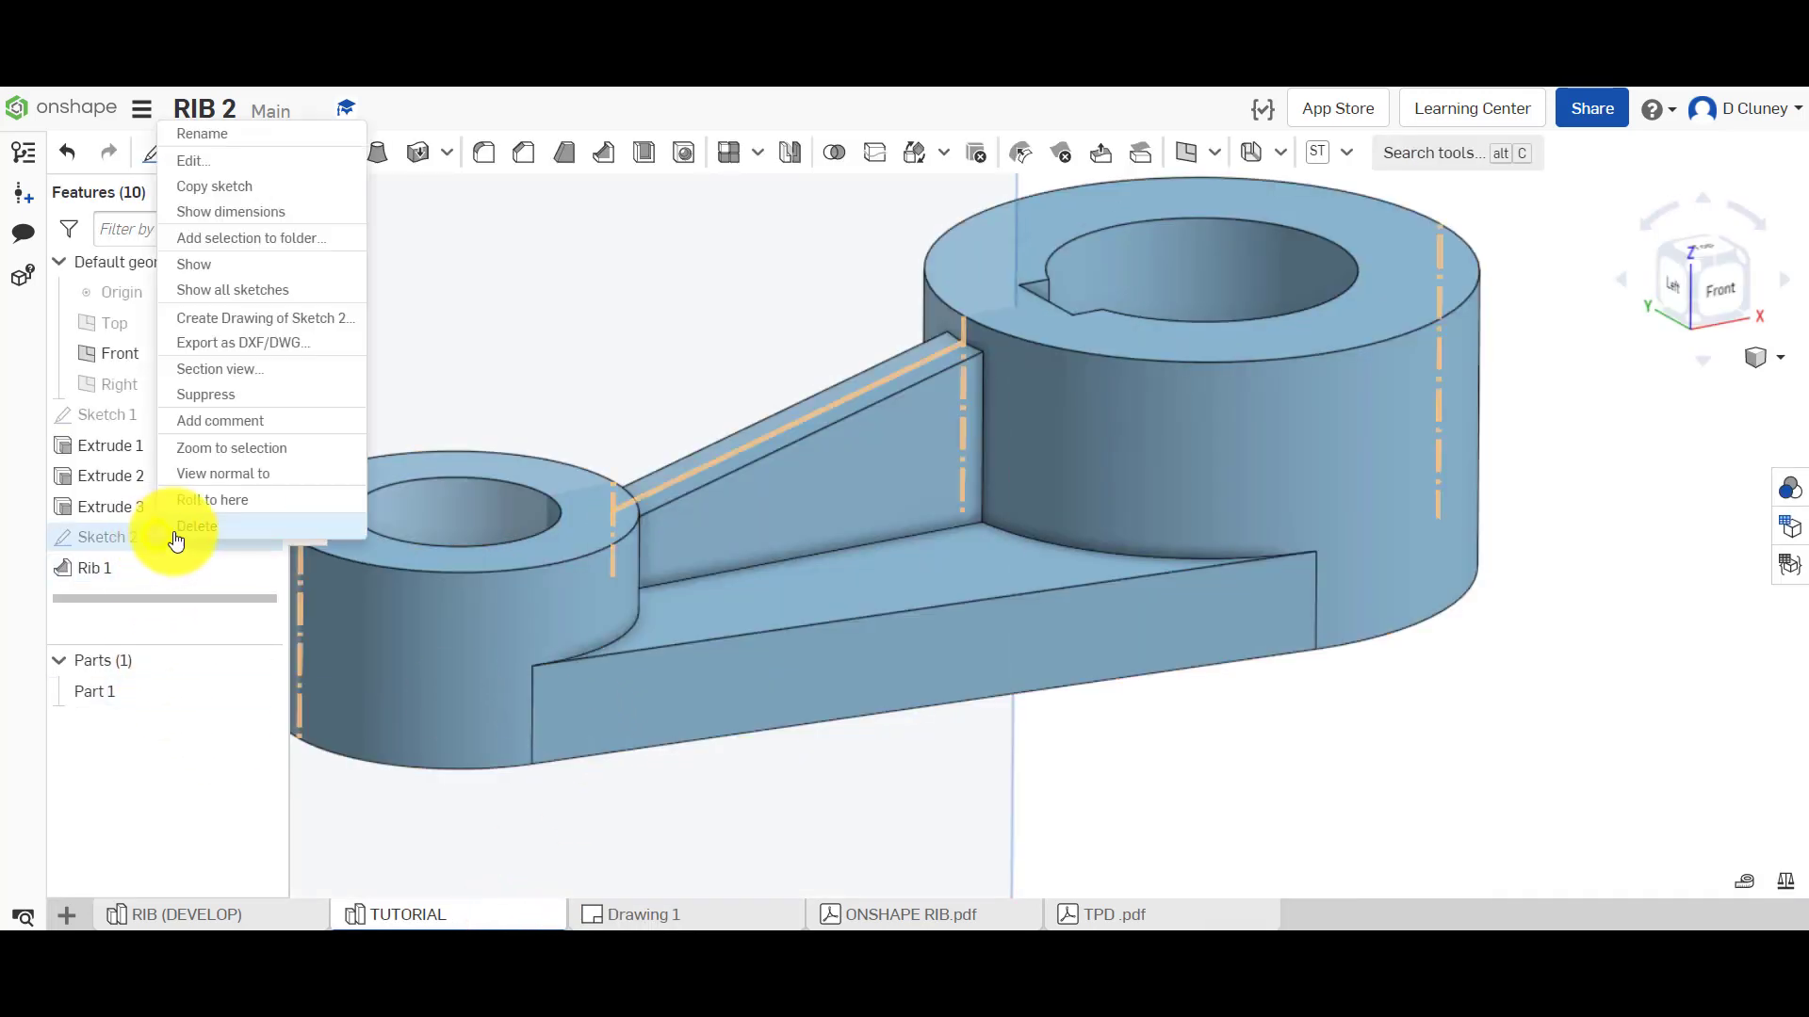
left_click(226, 162)
key("n")
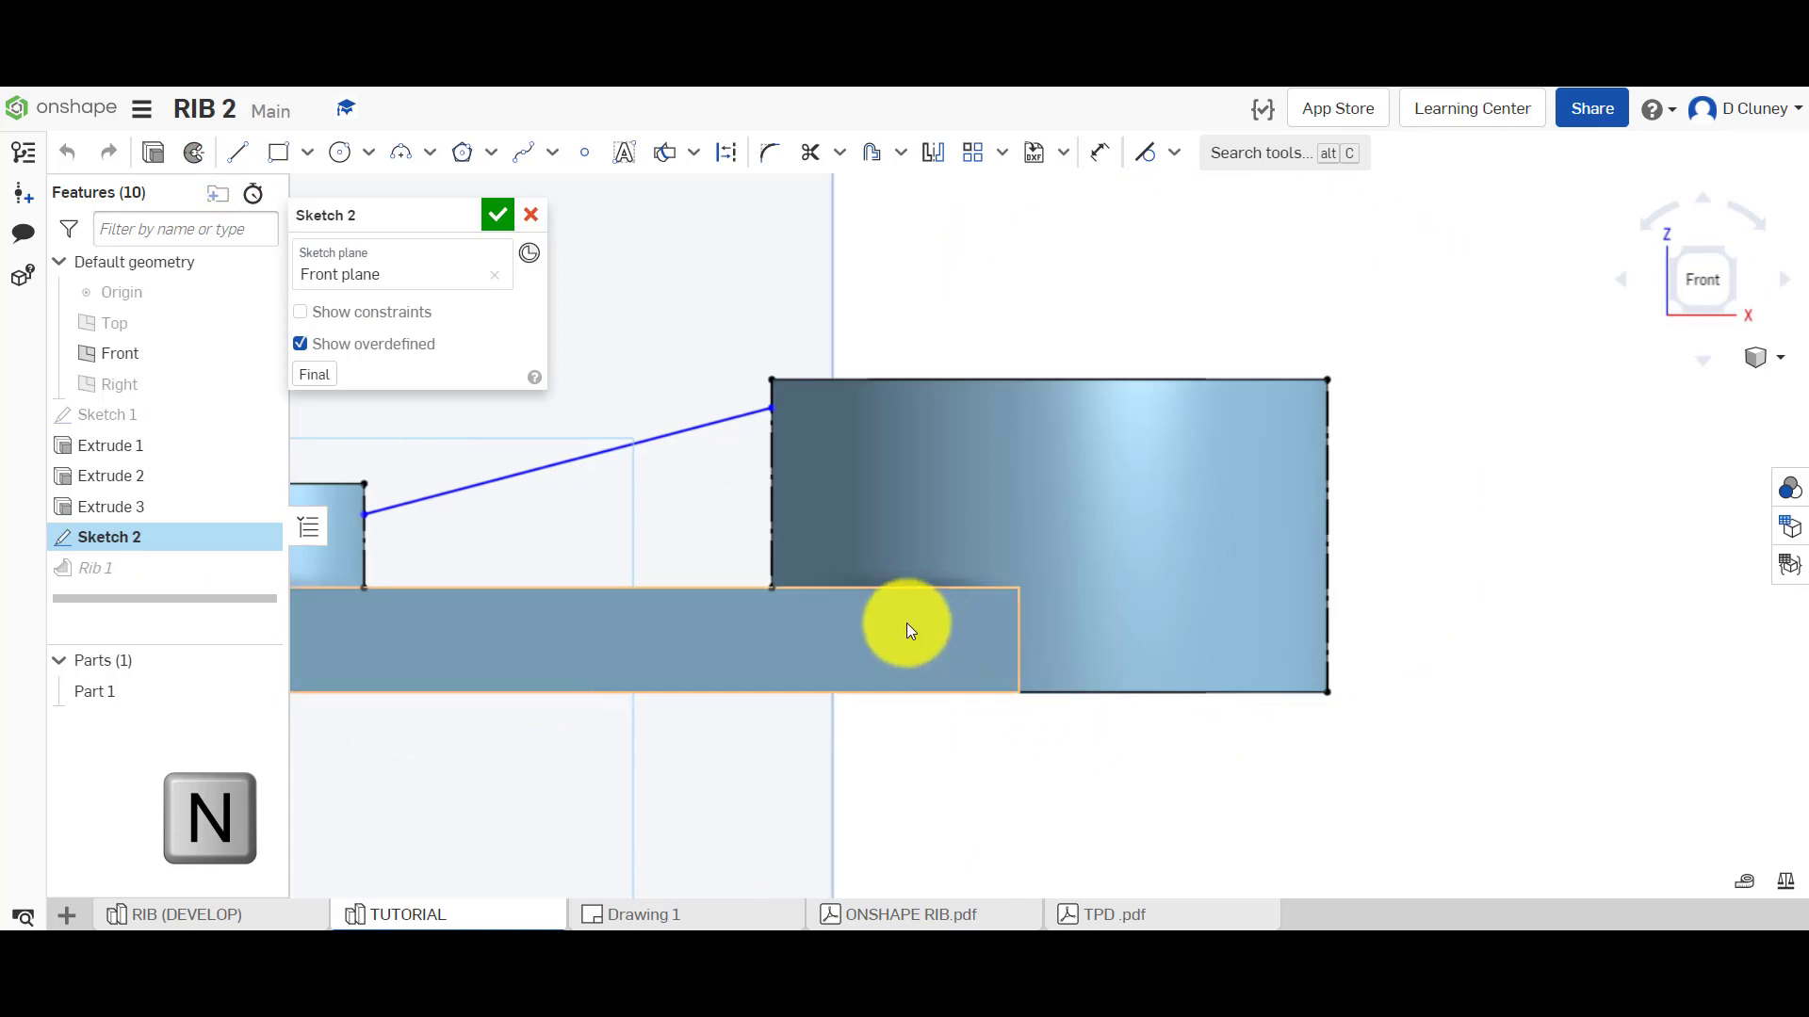
key("d")
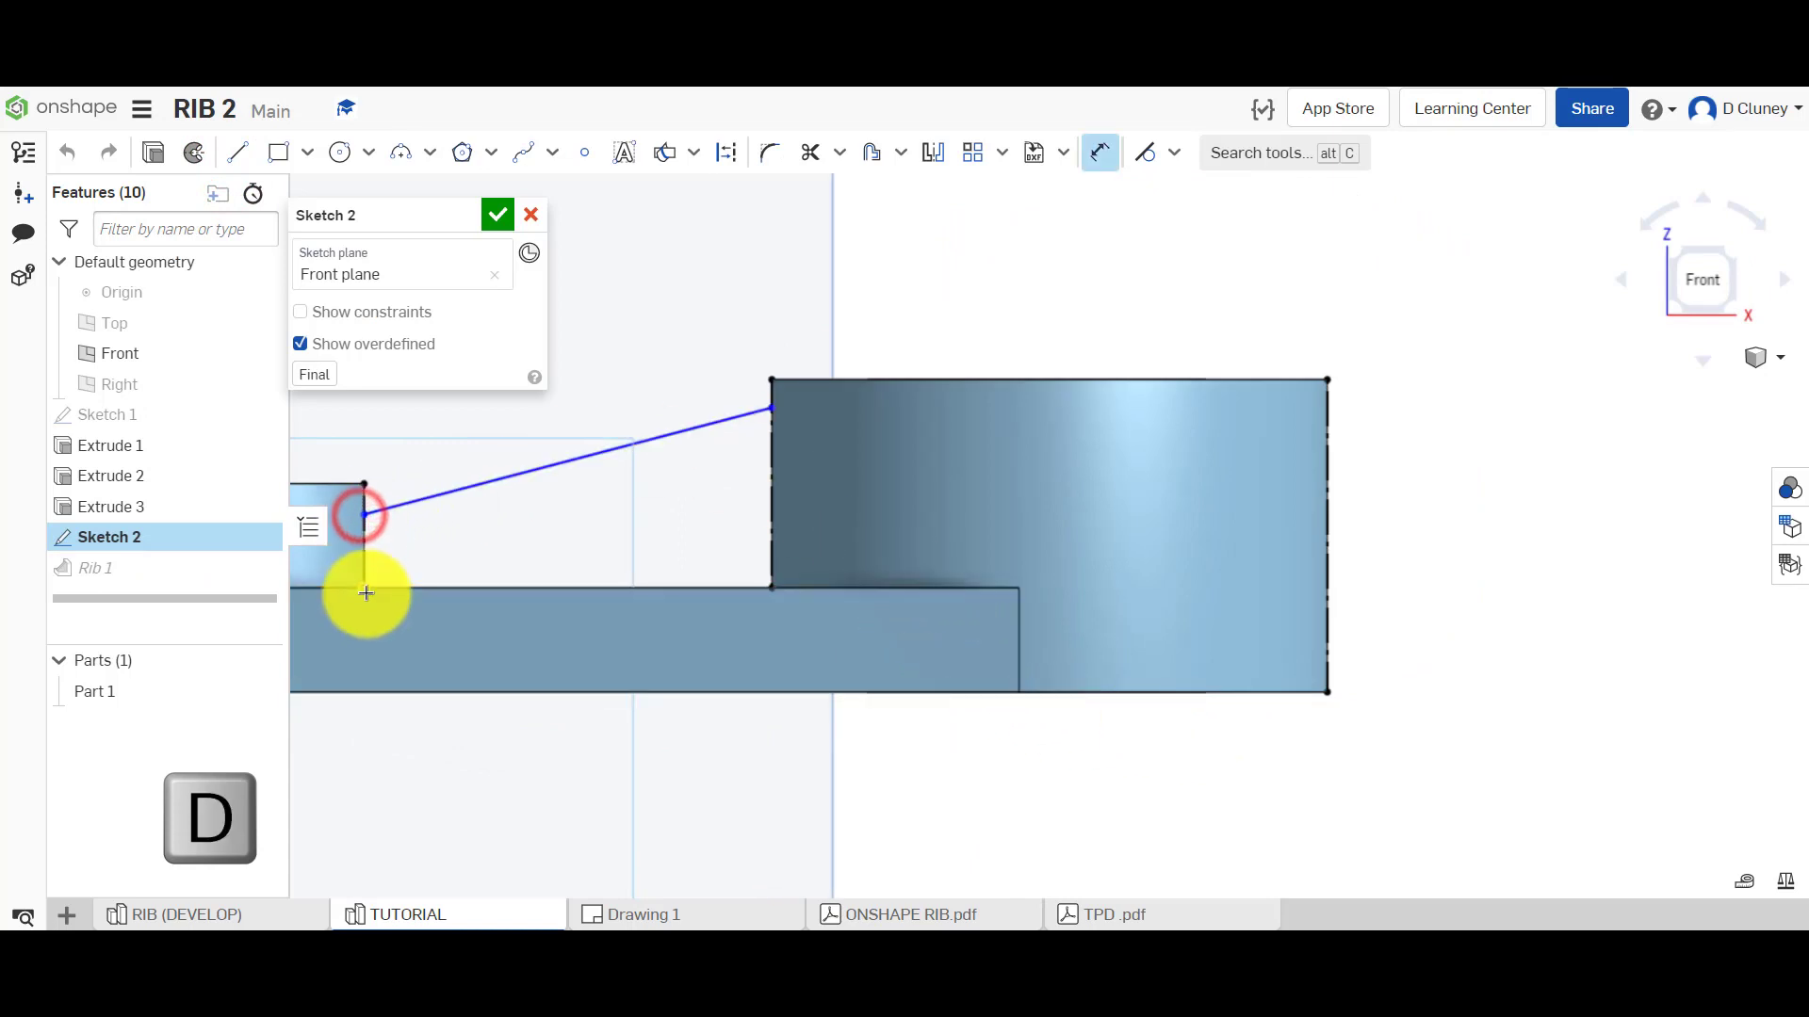
left_click(364, 593)
left_click(343, 569)
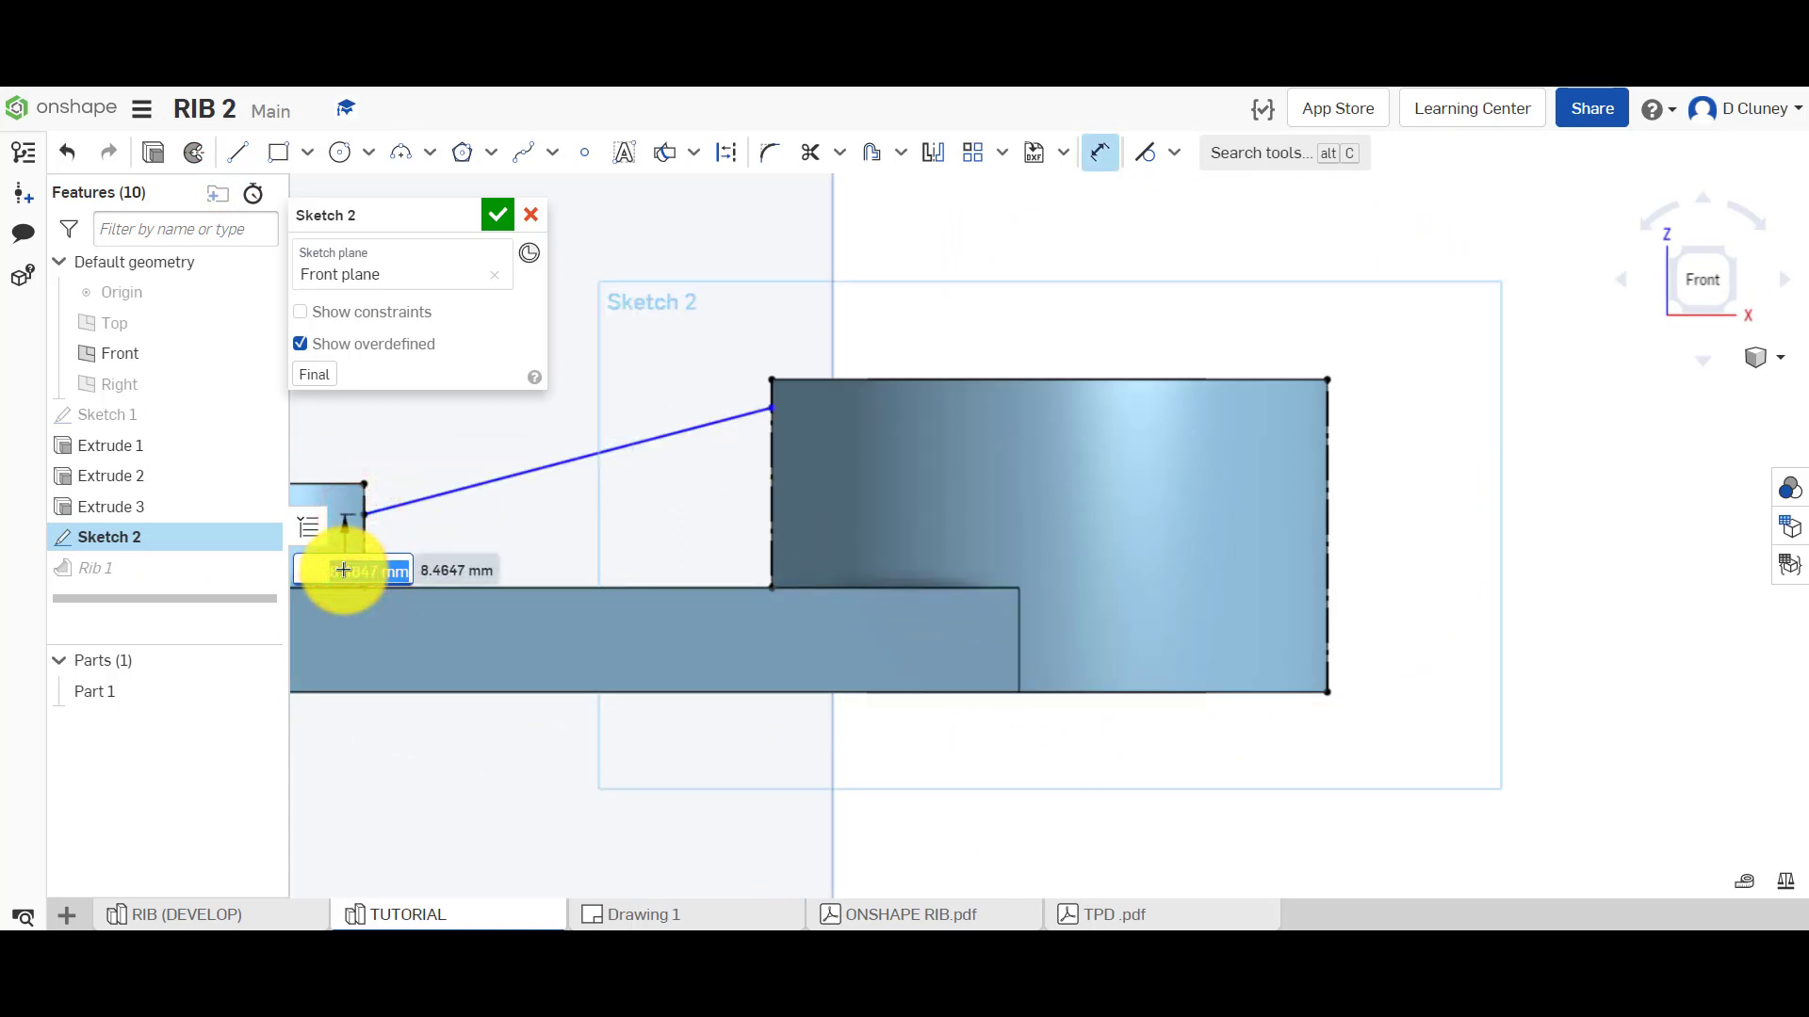
type("10.85")
key("Return")
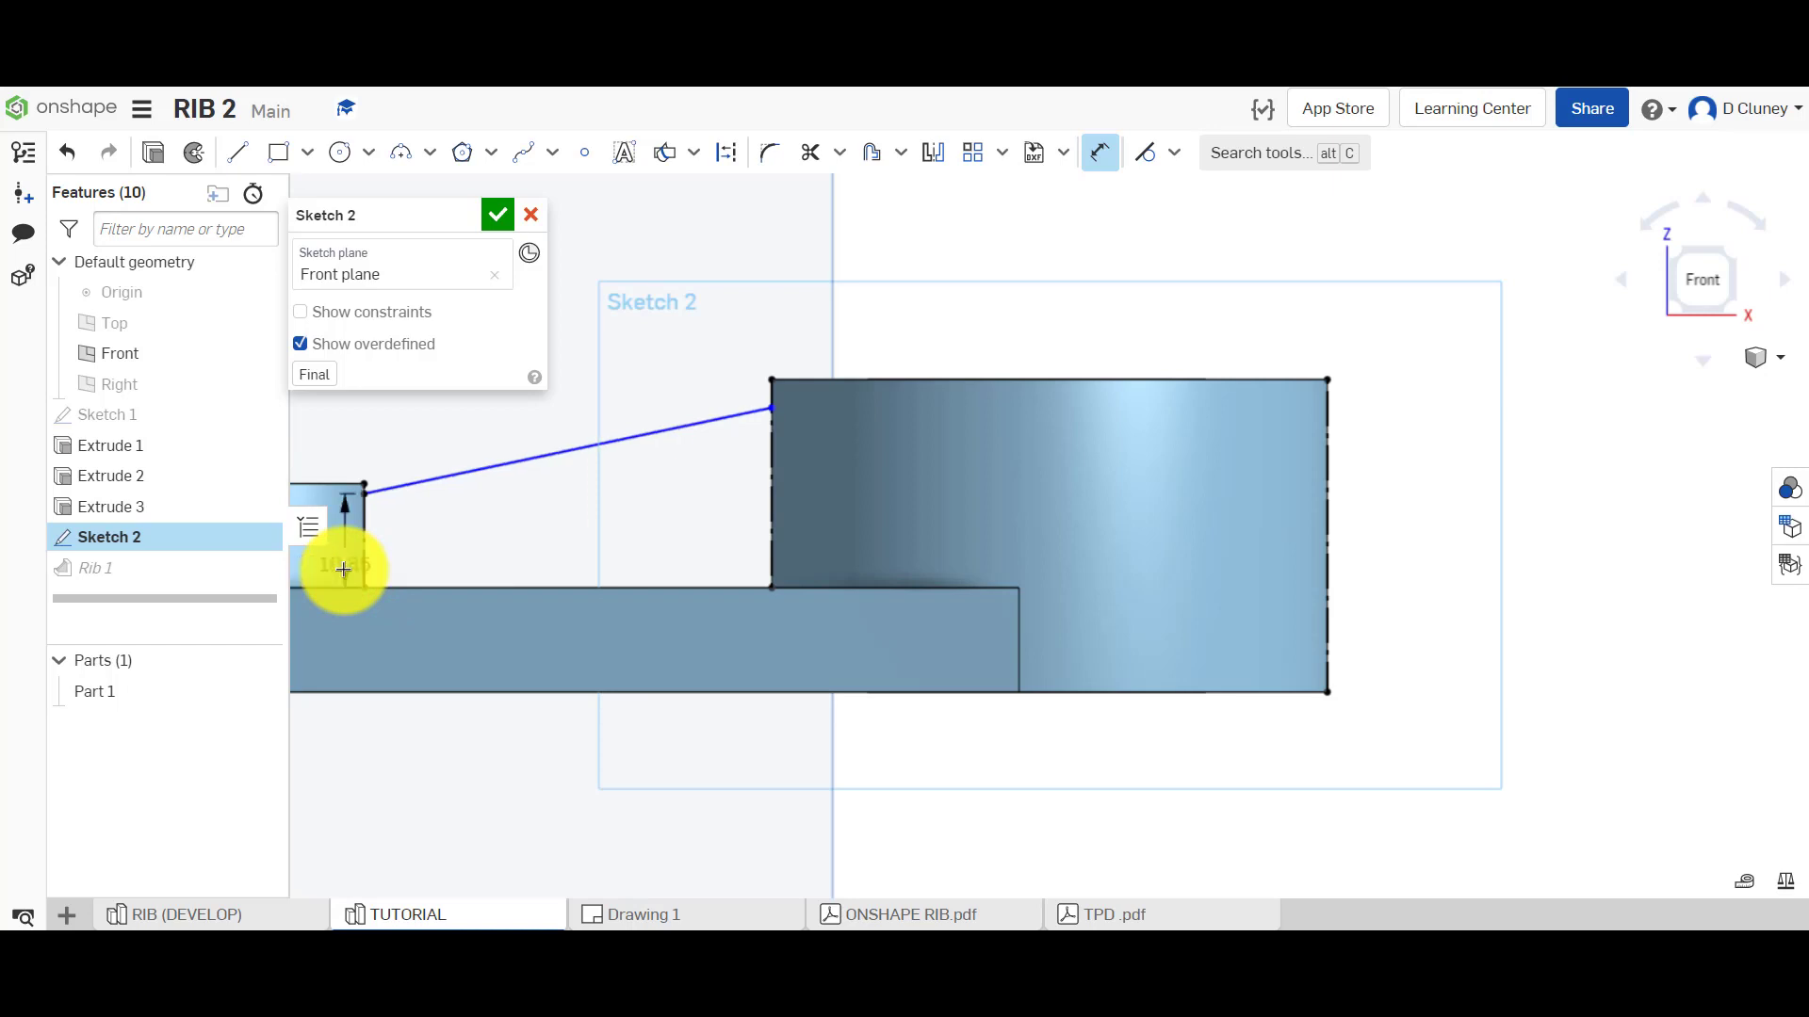
key("Escape")
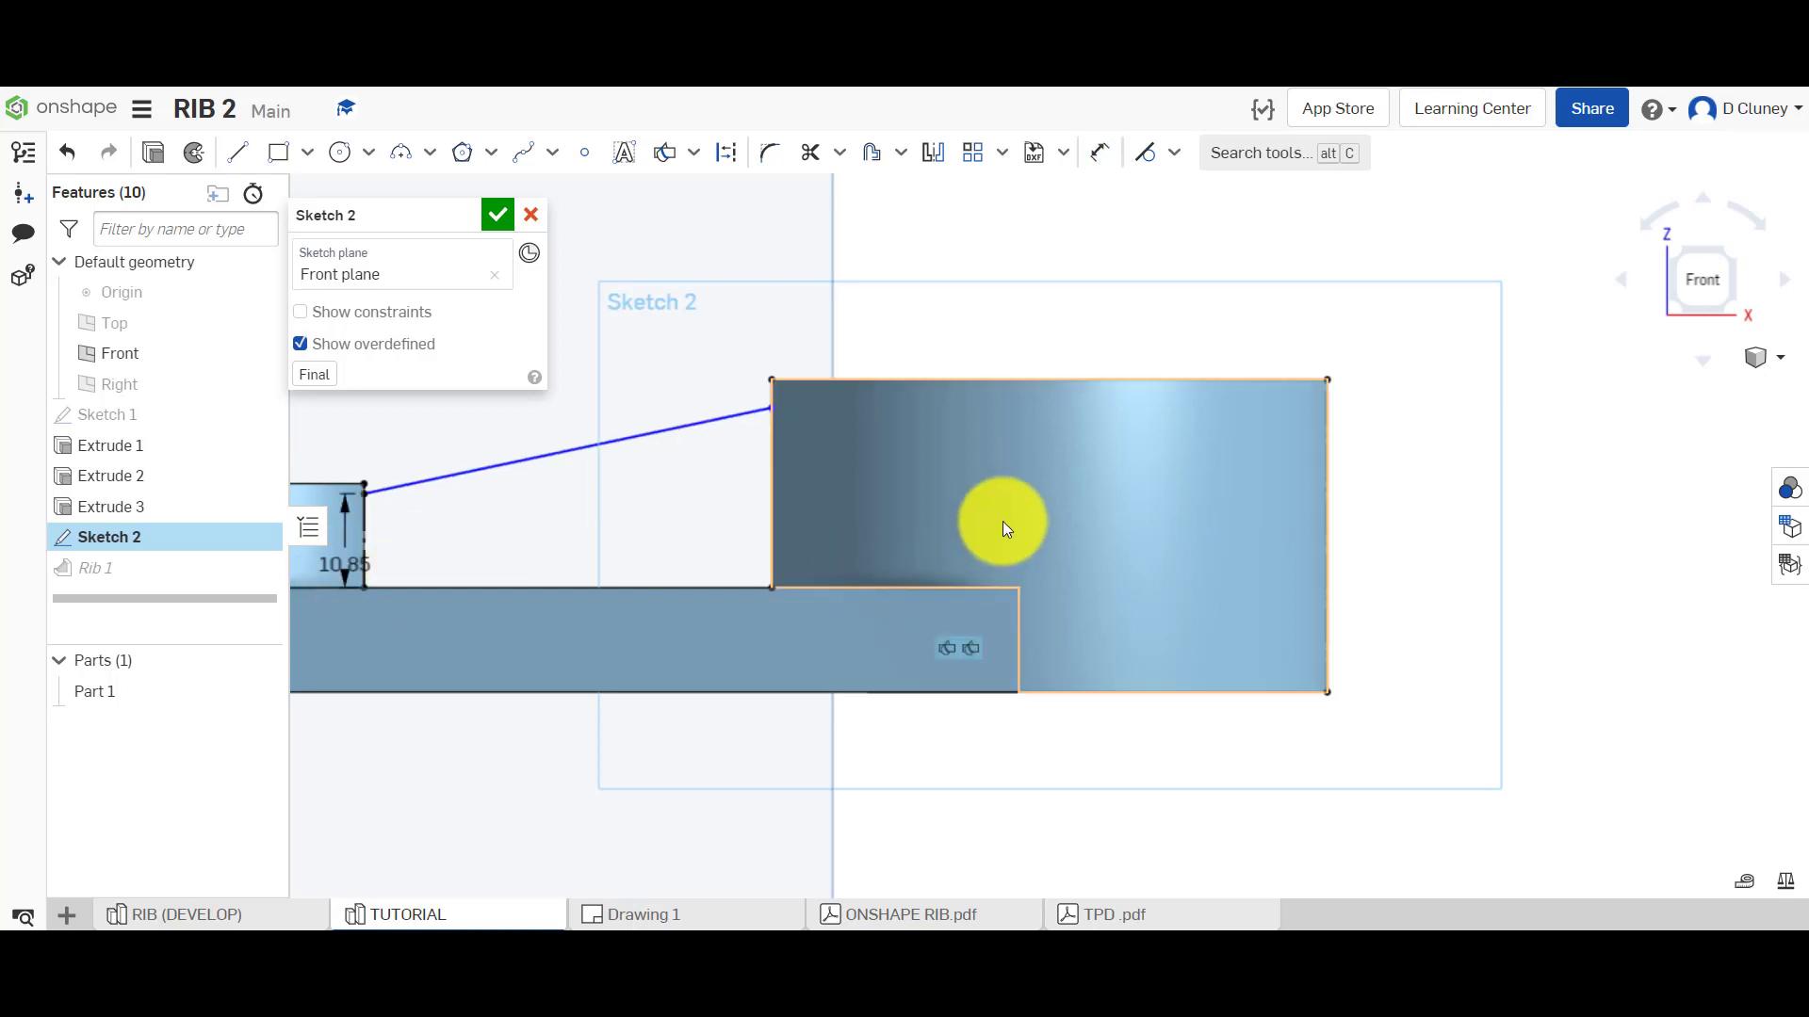
Dimension the rib line's high-end height and change it from 20.768 to 23, per the drawing
key("i")
left_click(771, 409)
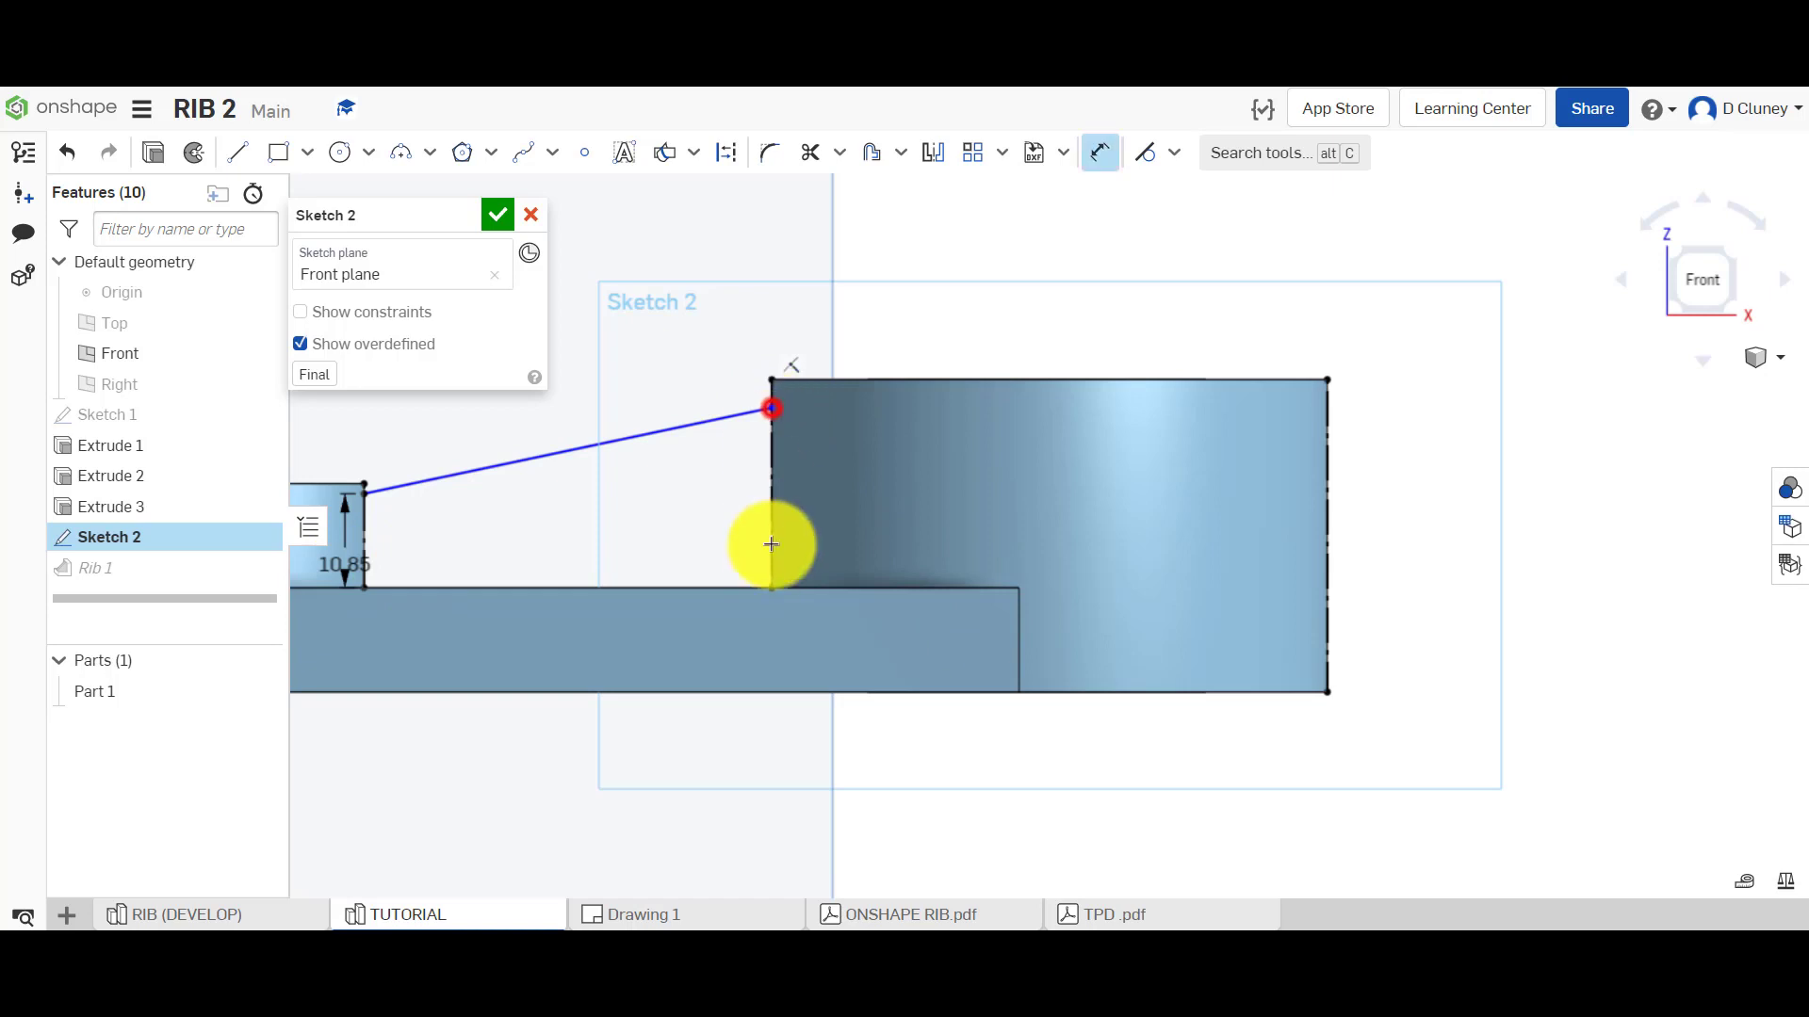
left_click(772, 589)
left_click(861, 518)
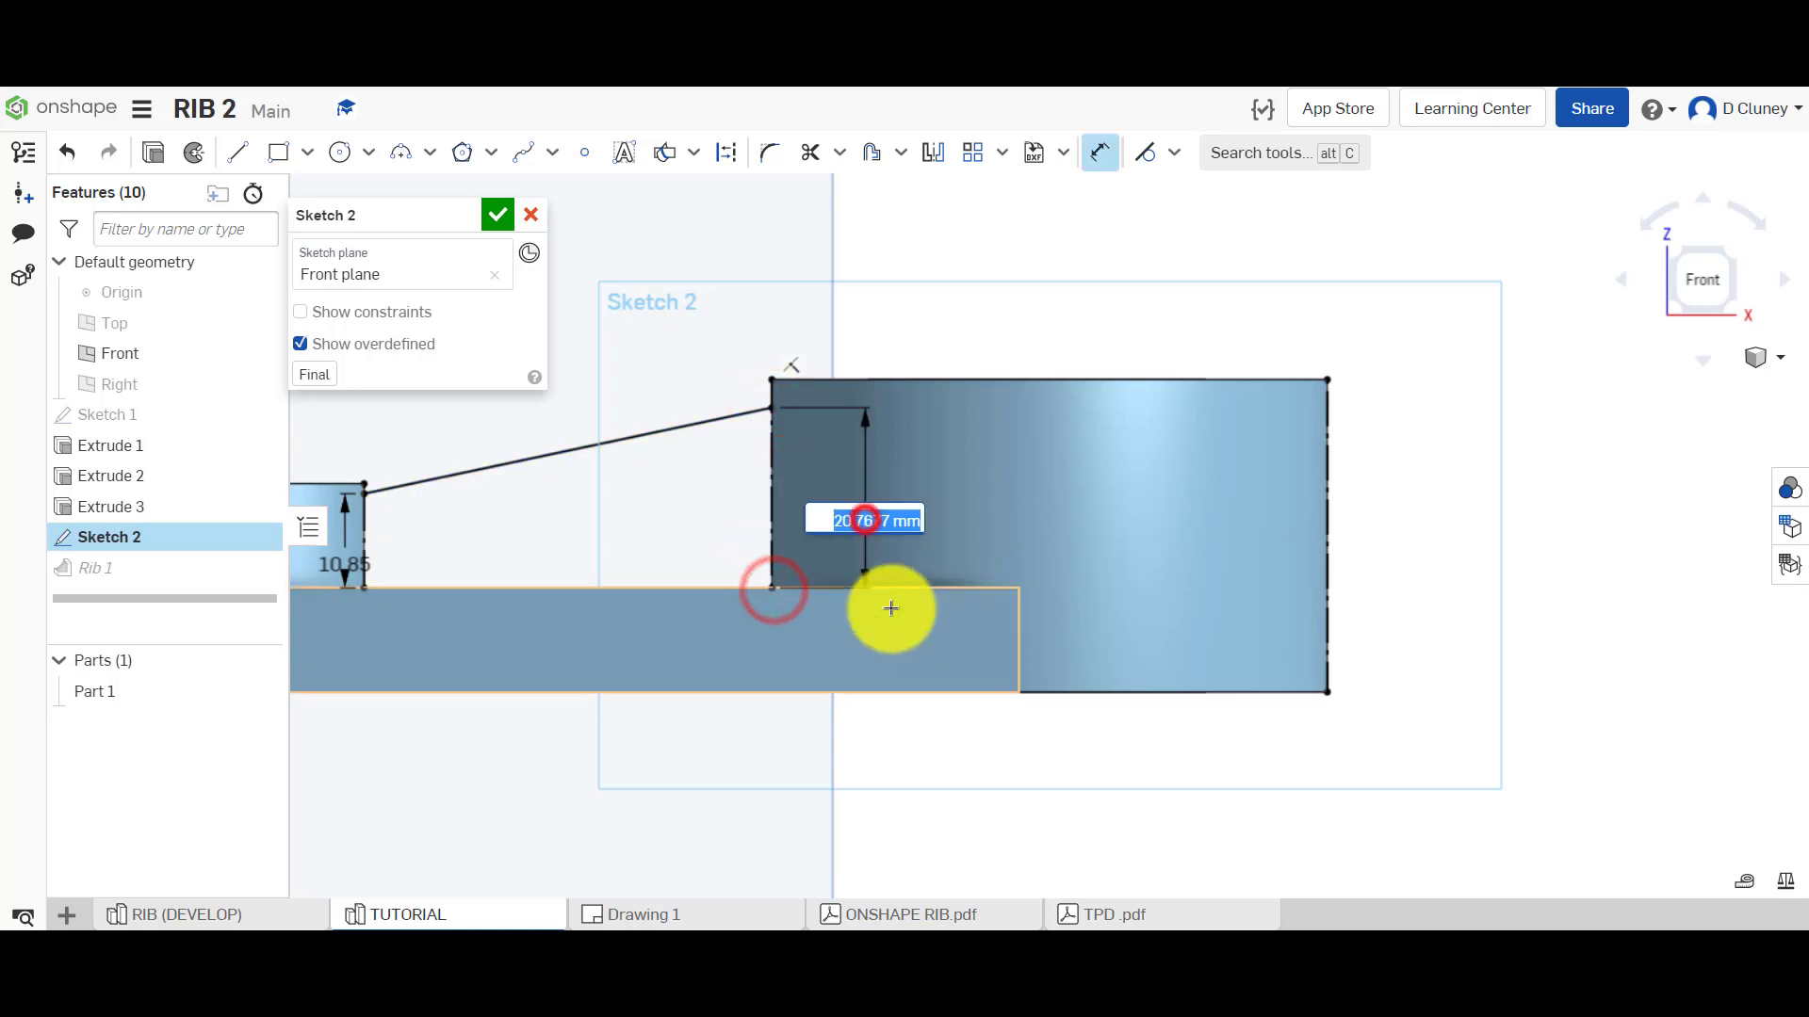
key("Return")
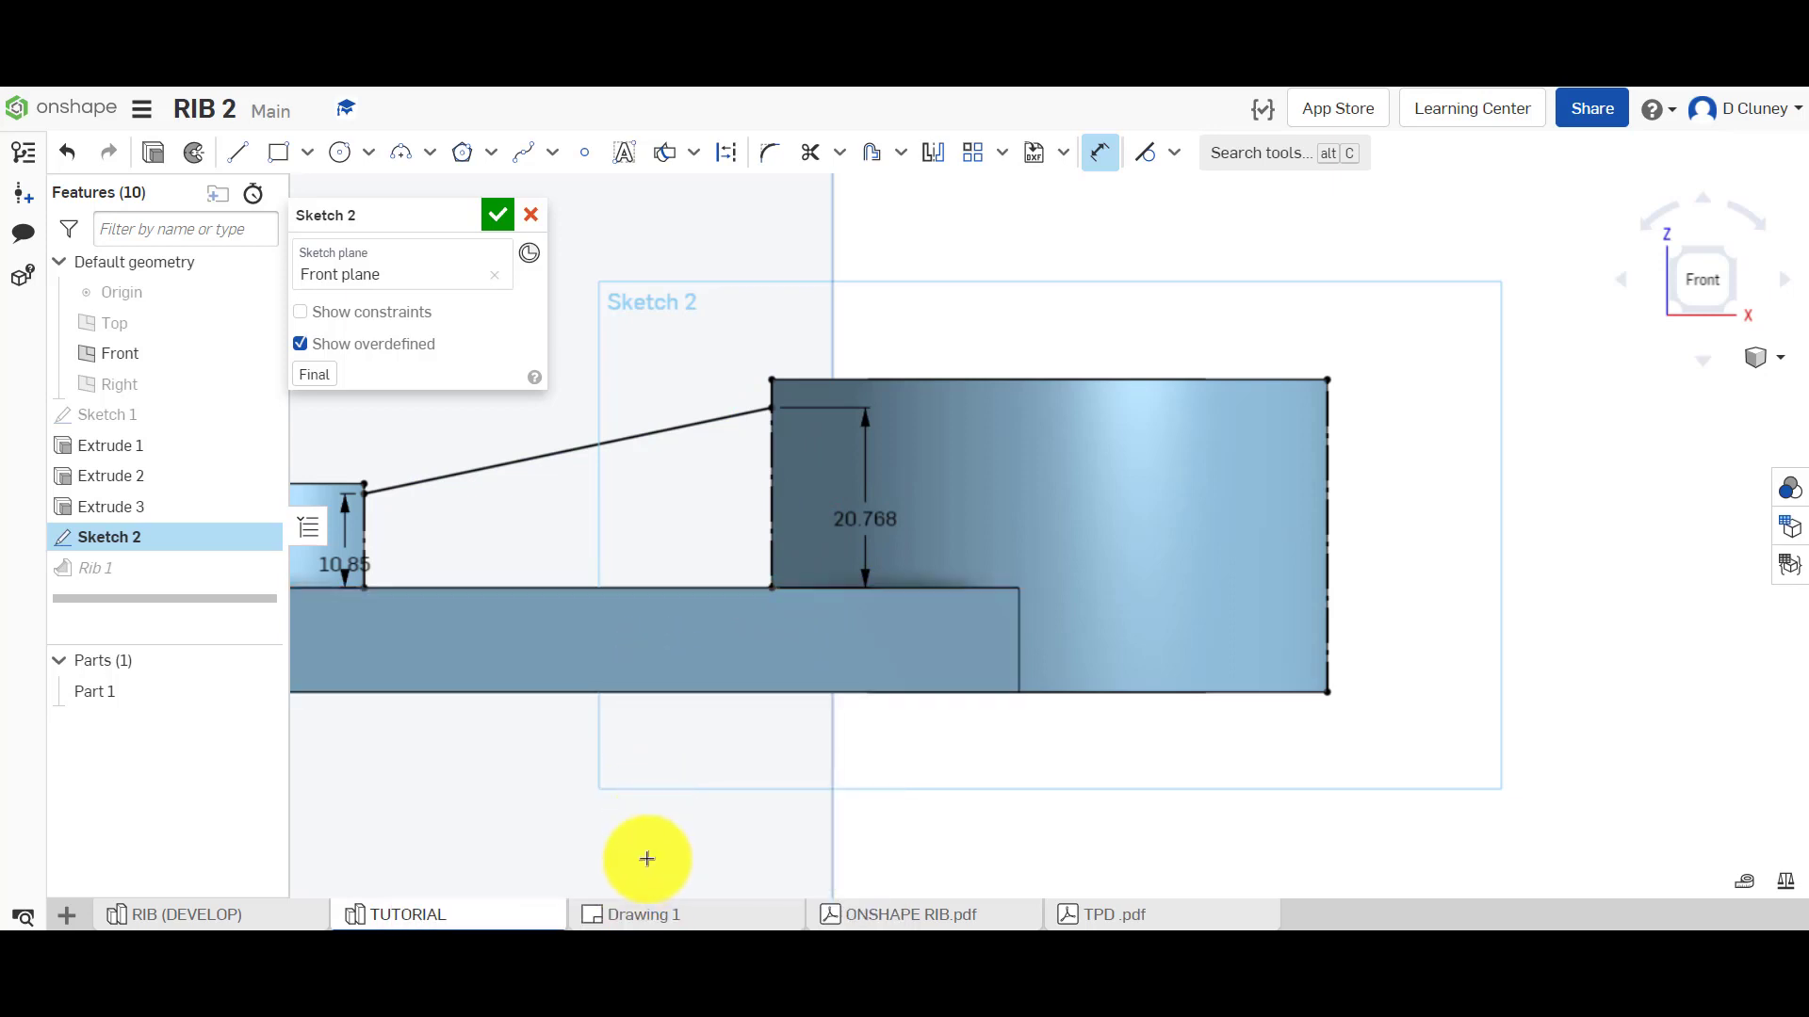
left_click(645, 914)
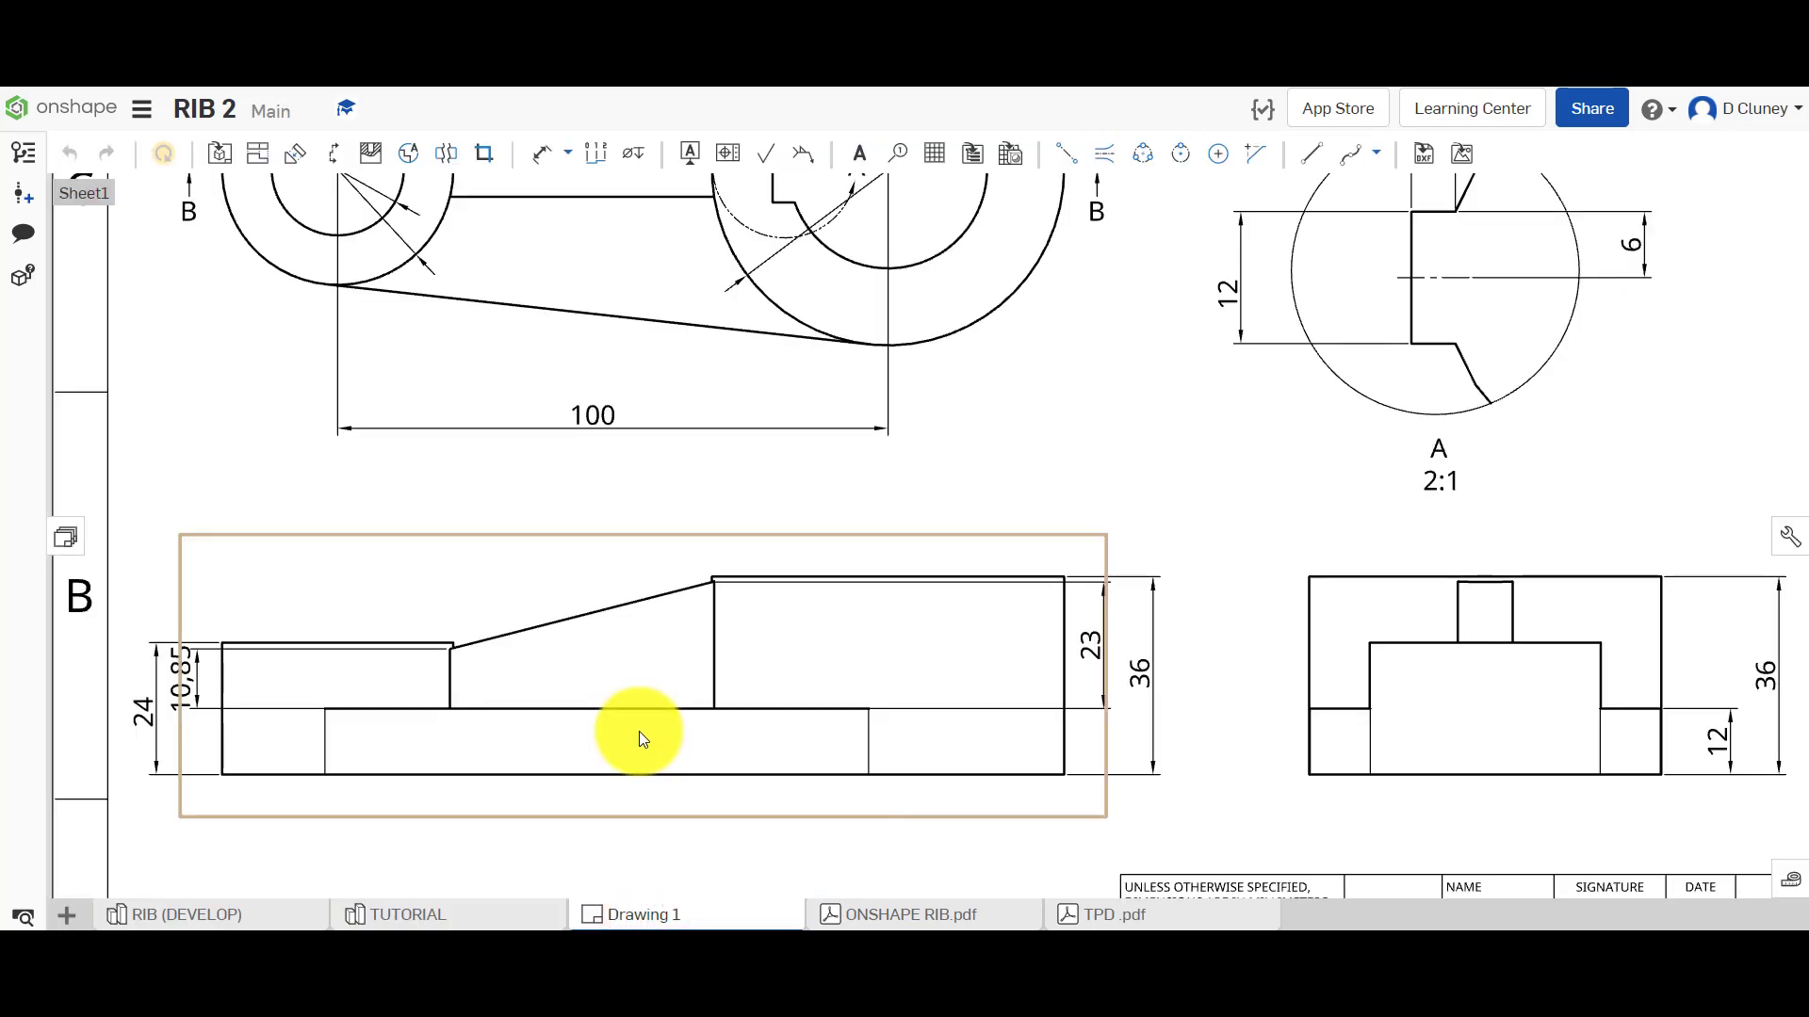
left_click(459, 906)
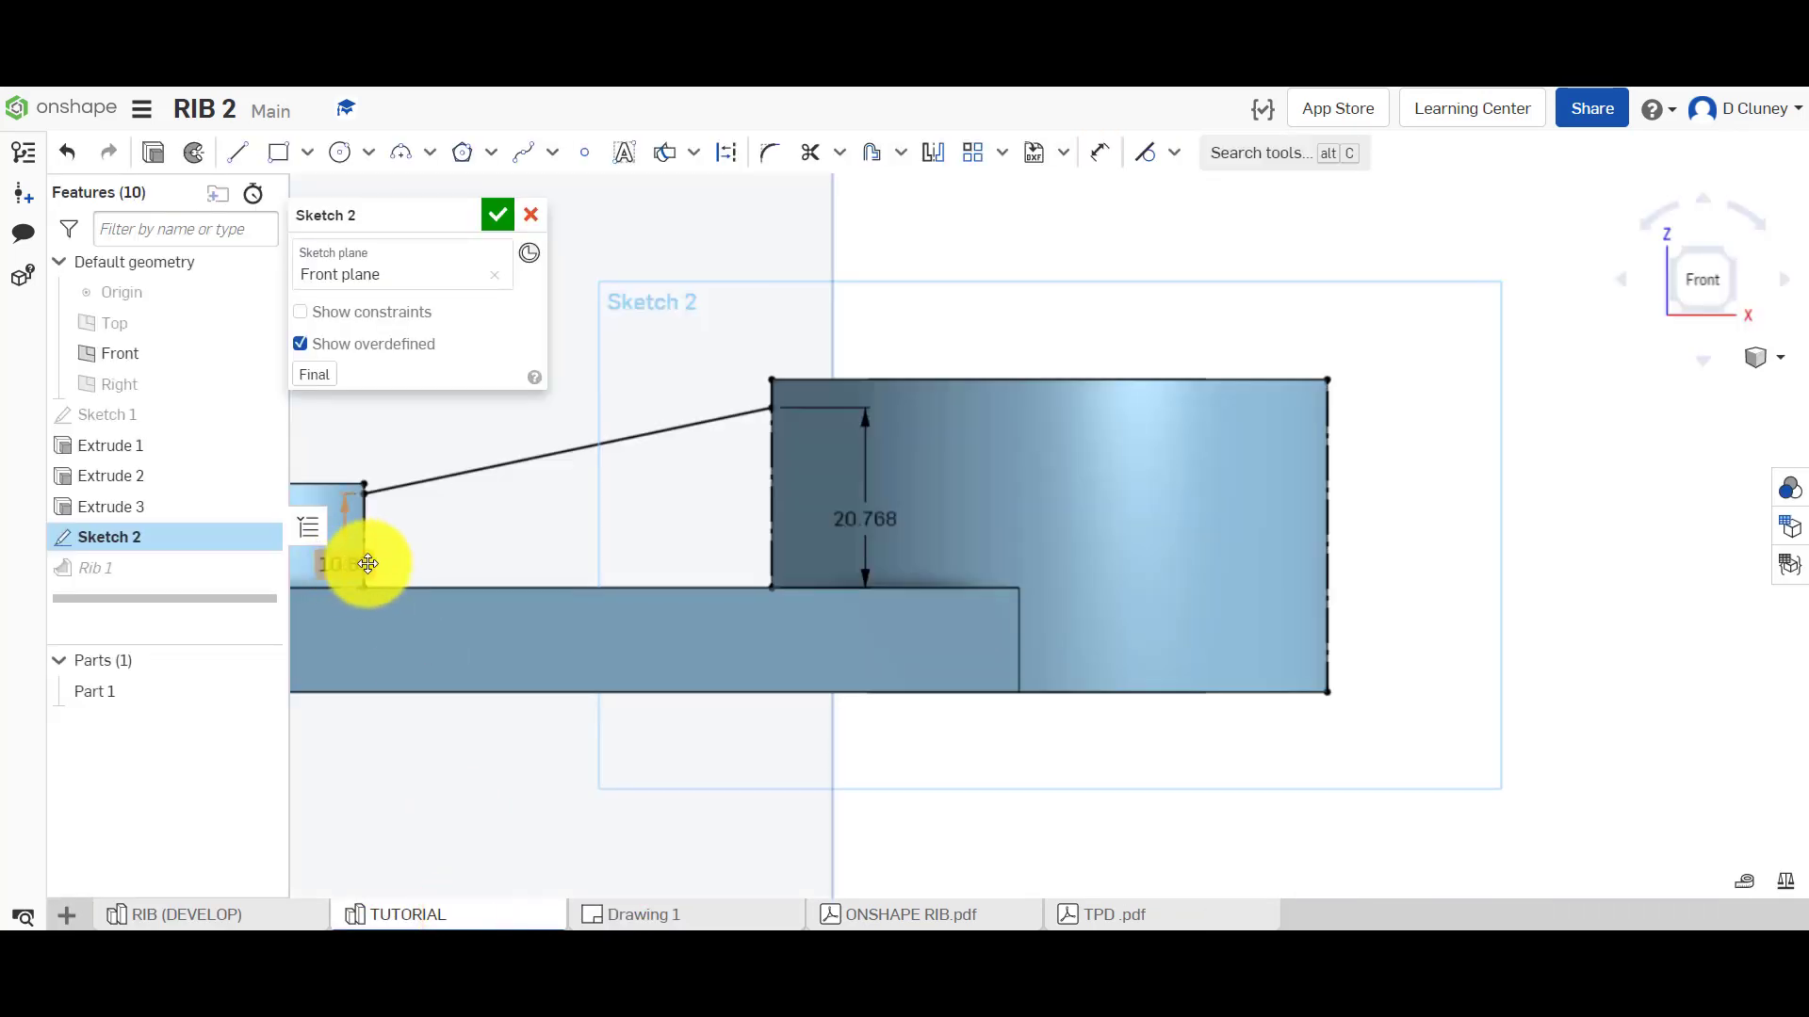
double_click(853, 516)
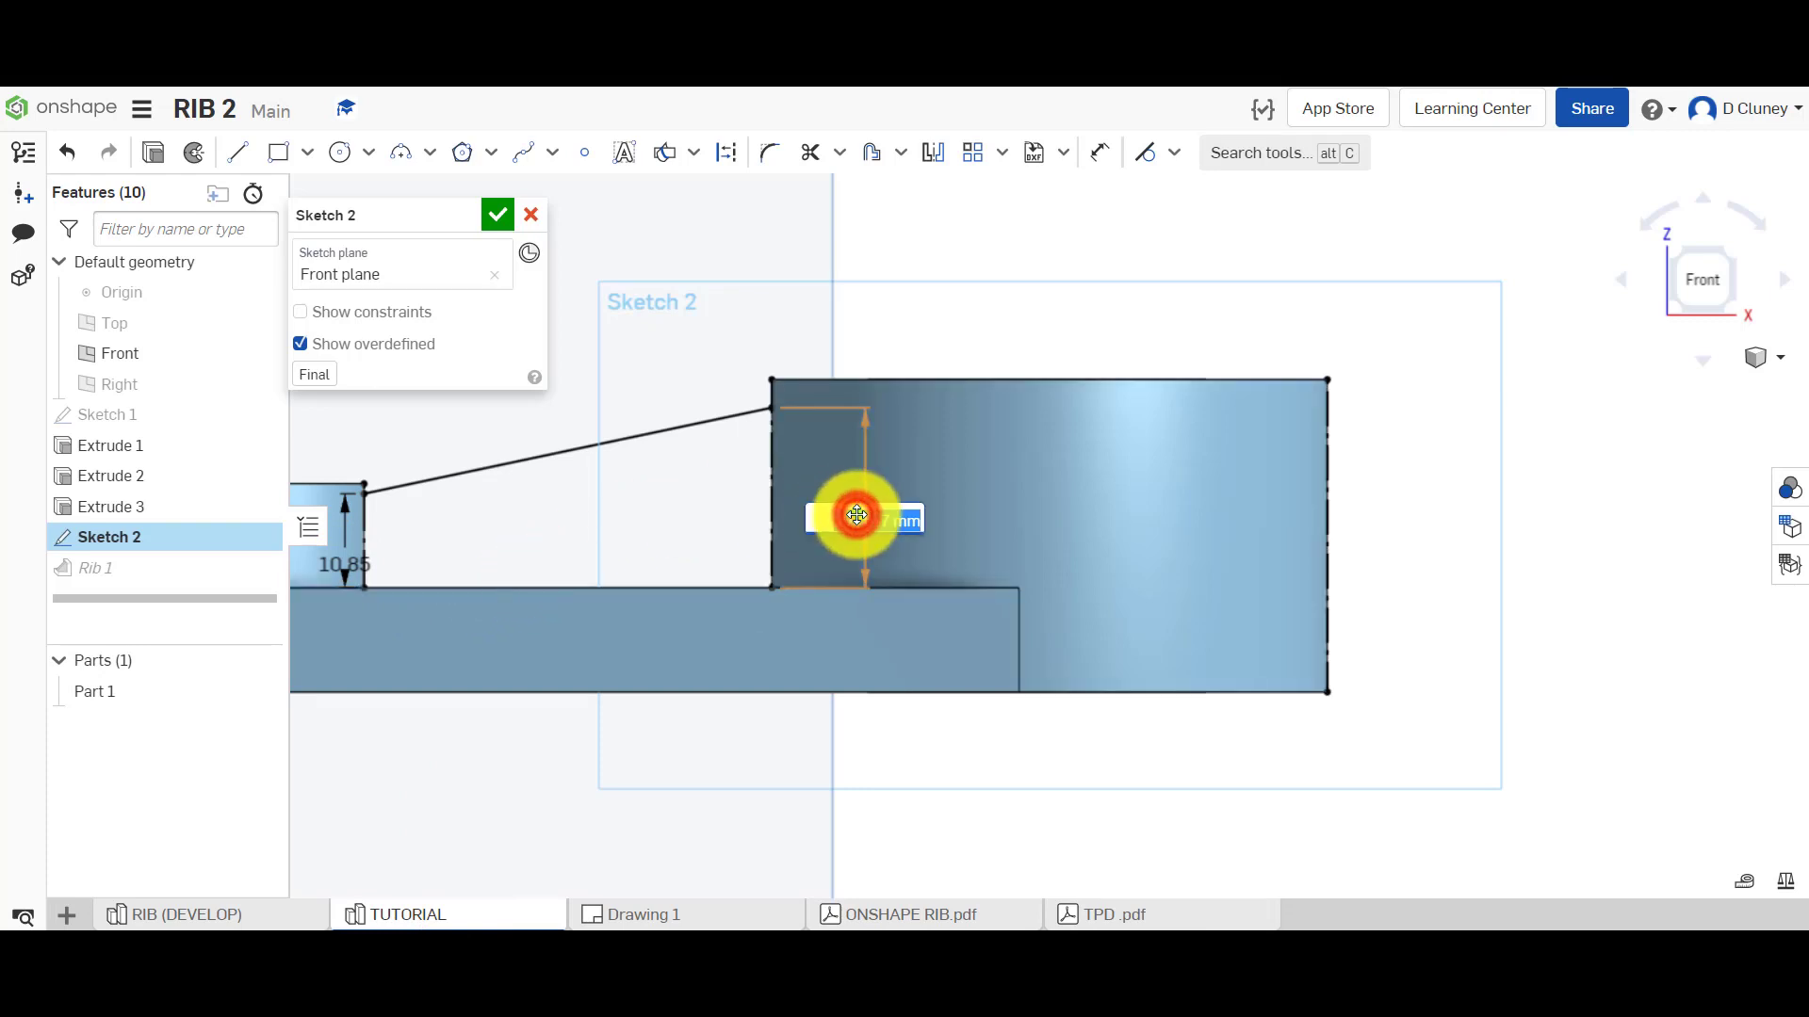
key("Escape")
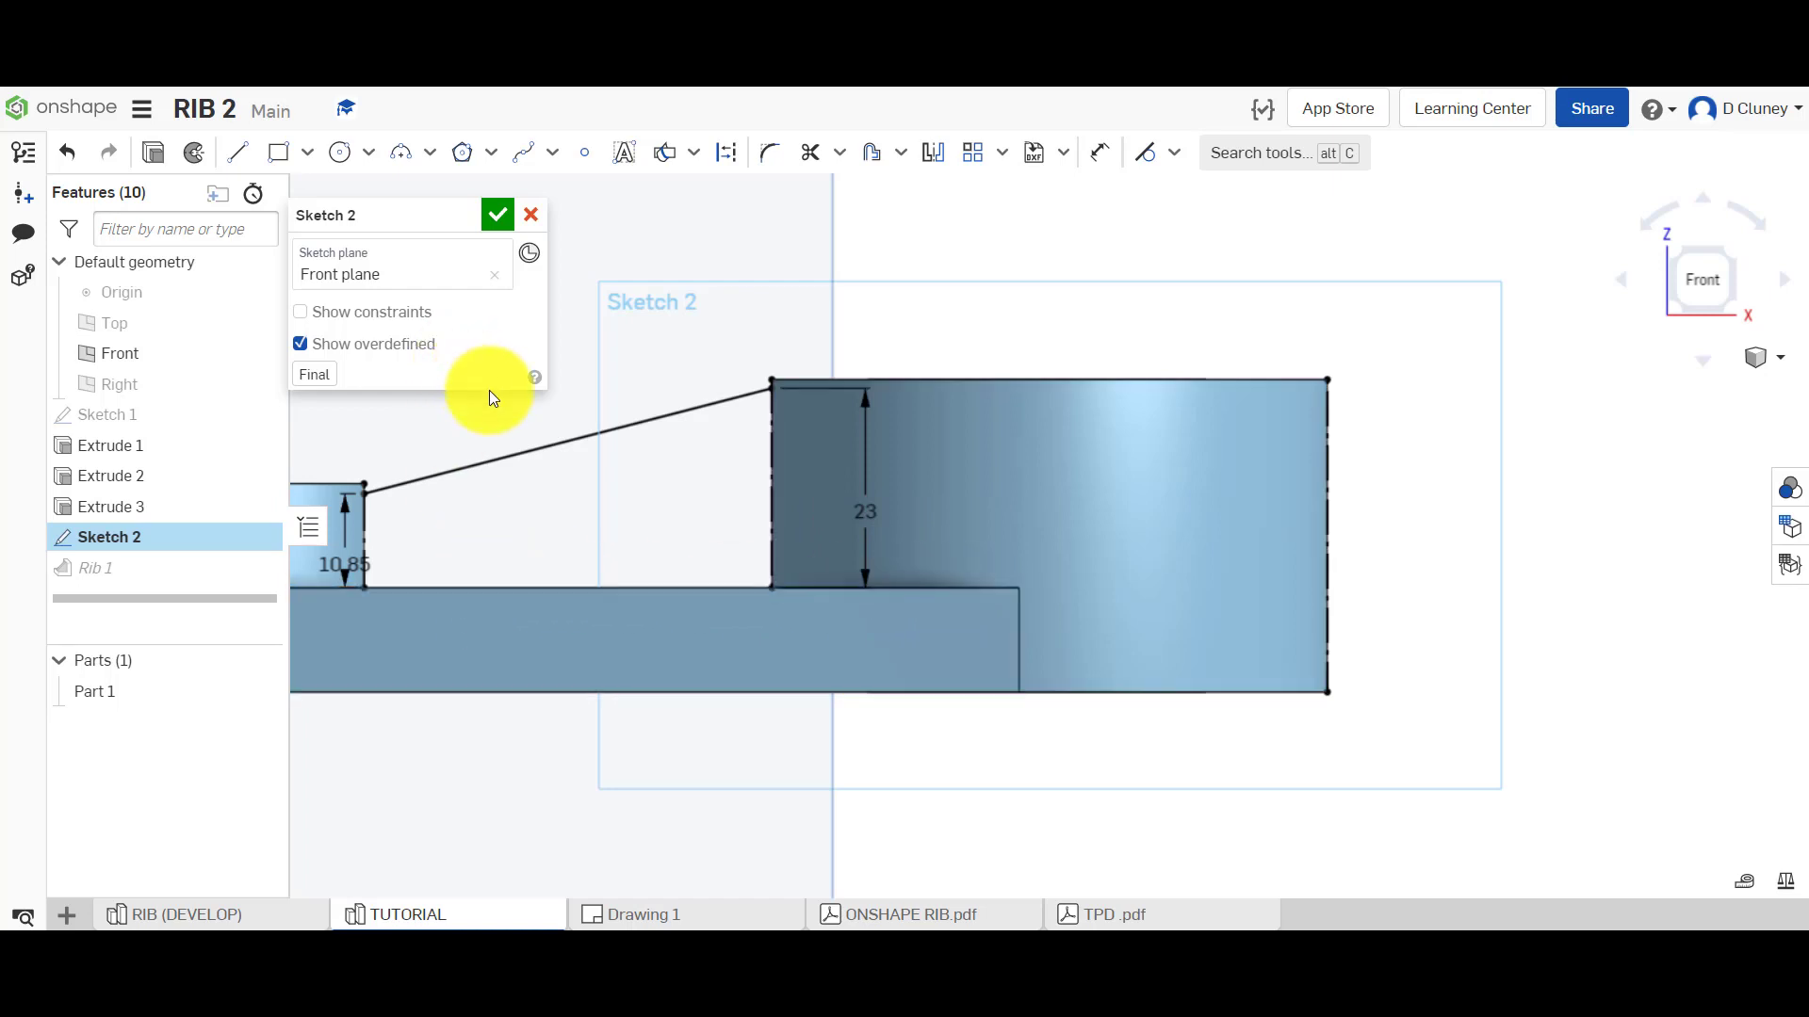
Close Sketch 2 so the rib updates, then bring up Drawing 1 to compare
left_click(487, 226)
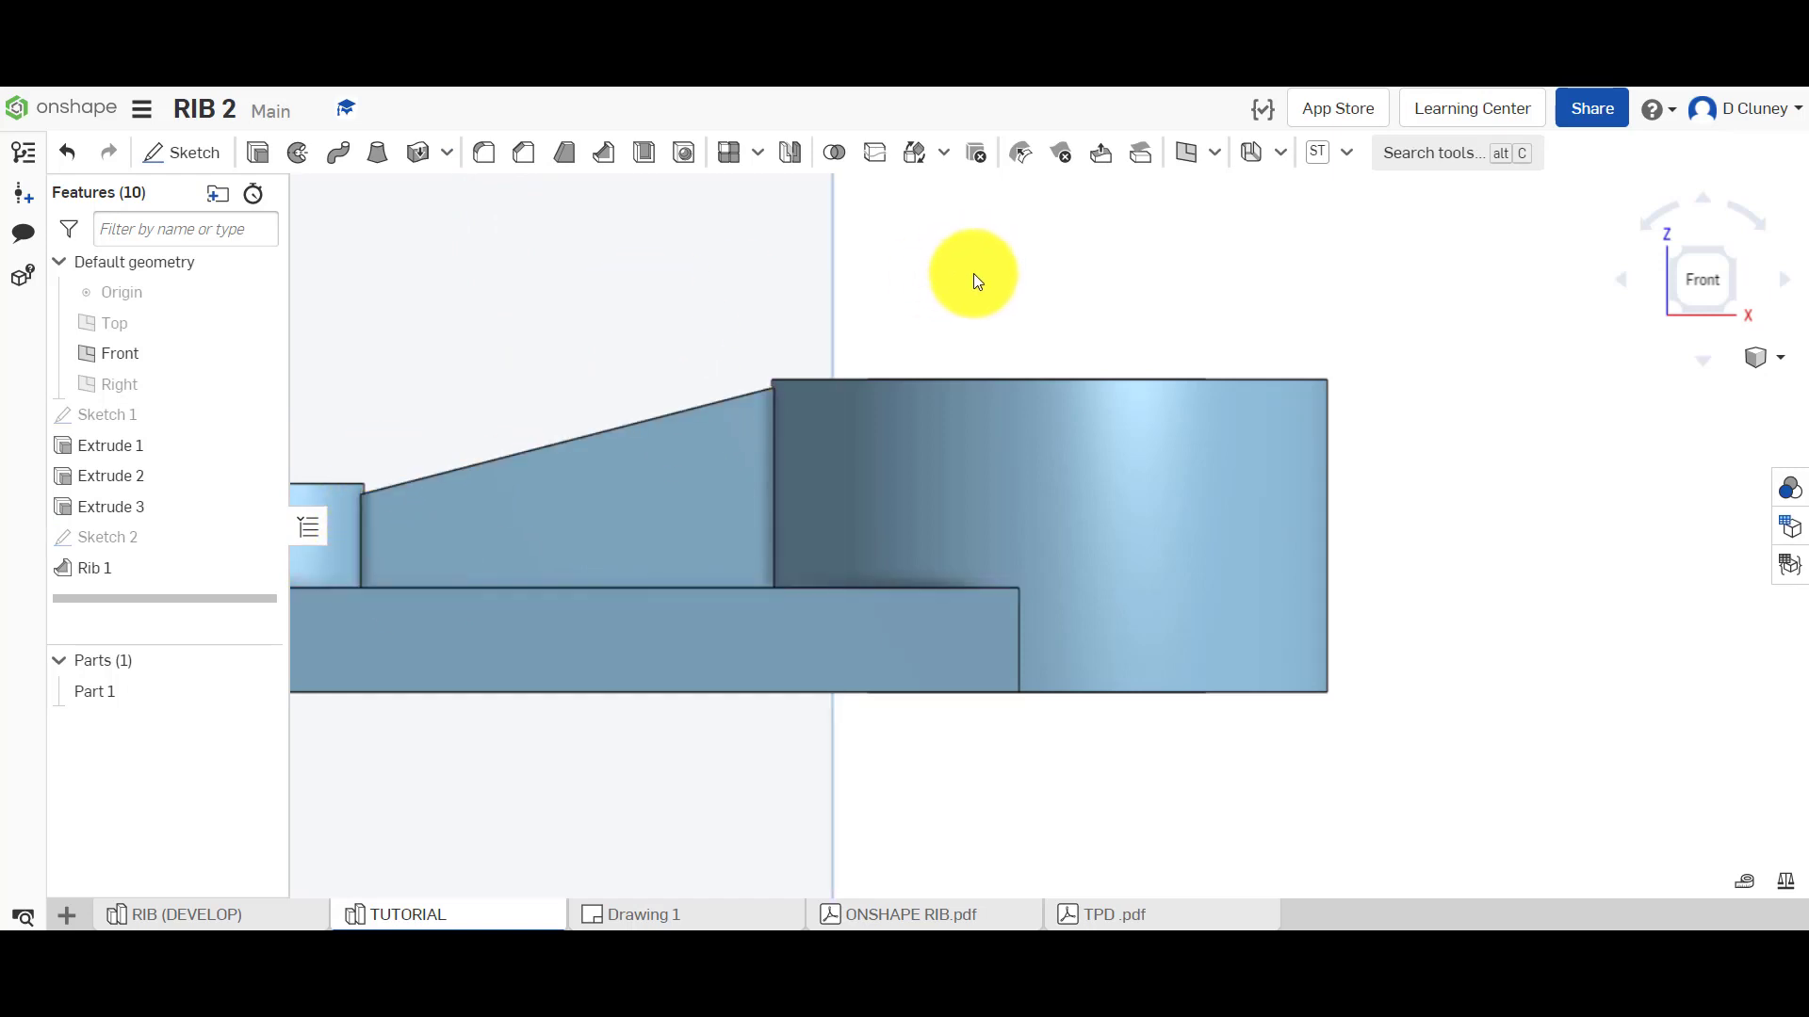
right_click_drag(974, 273, 1053, 326)
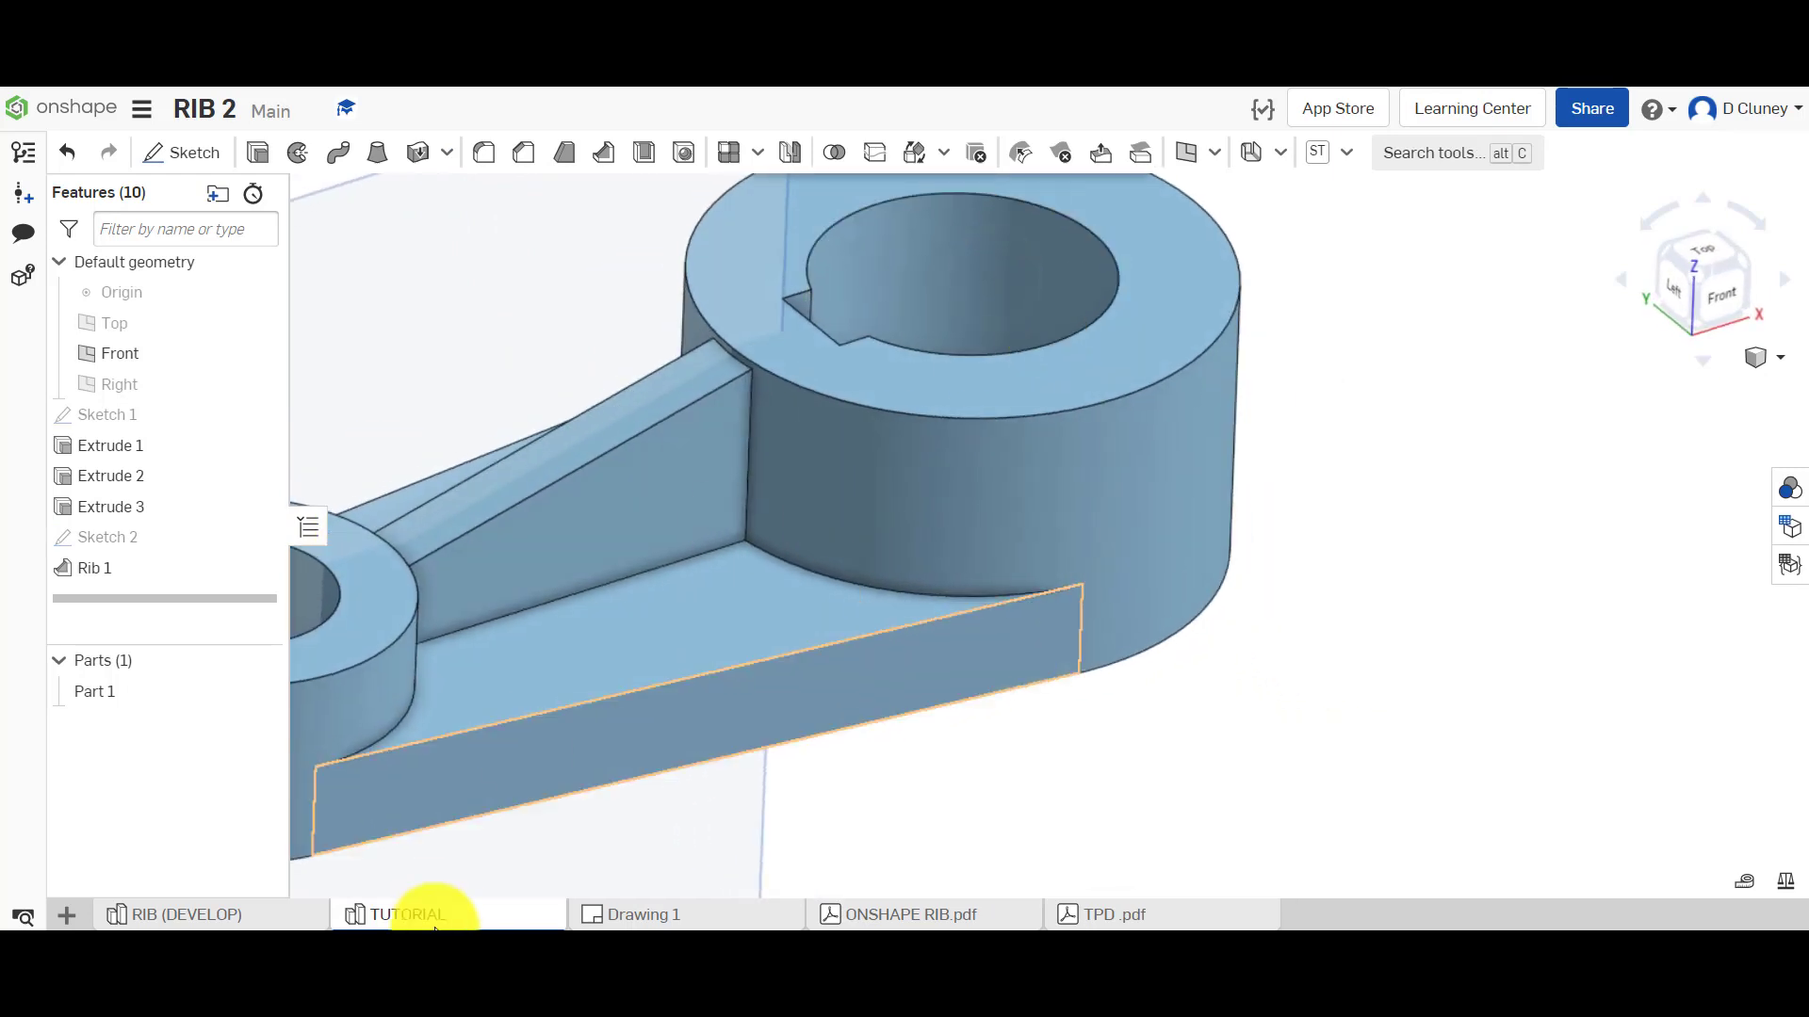
left_click(672, 912)
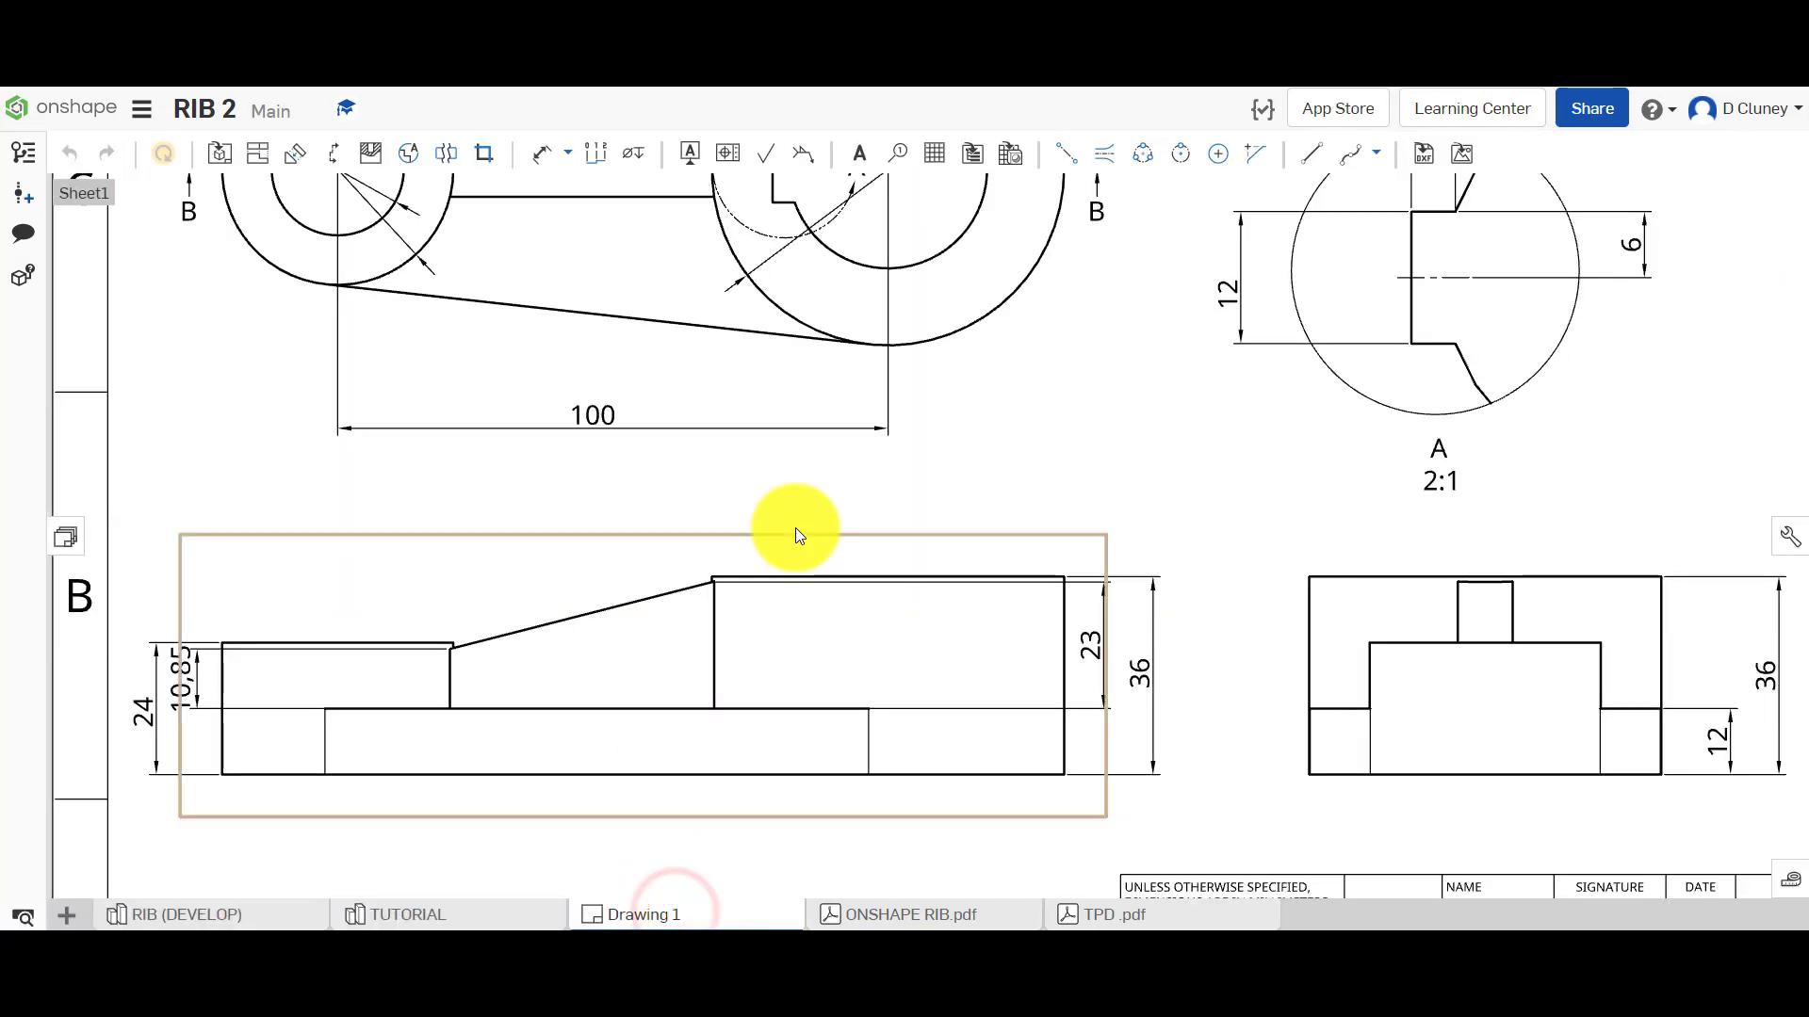
scroll(795, 527, "down", 2)
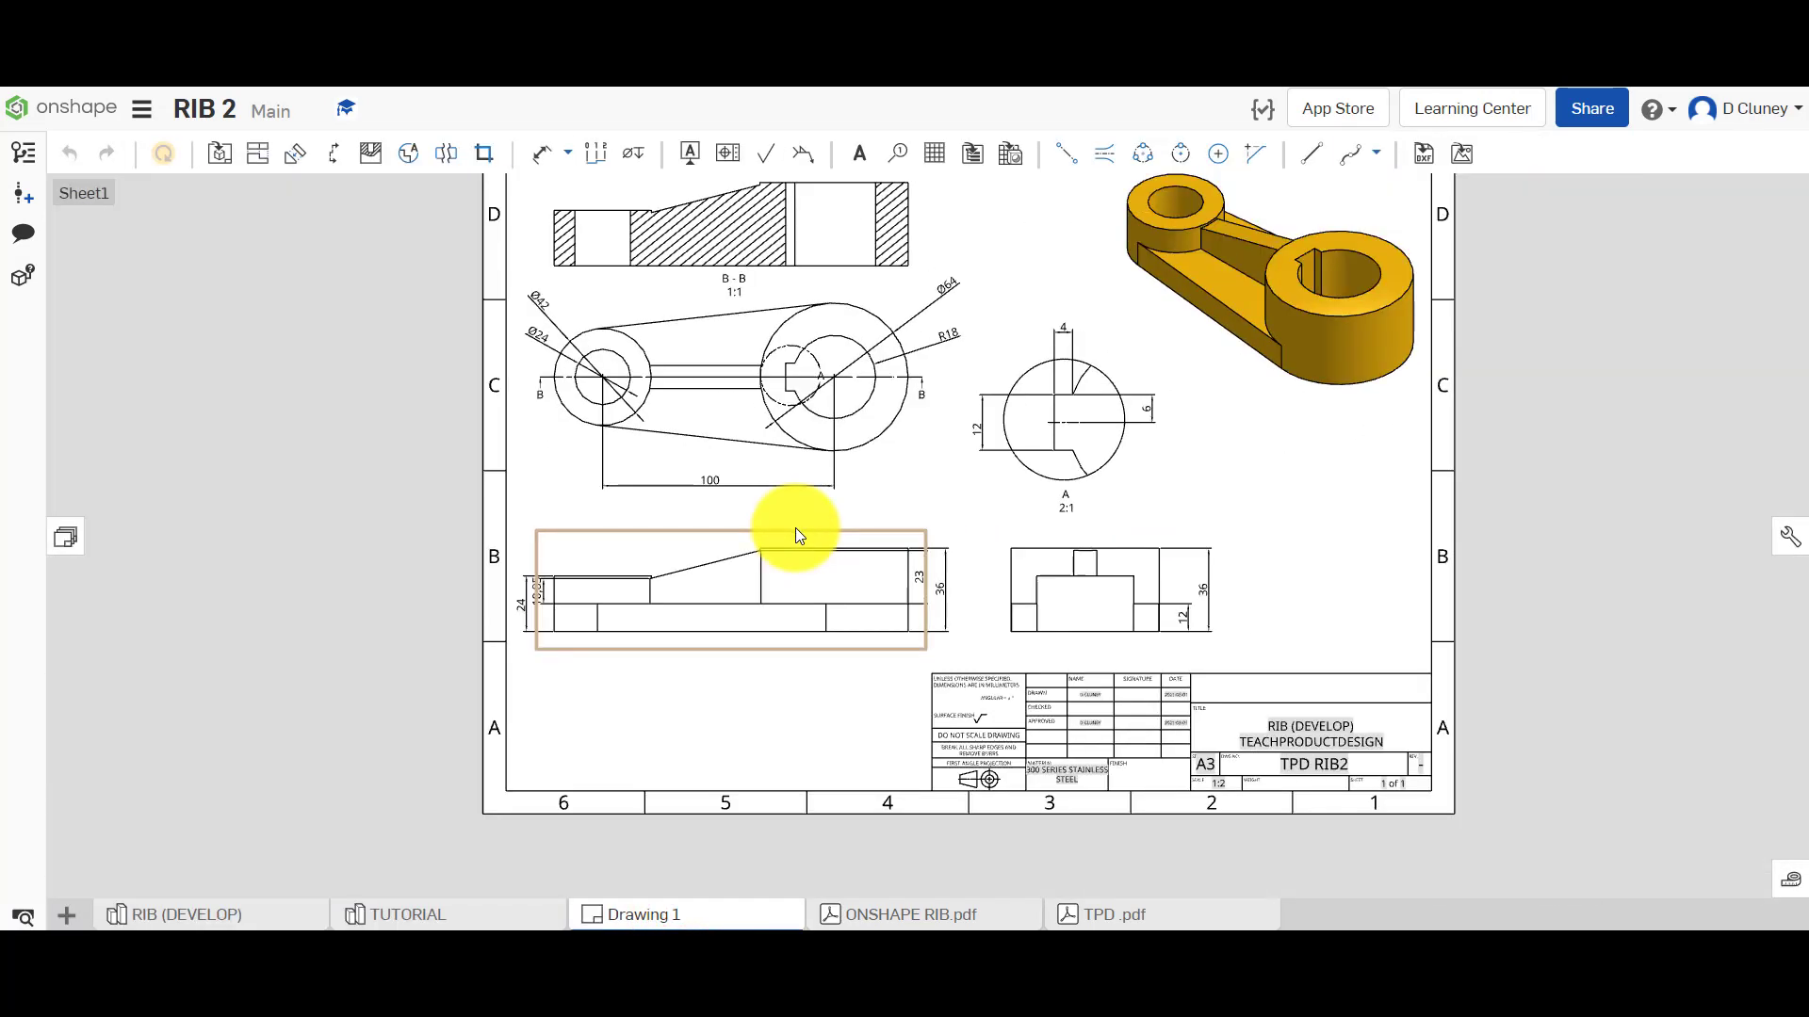
scroll(809, 332, "up", 2)
scroll(808, 332, "up", 1)
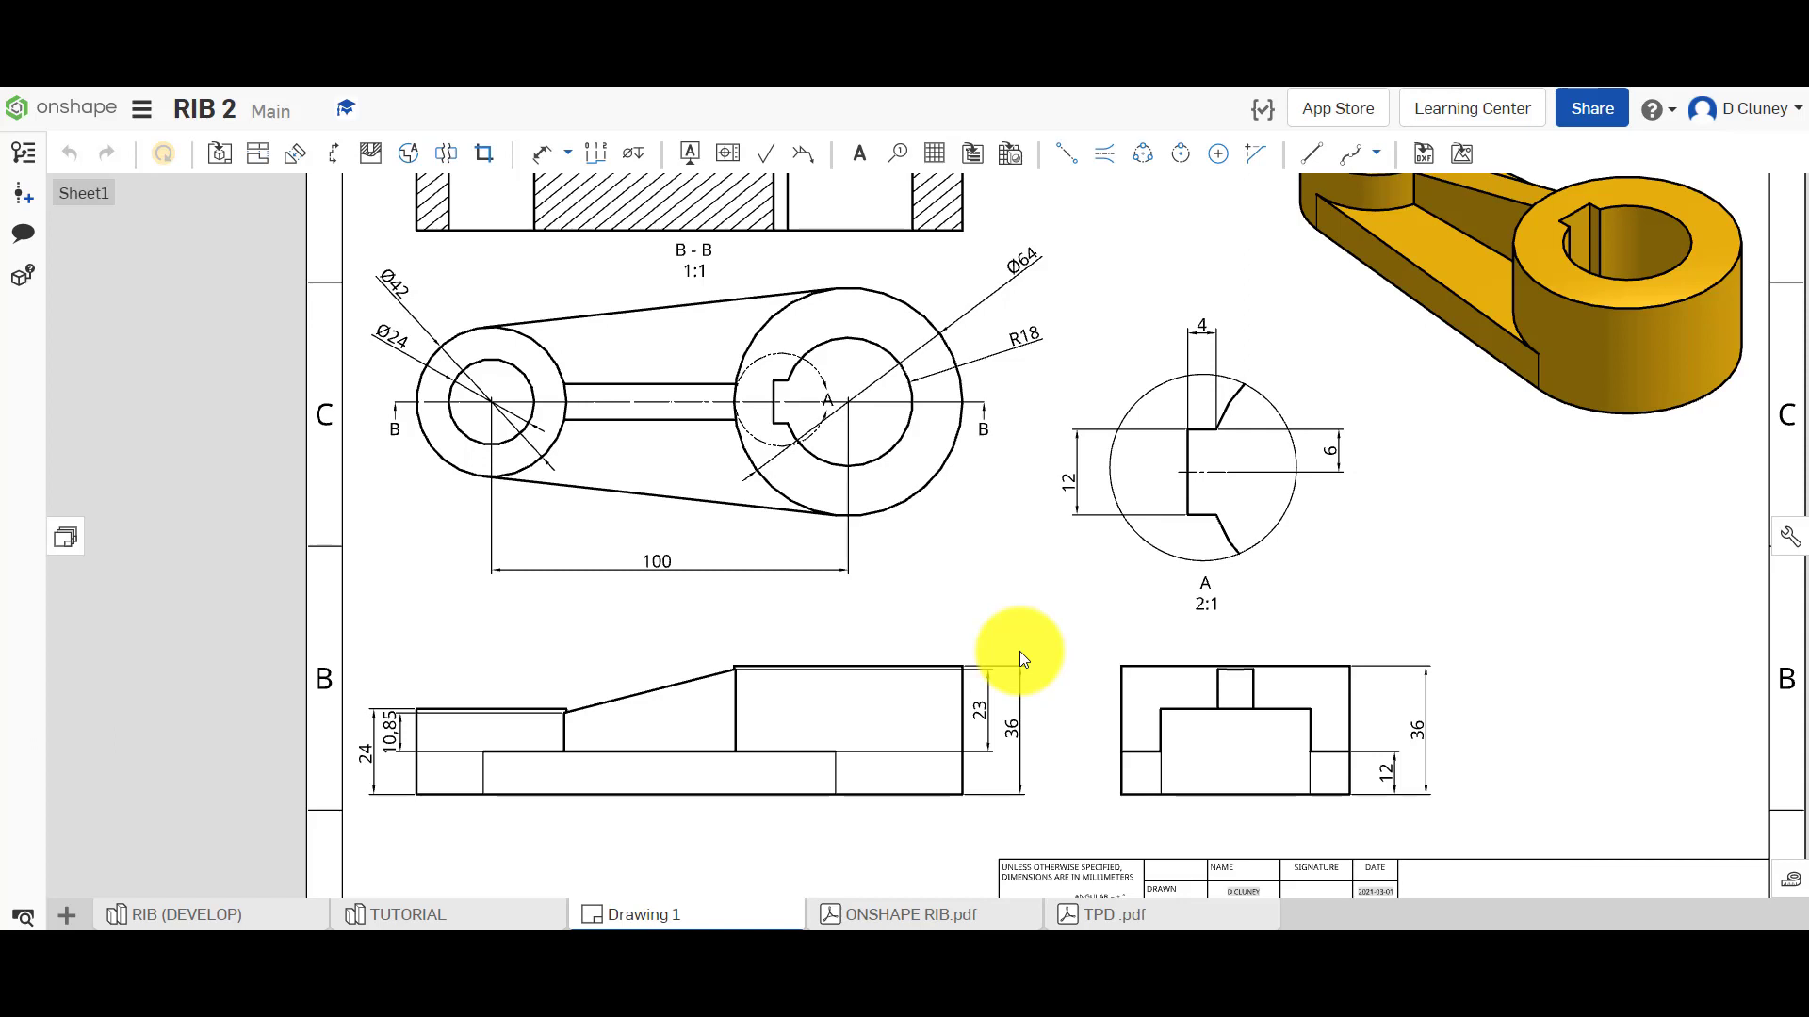
scroll(1041, 654, "up", 1)
scroll(1053, 654, "down", 1)
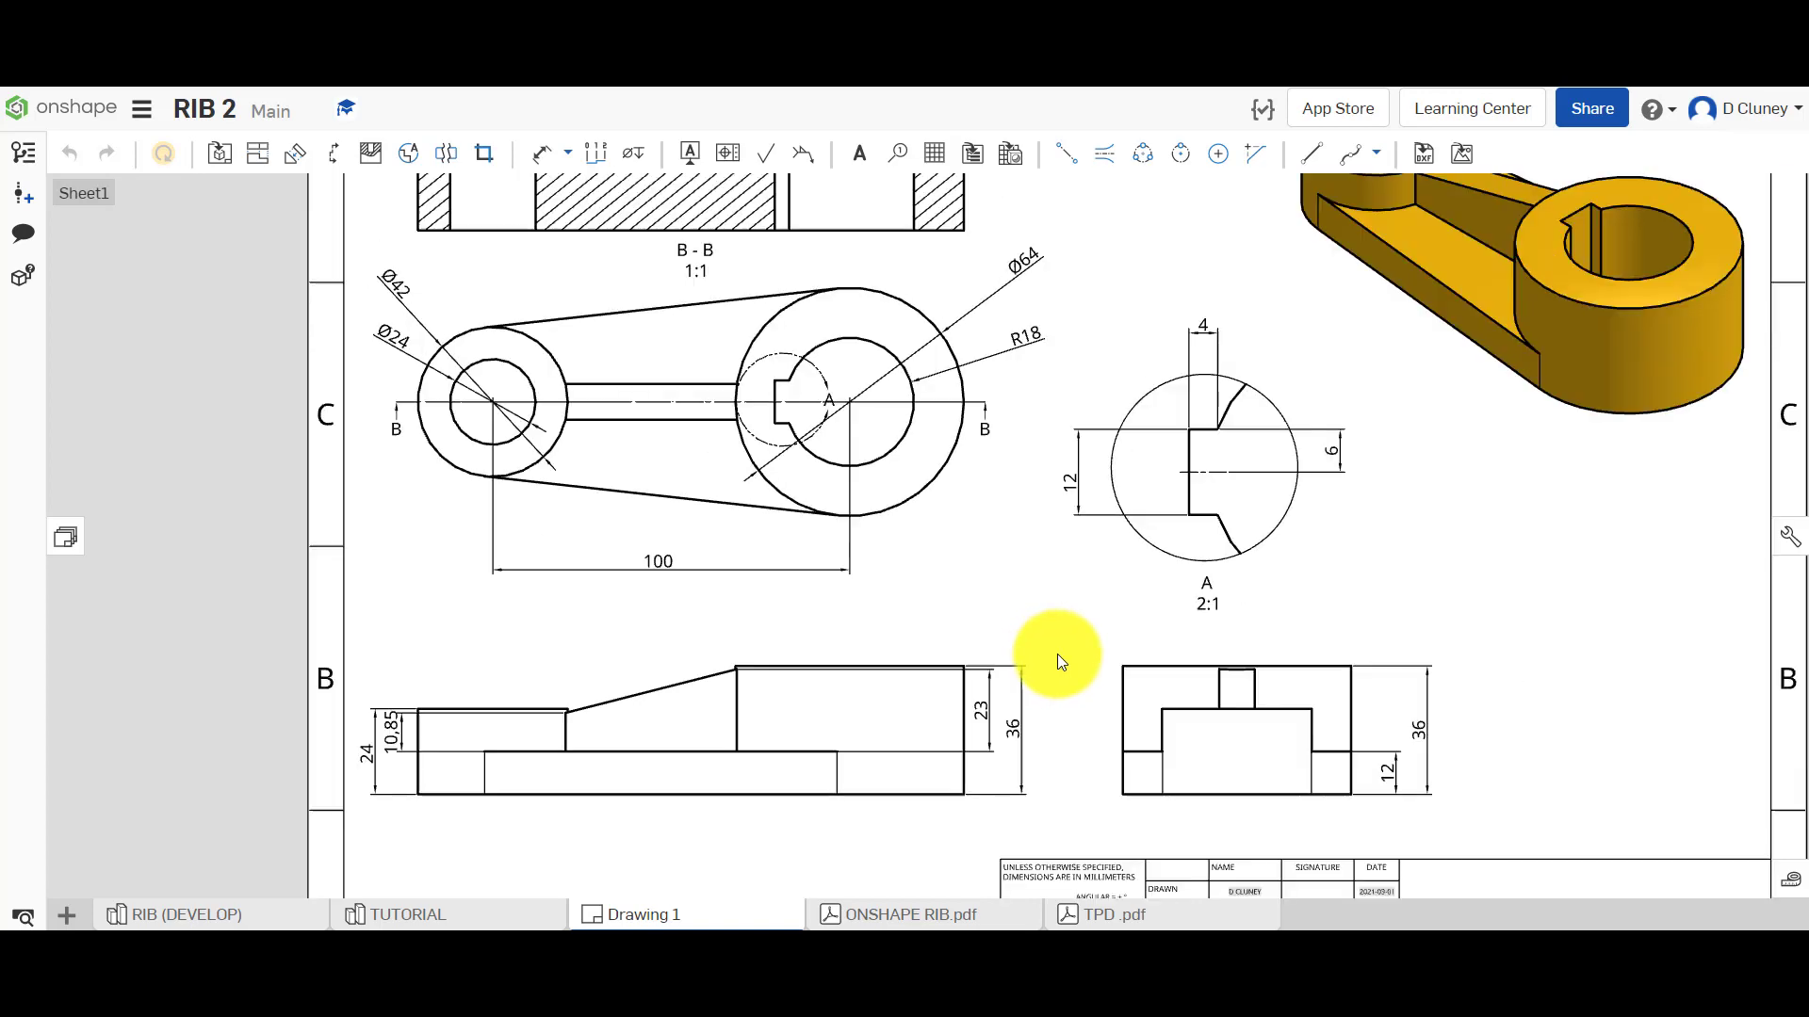
scroll(1059, 654, "down", 1)
scroll(1058, 654, "up", 1)
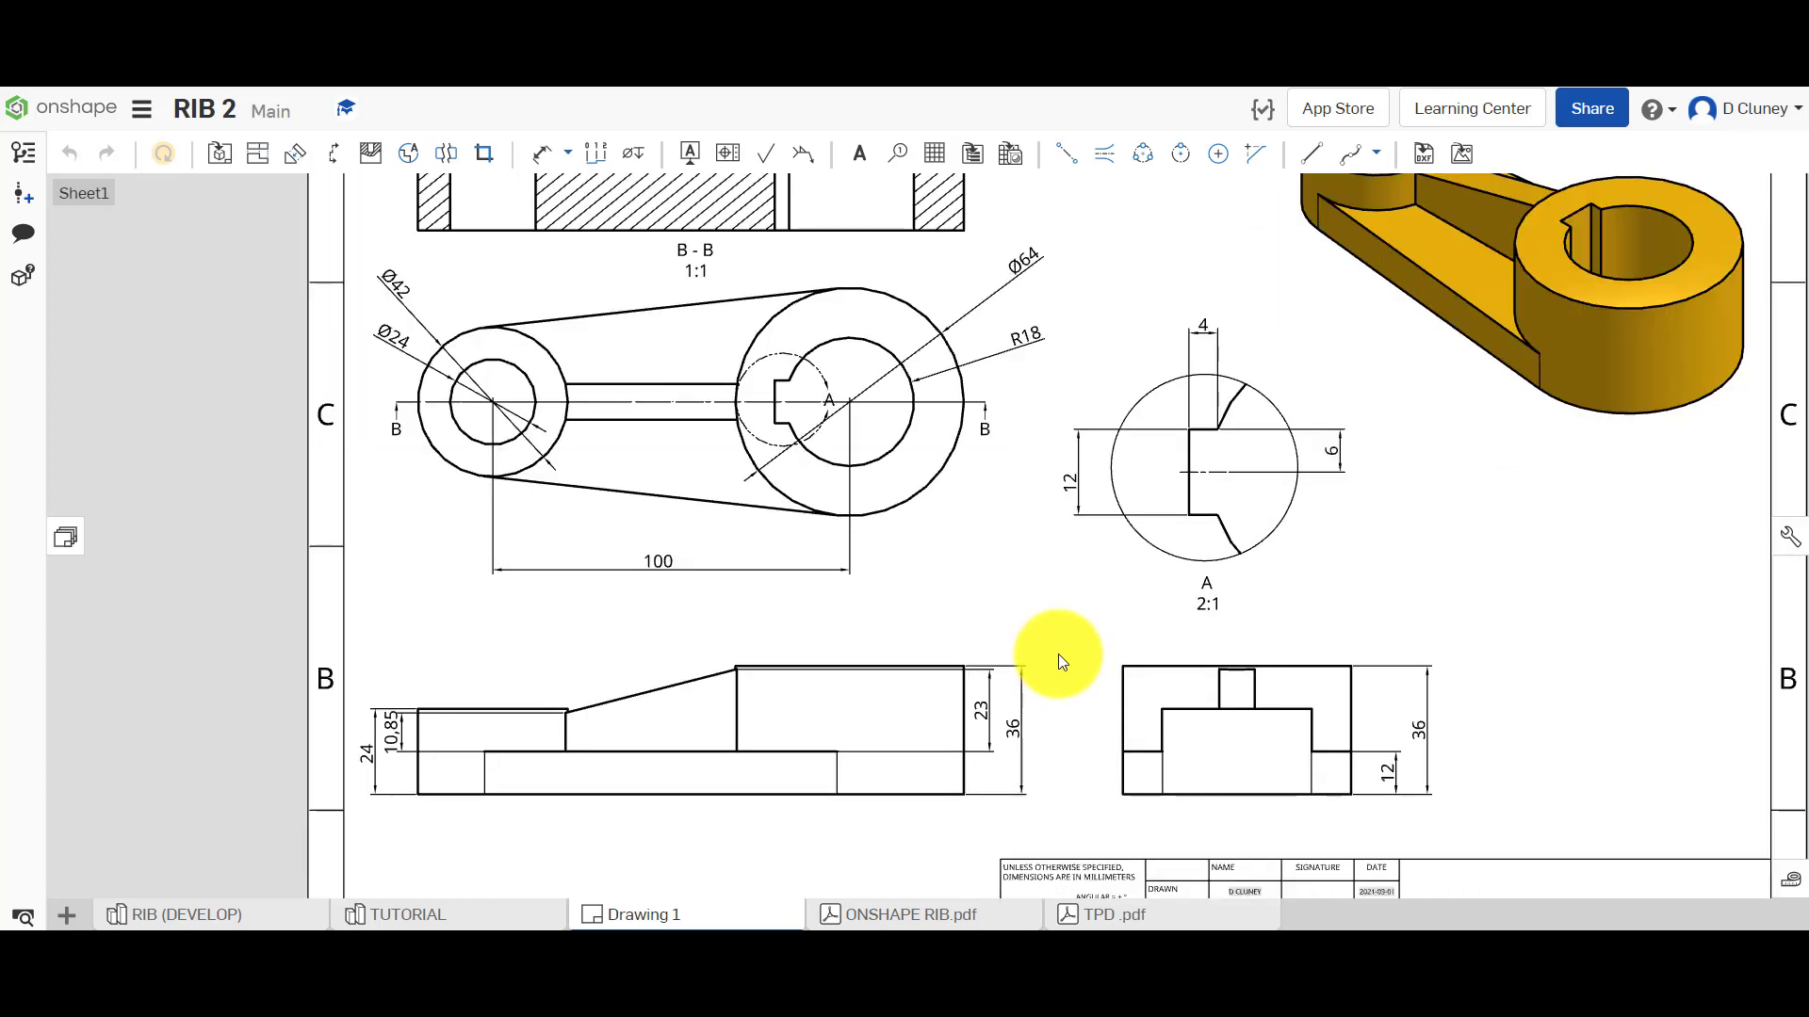
Add a 10 rib-width dimension above the drawing's end view
key("d")
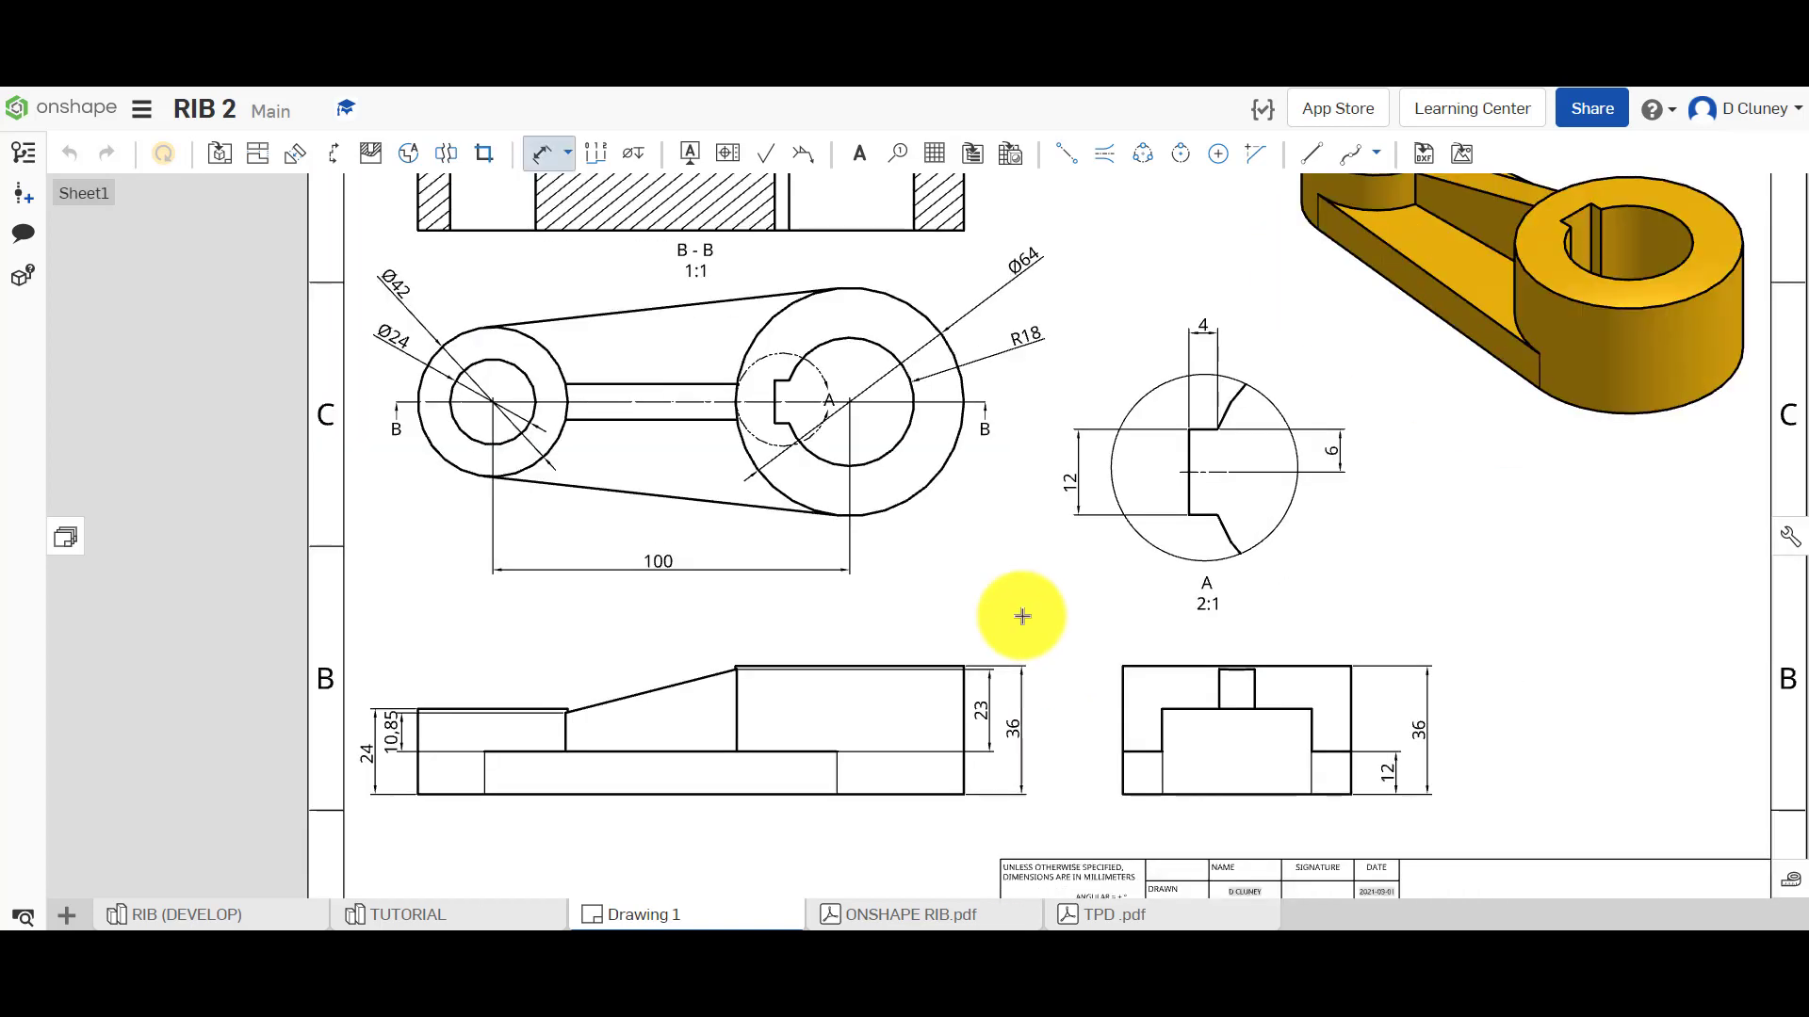
left_click(696, 392)
left_click(696, 420)
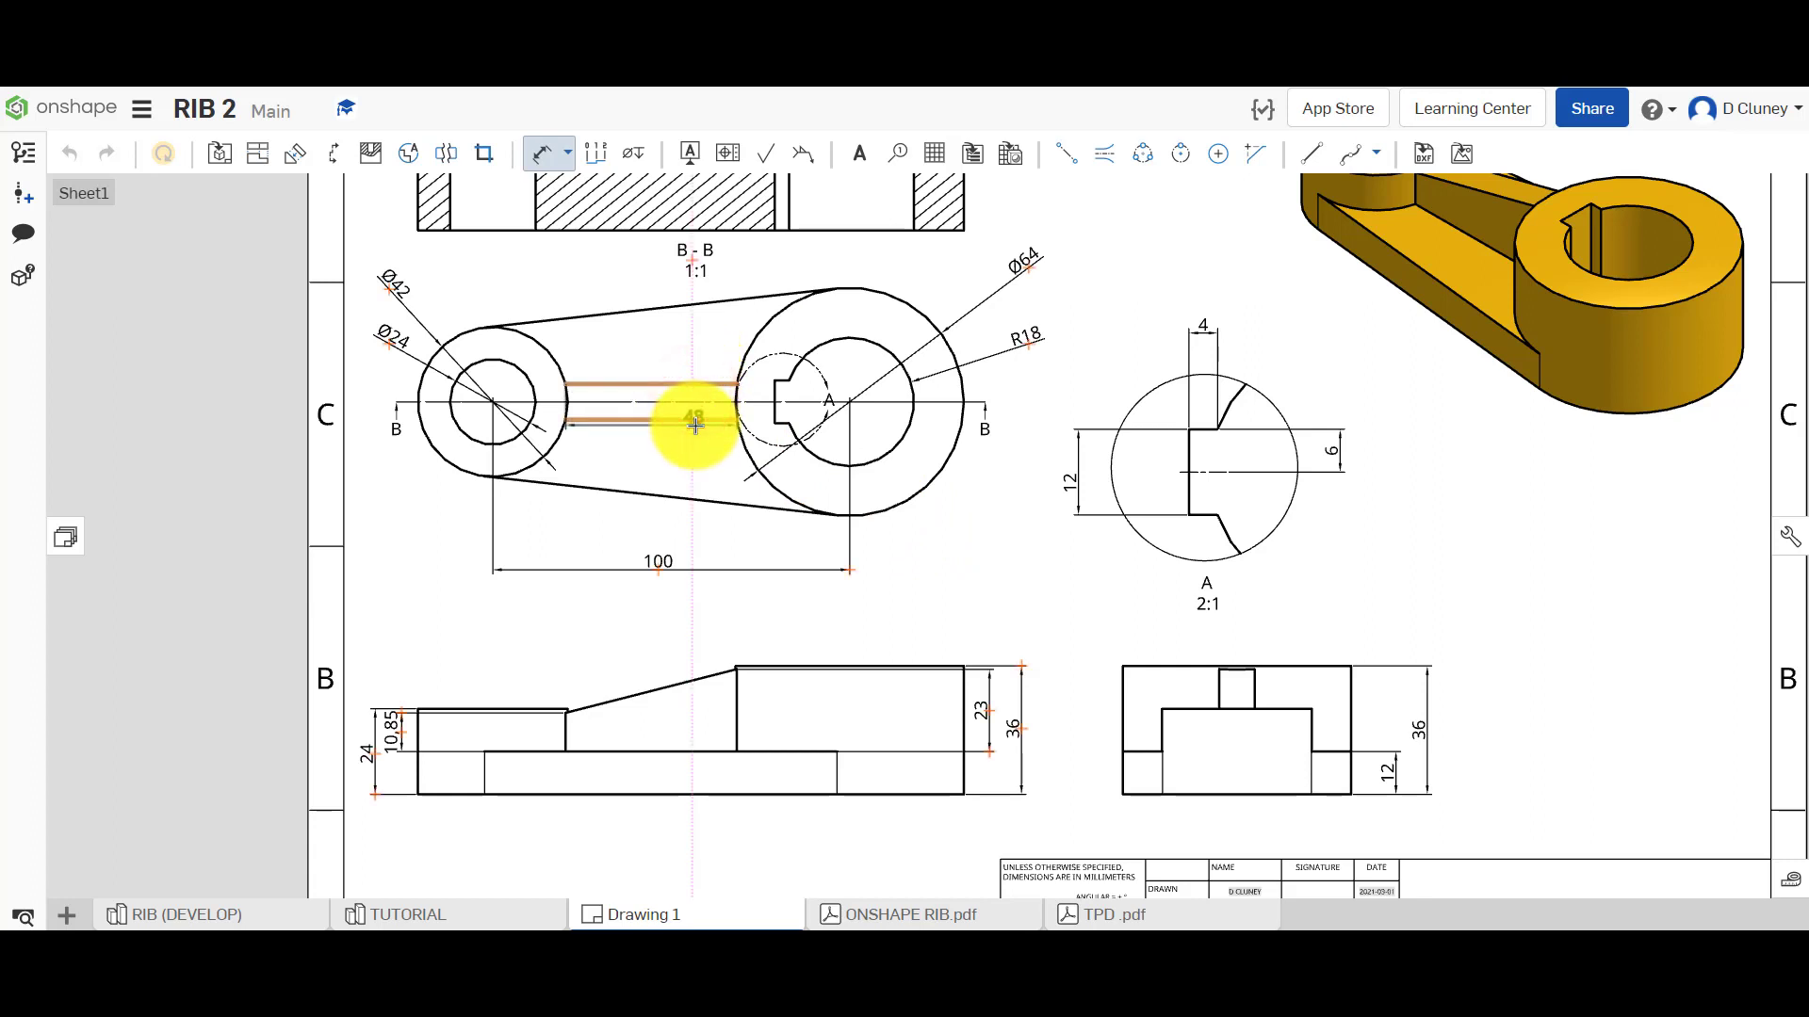
key("Escape")
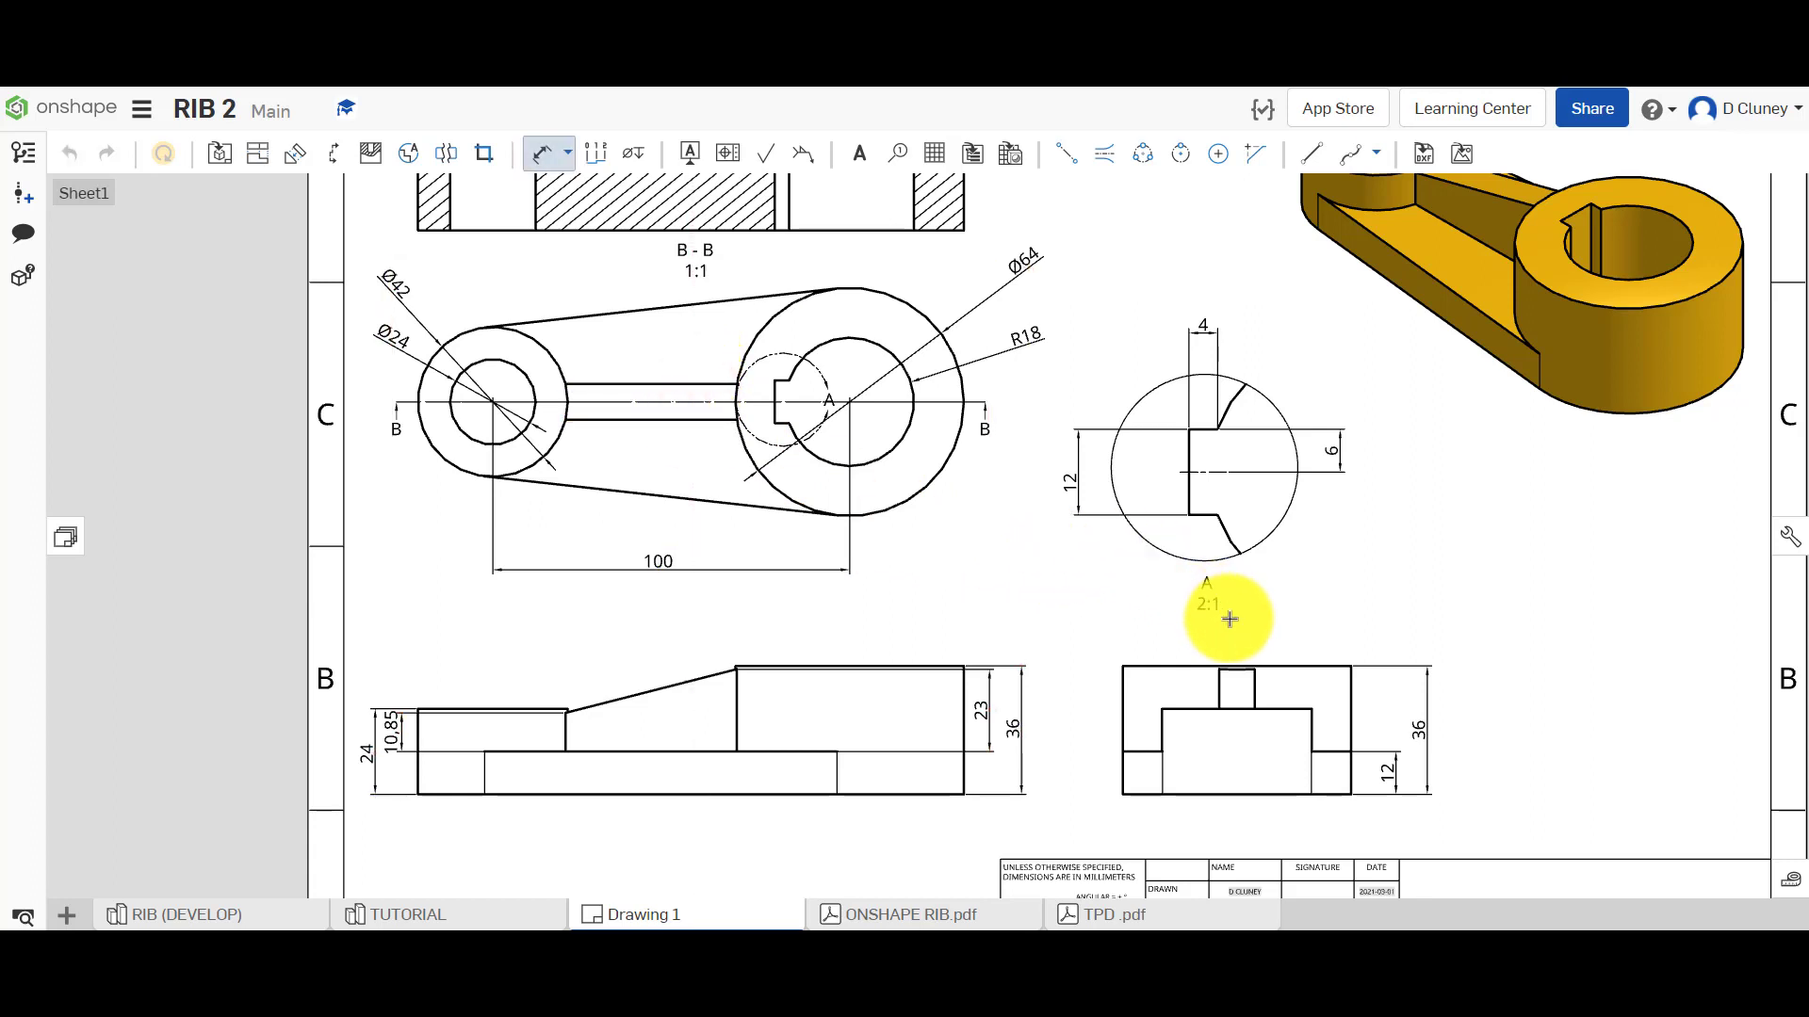
left_click(1218, 687)
left_click(1254, 695)
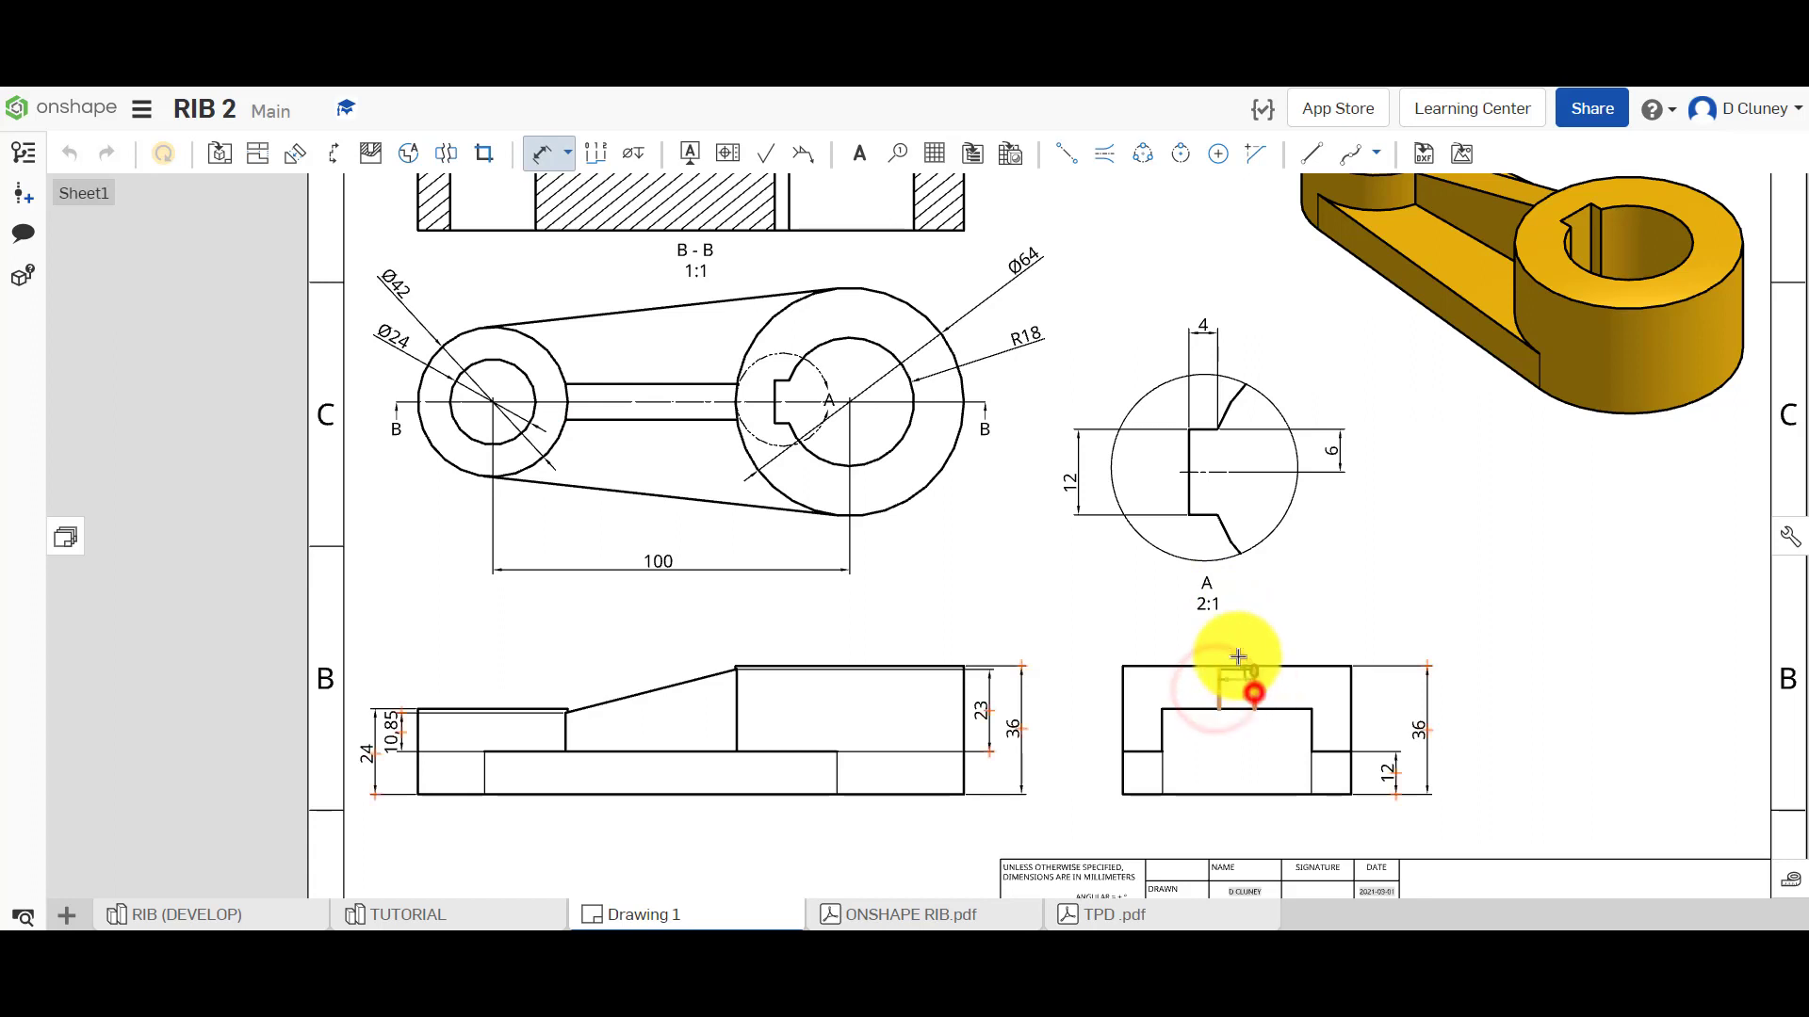
left_click(1236, 642)
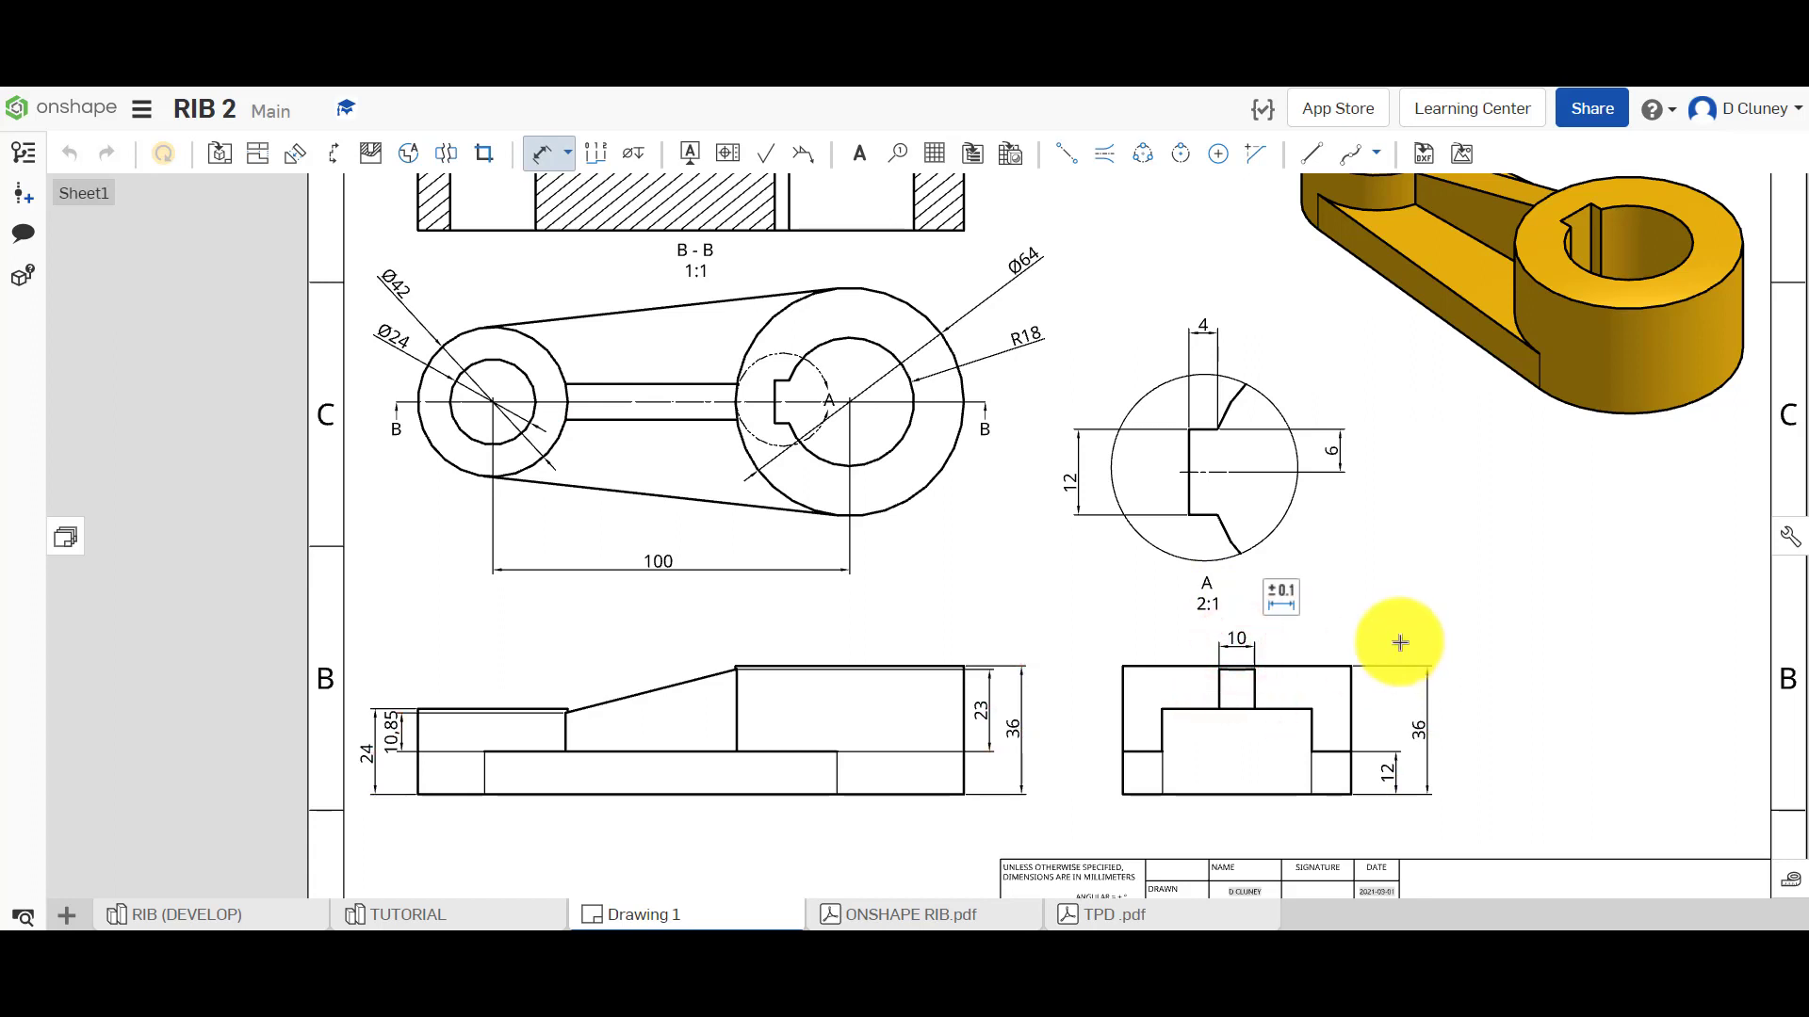
key("Escape")
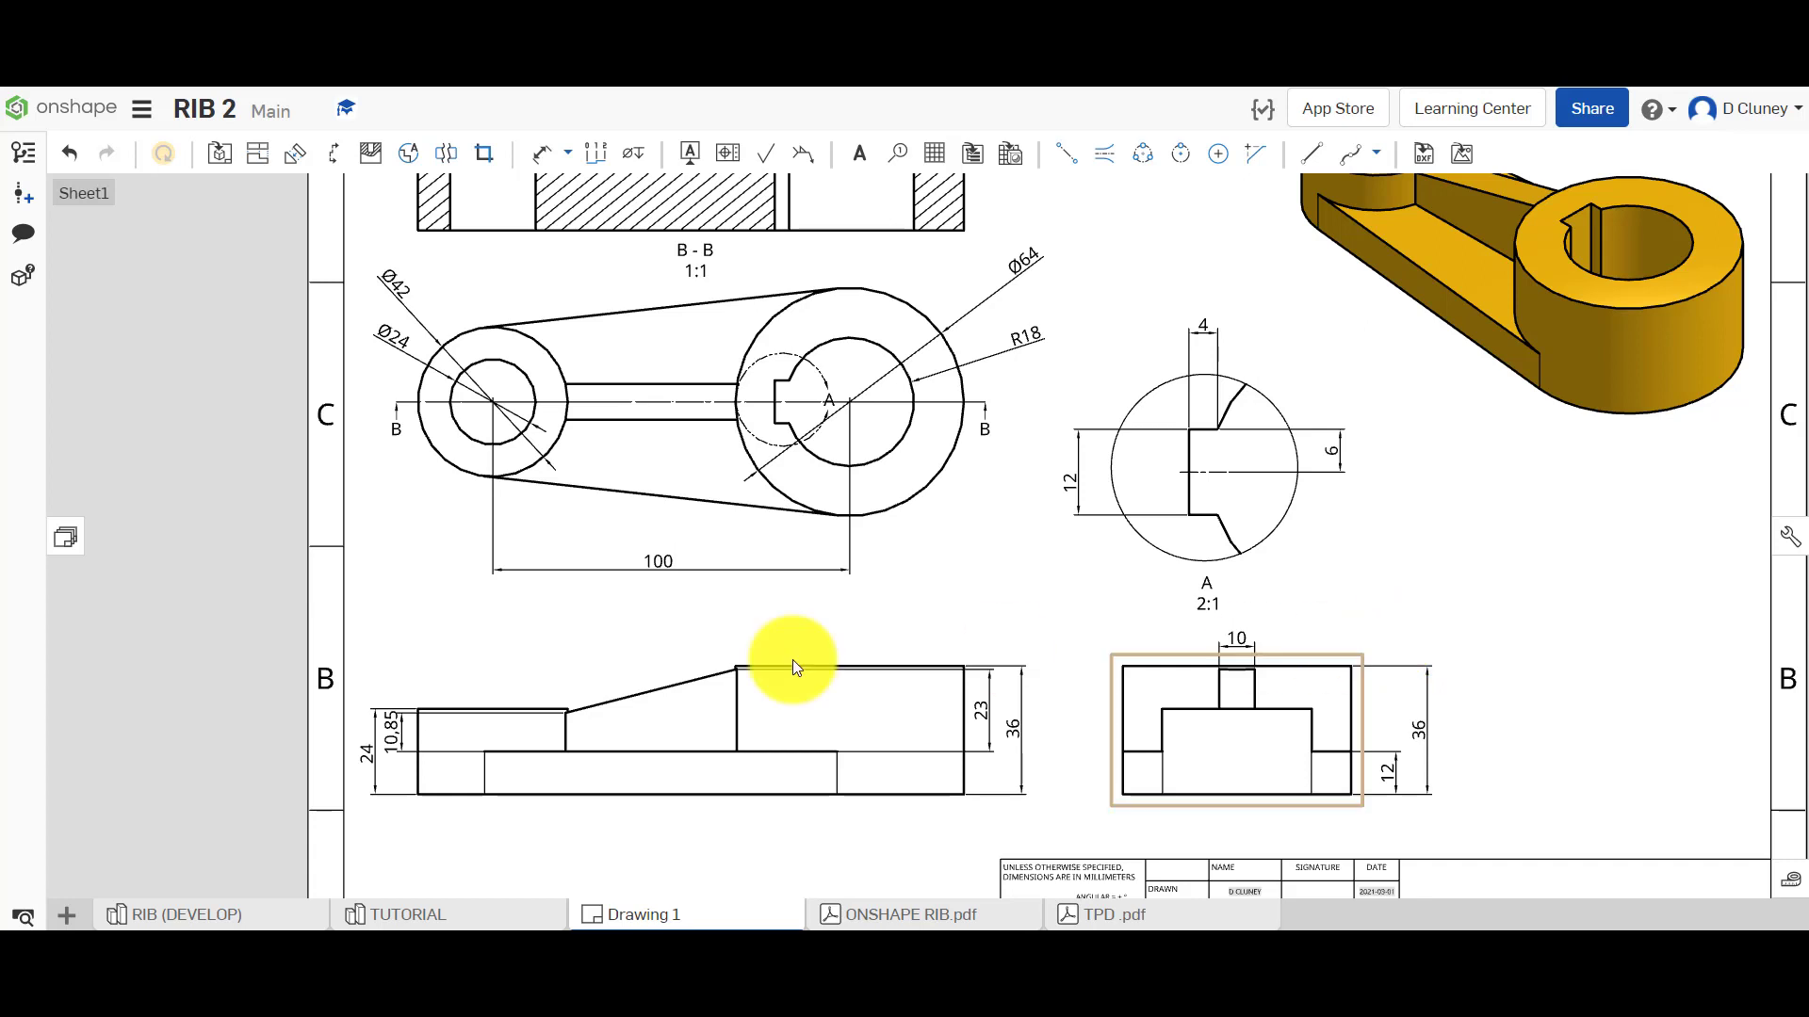
left_click(520, 910)
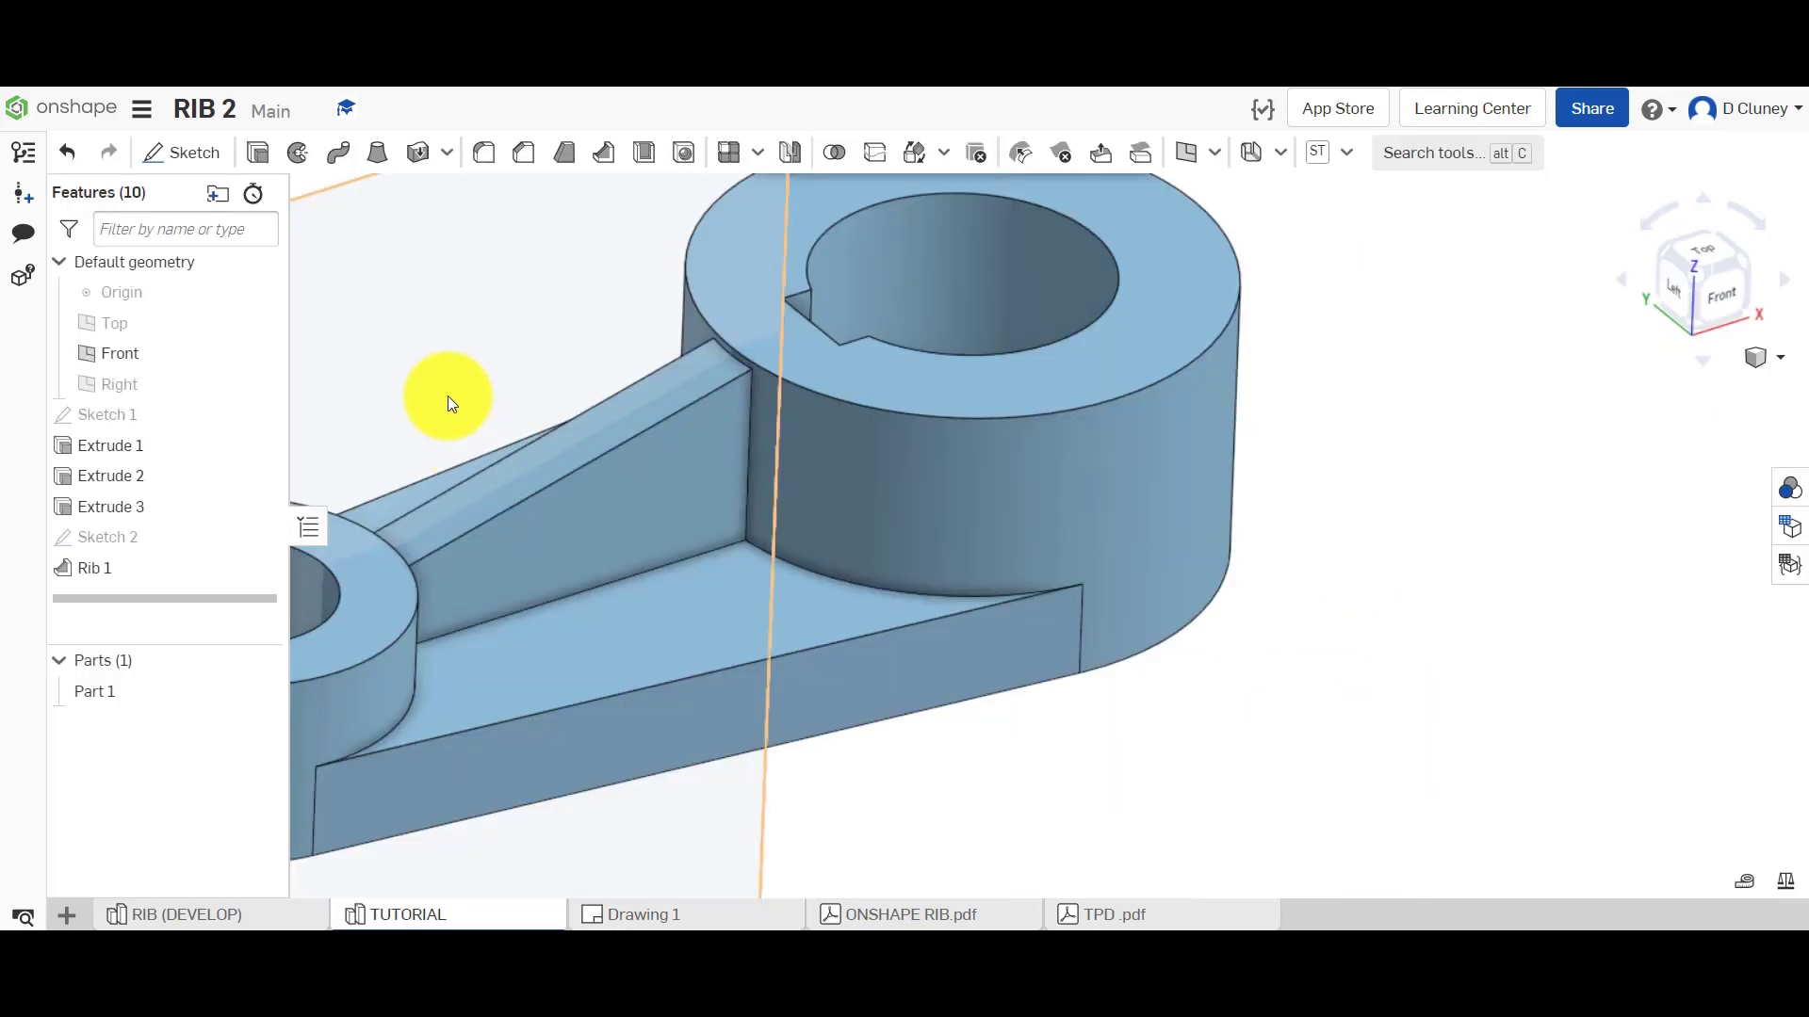
Edit Rib 1 and change its thickness from 8 mm to 10 mm
right_click(178, 568)
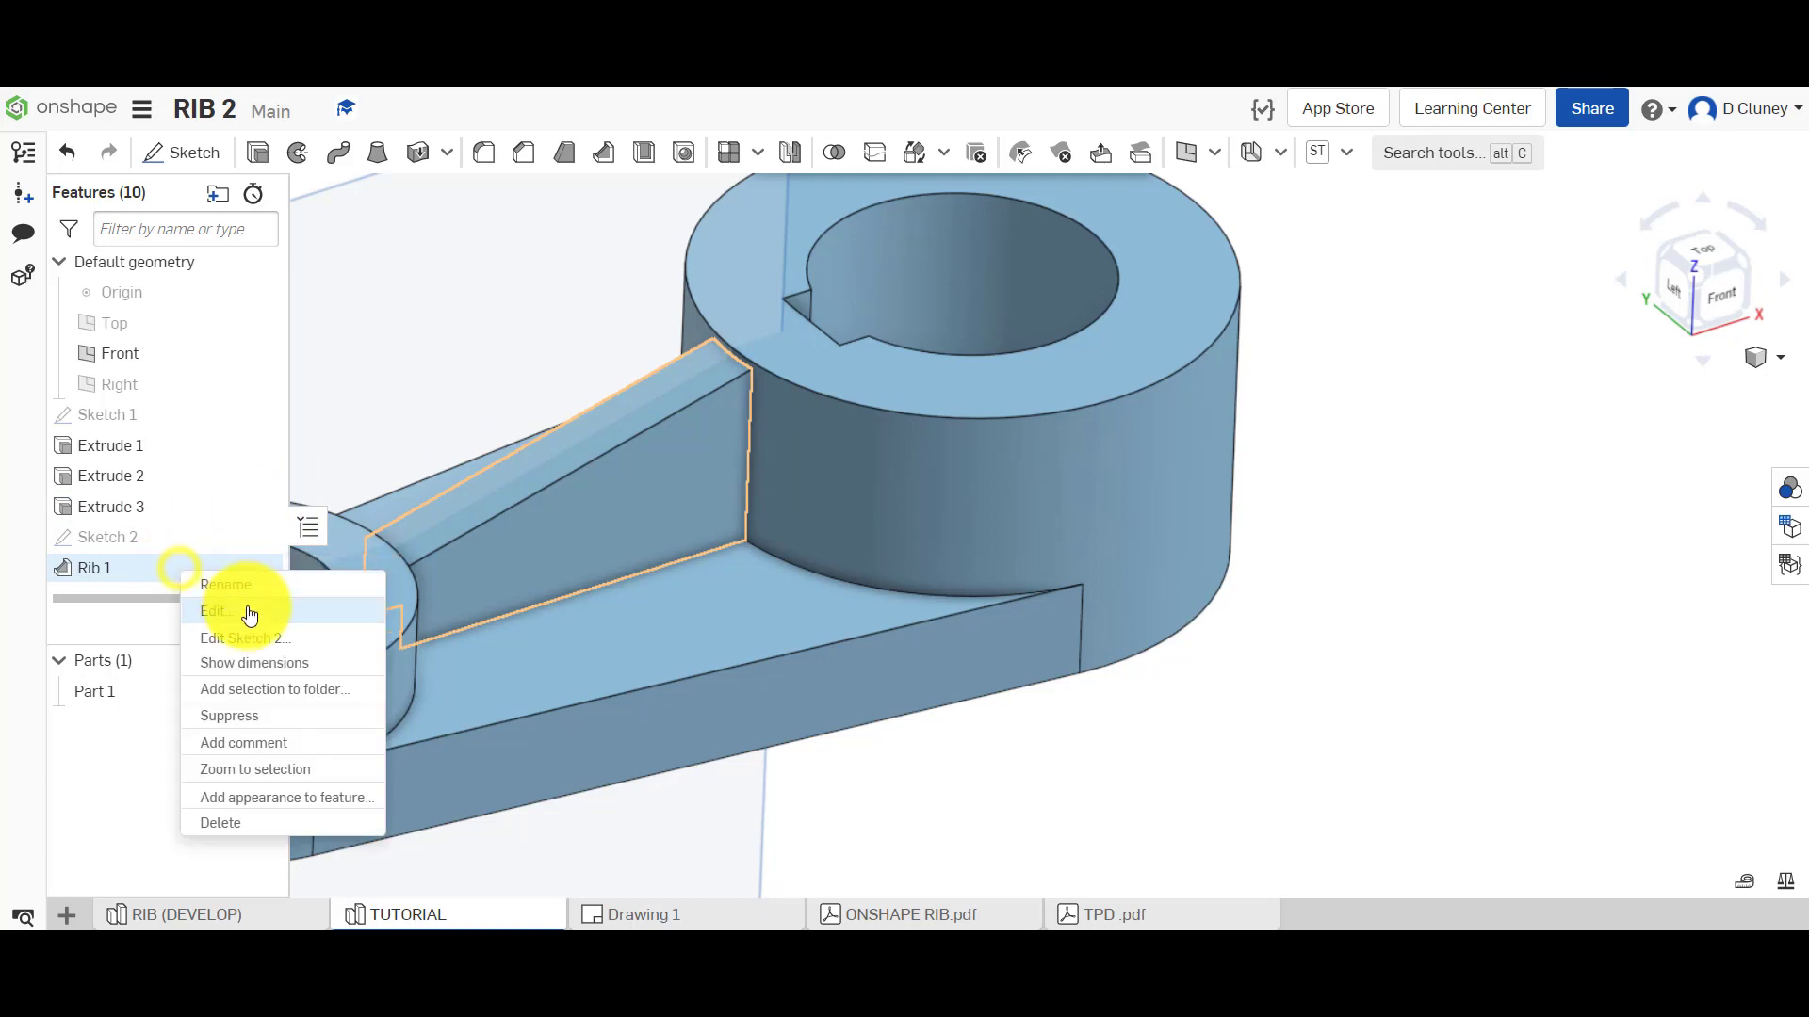
left_click(249, 599)
left_click(497, 366)
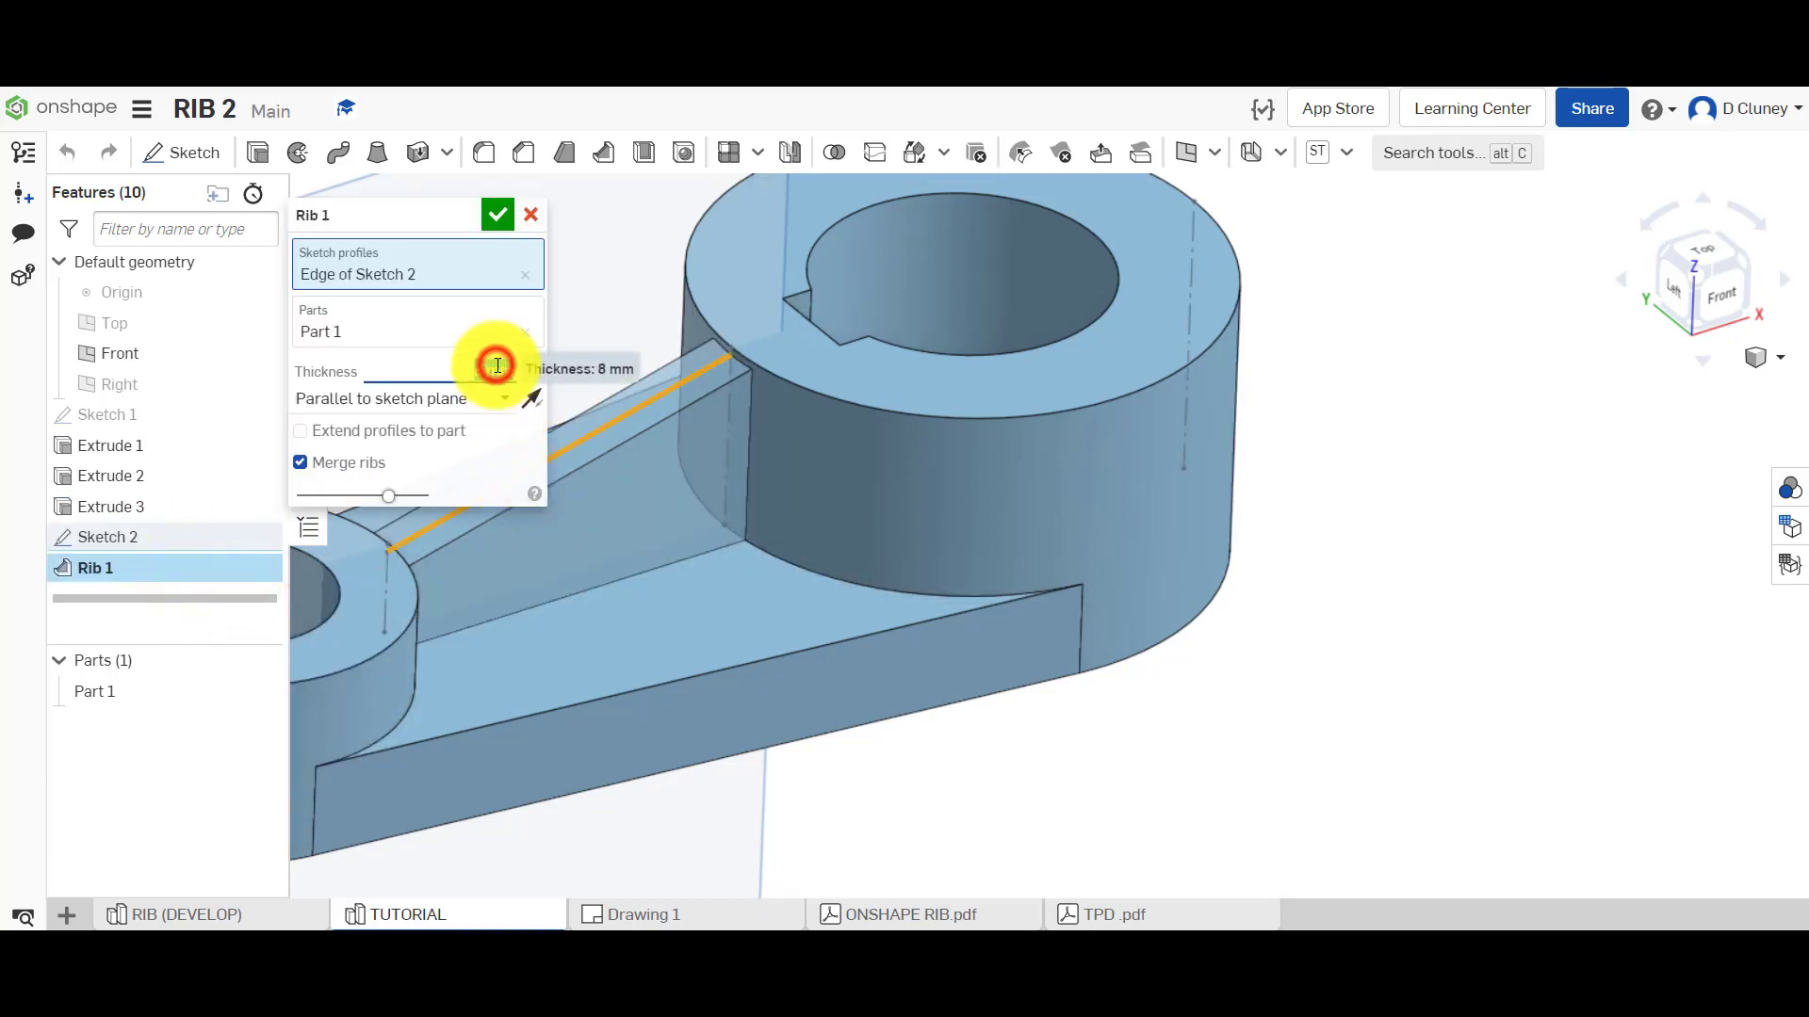
type("10")
key("Return")
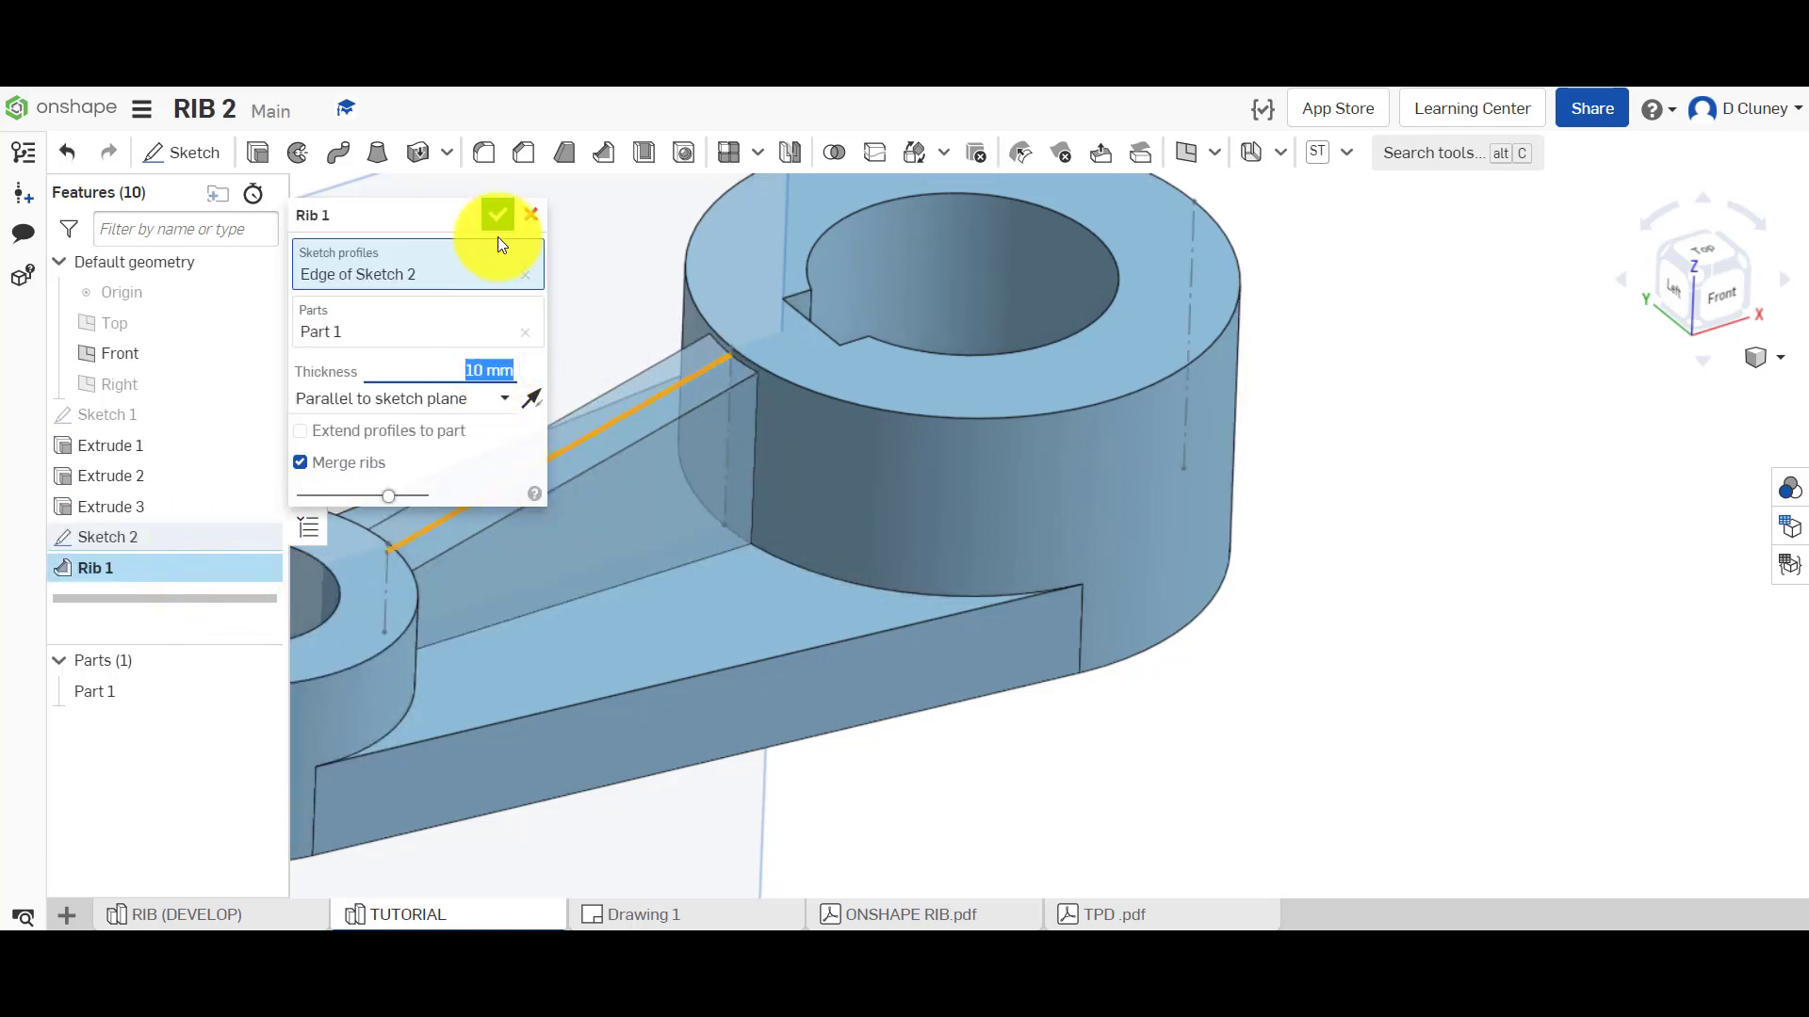
left_click(497, 215)
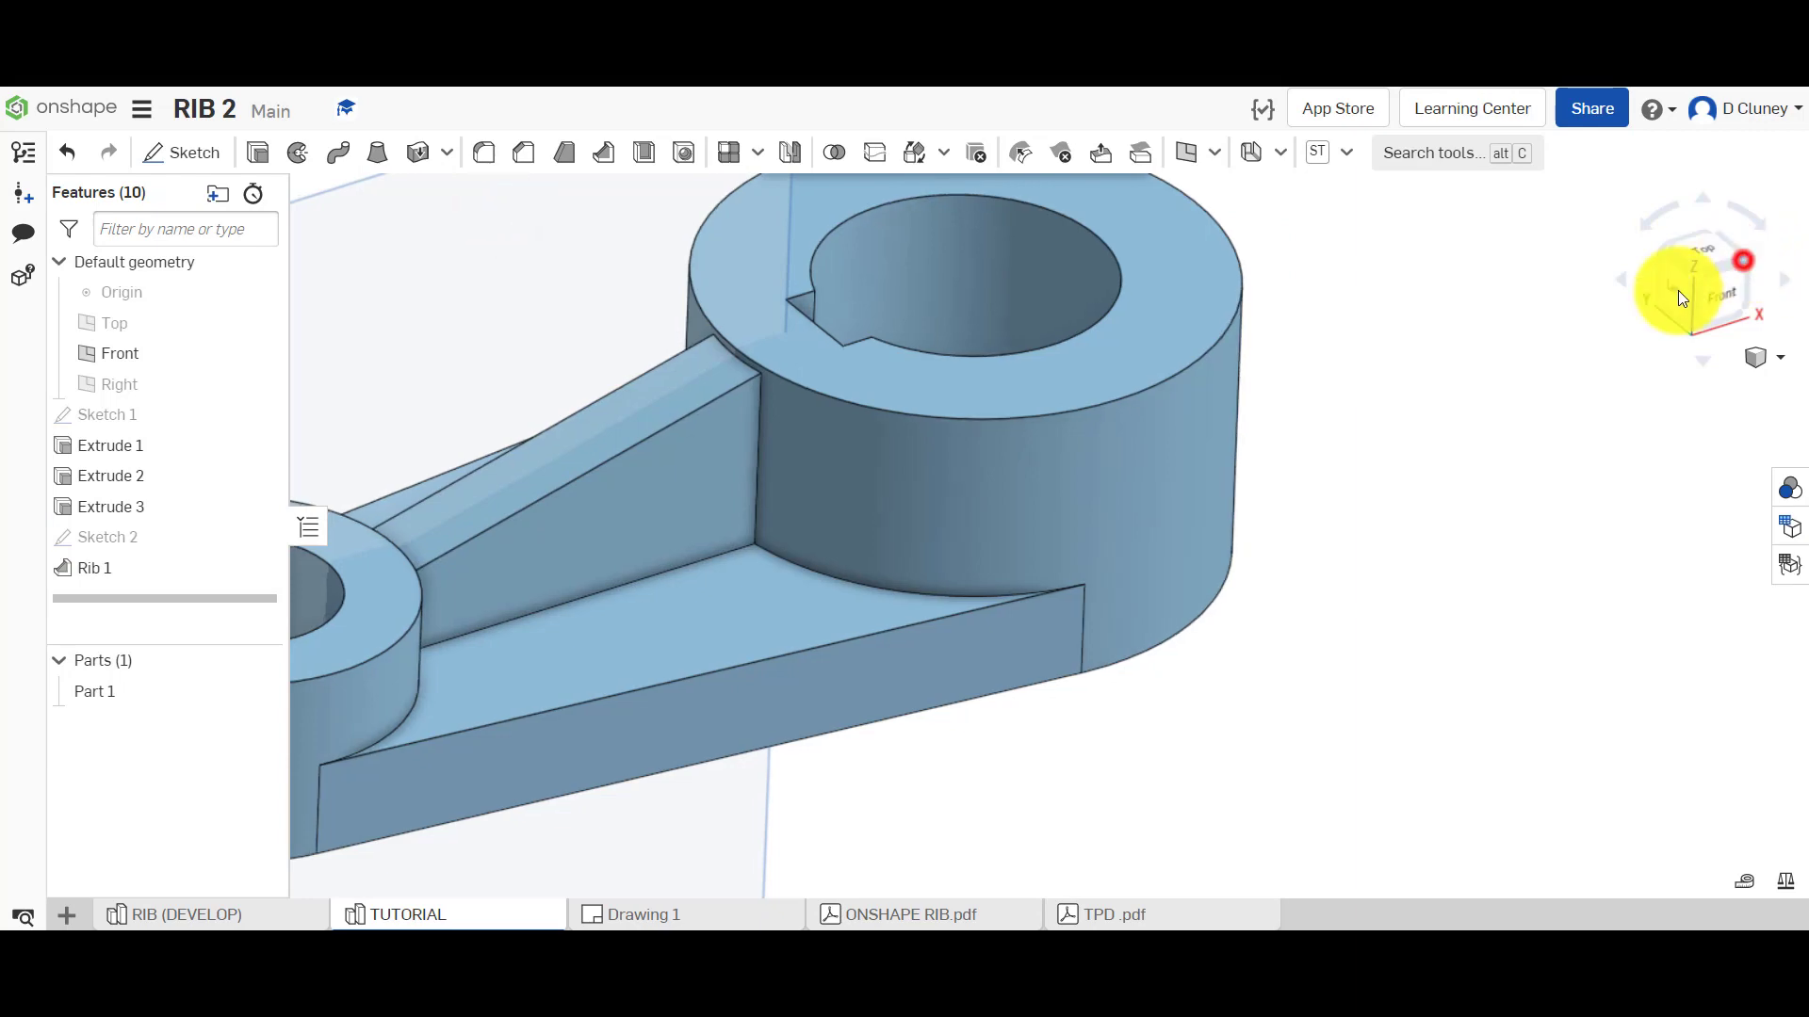